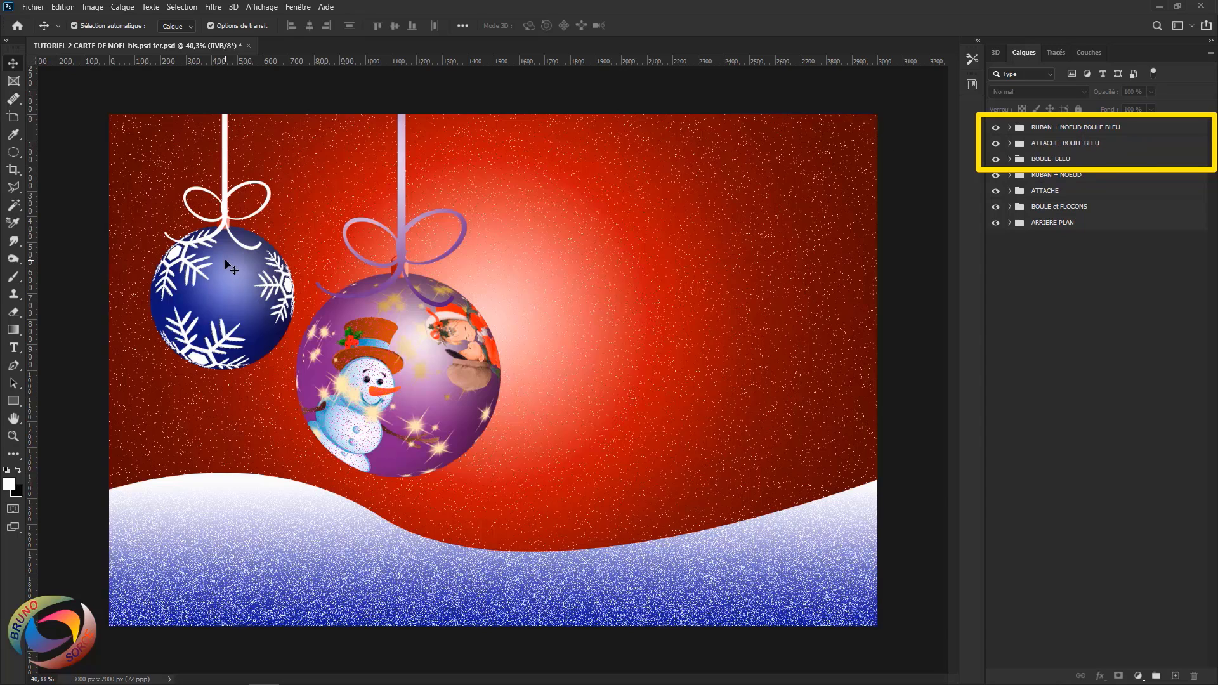
Group the folders RUBAN + NOEUD BOULE BLEU, ATTACHE BOULE BLEU and BOULE BLEU, and name the new group BOULE BLEU
{"action": "left_click", "coordinate": [1057, 130]}
{"action": "key", "text": "ctrl"}
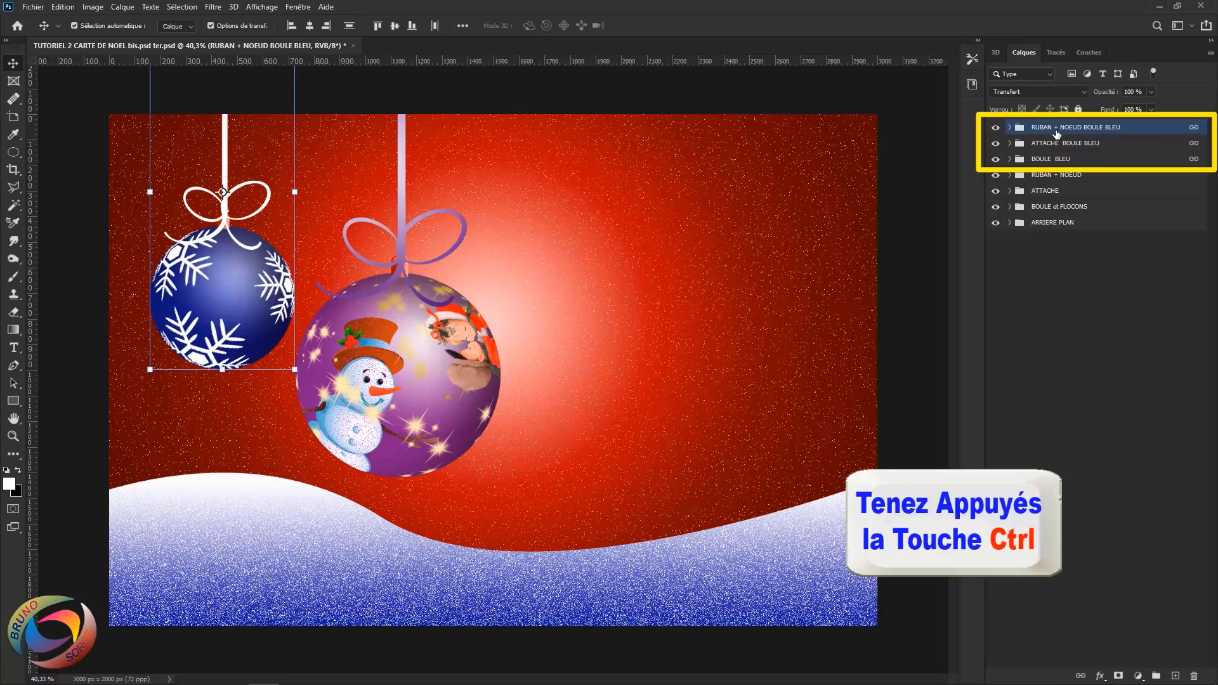
{"action": "left_click", "coordinate": [1057, 145], "text": "ctrl"}
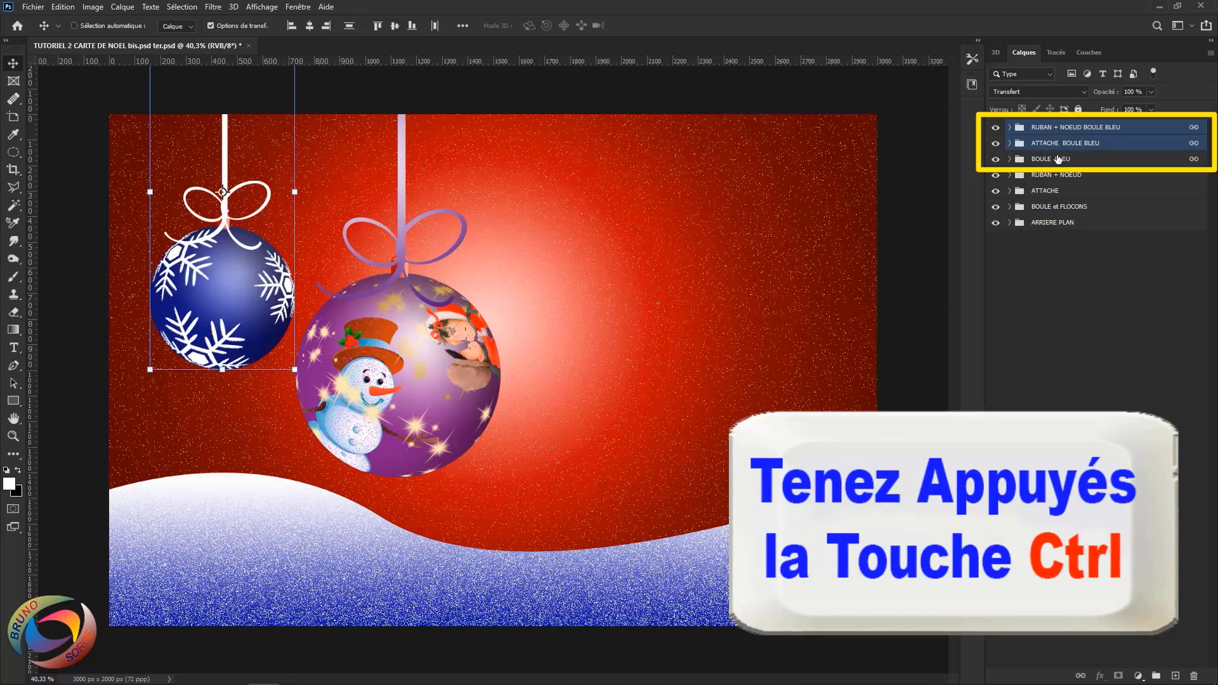
{"action": "left_click", "coordinate": [1058, 160], "text": "ctrl"}
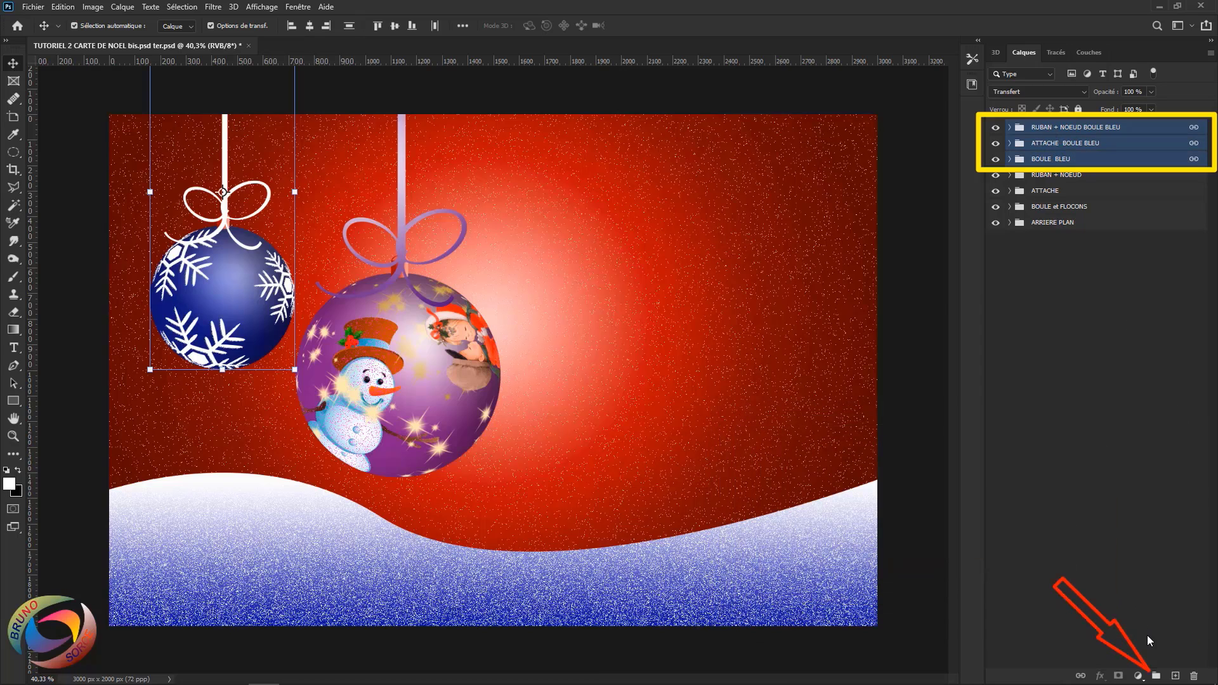
{"action": "left_click", "coordinate": [1157, 677]}
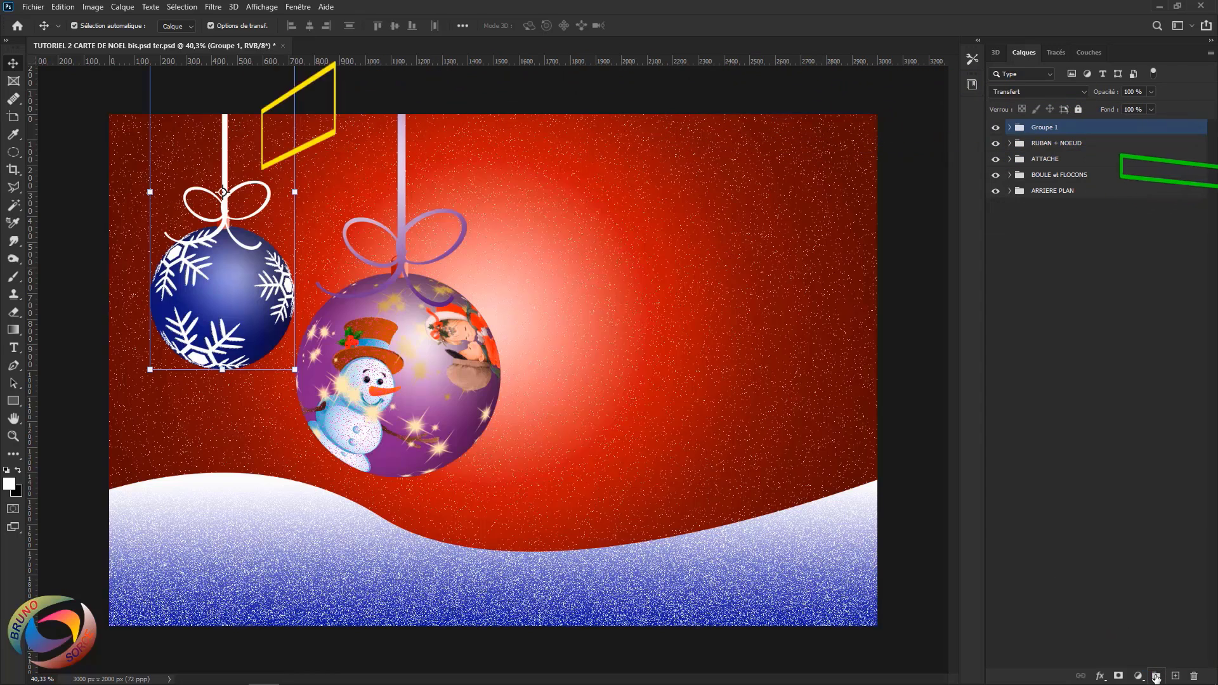
{"action": "double_click", "coordinate": [1042, 129]}
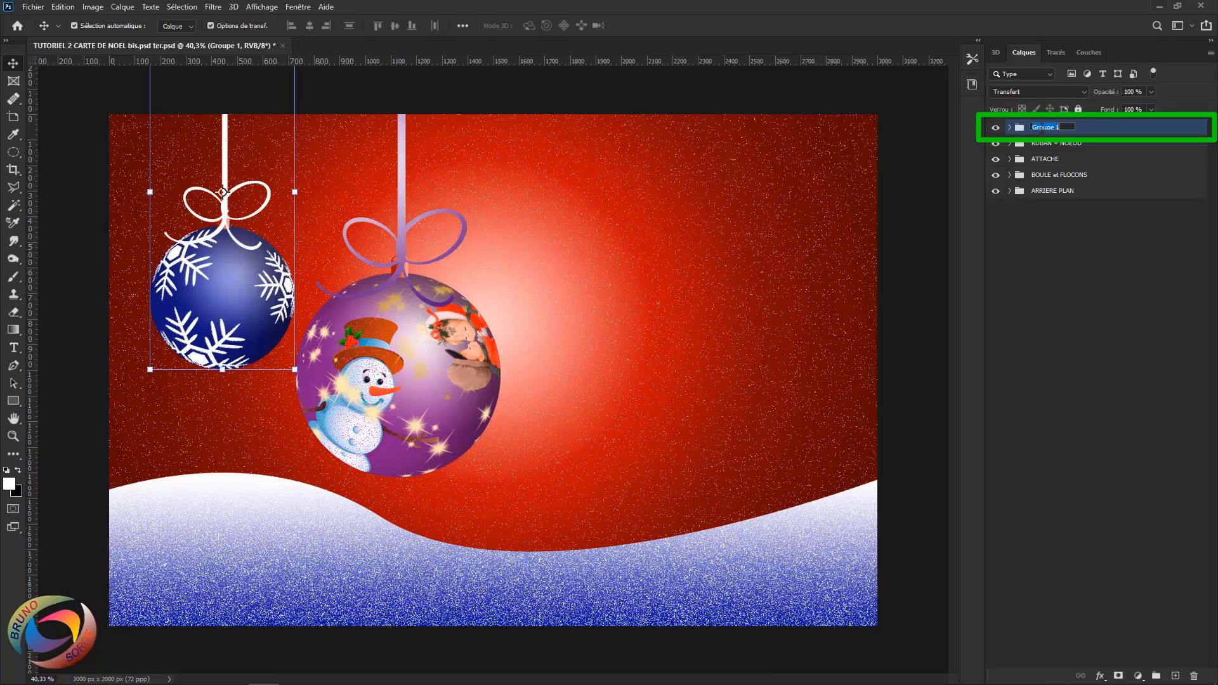
{"action": "type", "text": "BOULE BLEU"}
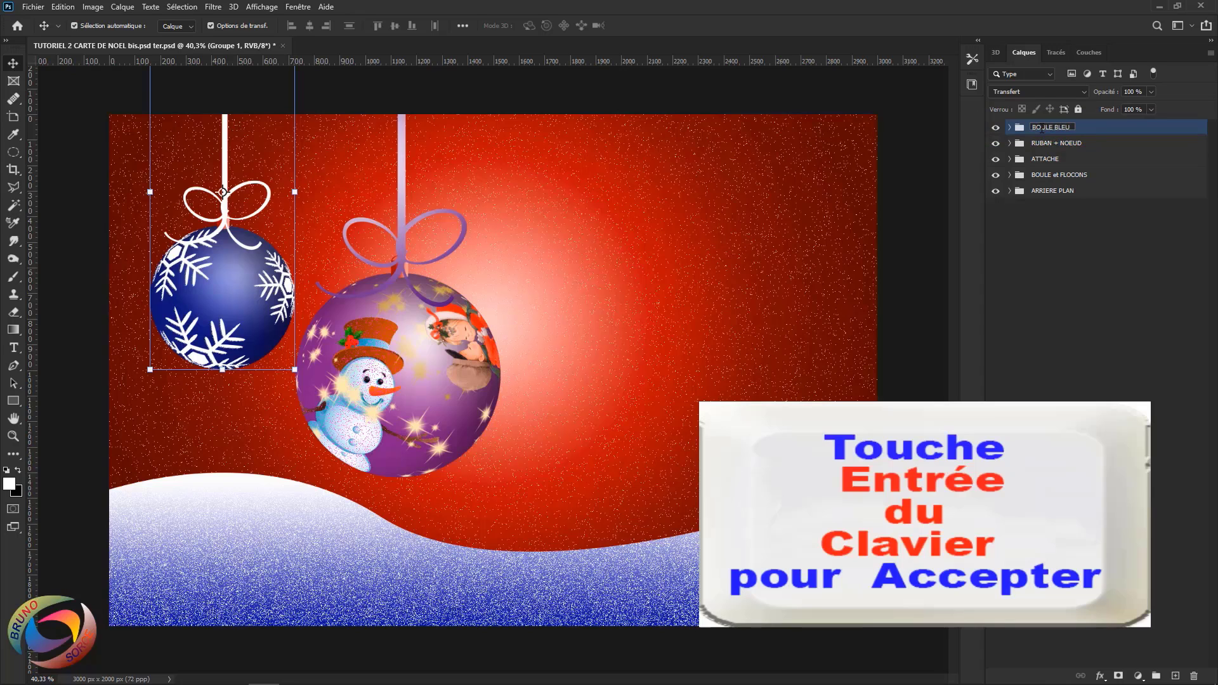
{"action": "key", "text": "Return"}
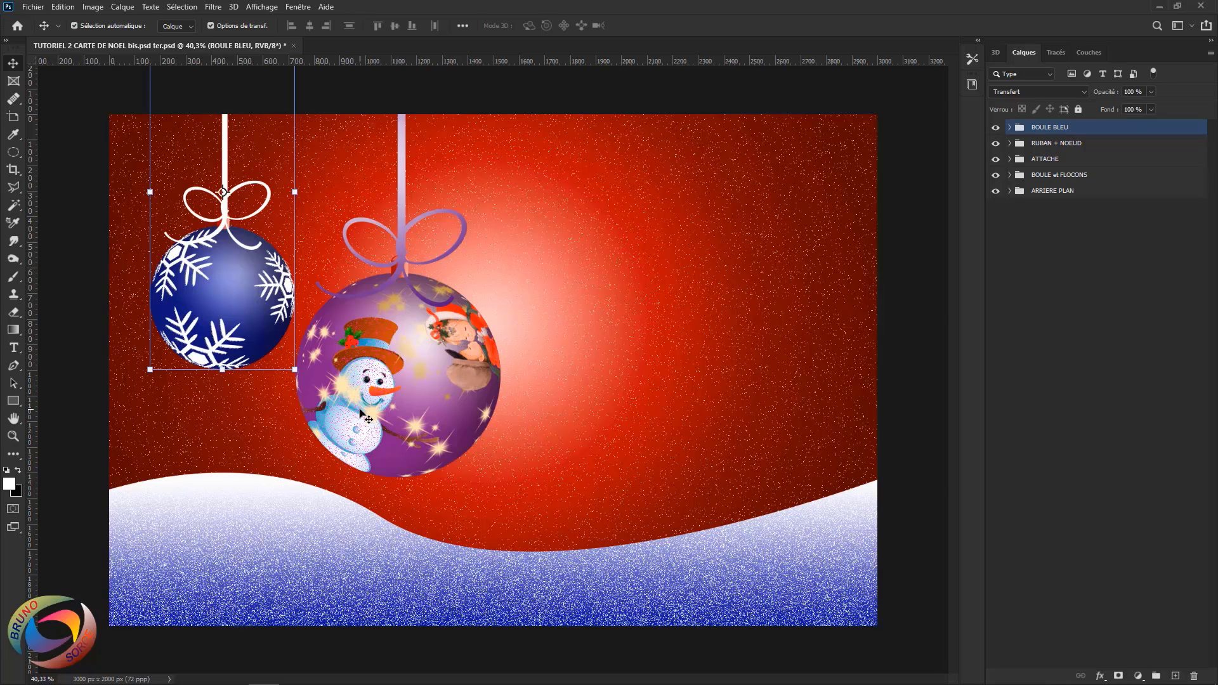
Delete Calque 3 from the ARRIERE PLAN group and add a new layer filled with white directly above Calque 0
{"action": "left_click", "coordinate": [545, 311]}
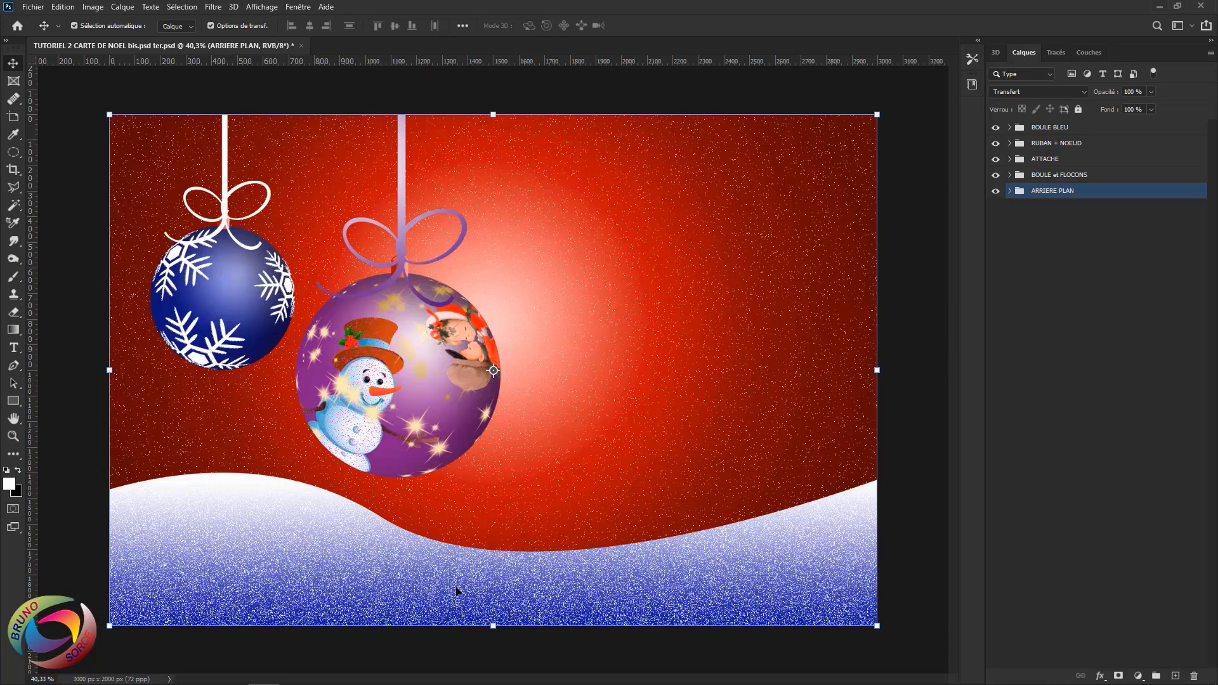
{"action": "left_click", "coordinate": [1011, 192]}
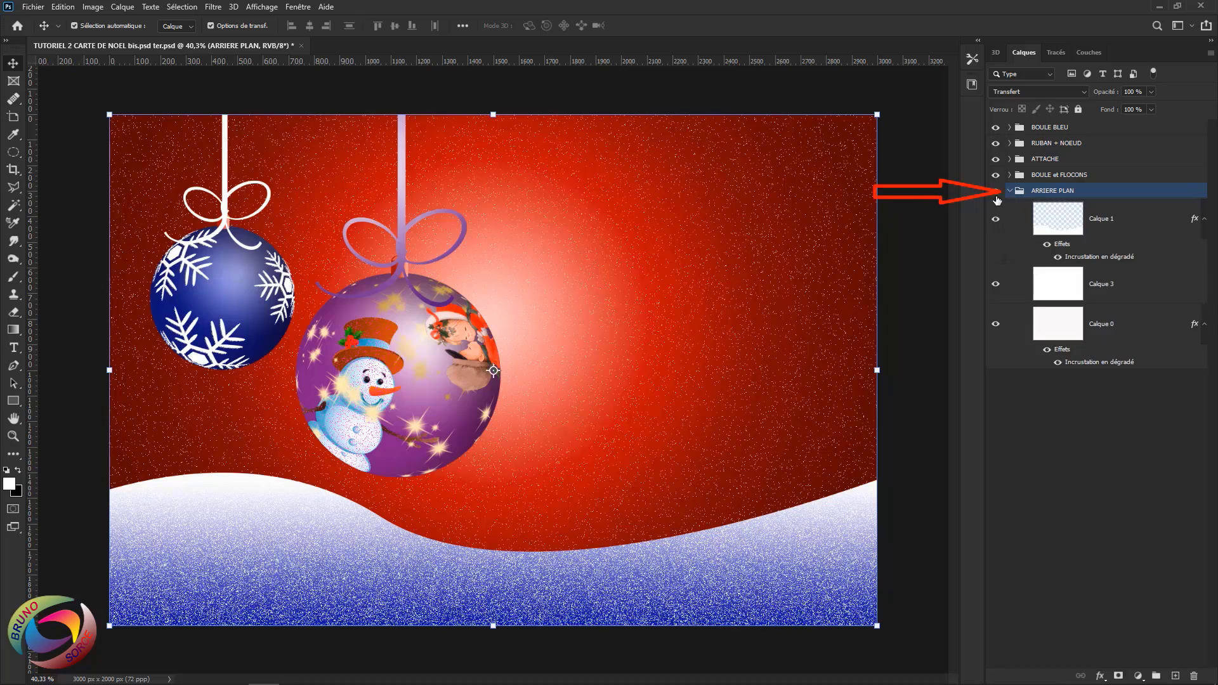
{"action": "left_click", "coordinate": [1115, 291]}
{"action": "key", "text": "Delete"}
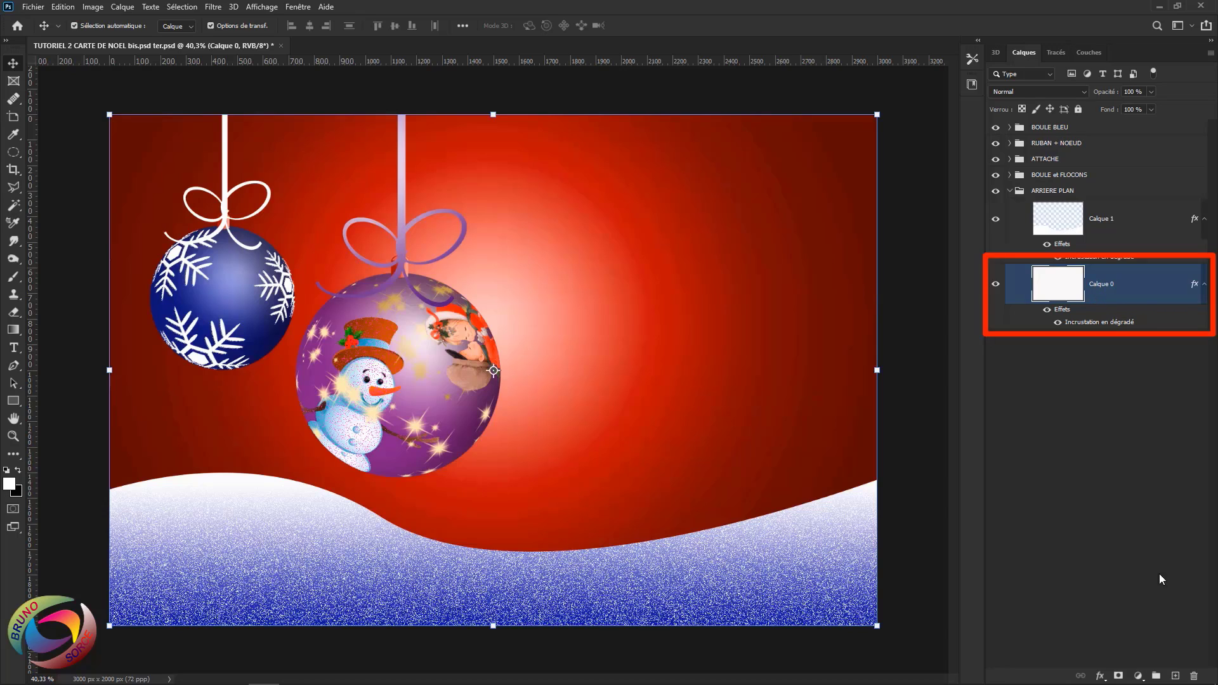
{"action": "left_click", "coordinate": [1175, 676]}
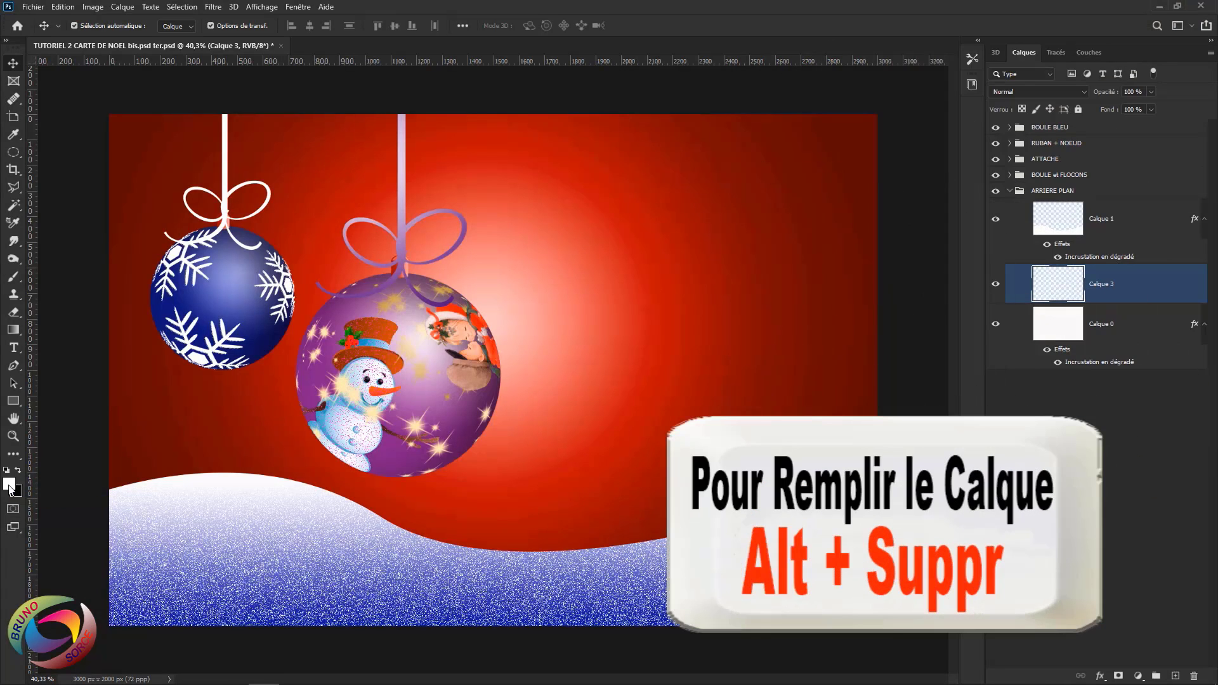
{"action": "key", "text": "alt+Delete"}
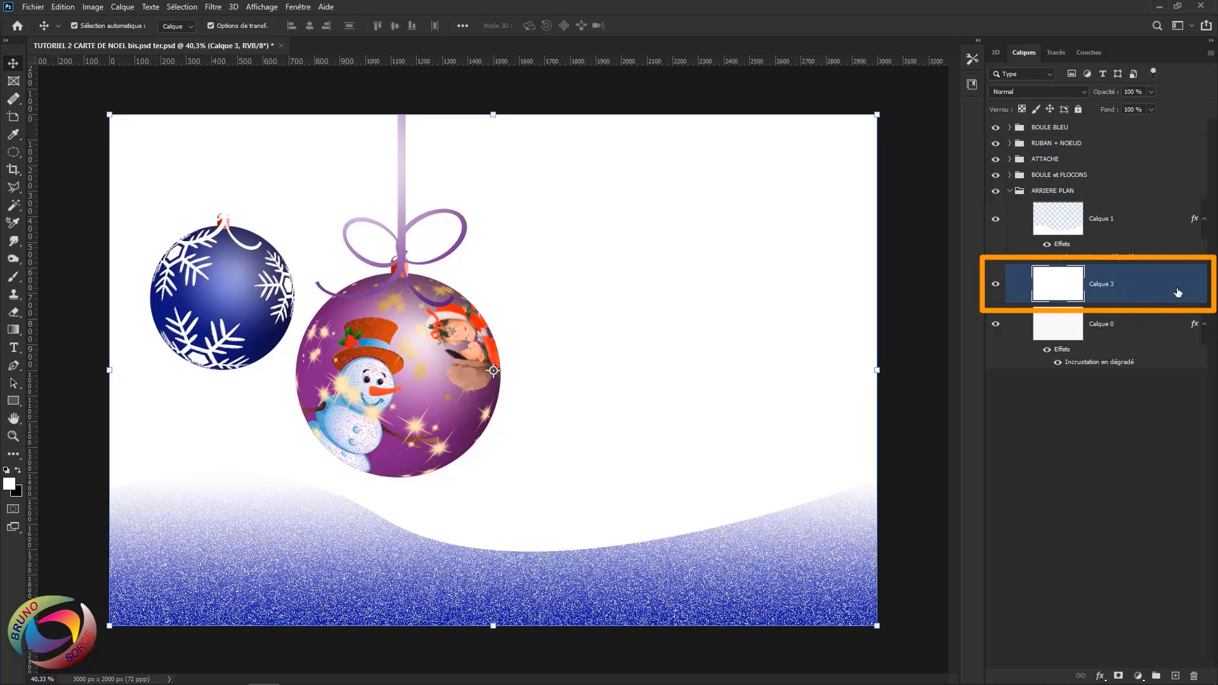
Set the white layer's blending options to the Fondu blend mode with 1% opacity
{"action": "double_click", "coordinate": [1177, 293]}
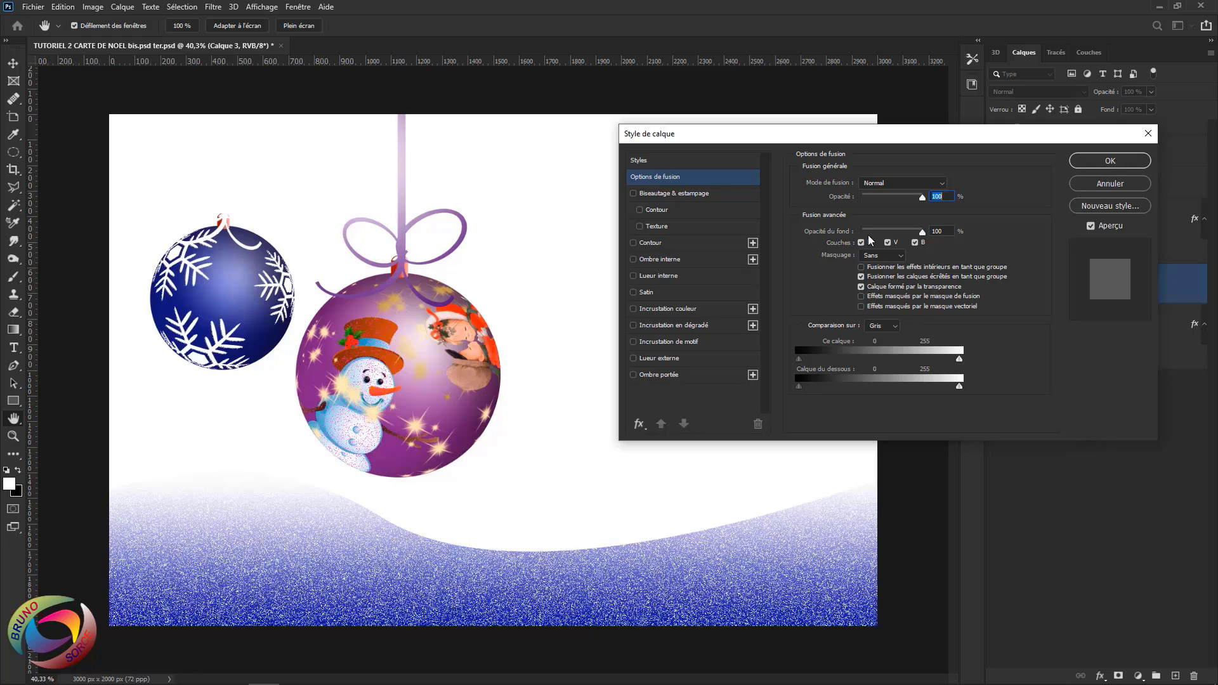
{"action": "left_click", "coordinate": [870, 185]}
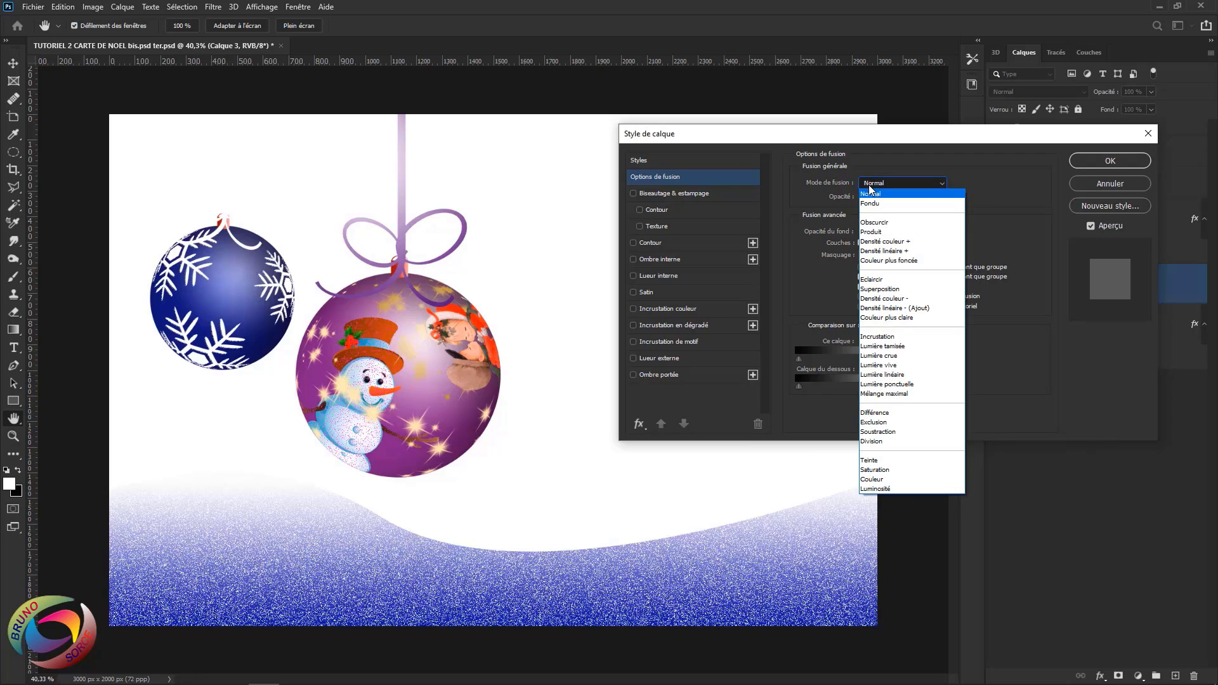
{"action": "left_click", "coordinate": [872, 203]}
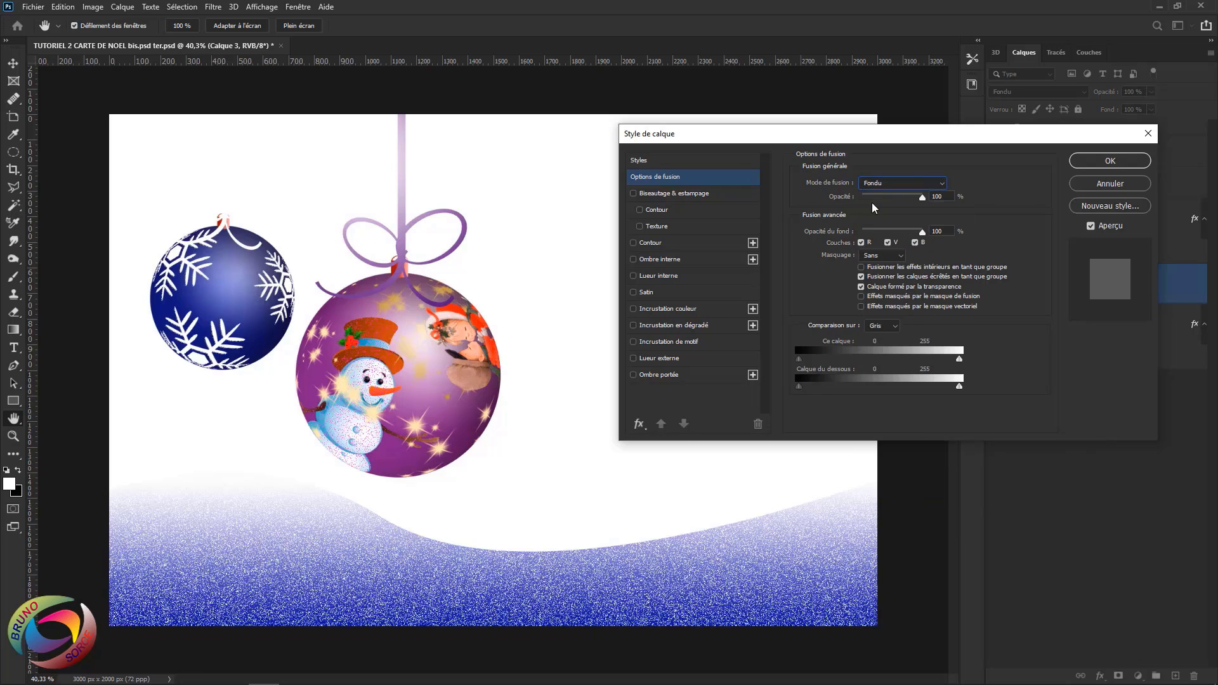
{"action": "left_click_drag", "start_coordinate": [922, 200], "coordinate": [880, 196]}
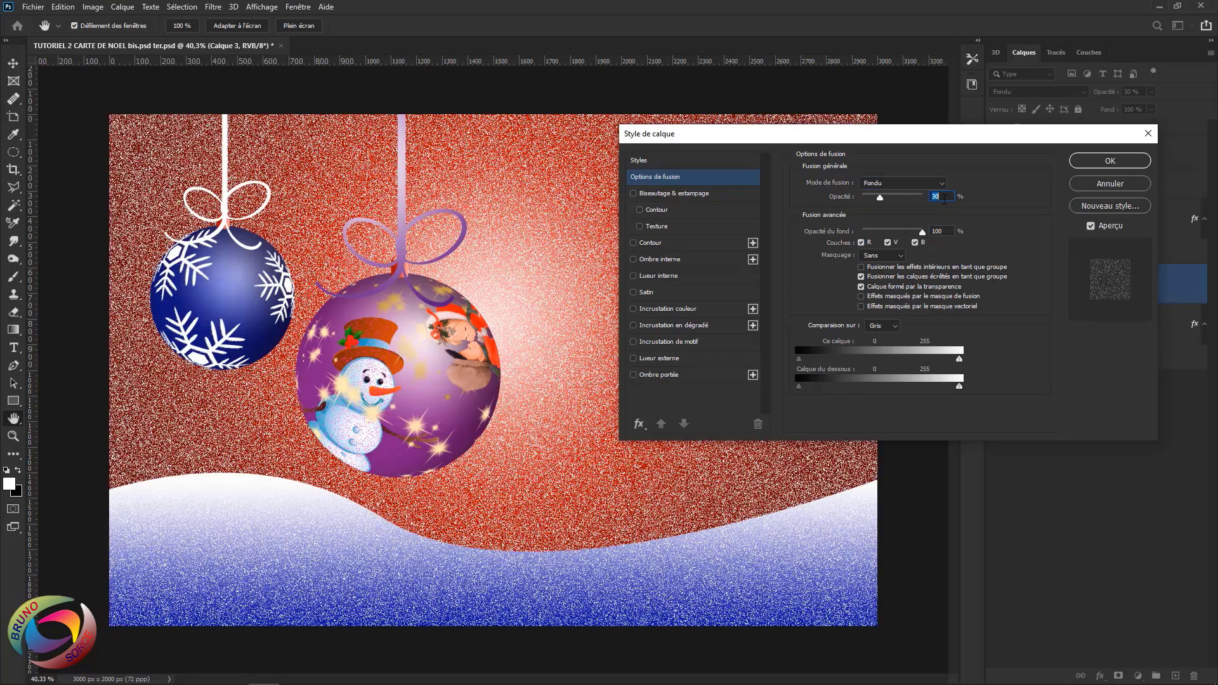
{"action": "type", "text": "1"}
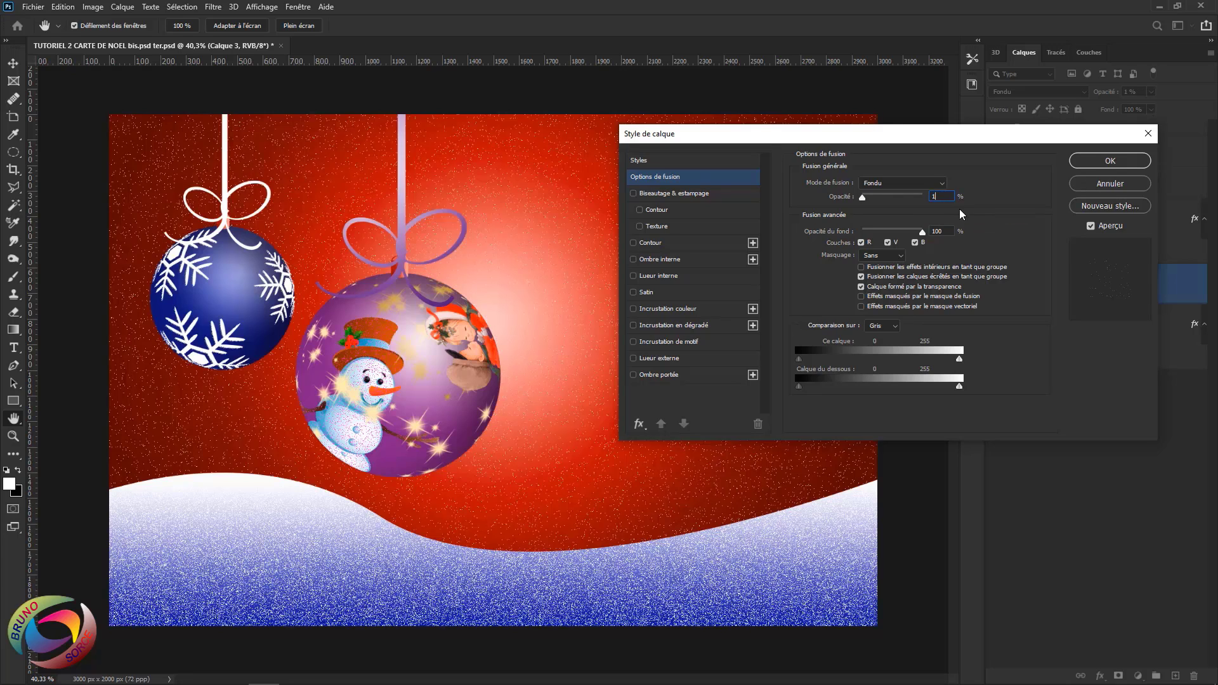
{"action": "left_click", "coordinate": [1094, 161]}
Check the blend mode and opacity of the gradient overlay on the snow layer Calque 1
{"action": "key", "text": "v"}
{"action": "left_click", "coordinate": [1059, 175]}
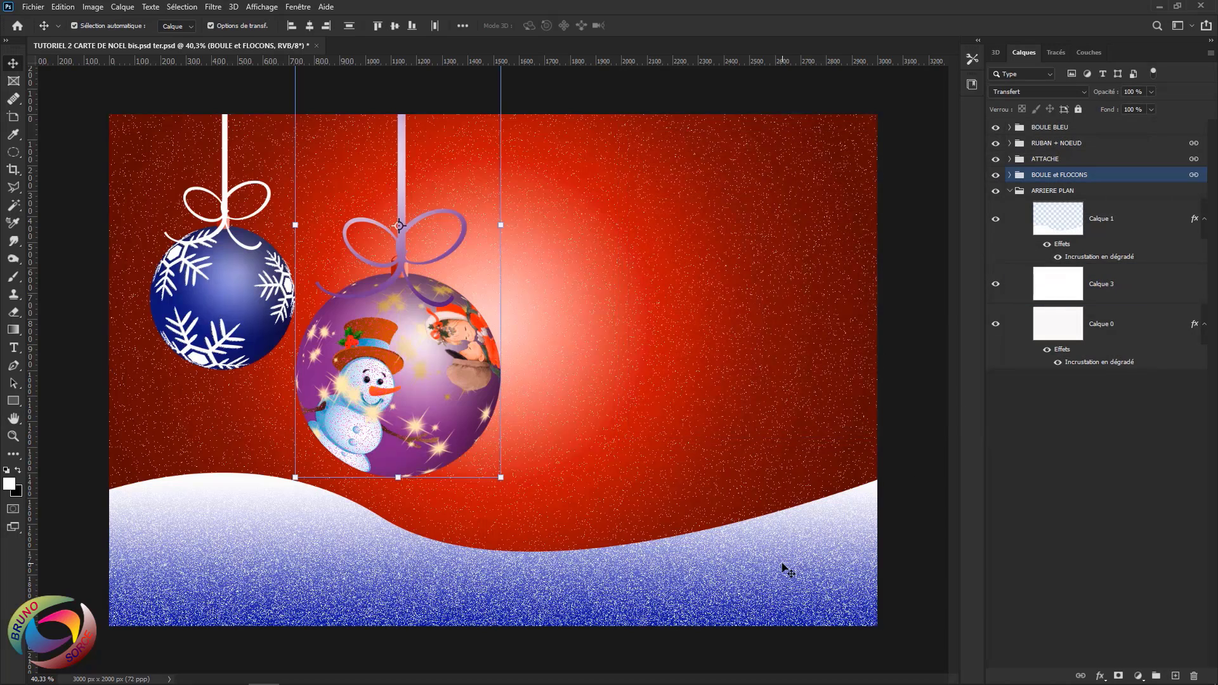
{"action": "double_click", "coordinate": [1086, 256]}
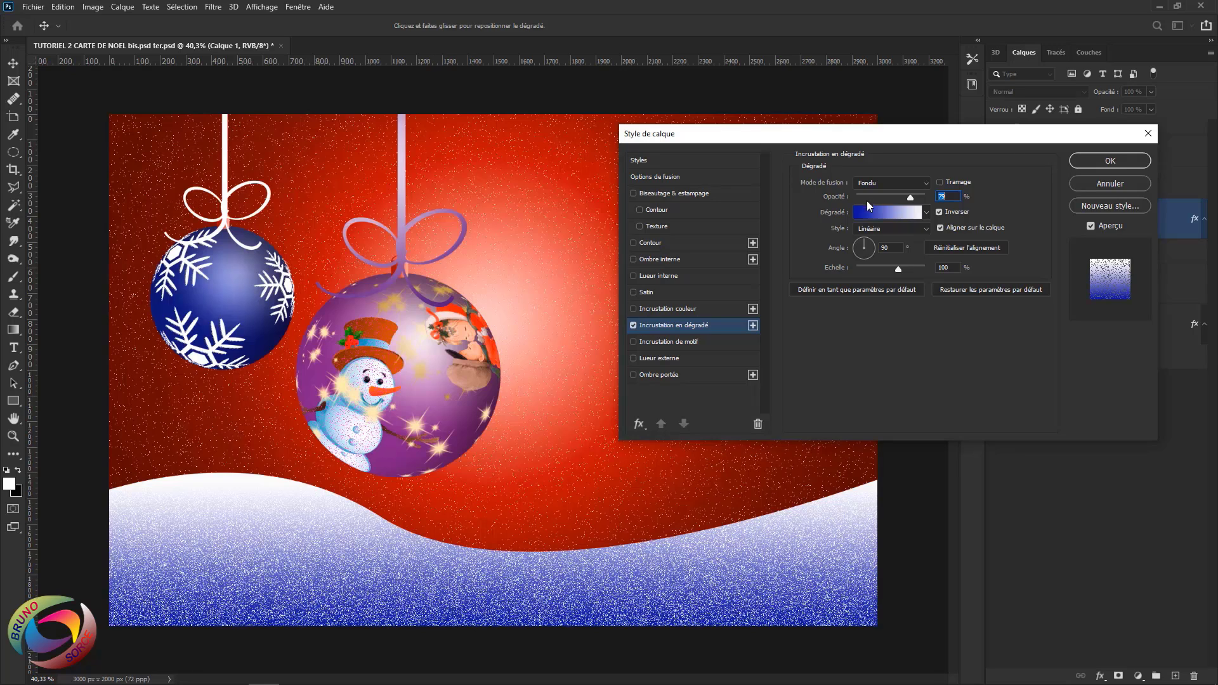
{"action": "left_click", "coordinate": [896, 184]}
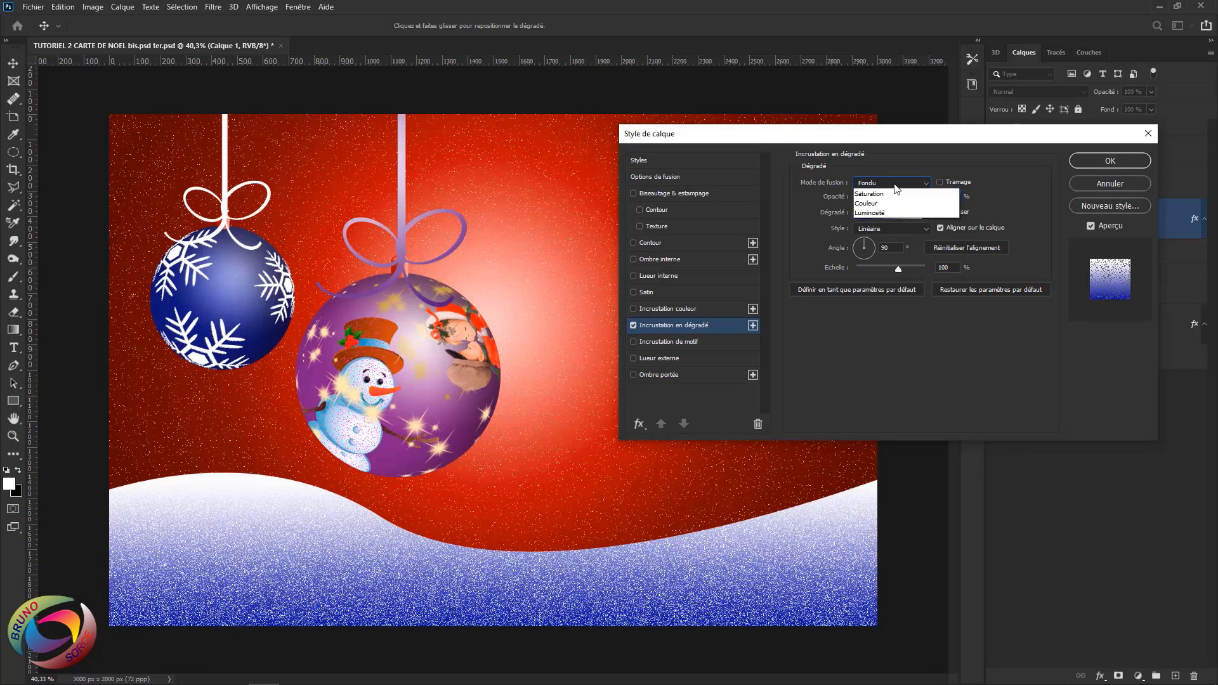
{"action": "left_click", "coordinate": [881, 204]}
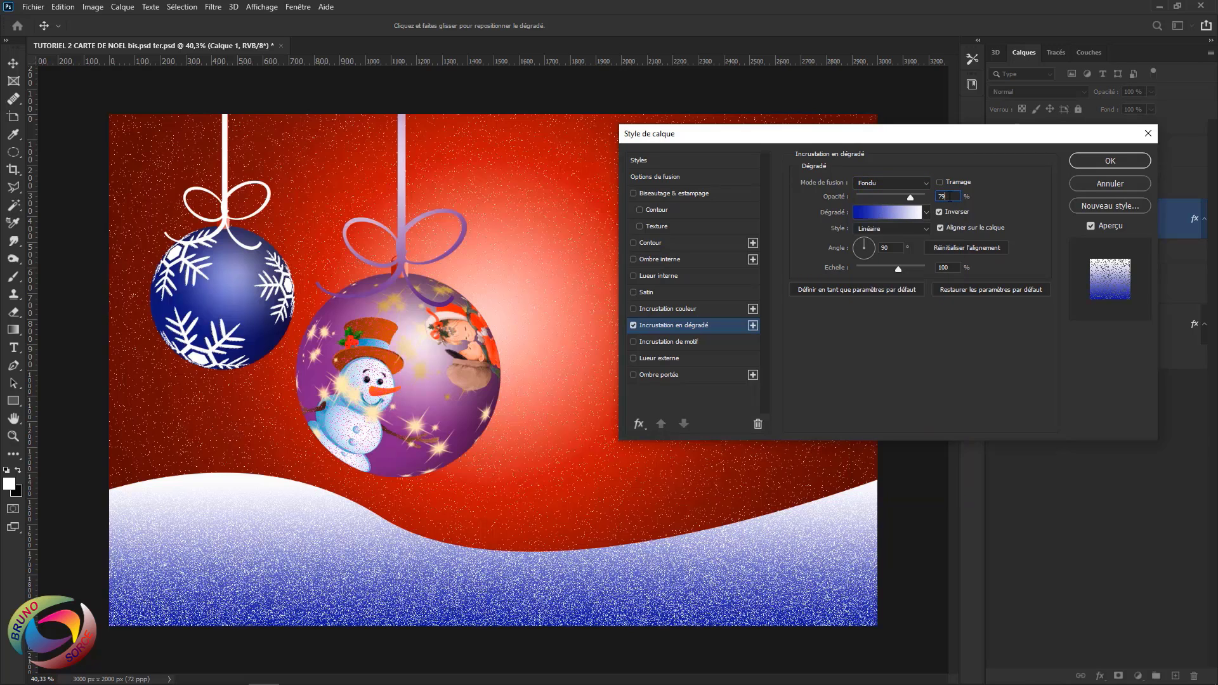
{"action": "key", "text": "Return"}
{"action": "left_click", "coordinate": [1090, 164]}
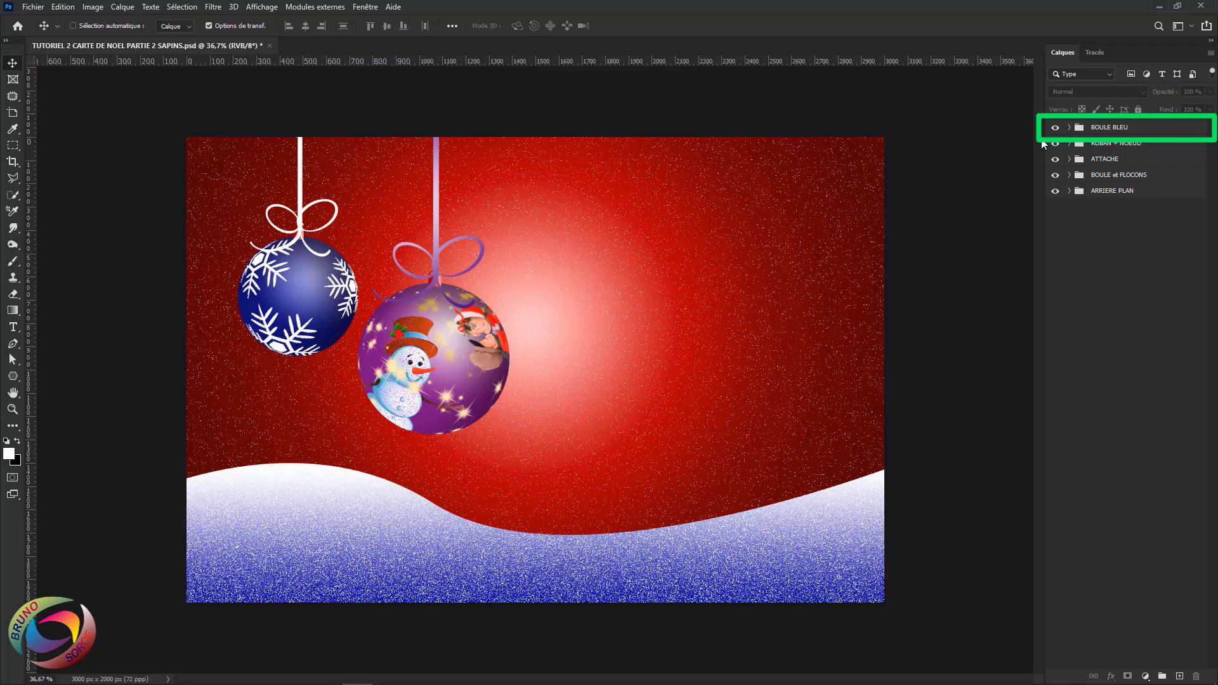
Add a new empty layer above the BOULE BLEU group and activate the Brush tool (Pinceau)
{"action": "left_click", "coordinate": [1137, 131]}
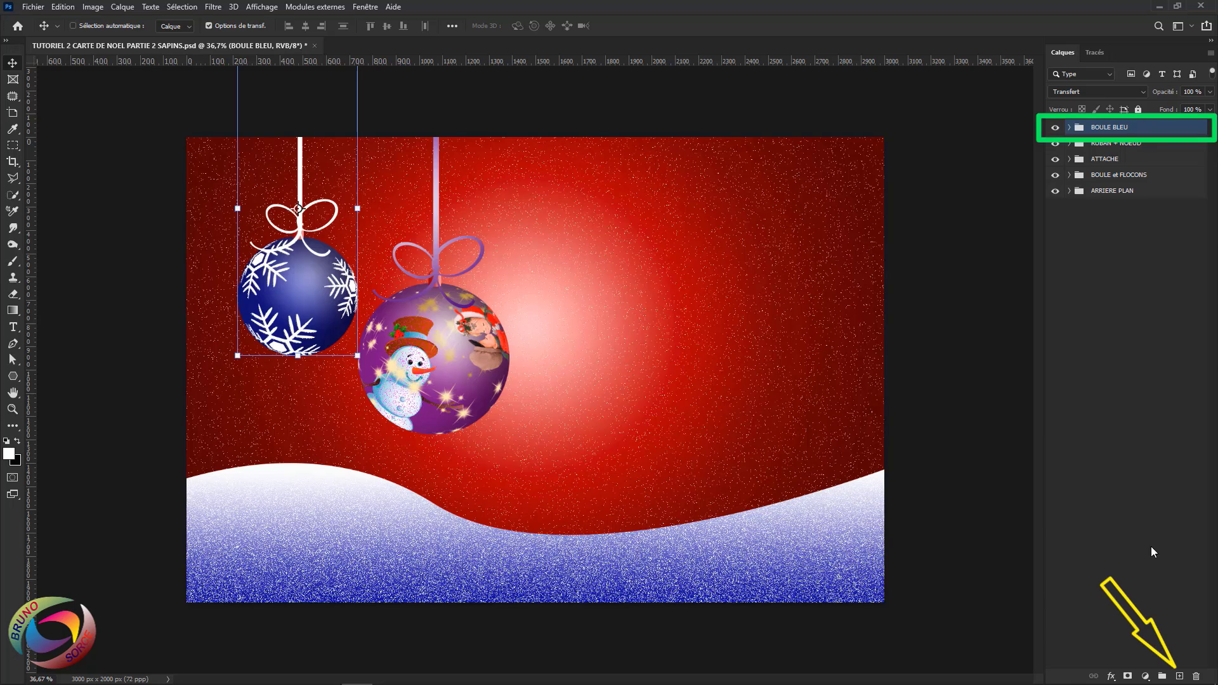
{"action": "left_click", "coordinate": [1180, 676]}
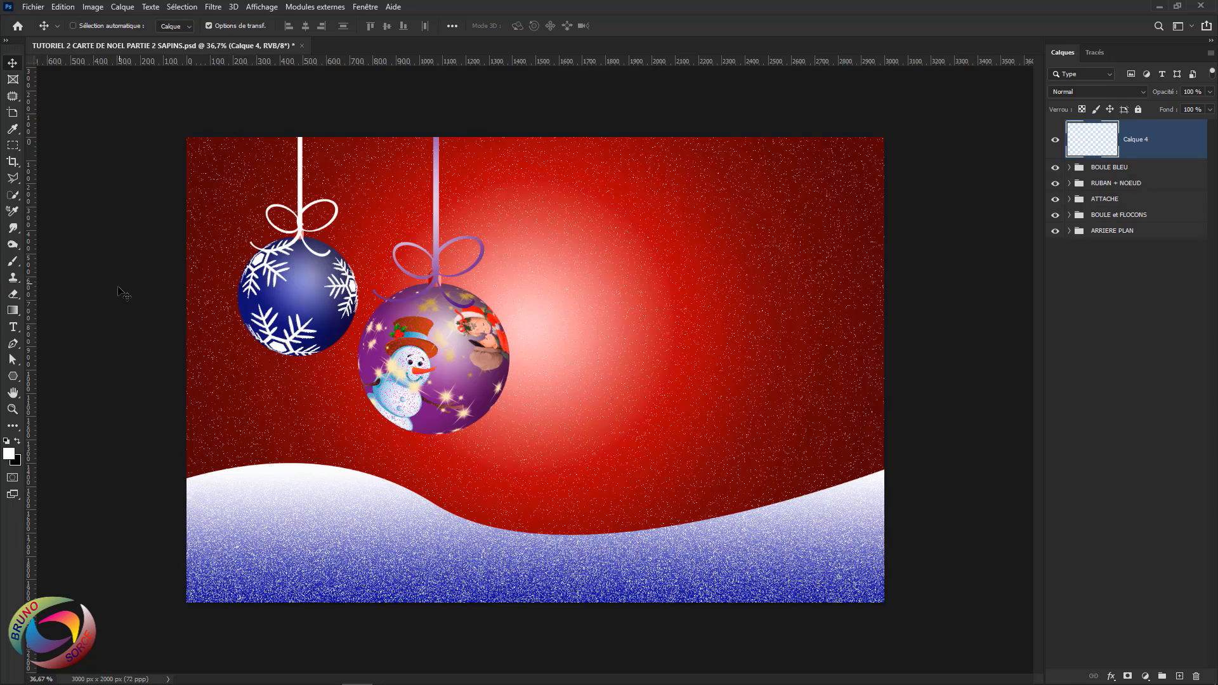
{"action": "left_click", "coordinate": [12, 262]}
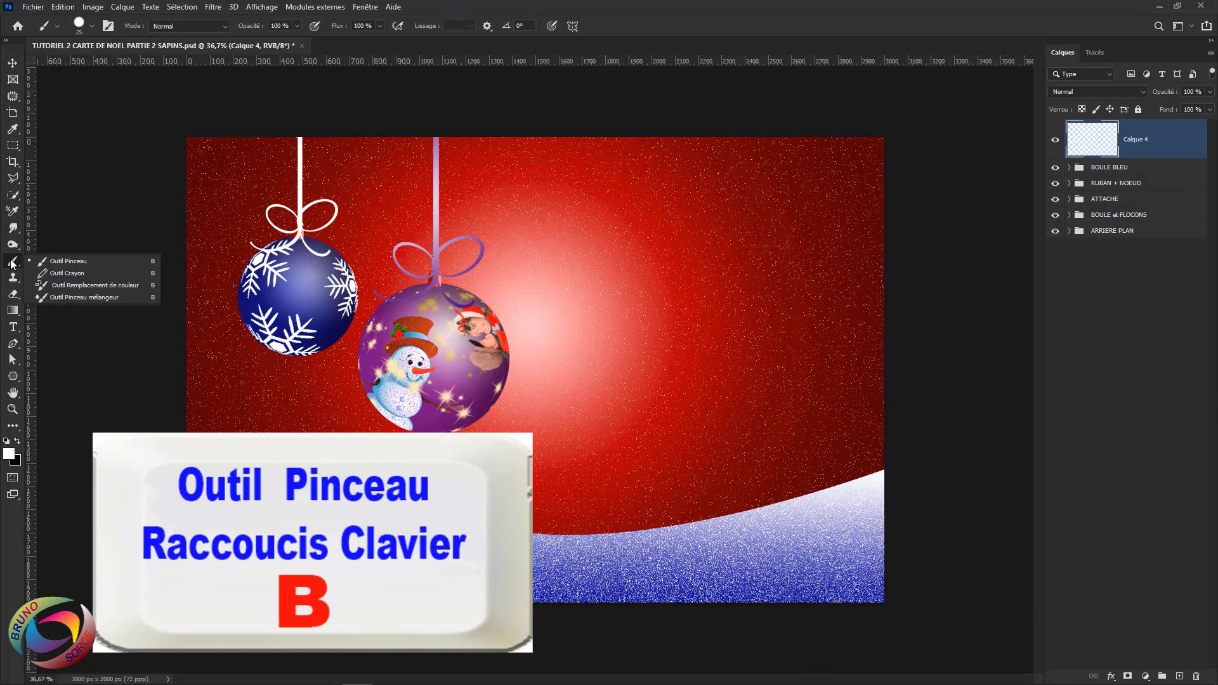
{"action": "left_click", "coordinate": [67, 260]}
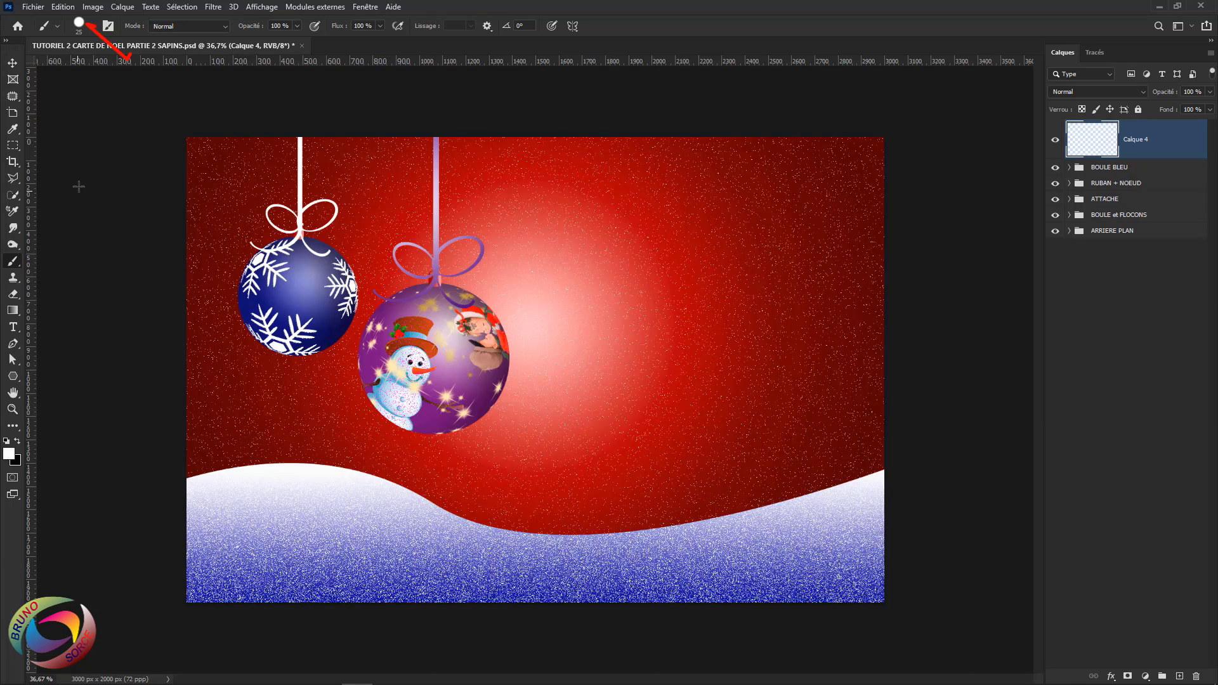
Choose a hard round brush of 18 px with 100% hardness
{"action": "left_click", "coordinate": [78, 29]}
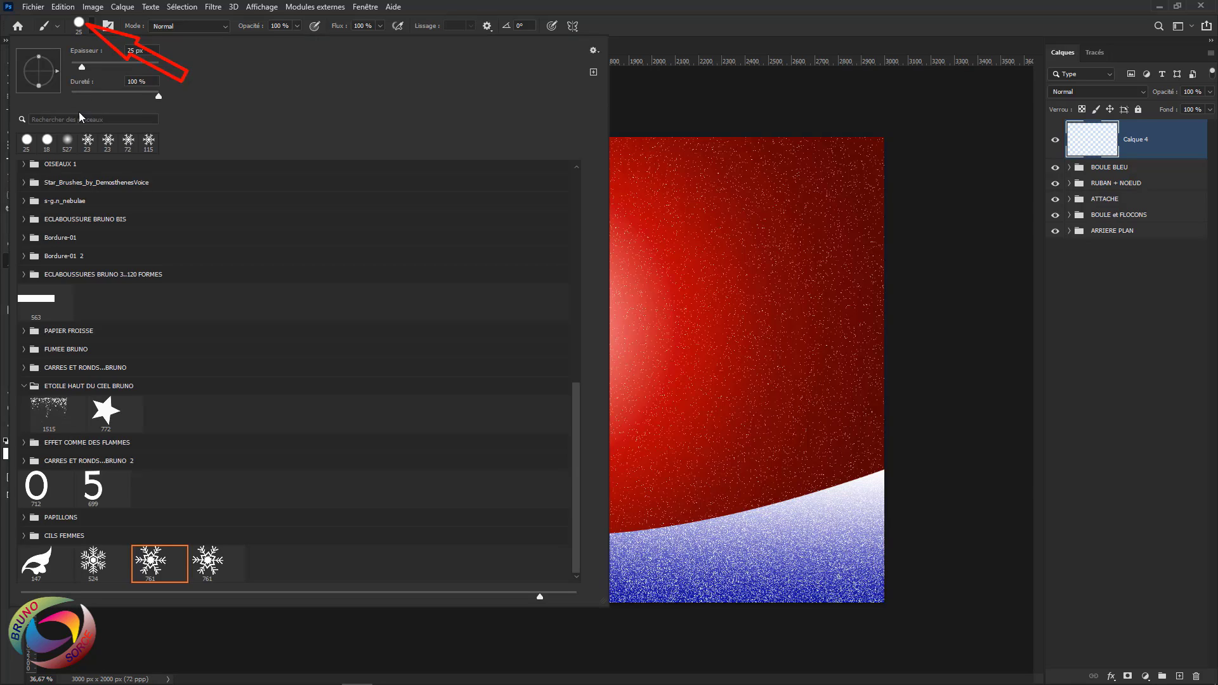
{"action": "left_click", "coordinate": [158, 96]}
{"action": "left_click_drag", "start_coordinate": [160, 95], "coordinate": [173, 97]}
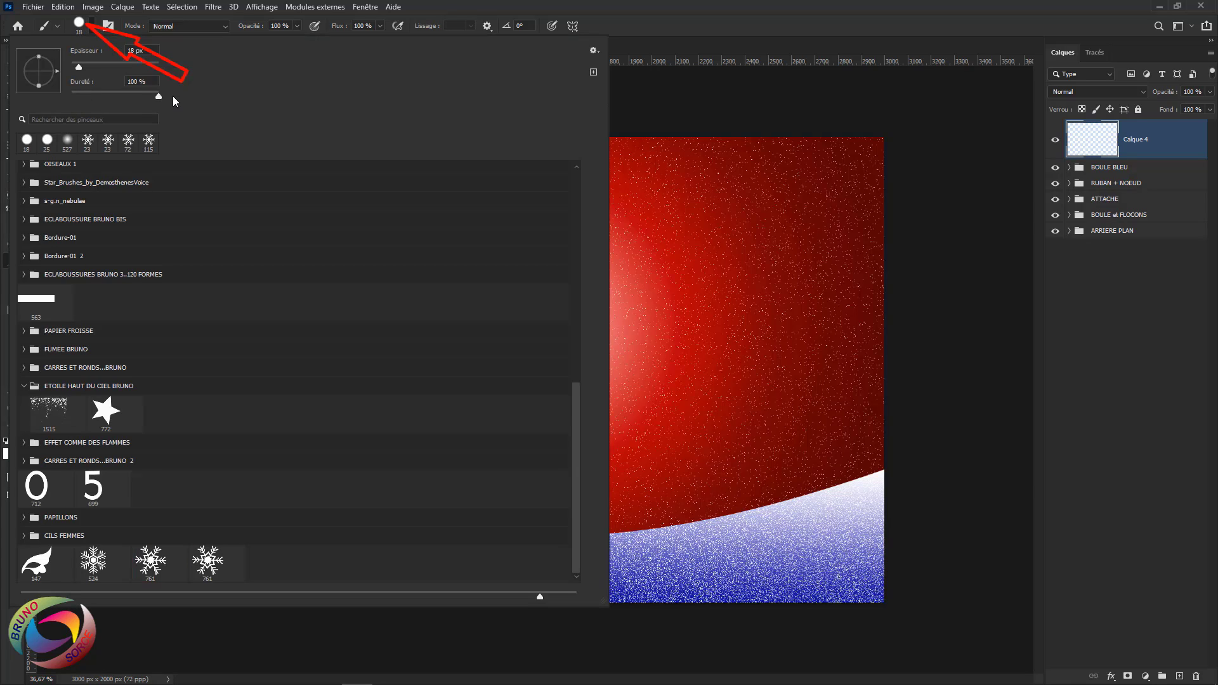
{"action": "left_click", "coordinate": [627, 23]}
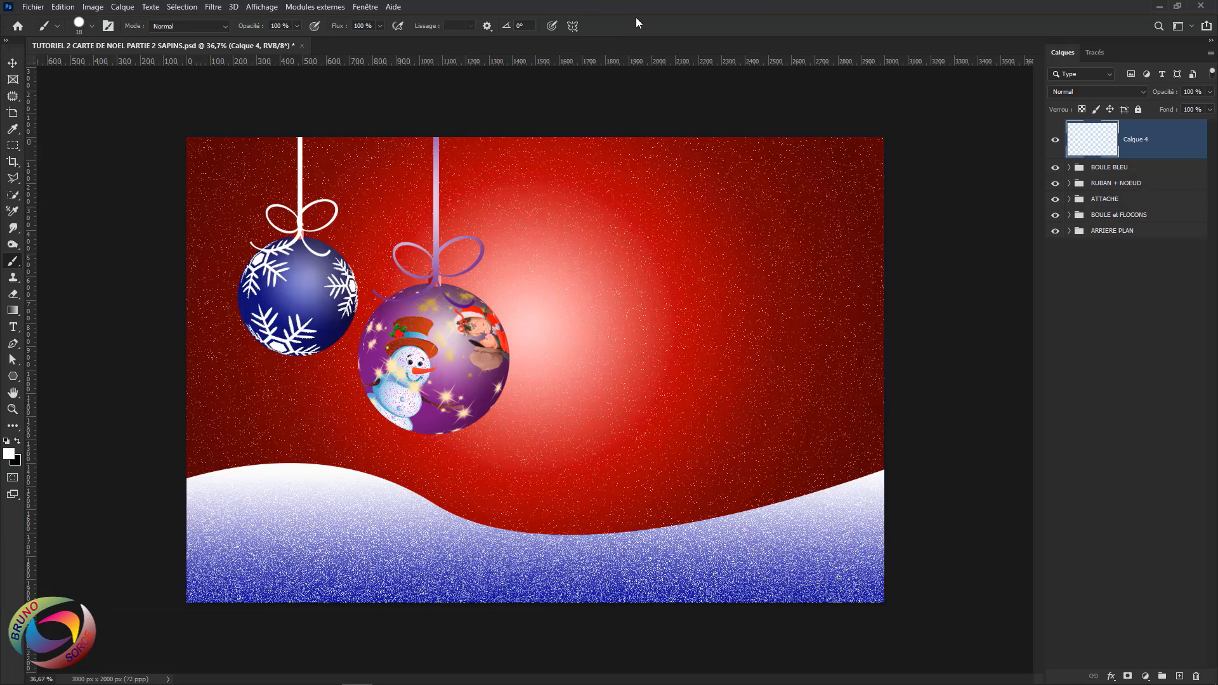
Set the brush tip shape in the brush settings to 25 px size, 100% hardness and 1% spacing
{"action": "left_click", "coordinate": [108, 28]}
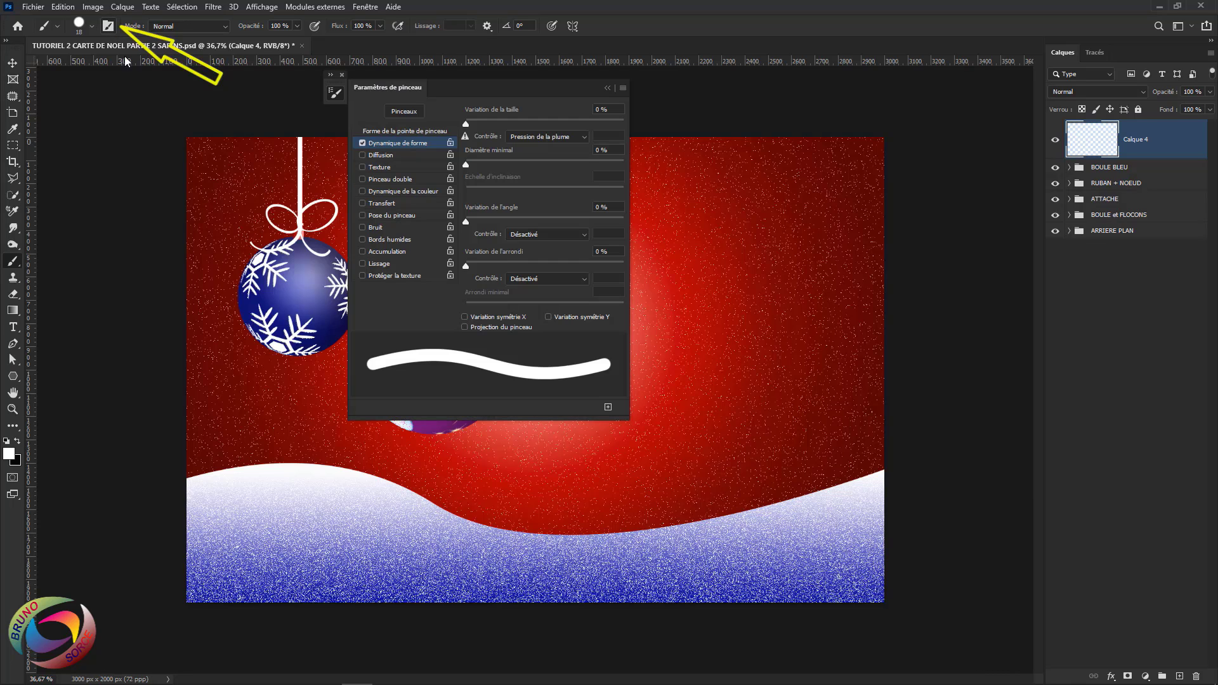
{"action": "left_click", "coordinate": [499, 175]}
{"action": "left_click", "coordinate": [496, 166]}
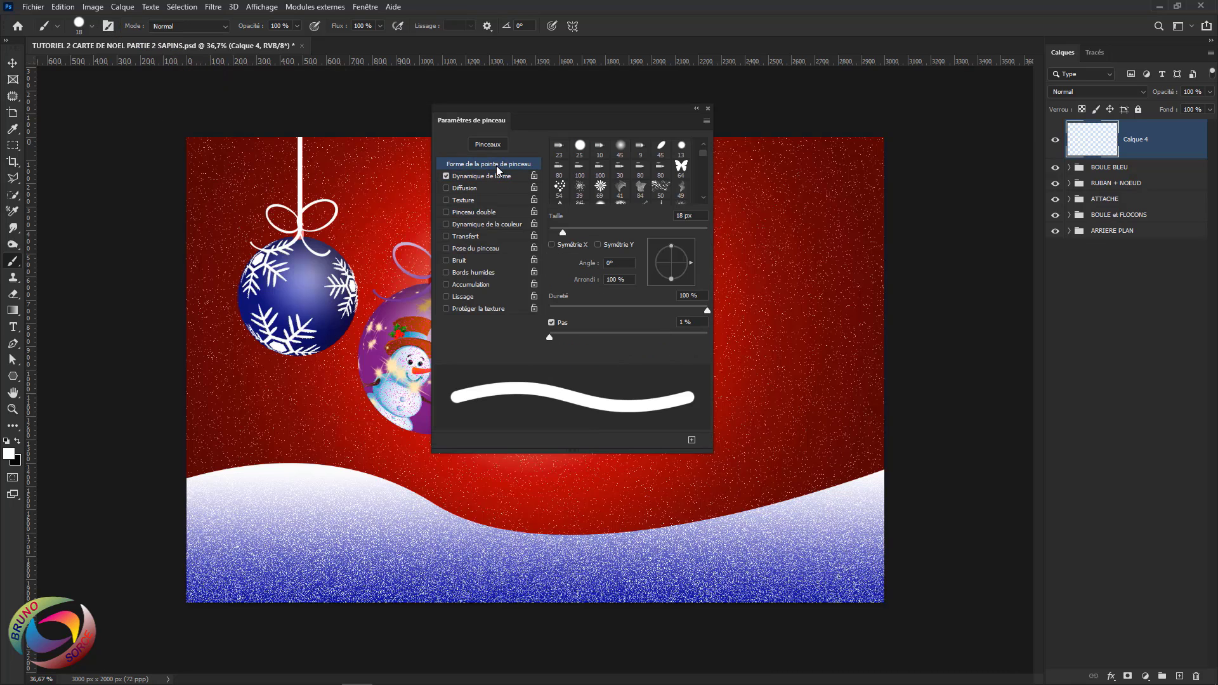
{"action": "double_click", "coordinate": [674, 216]}
{"action": "type", "text": "25"}
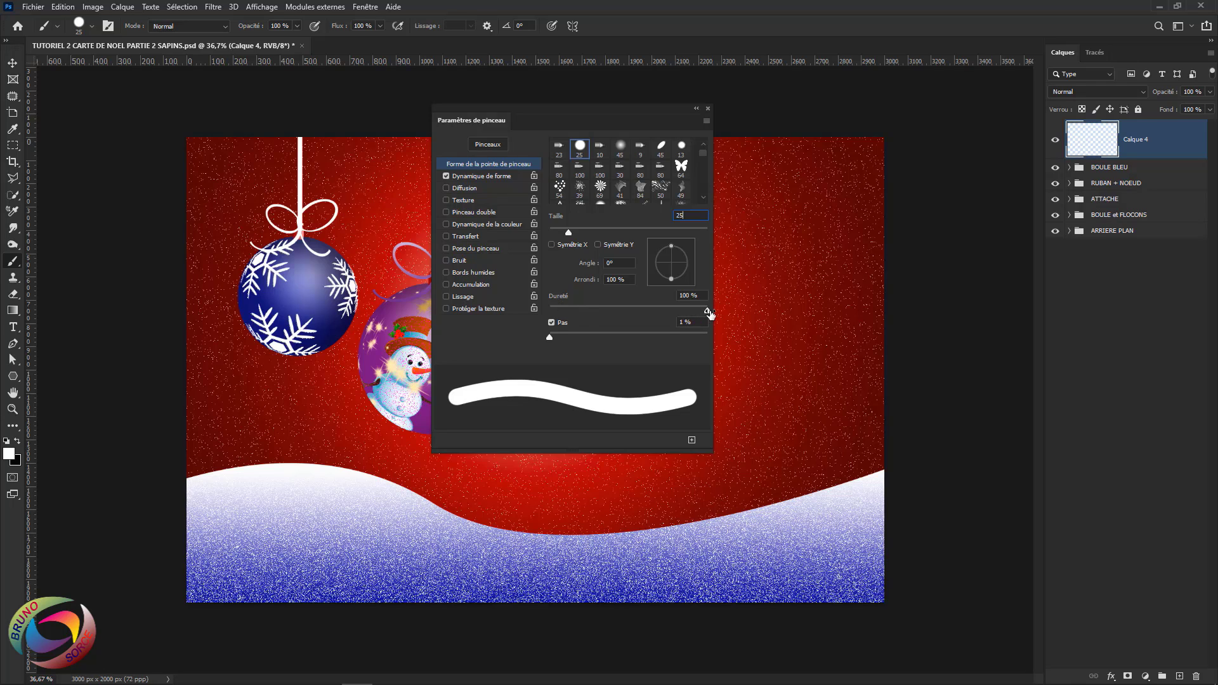
{"action": "key", "text": "Return"}
{"action": "left_click", "coordinate": [676, 295]}
{"action": "left_click", "coordinate": [551, 339]}
Set the size variation control in the brush's shape dynamics to Pression de la plume
{"action": "left_click", "coordinate": [475, 178]}
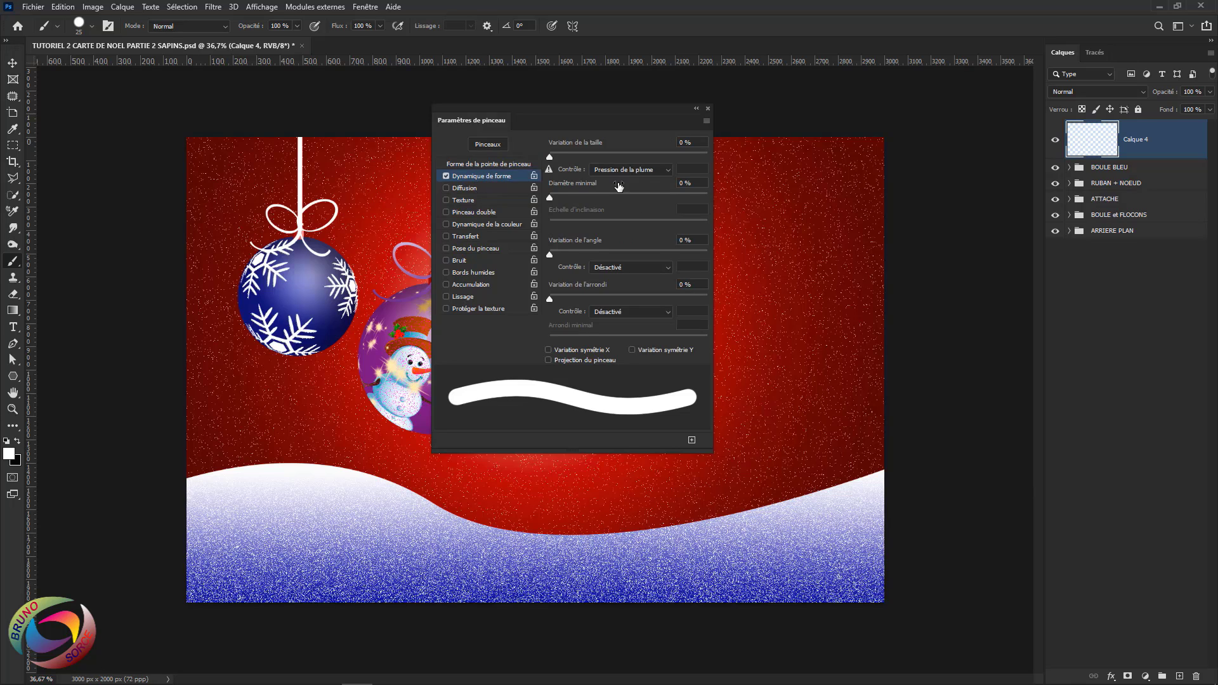
{"action": "left_click", "coordinate": [668, 170]}
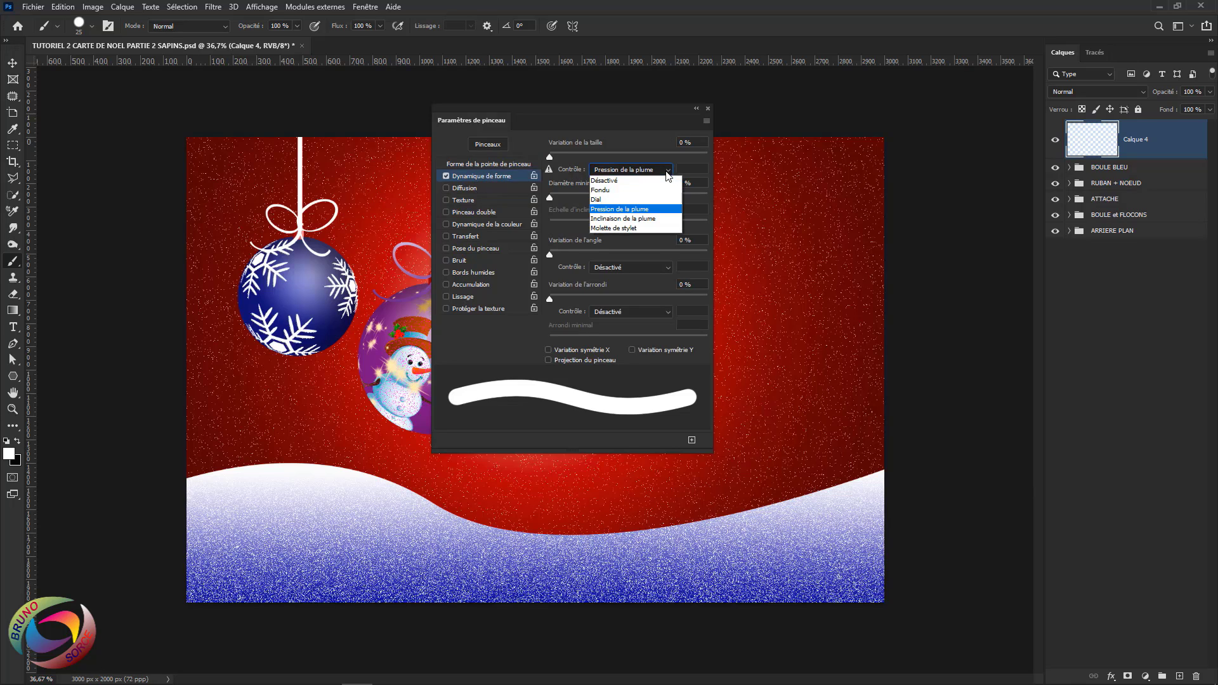
{"action": "left_click", "coordinate": [636, 211]}
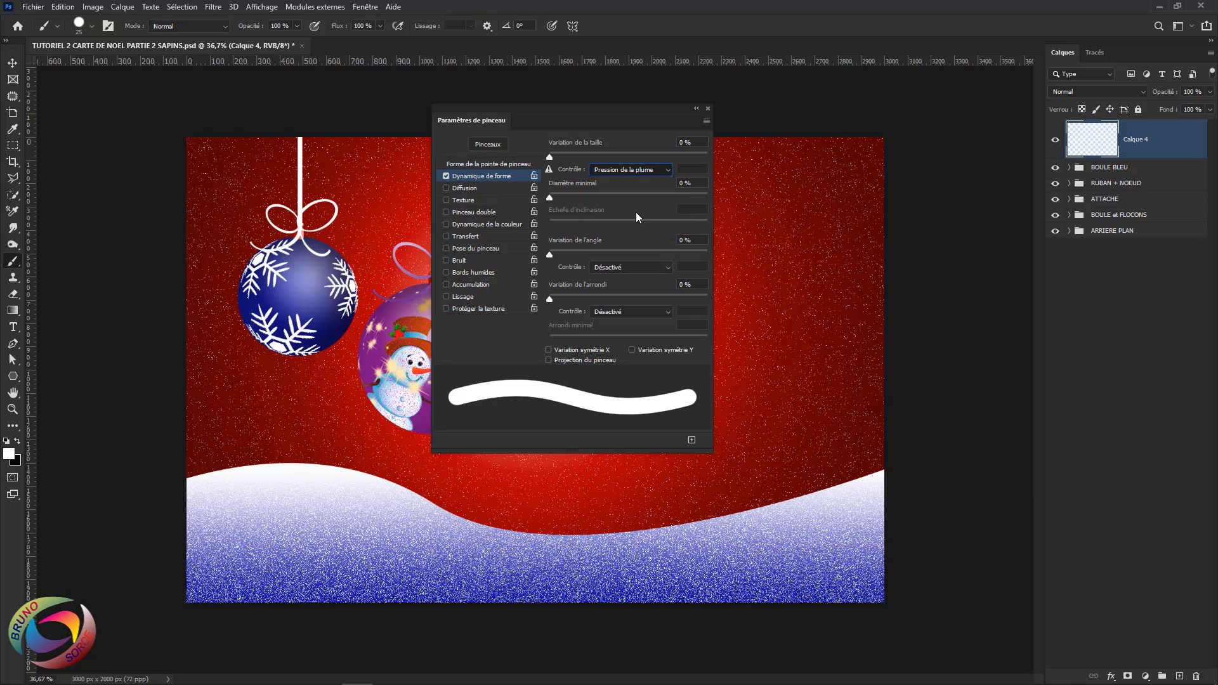
Close the brush settings and activate the Pen tool (Outil Plume) in Tracé mode
{"action": "left_click", "coordinate": [698, 112]}
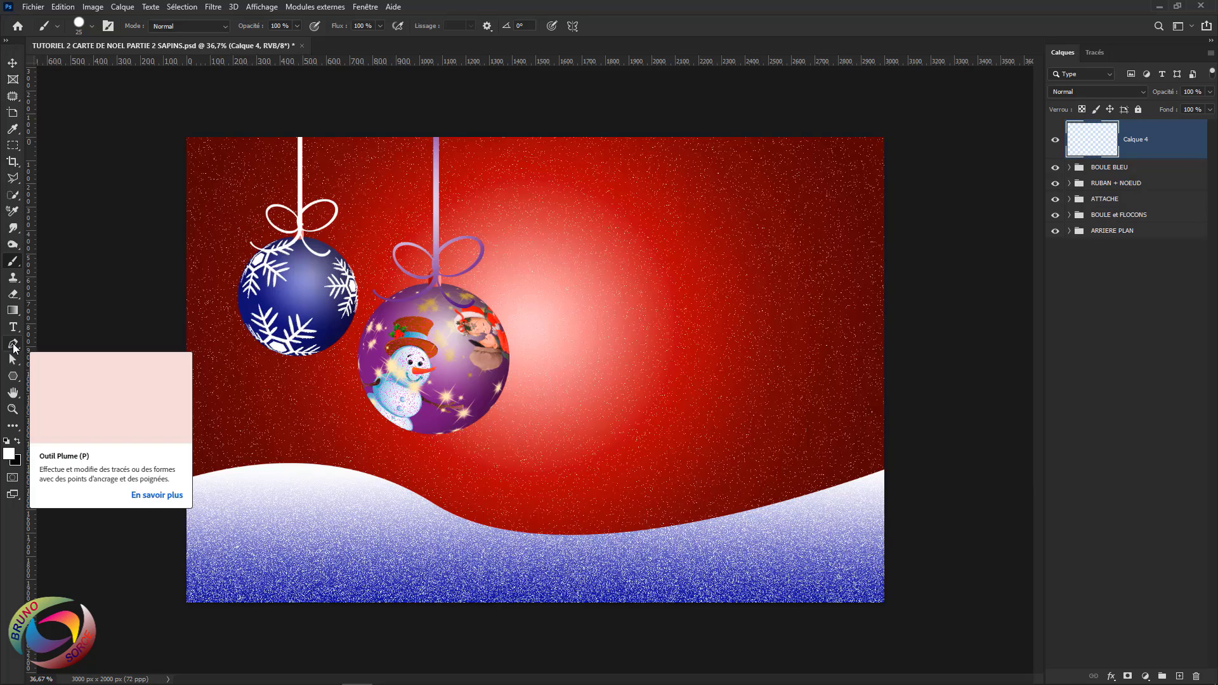
{"action": "left_click", "coordinate": [14, 346]}
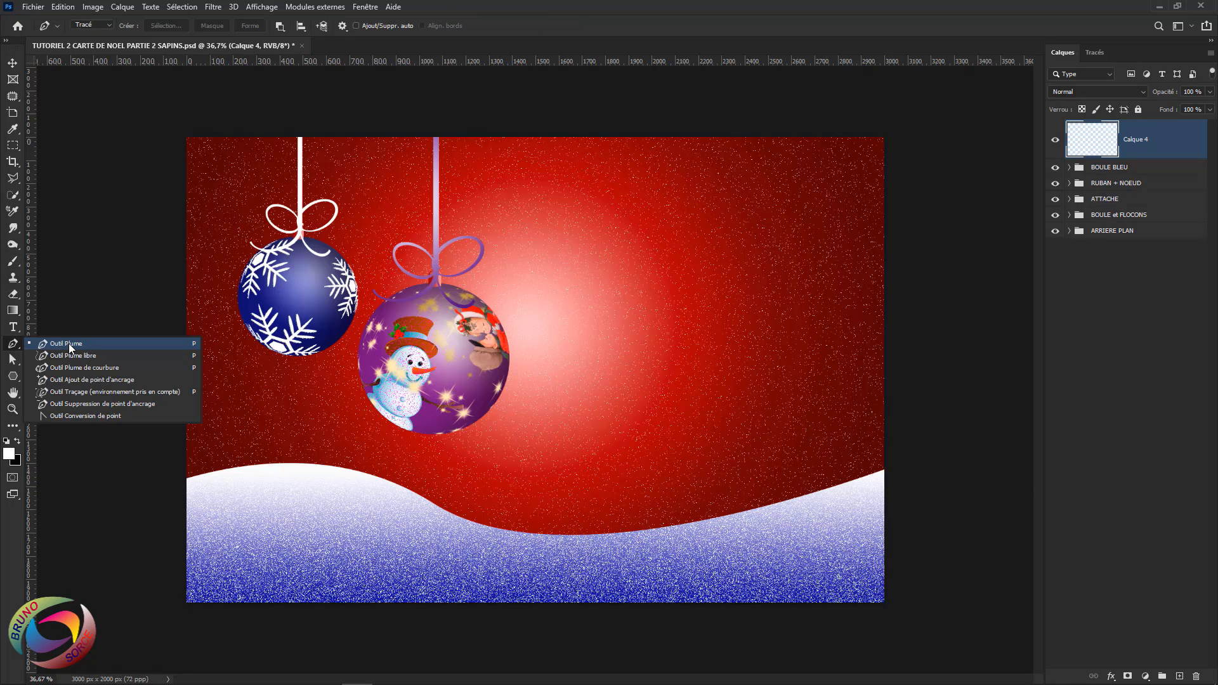
{"action": "left_click", "coordinate": [68, 344]}
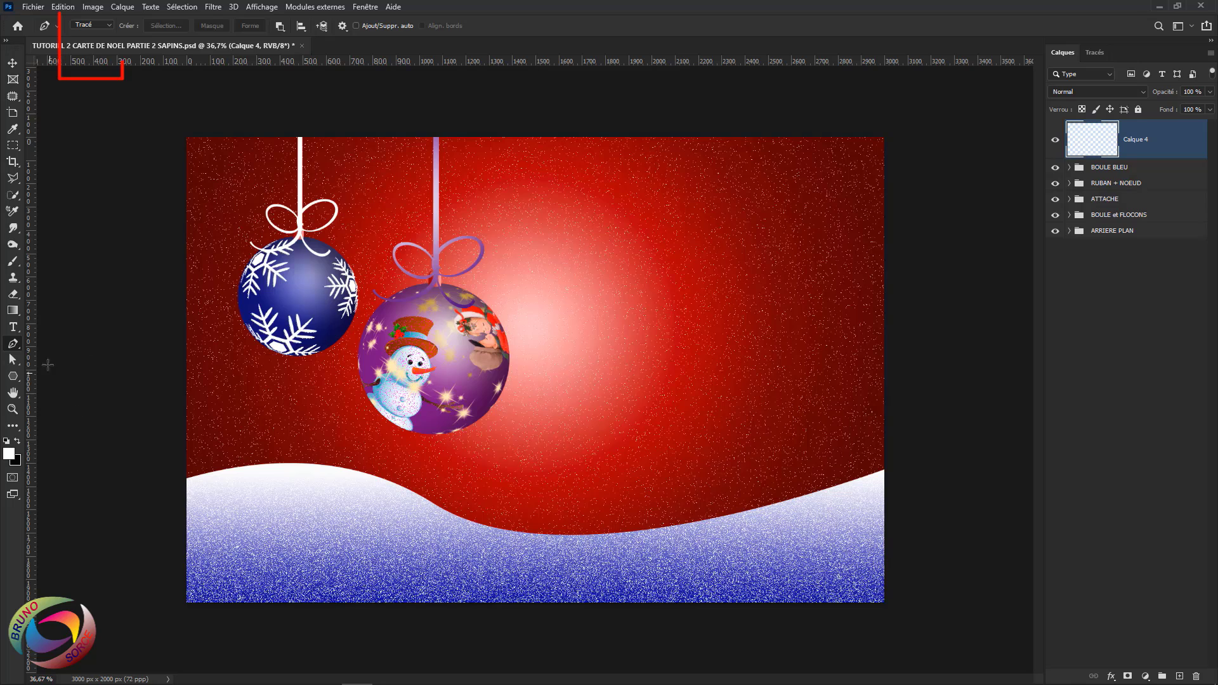
{"action": "left_click", "coordinate": [108, 25]}
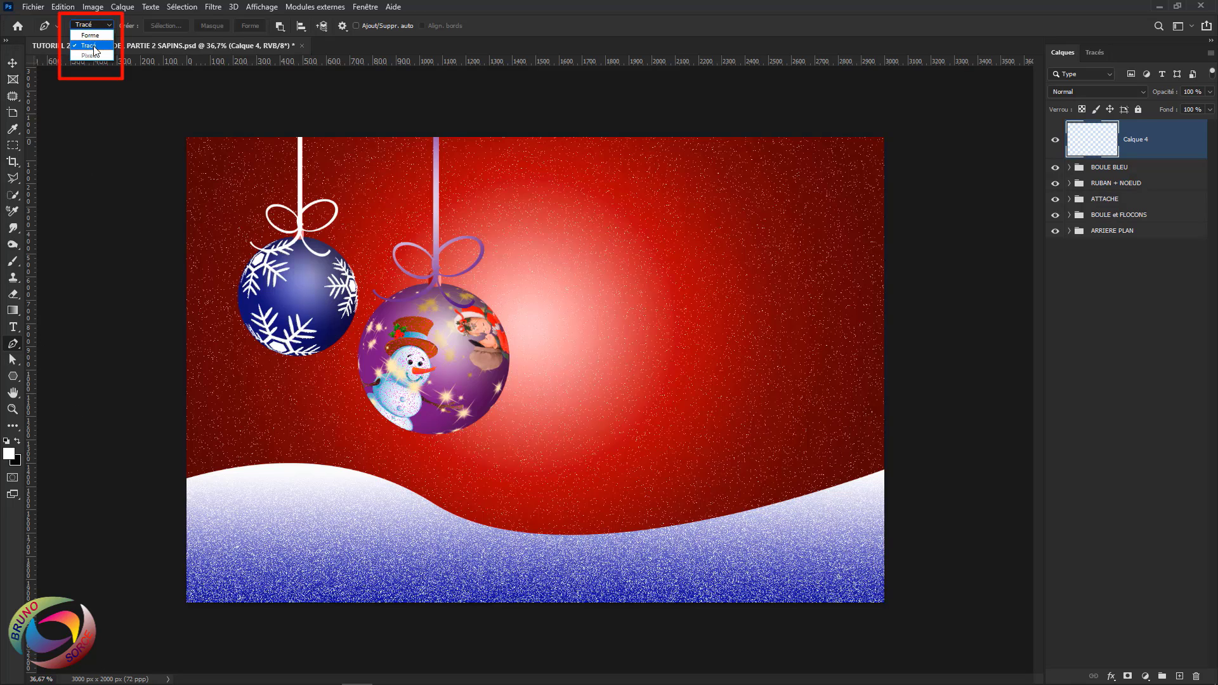
{"action": "left_click", "coordinate": [93, 47]}
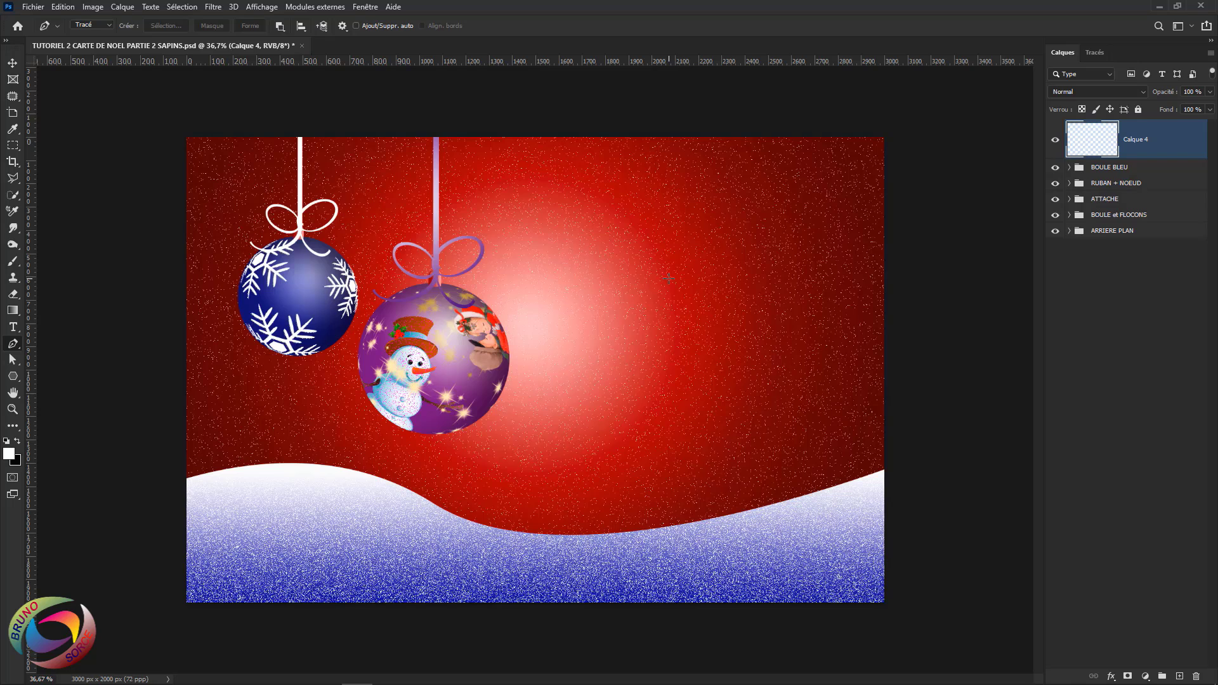
Draw an open fir-branch path in the red area beside the baubles: a straight diagonal down-left, then a curved segment back to the right
{"action": "left_click", "coordinate": [698, 189]}
{"action": "left_click", "coordinate": [636, 253]}
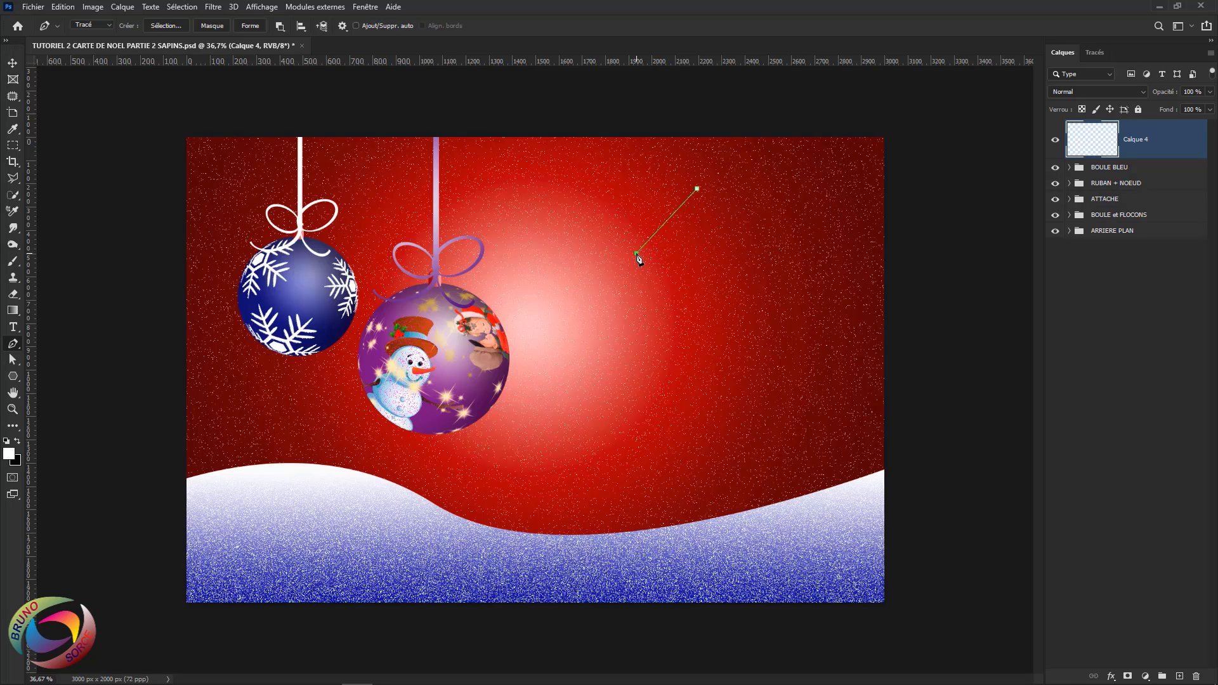
{"action": "left_click", "coordinate": [694, 240]}
{"action": "left_click_drag", "start_coordinate": [696, 243], "coordinate": [707, 253]}
Stroke the branch path (Contour du tracé) with the Pinceau tool and Simuler la pression enabled
{"action": "right_click", "coordinate": [666, 242]}
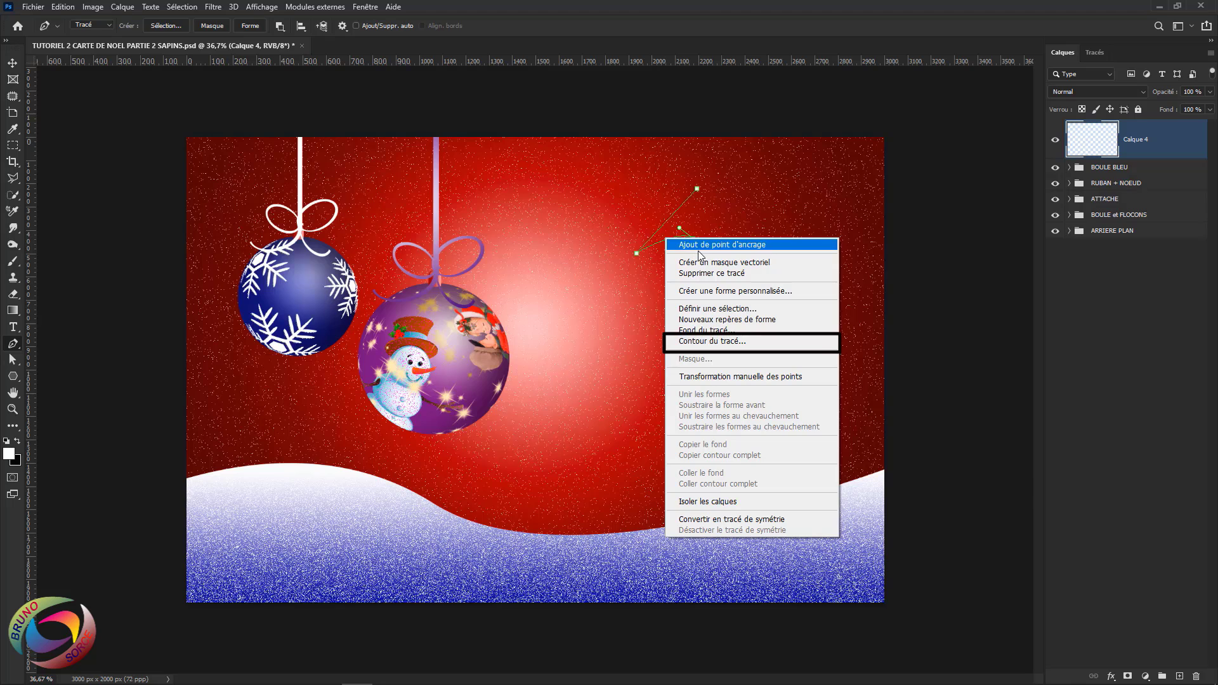
{"action": "left_click", "coordinate": [718, 342]}
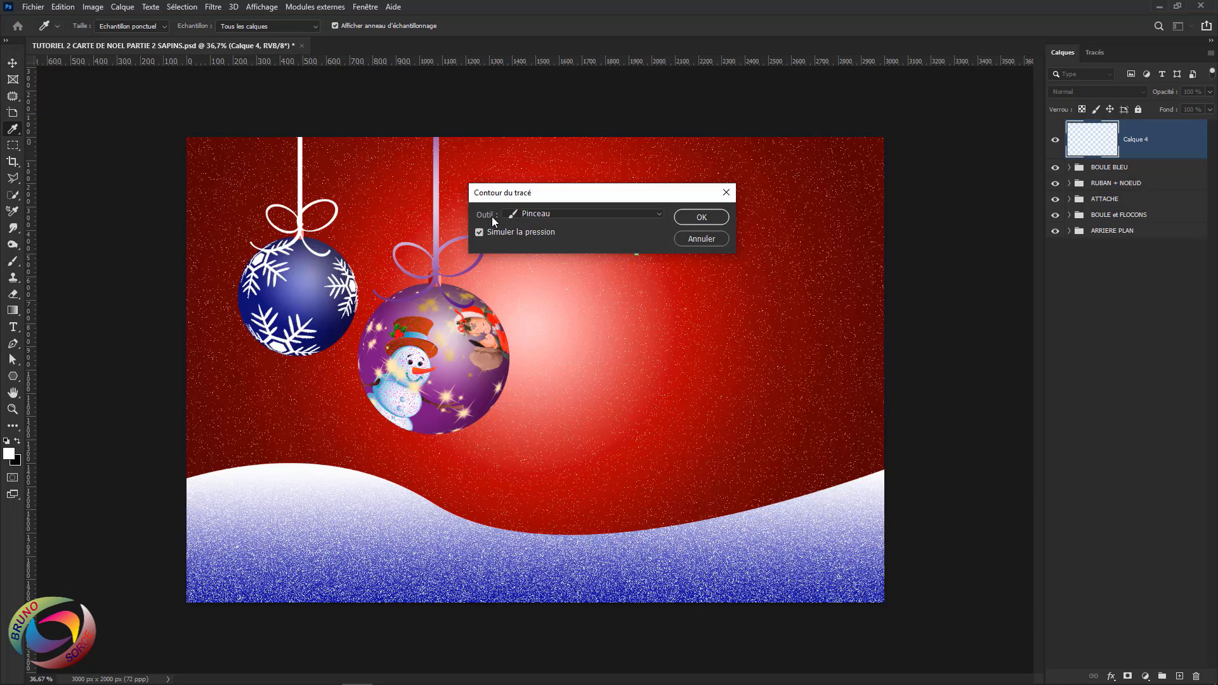
{"action": "left_click", "coordinate": [547, 214]}
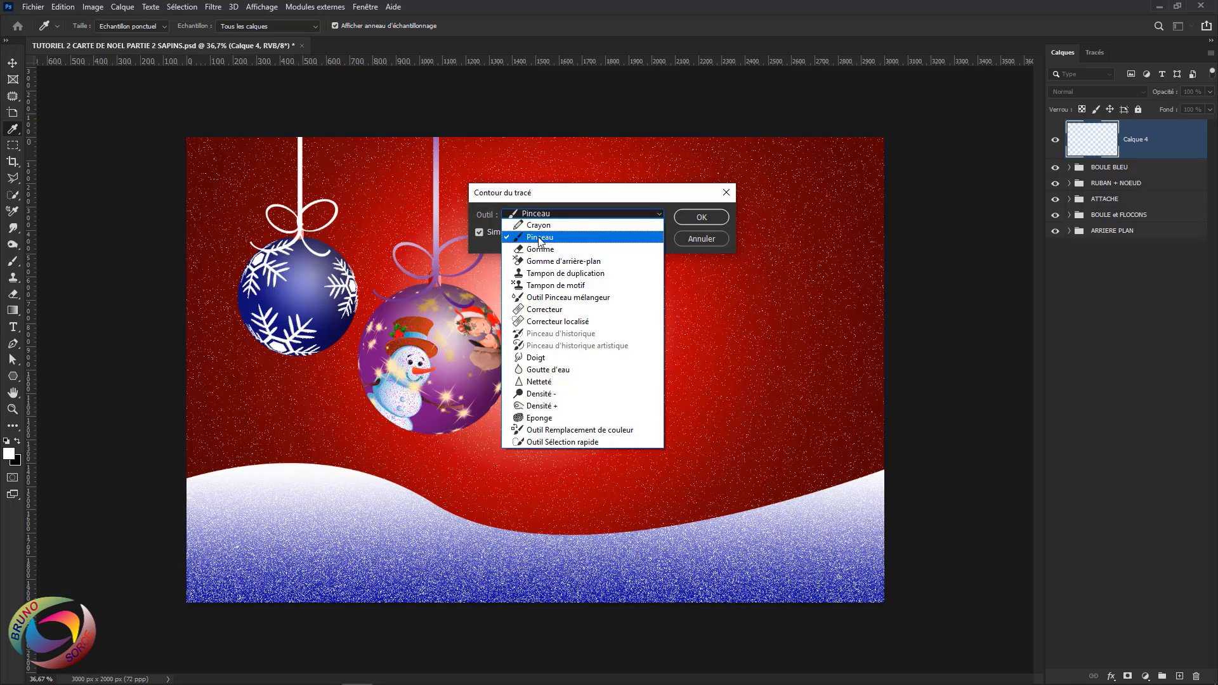
{"action": "left_click", "coordinate": [538, 238]}
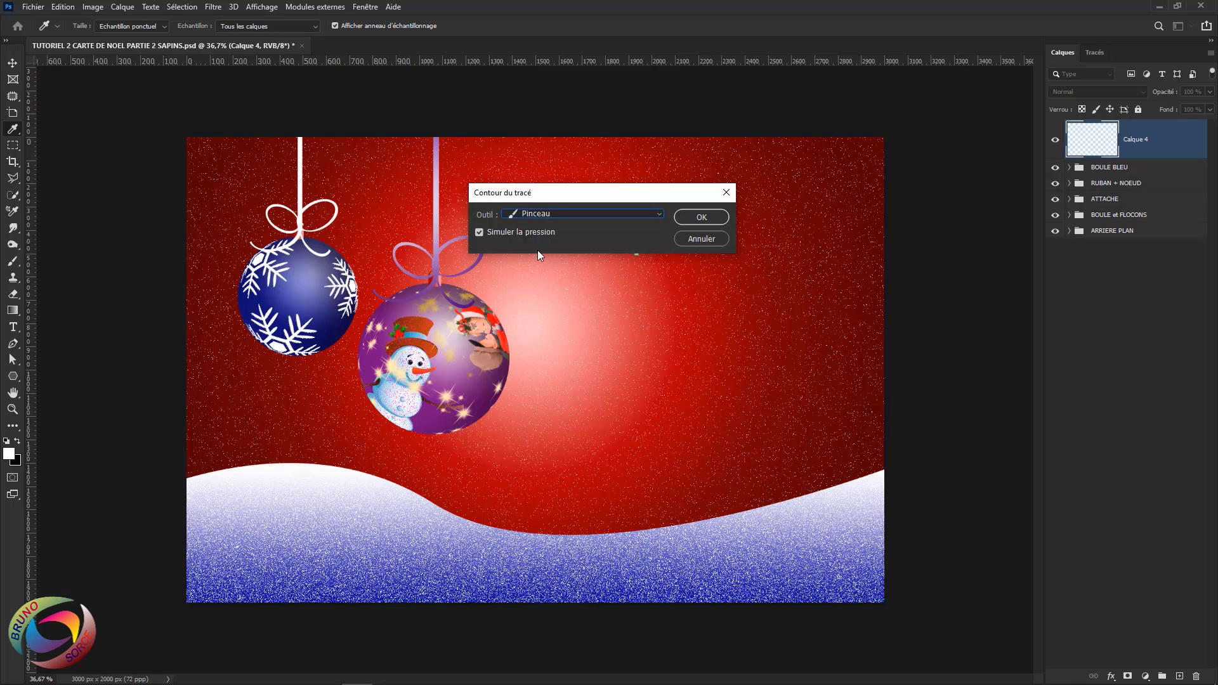
{"action": "left_click", "coordinate": [700, 218]}
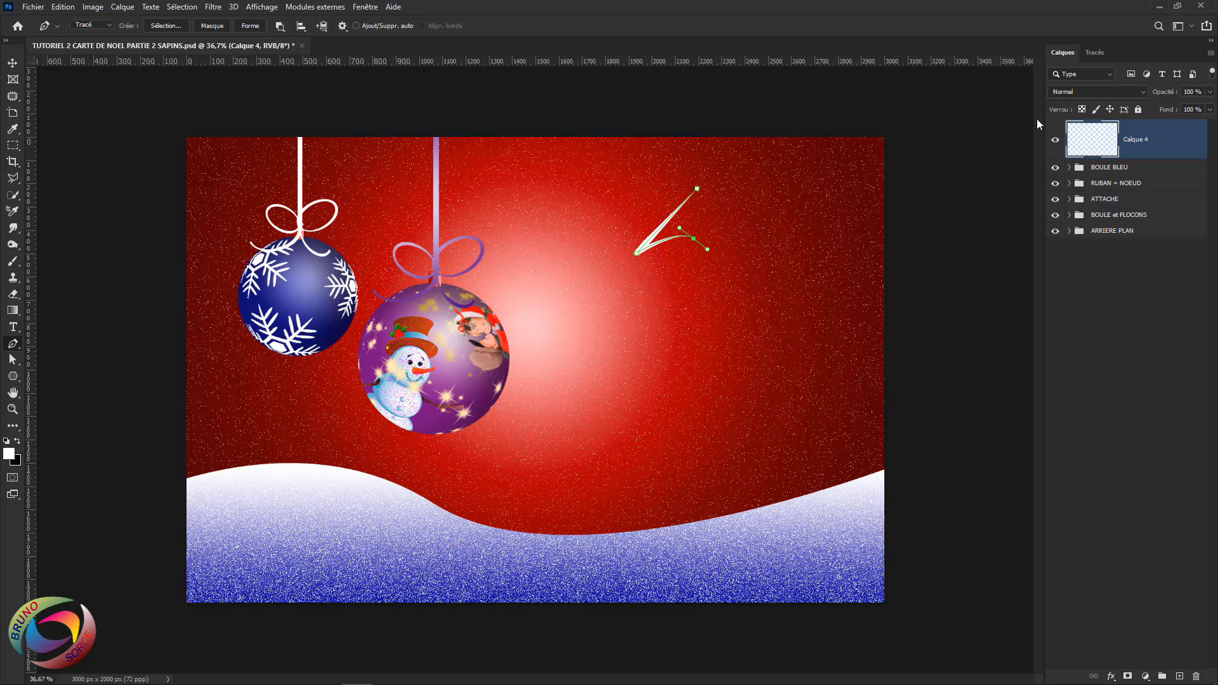
Delete the work path (Tracé de travail) and return to the layer list
{"action": "left_click", "coordinate": [1094, 53]}
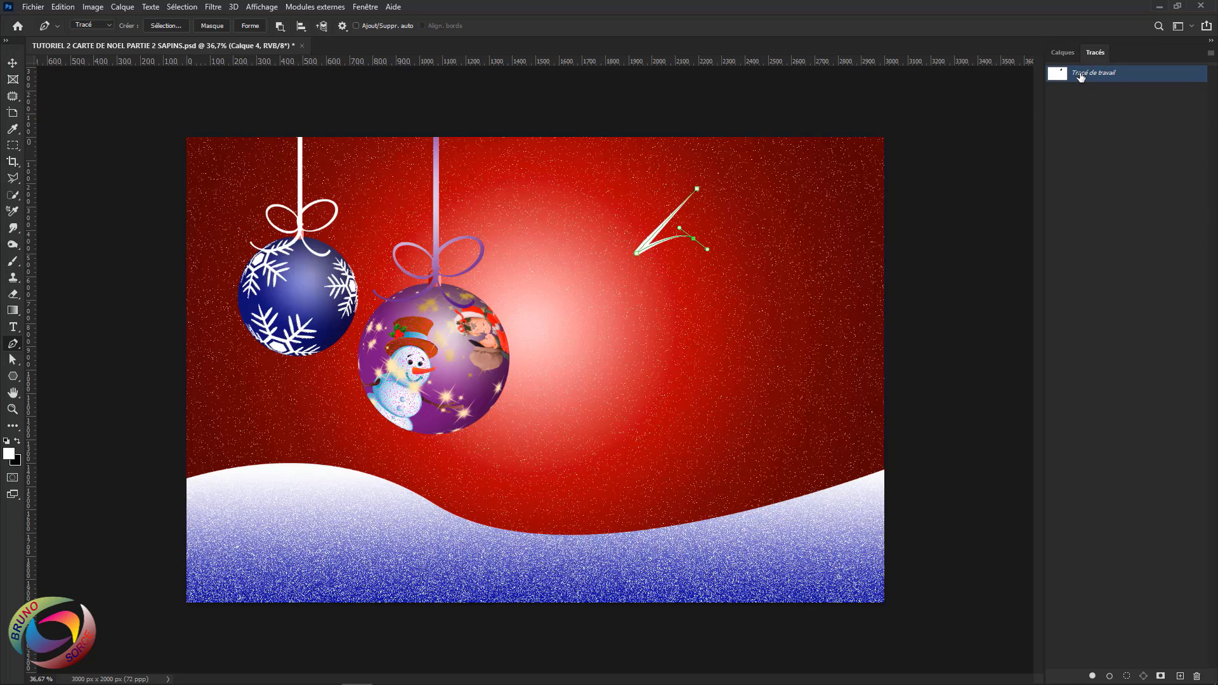
{"action": "right_click", "coordinate": [1094, 75]}
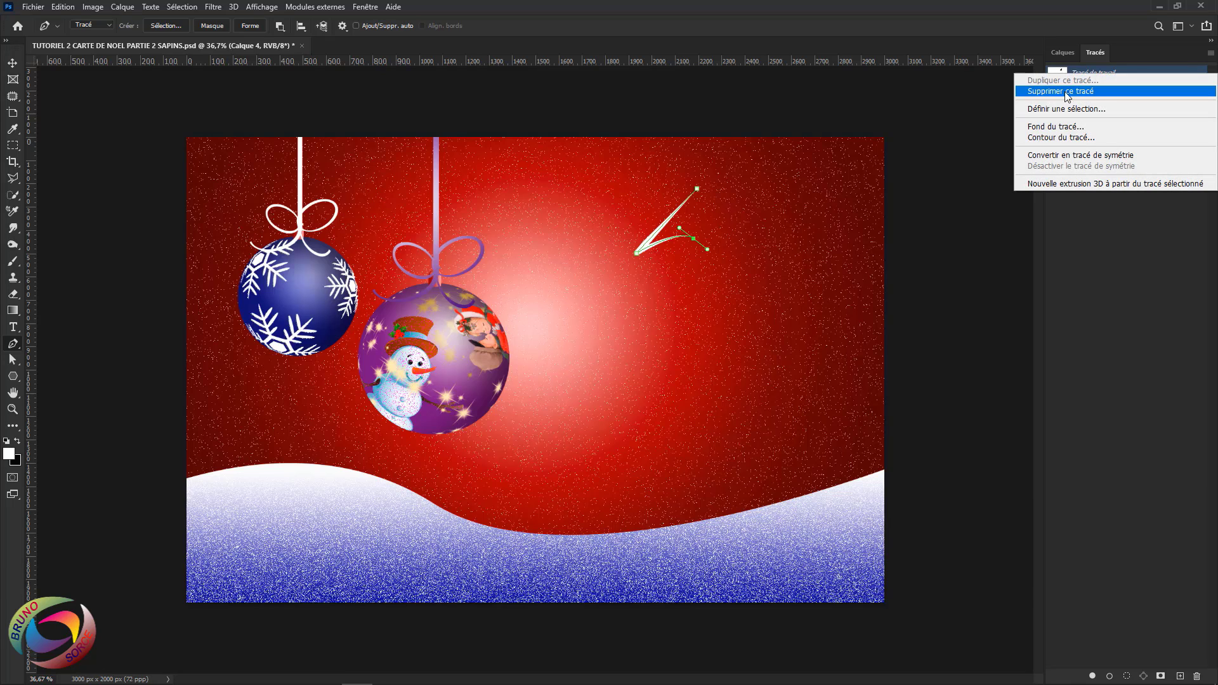
{"action": "left_click", "coordinate": [1057, 90]}
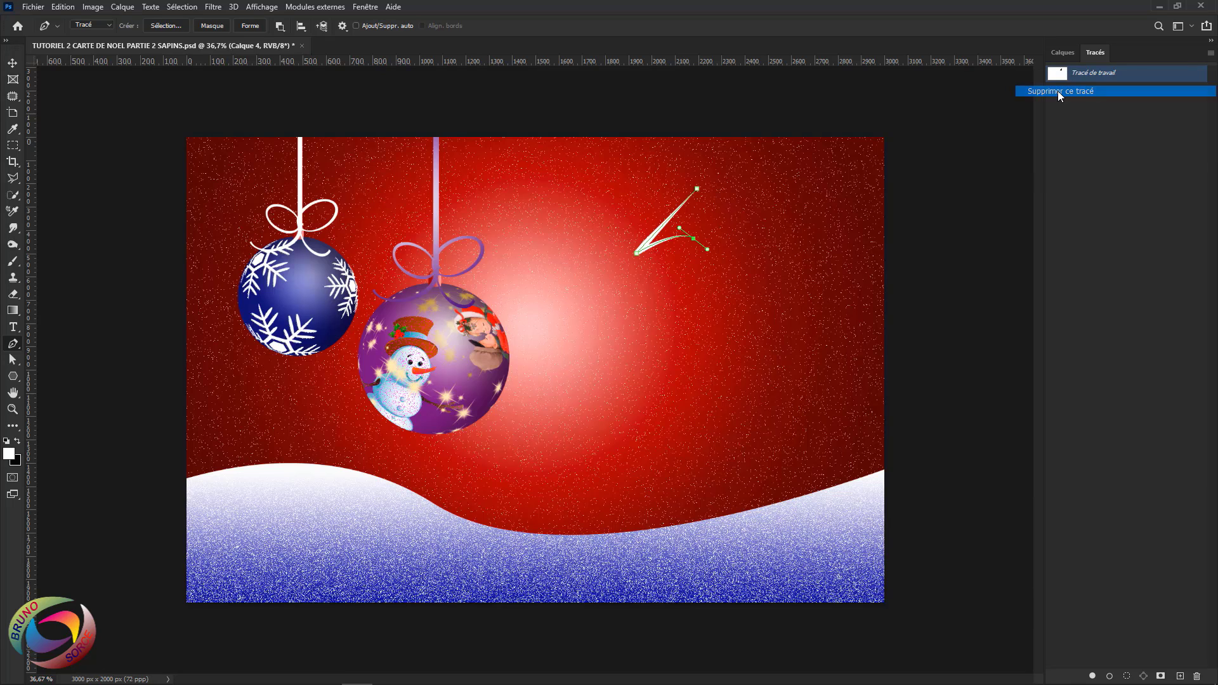
{"action": "left_click", "coordinate": [1062, 52]}
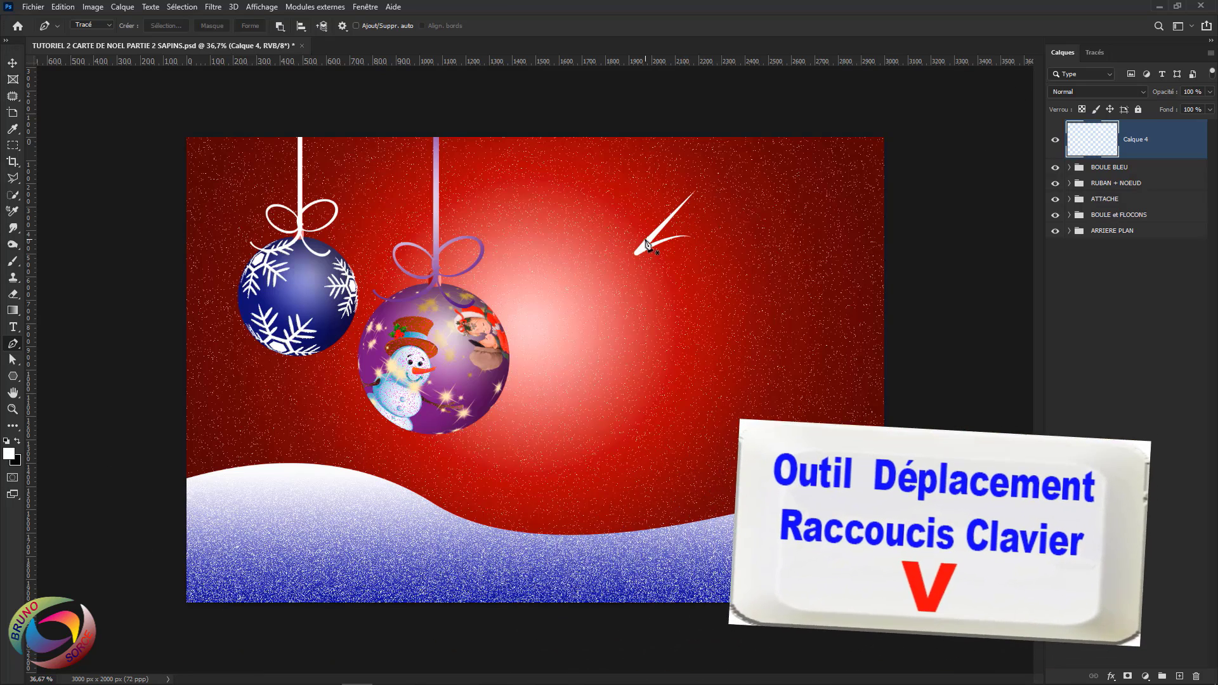
Duplicate the white branch twice and stack the copies one below the other under the original
{"action": "key", "text": "v"}
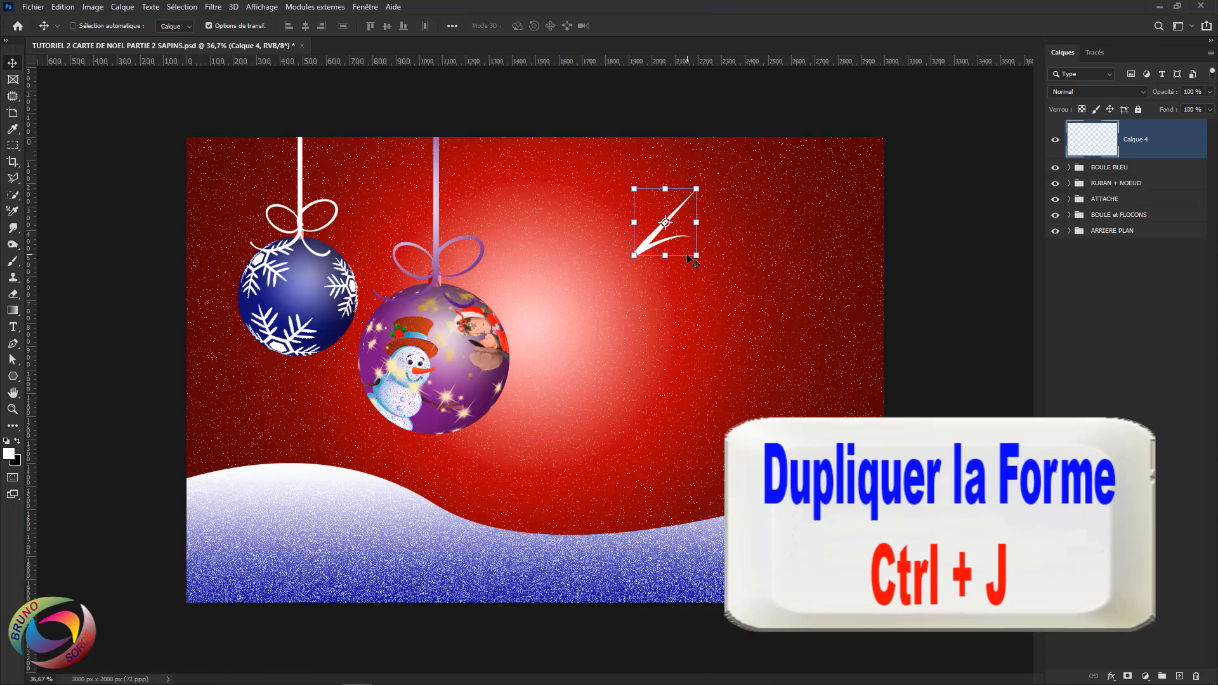
{"action": "key", "text": "ctrl+j"}
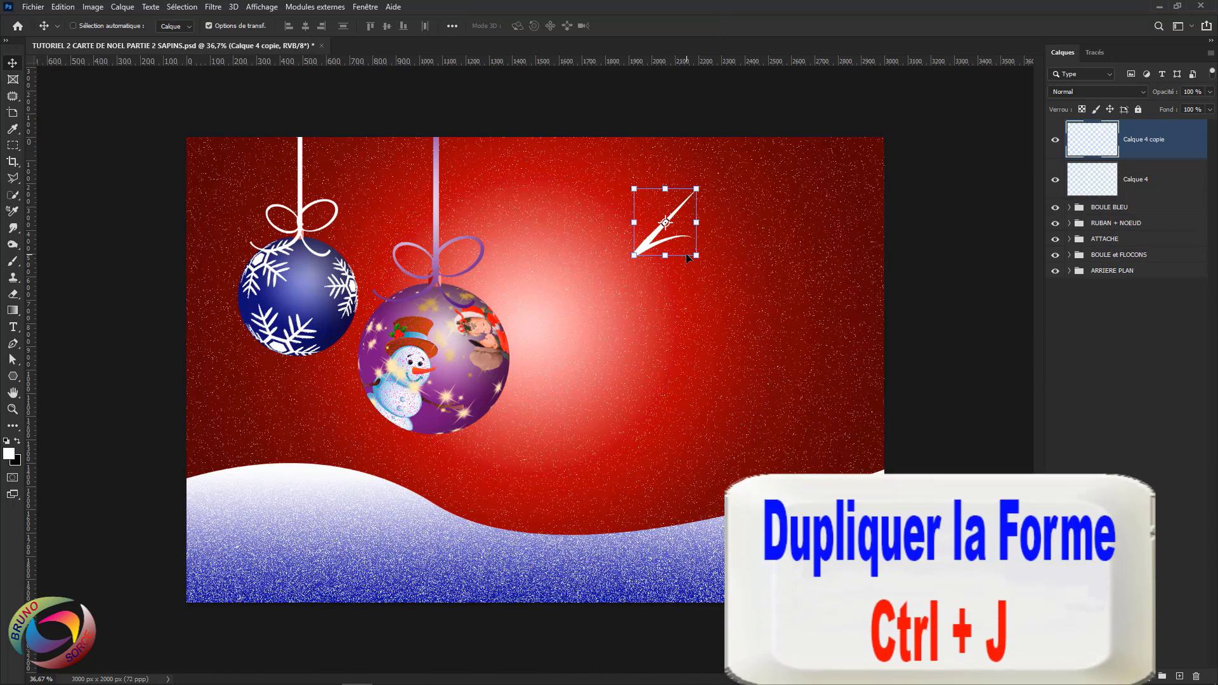
{"action": "left_click_drag", "start_coordinate": [641, 246], "coordinate": [638, 297]}
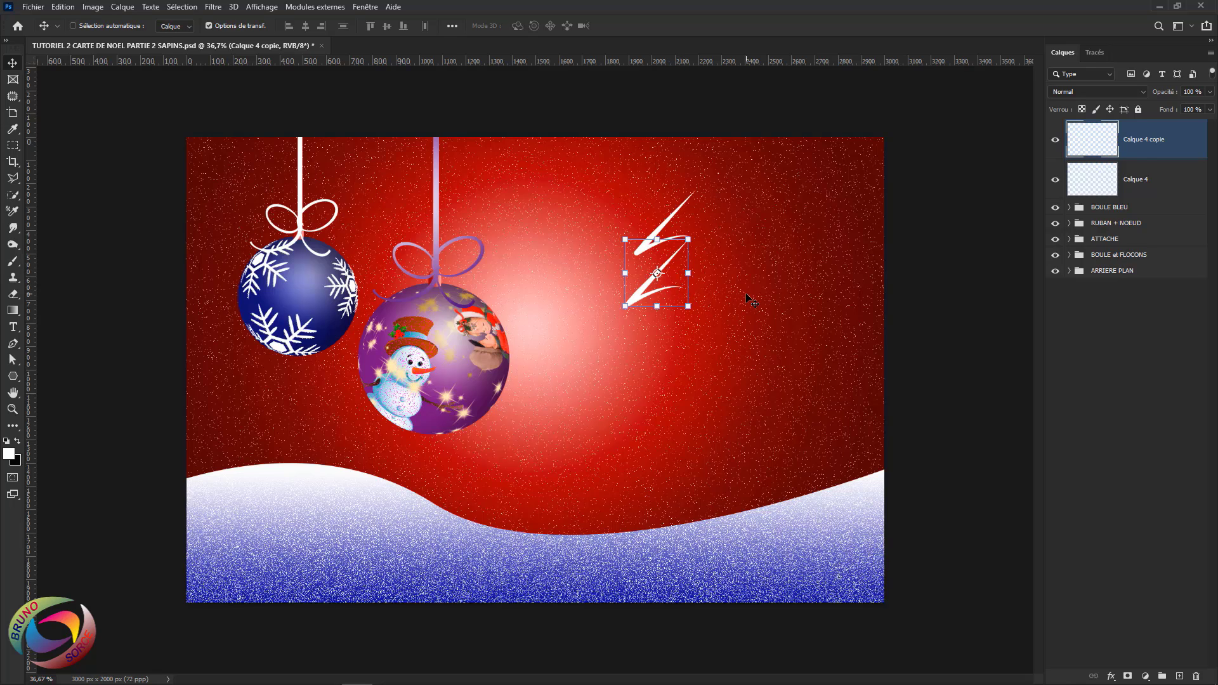
{"action": "key", "text": "ctrl"}
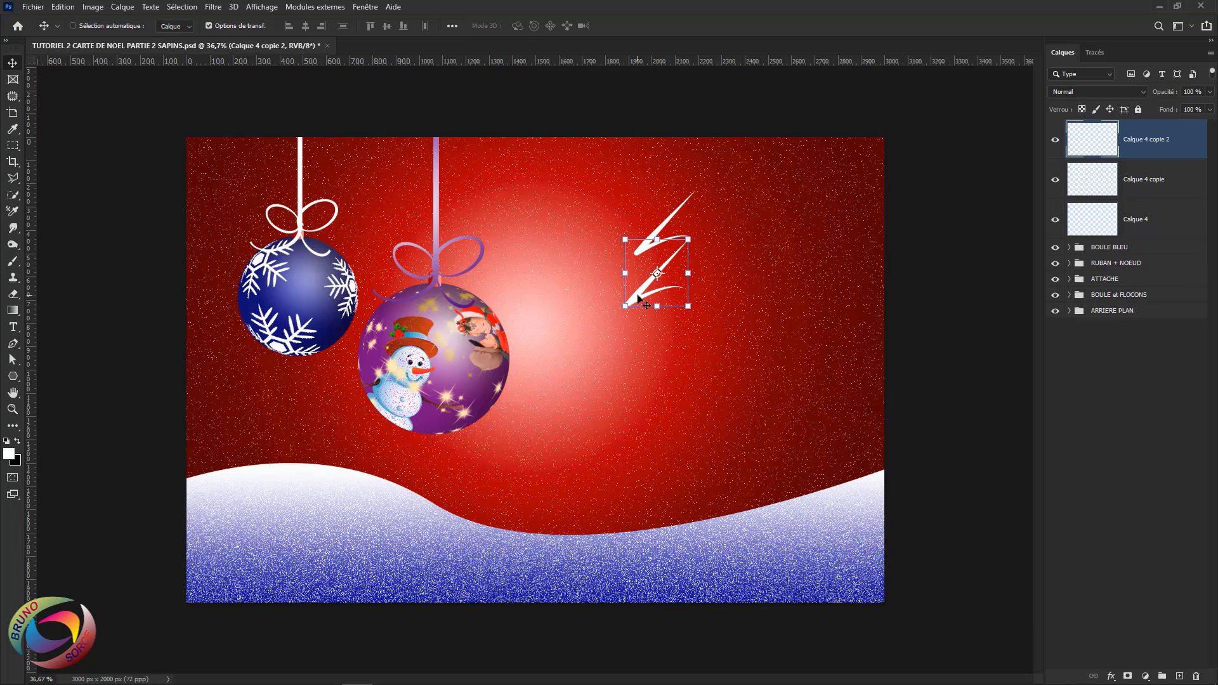
{"action": "left_click_drag", "start_coordinate": [635, 296], "coordinate": [636, 345]}
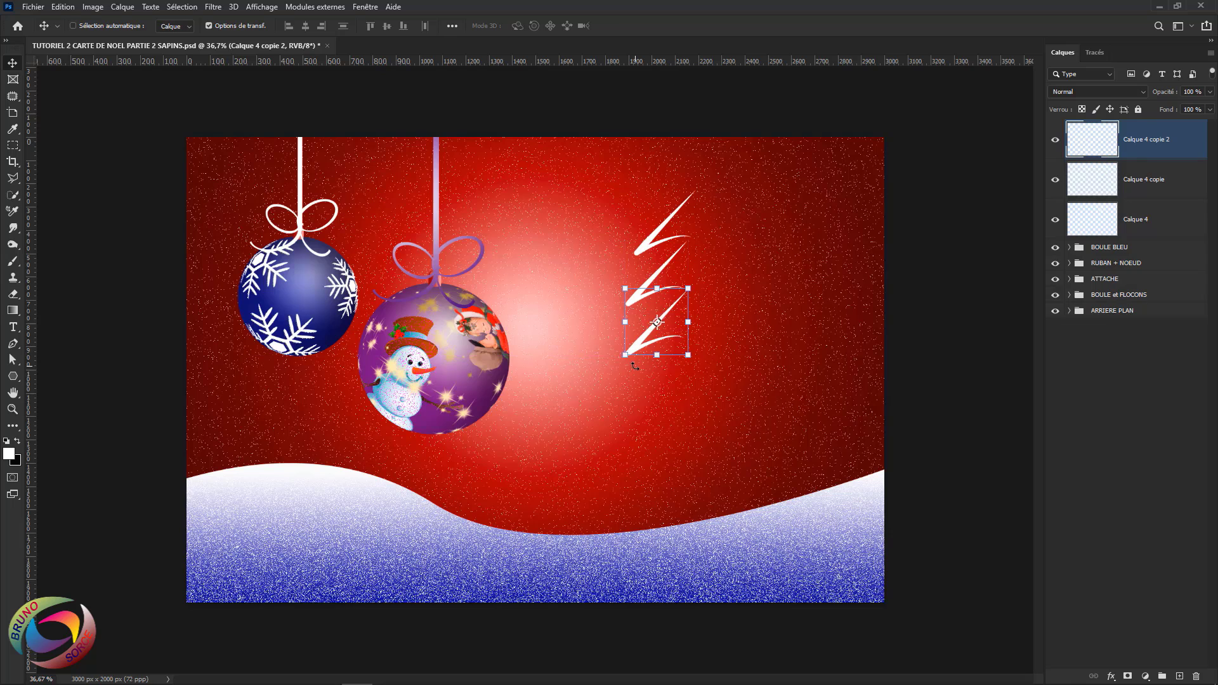
Enlarge the lowest branch, Calque 4 copie 2, to about 116% and apply the transformation
{"action": "left_click", "coordinate": [625, 355]}
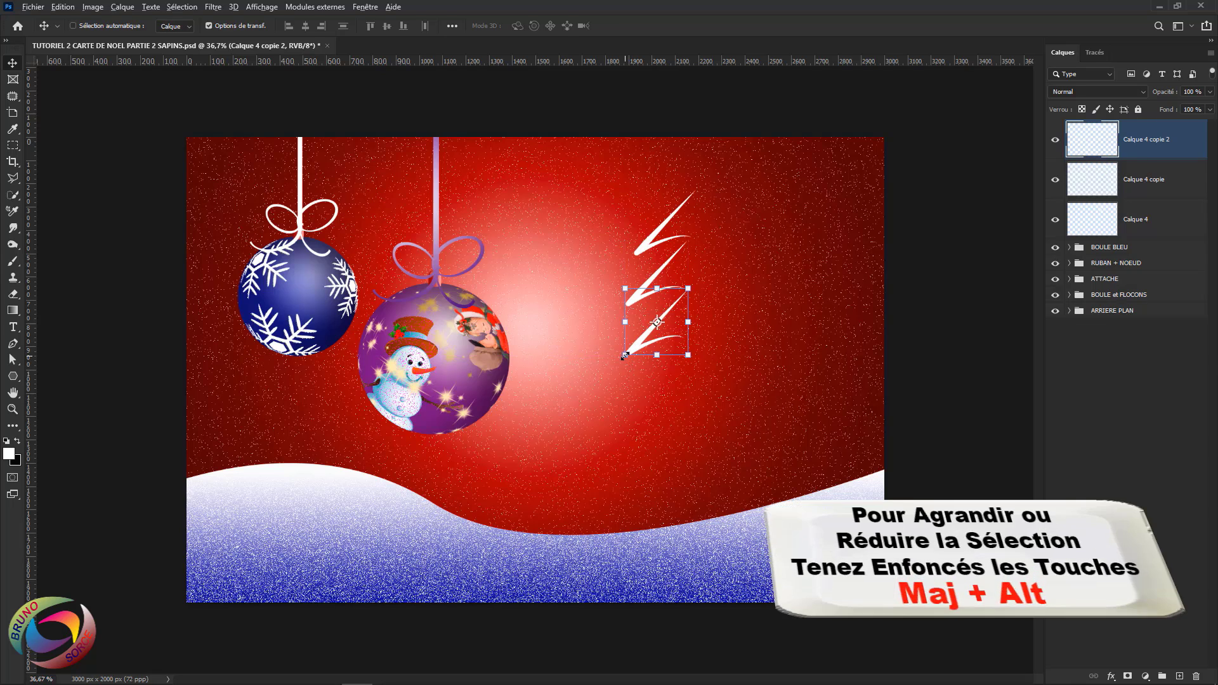
{"action": "left_click_drag", "start_coordinate": [626, 354], "coordinate": [620, 360]}
{"action": "left_click_drag", "start_coordinate": [683, 300], "coordinate": [678, 304]}
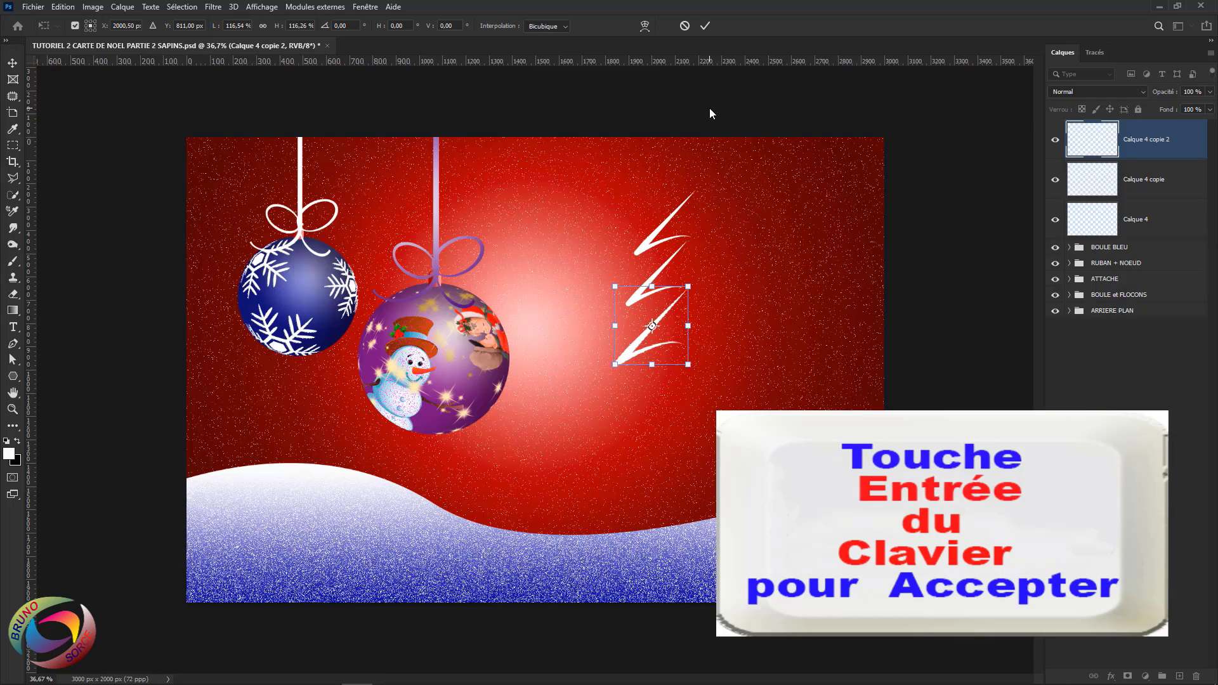
{"action": "key", "text": "Return"}
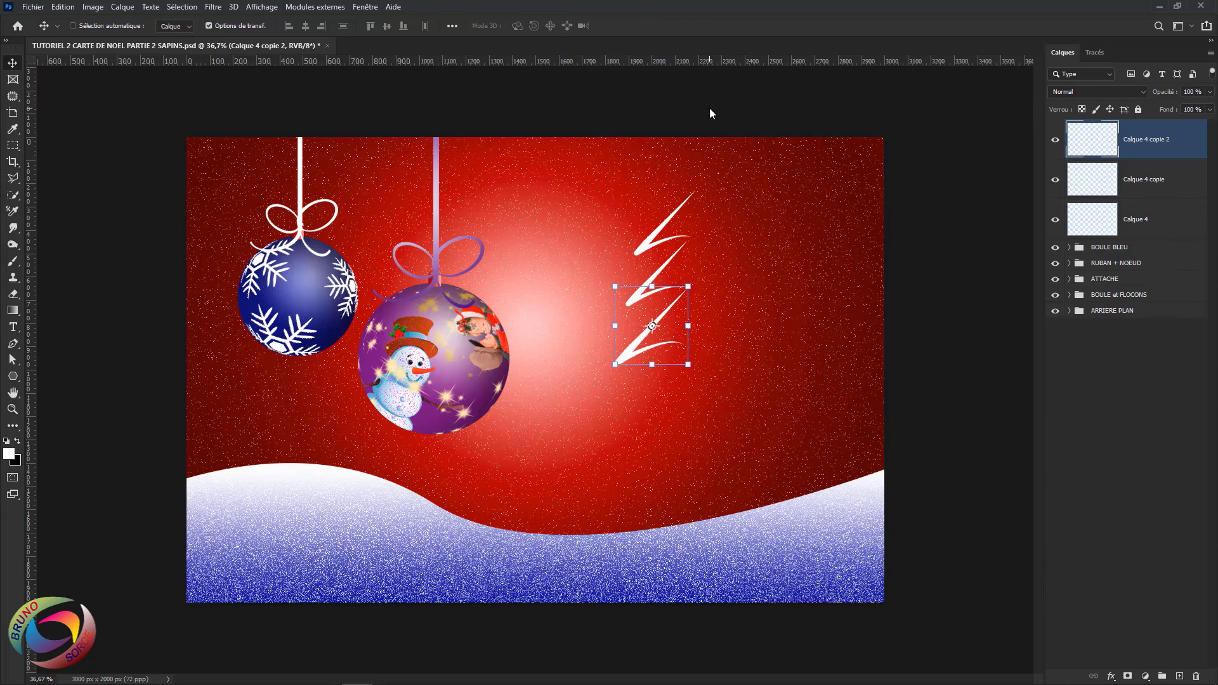
Duplicate the enlarged branch, place the copy below it as the lowest branch and rotate it about 11.6°
{"action": "key", "text": "ctrl+j"}
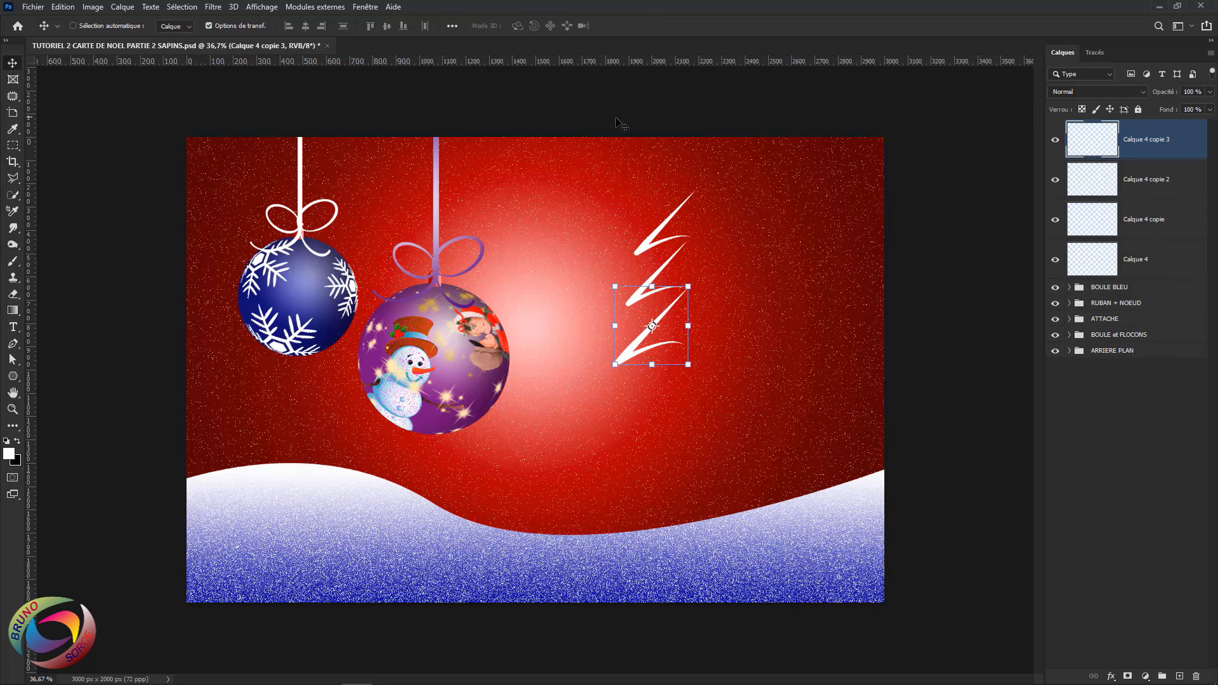
{"action": "left_click_drag", "start_coordinate": [632, 358], "coordinate": [626, 414]}
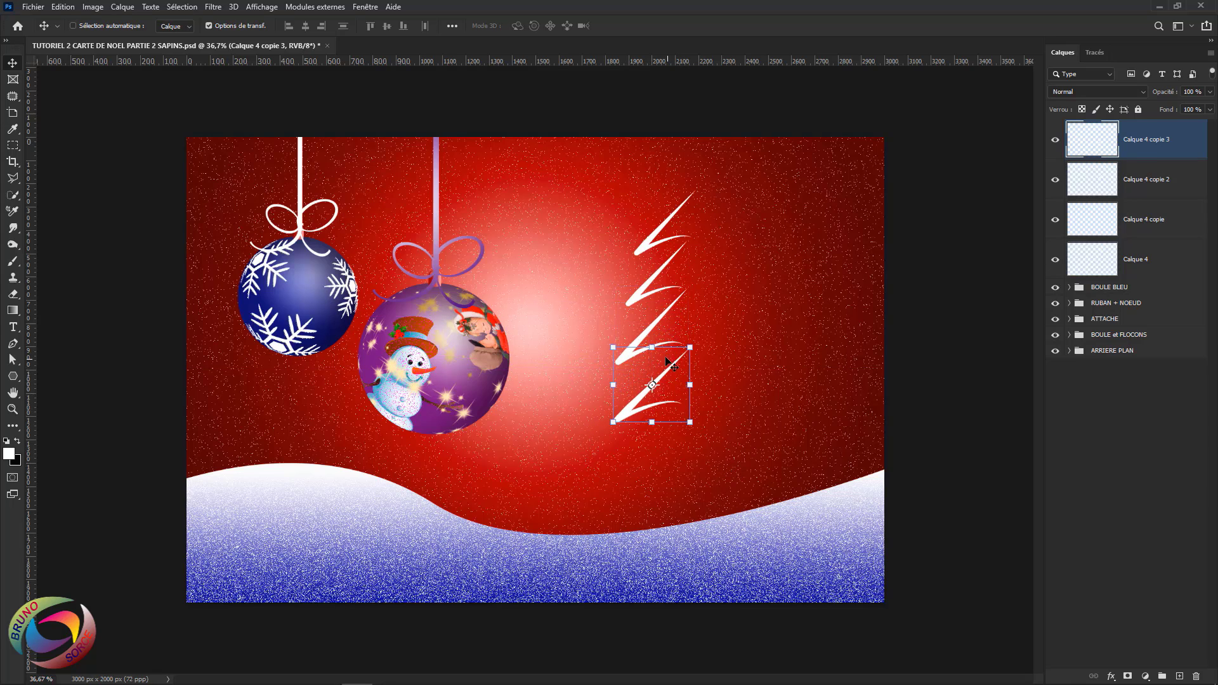
{"action": "left_click_drag", "start_coordinate": [701, 343], "coordinate": [703, 357]}
{"action": "mouse_move", "coordinate": [630, 413]}
{"action": "left_mouse_down"}
{"action": "mouse_move", "coordinate": [619, 413]}
{"action": "mouse_move", "coordinate": [625, 398]}
{"action": "left_mouse_up"}
{"action": "key", "text": "Up"}
{"action": "key", "text": "Up"}
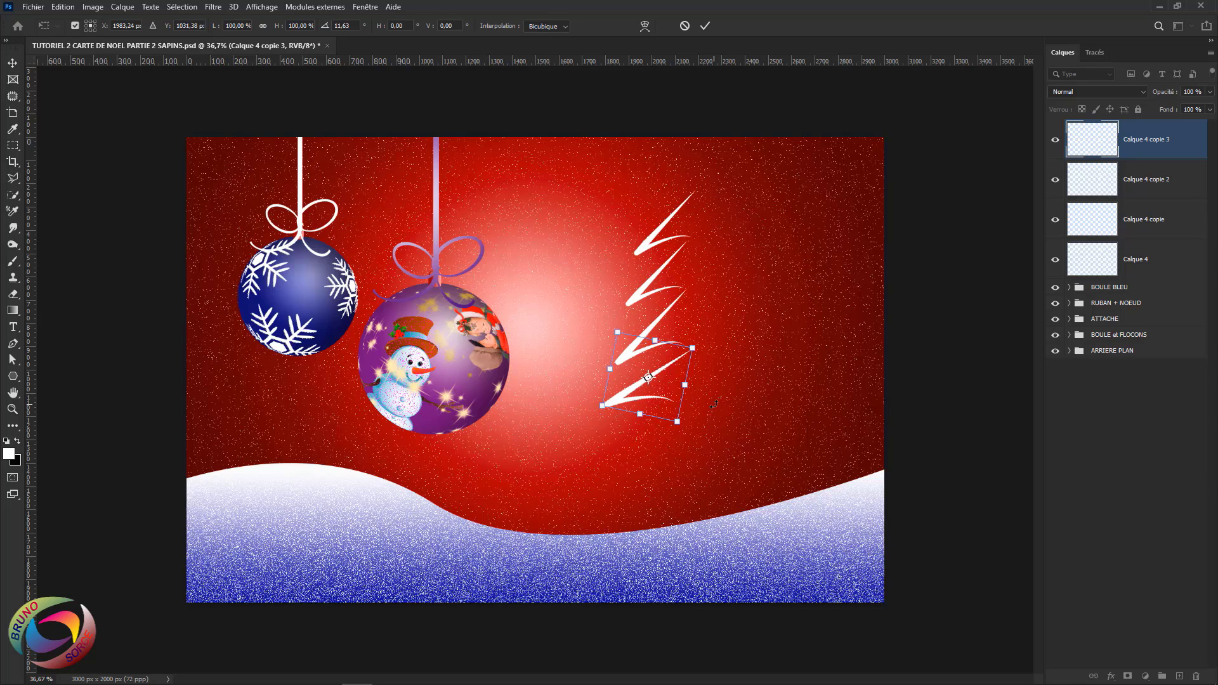
{"action": "key", "text": "Return"}
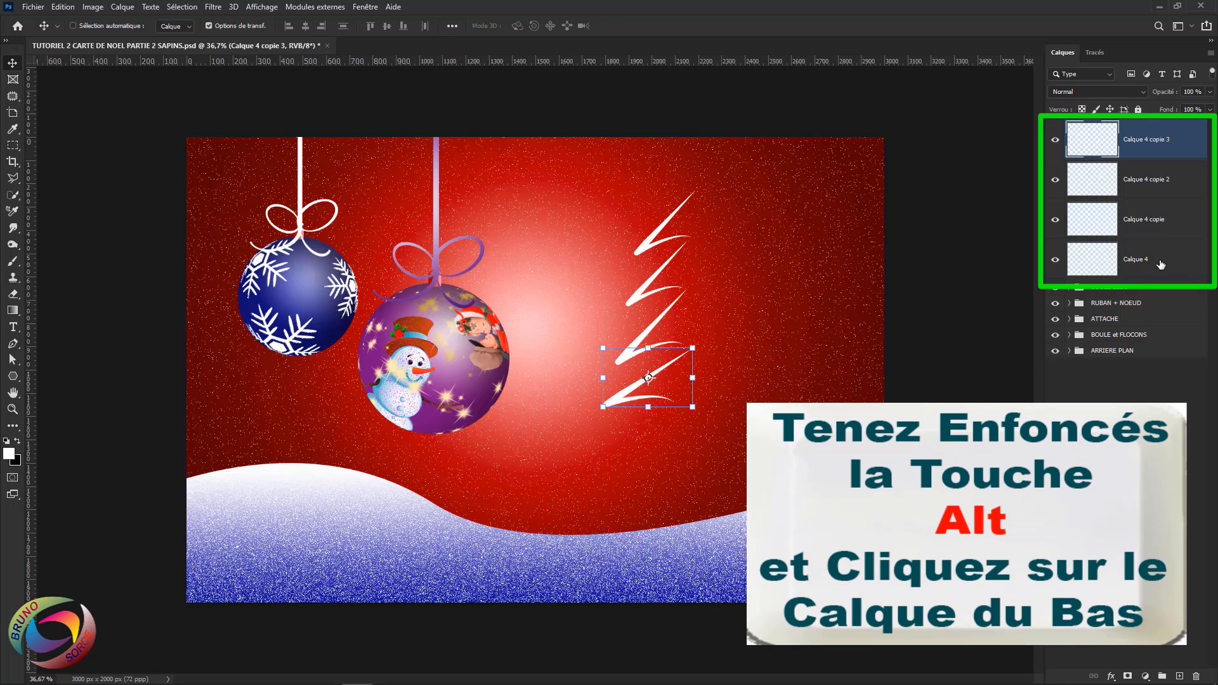
Merge the four branch layers, from Calque 4 copie 3 down to Calque 4, into one layer
{"action": "left_click", "coordinate": [1161, 265], "text": "shift"}
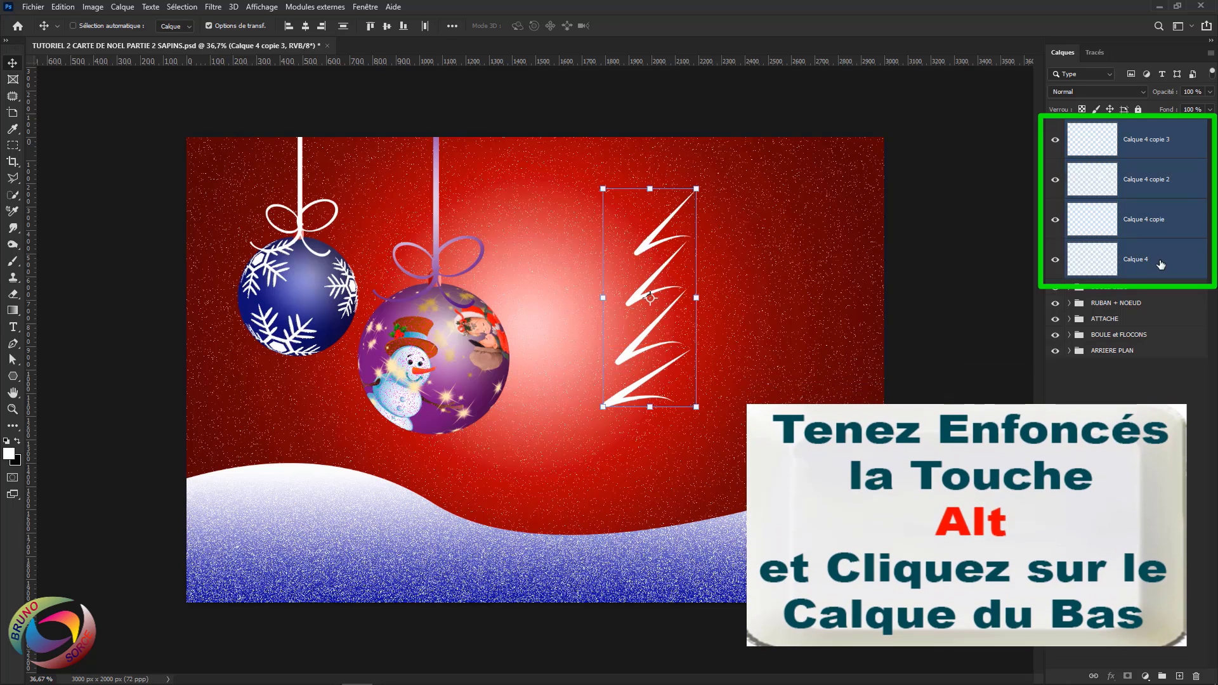
{"action": "right_click", "coordinate": [1150, 175]}
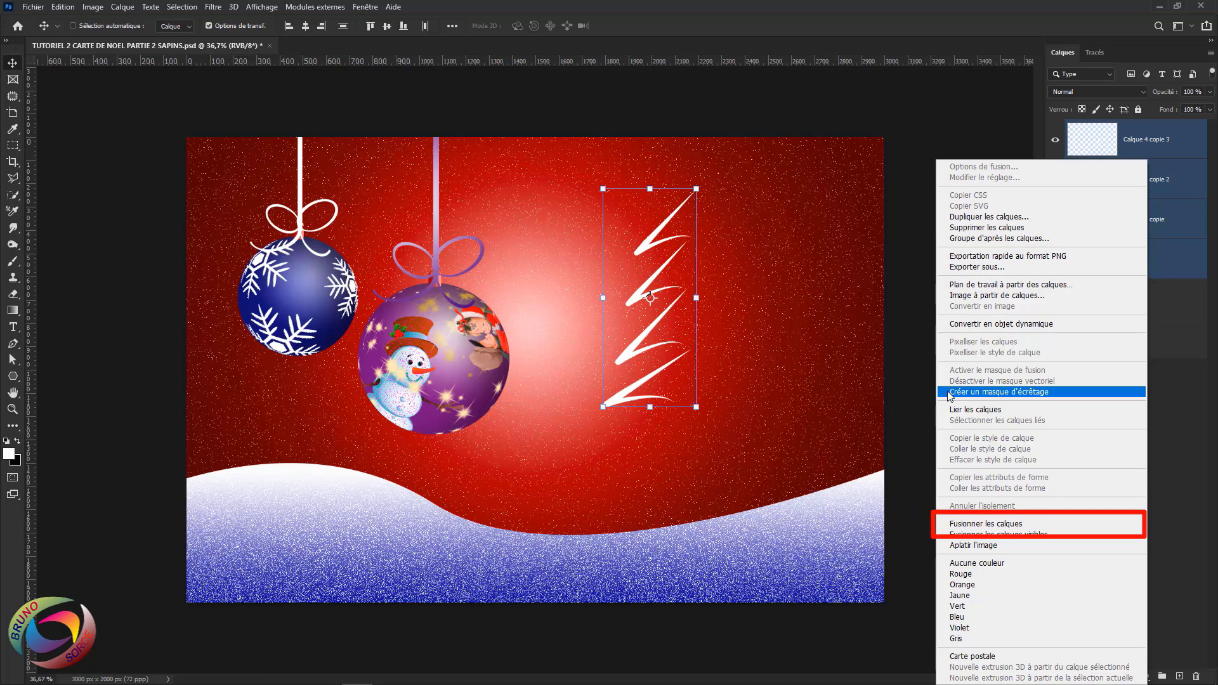
{"action": "left_click", "coordinate": [965, 526]}
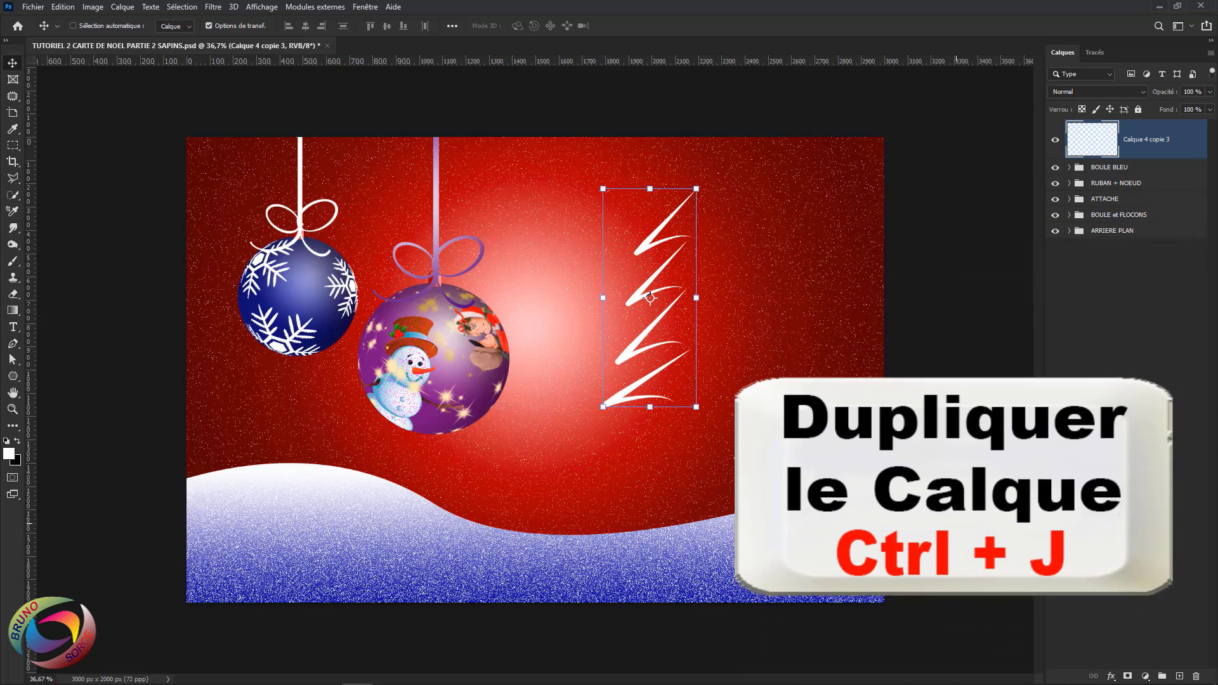
Duplicate the half tree, flip the copy horizontally and place it on the right to complete the fir tree
{"action": "key", "text": "ctrl+j"}
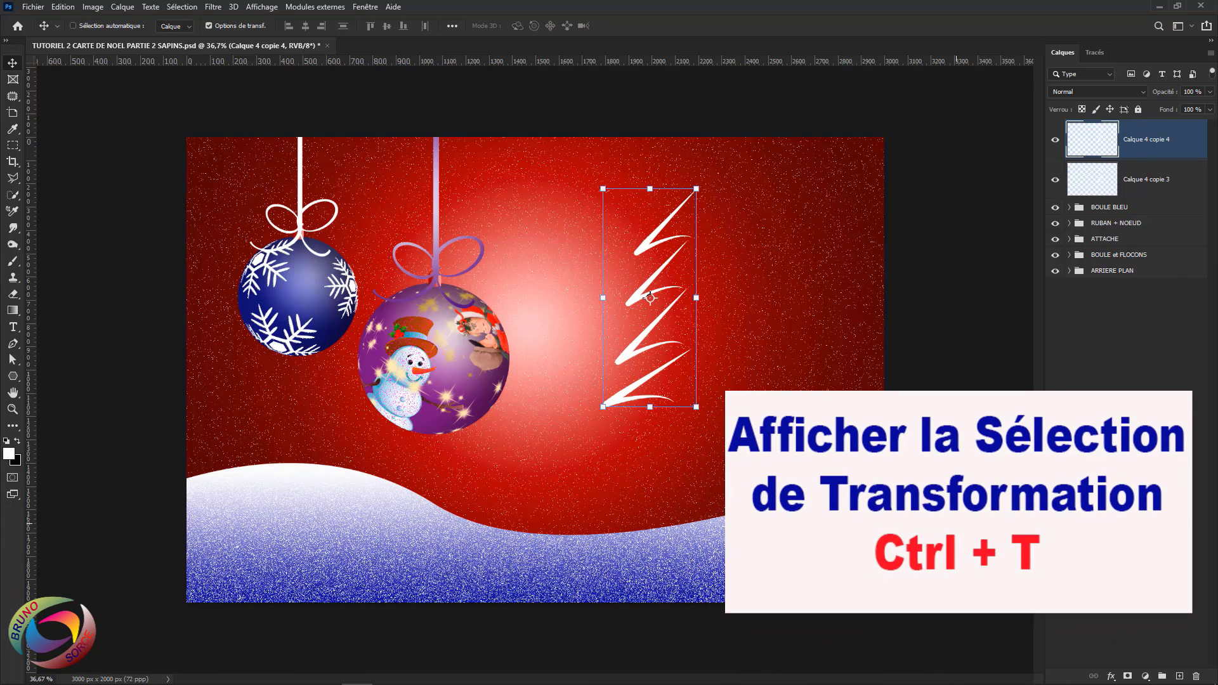
{"action": "key", "text": "ctrl+t"}
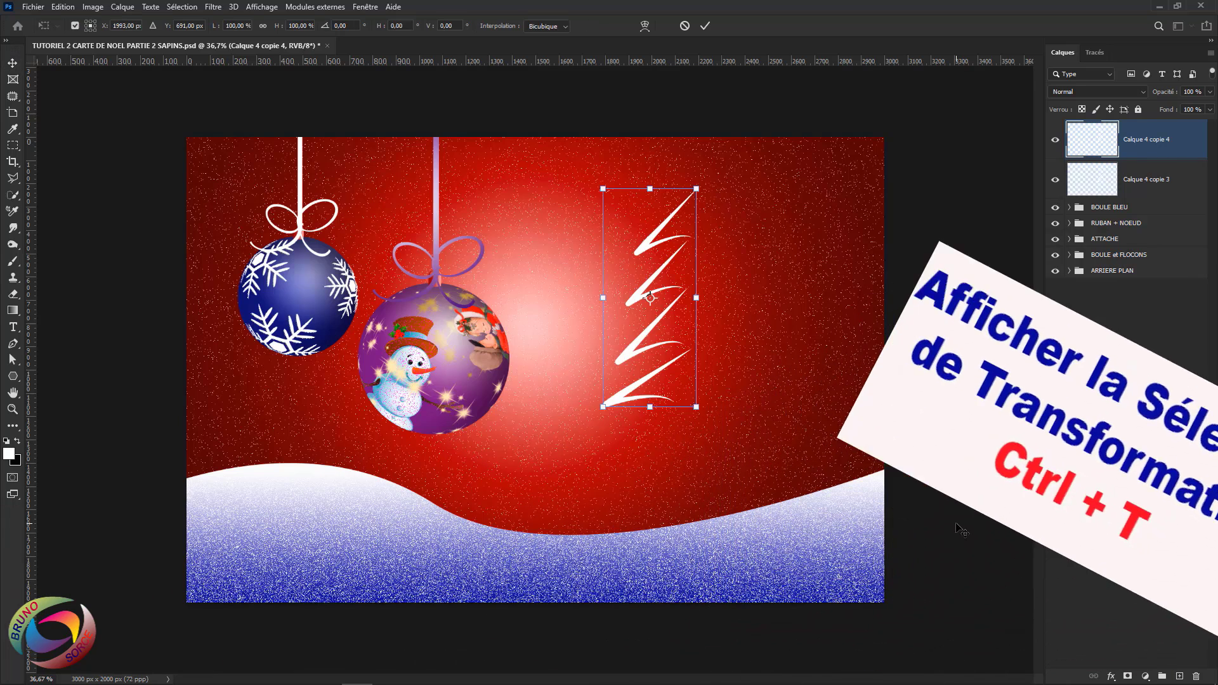
{"action": "right_click", "coordinate": [650, 343]}
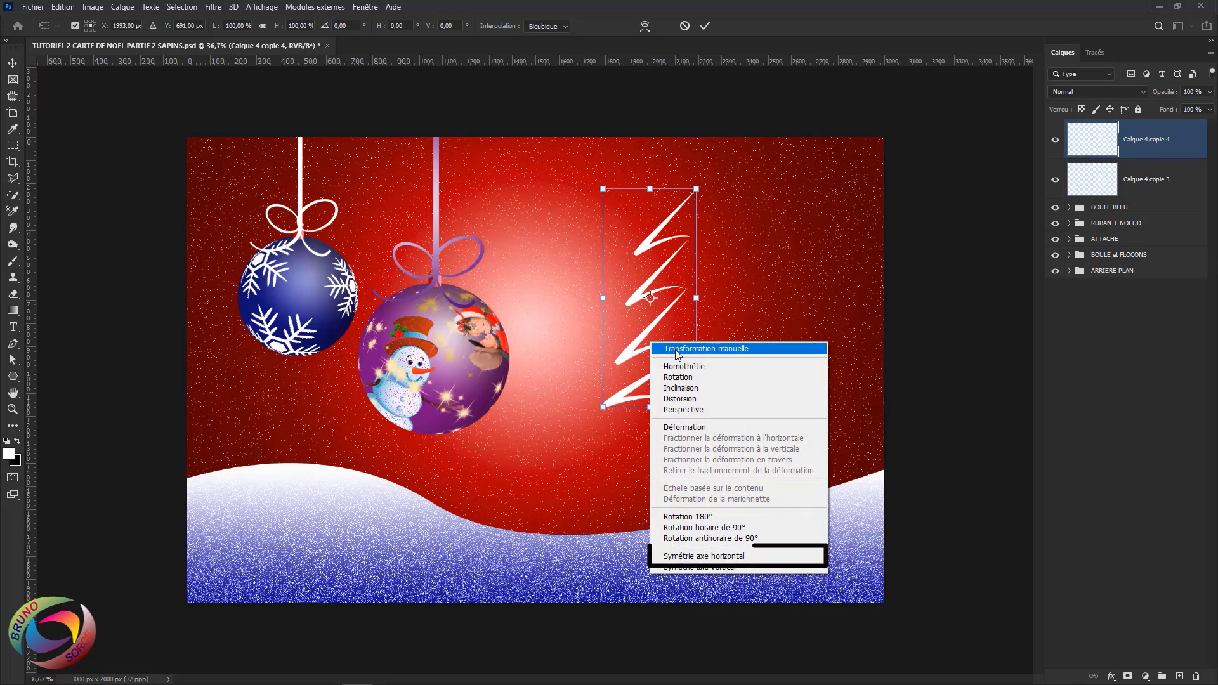
{"action": "left_click", "coordinate": [690, 557]}
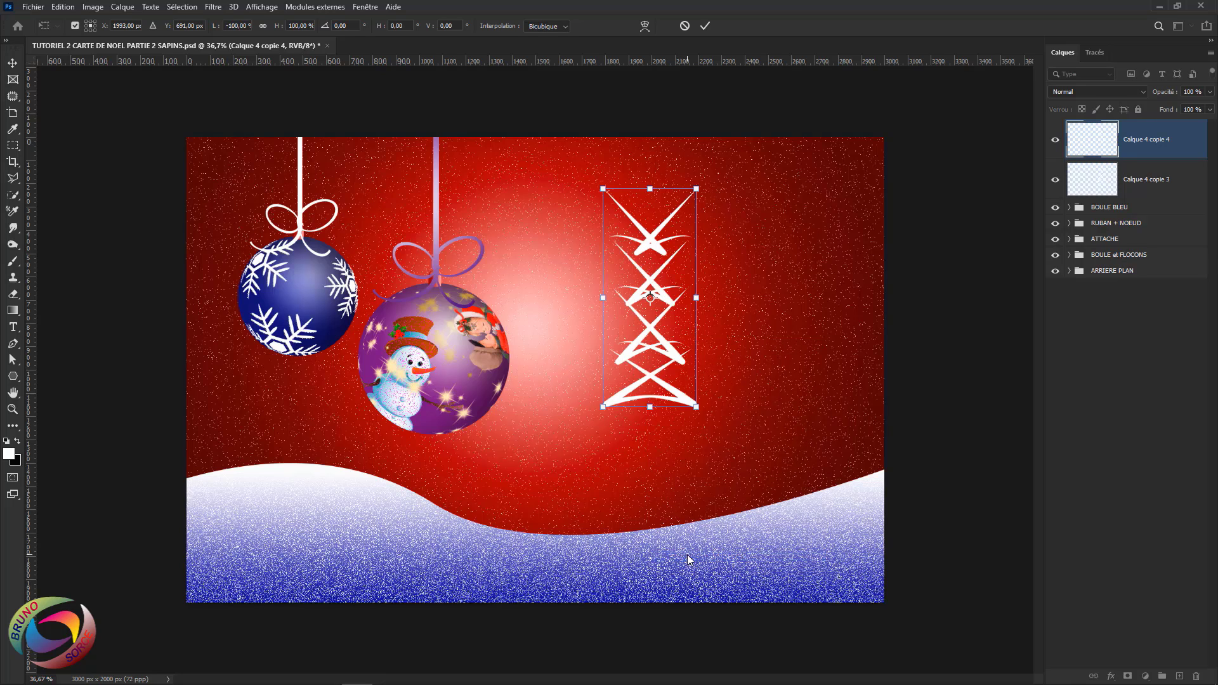
{"action": "left_click_drag", "start_coordinate": [662, 251], "coordinate": [745, 241]}
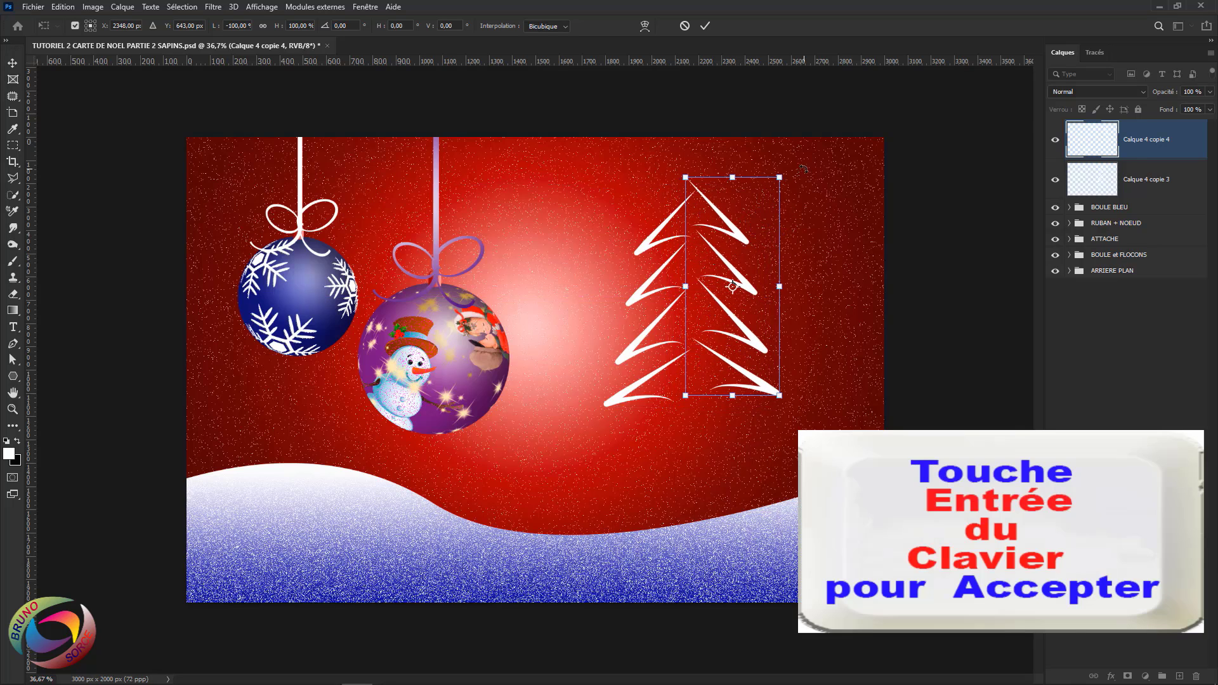
{"action": "key", "text": "Return"}
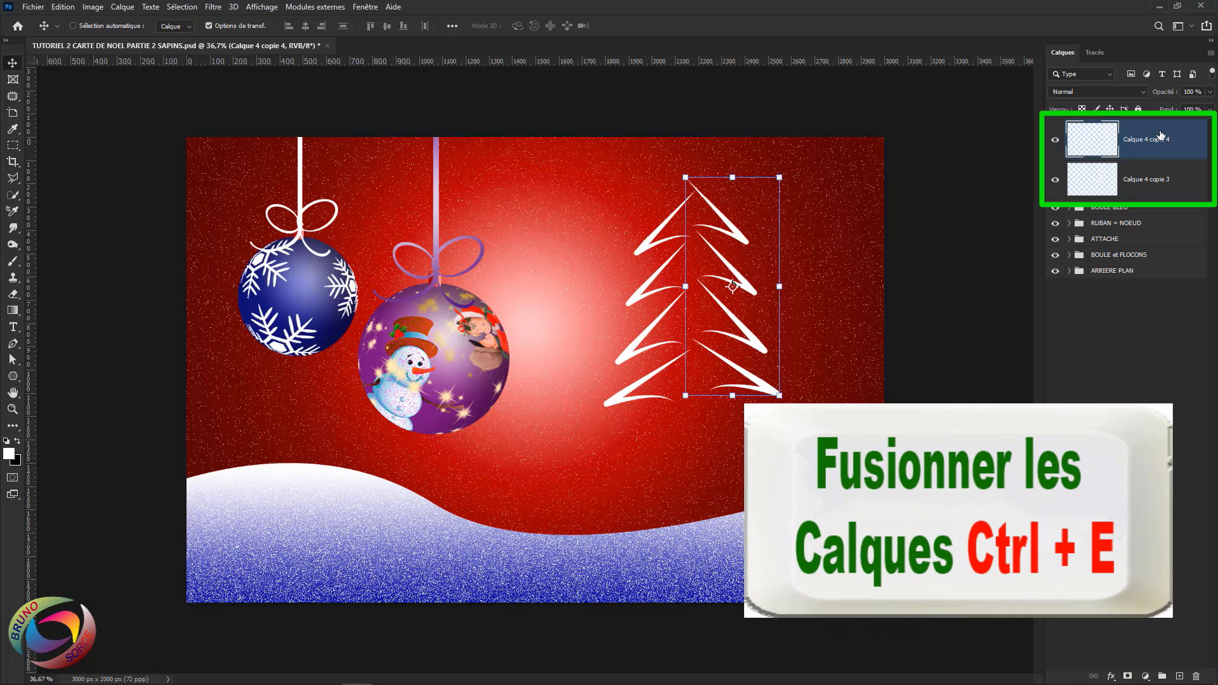
Merge the two tree halves into one layer and check it by switching its visibility off and on
{"action": "key", "text": "ctrl+e"}
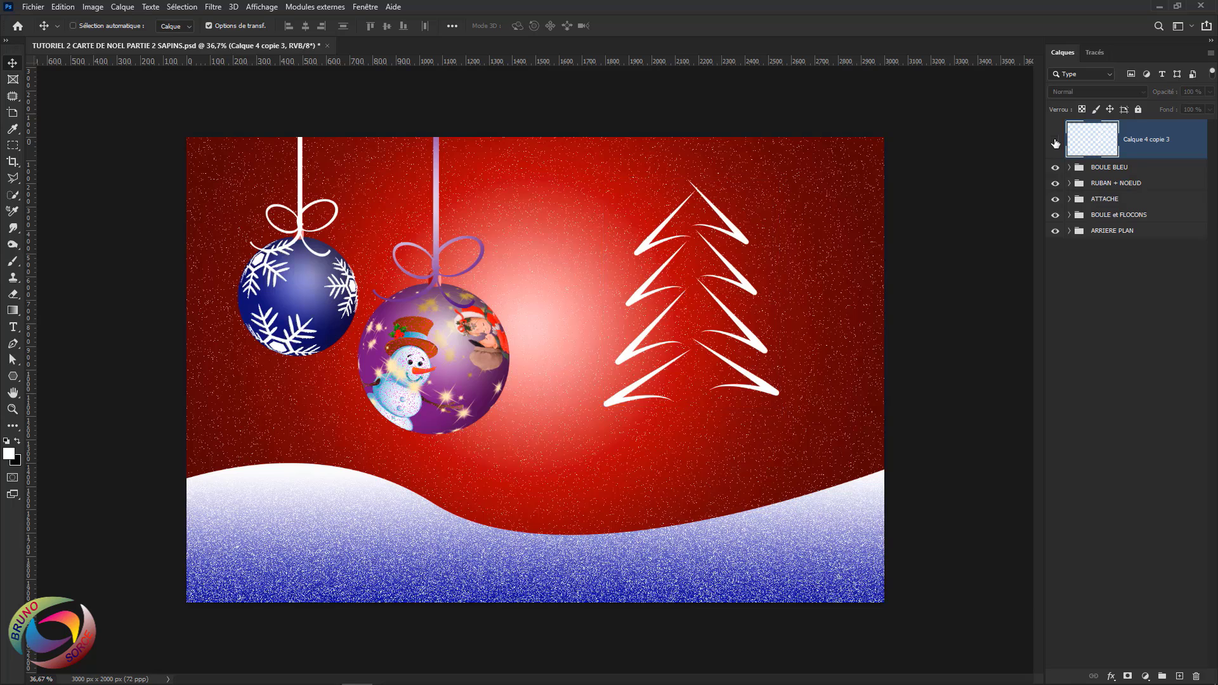
{"action": "left_click", "coordinate": [1055, 142]}
{"action": "left_click", "coordinate": [1056, 142]}
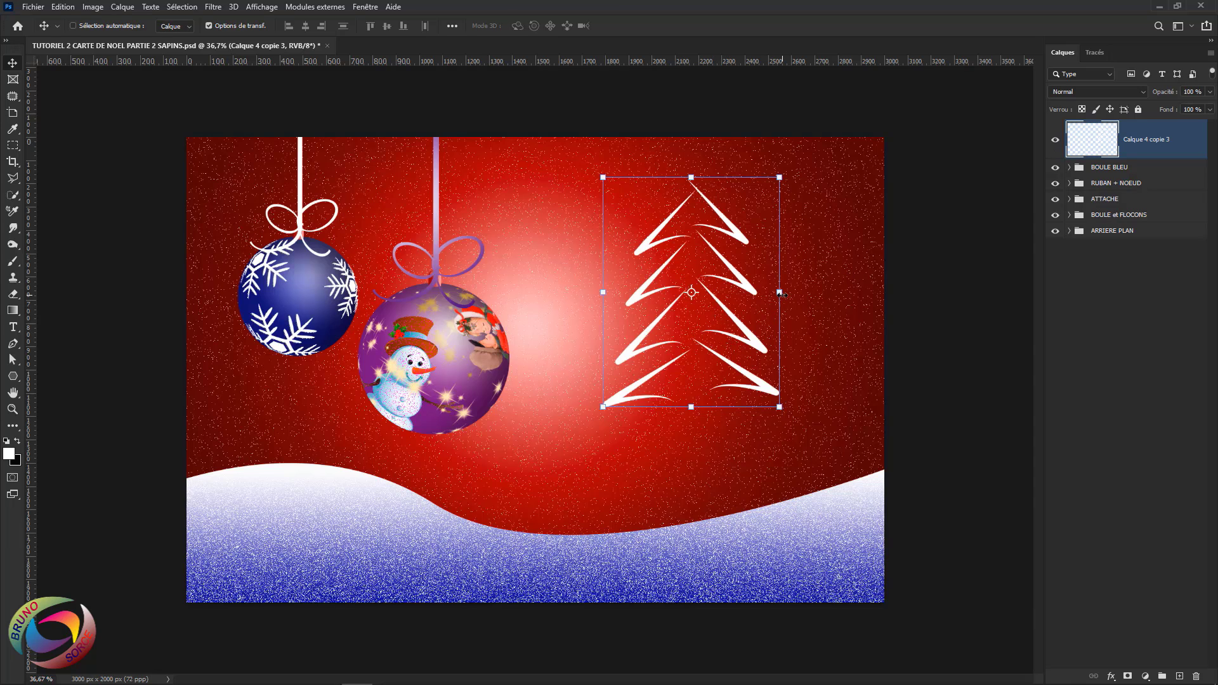
Scale the merged tree to about 82% width and 108% height and apply the transformation
{"action": "left_click_drag", "start_coordinate": [780, 292], "coordinate": [822, 306]}
{"action": "left_click_drag", "start_coordinate": [723, 299], "coordinate": [736, 298]}
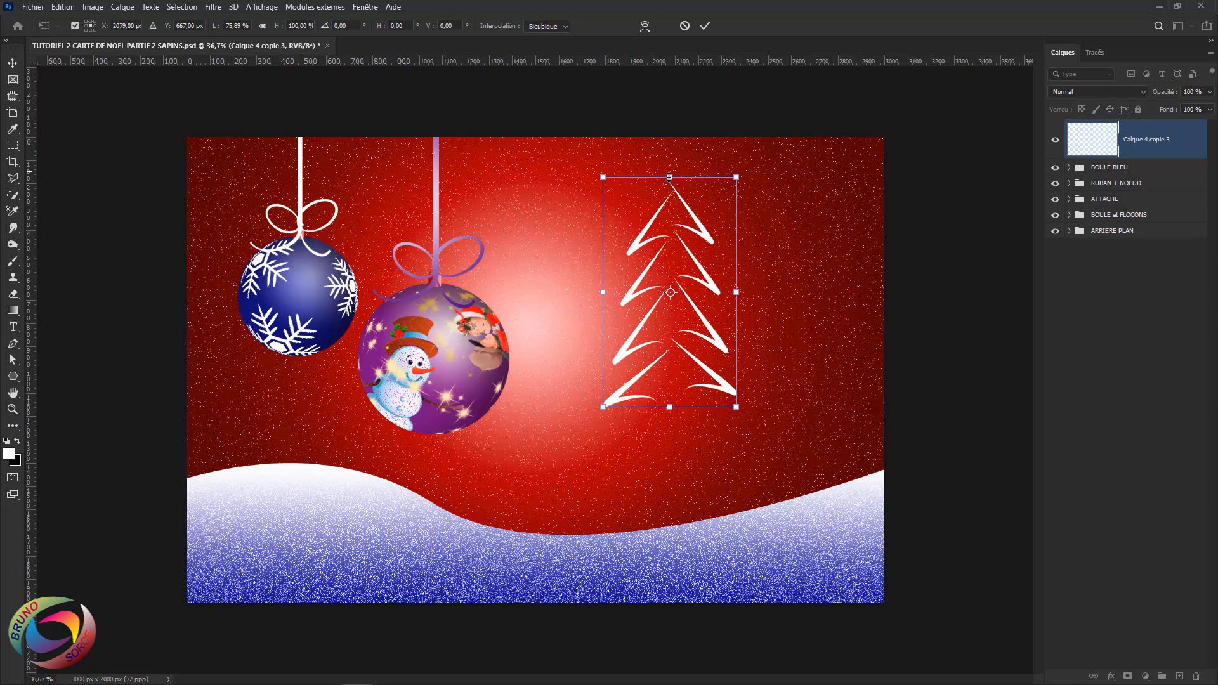
{"action": "mouse_move", "coordinate": [670, 175]}
{"action": "left_mouse_down"}
{"action": "mouse_move", "coordinate": [669, 300]}
{"action": "mouse_move", "coordinate": [670, 125]}
{"action": "mouse_move", "coordinate": [670, 224]}
{"action": "mouse_move", "coordinate": [670, 158]}
{"action": "left_mouse_up"}
{"action": "left_click_drag", "start_coordinate": [736, 283], "coordinate": [747, 283]}
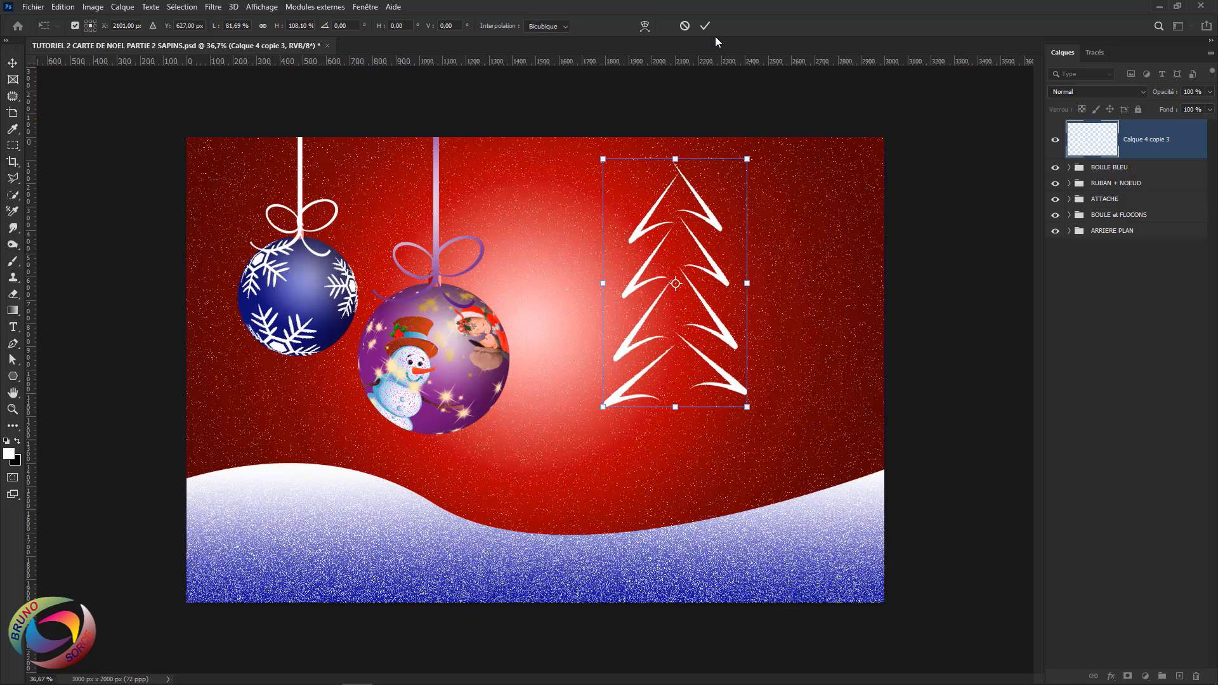
{"action": "key", "text": "Return"}
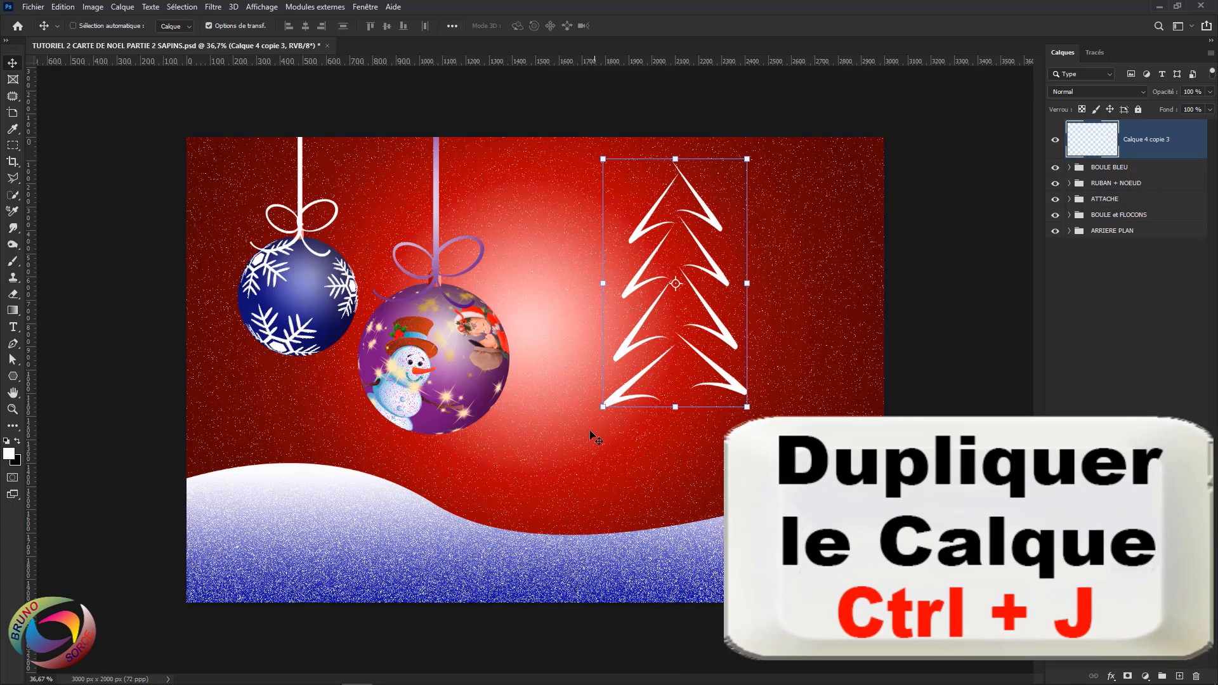
Duplicate the tree layer and add a blue Incrustation couleur effect to the copy, Calque 4 copie 4
{"action": "key", "text": "ctrl"}
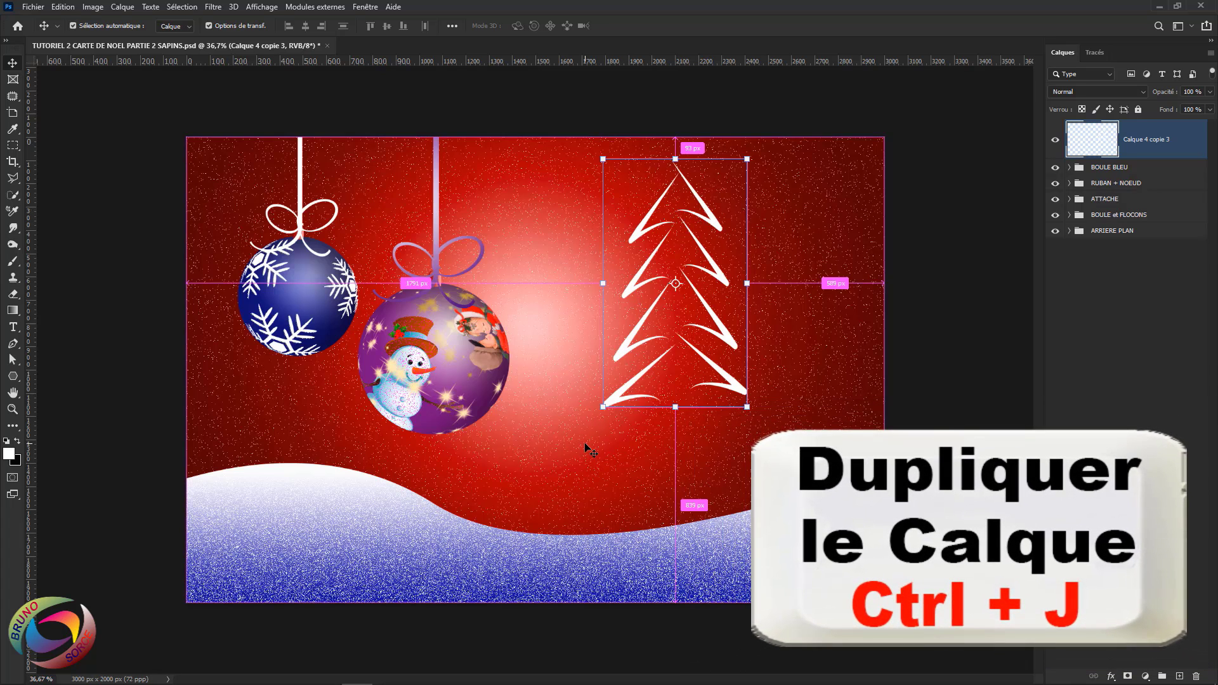
{"action": "key", "text": "ctrl+j"}
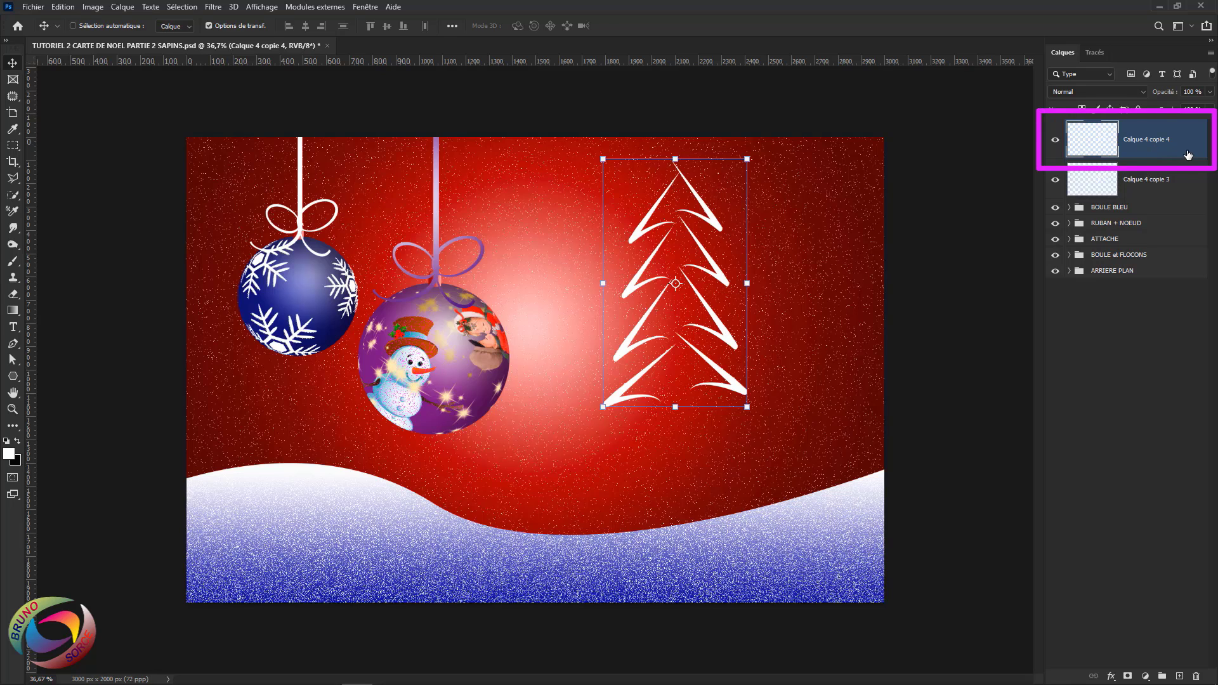
{"action": "double_click", "coordinate": [1189, 154]}
{"action": "left_click_drag", "start_coordinate": [867, 189], "coordinate": [990, 182]}
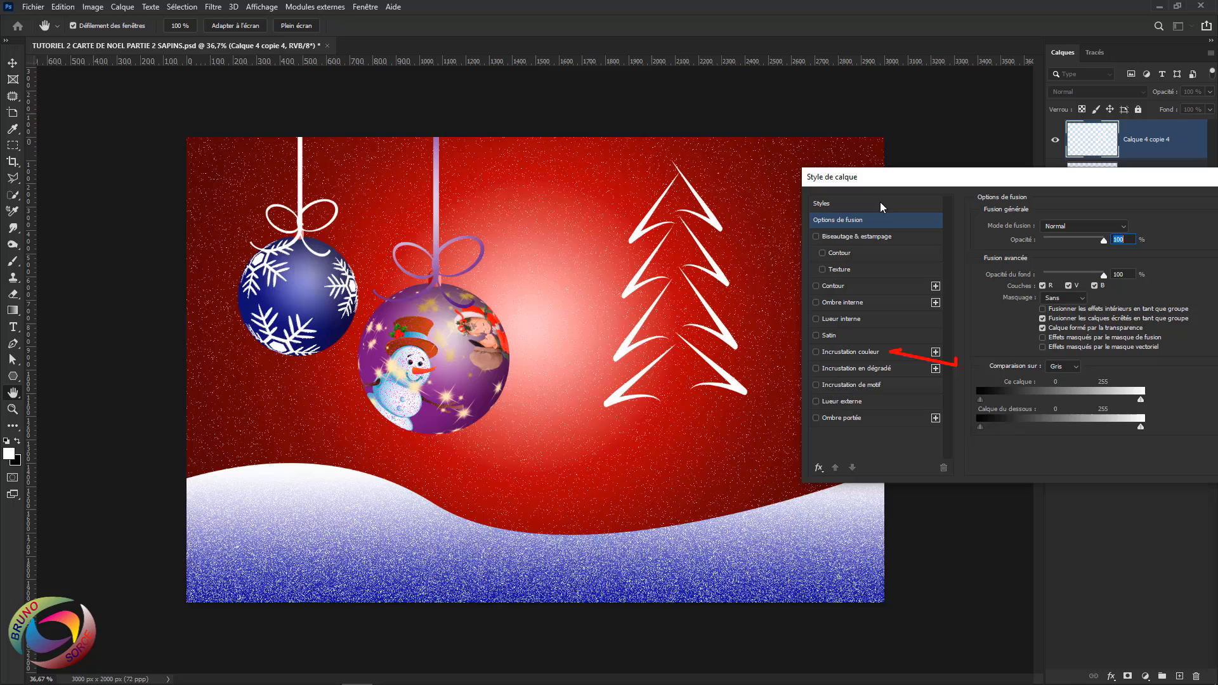
{"action": "left_click", "coordinate": [863, 353]}
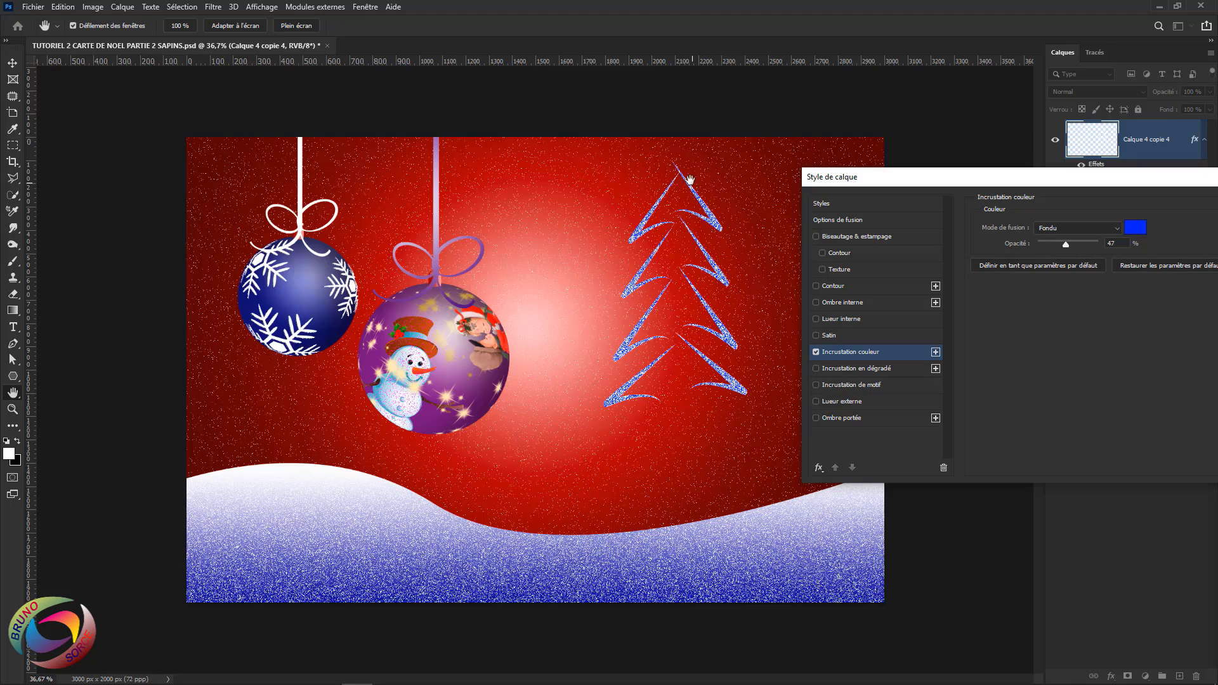
Try the colour overlay in Normal mode at 100% opacity and inspect its colour setting
{"action": "left_click_drag", "start_coordinate": [1062, 242], "coordinate": [1120, 245]}
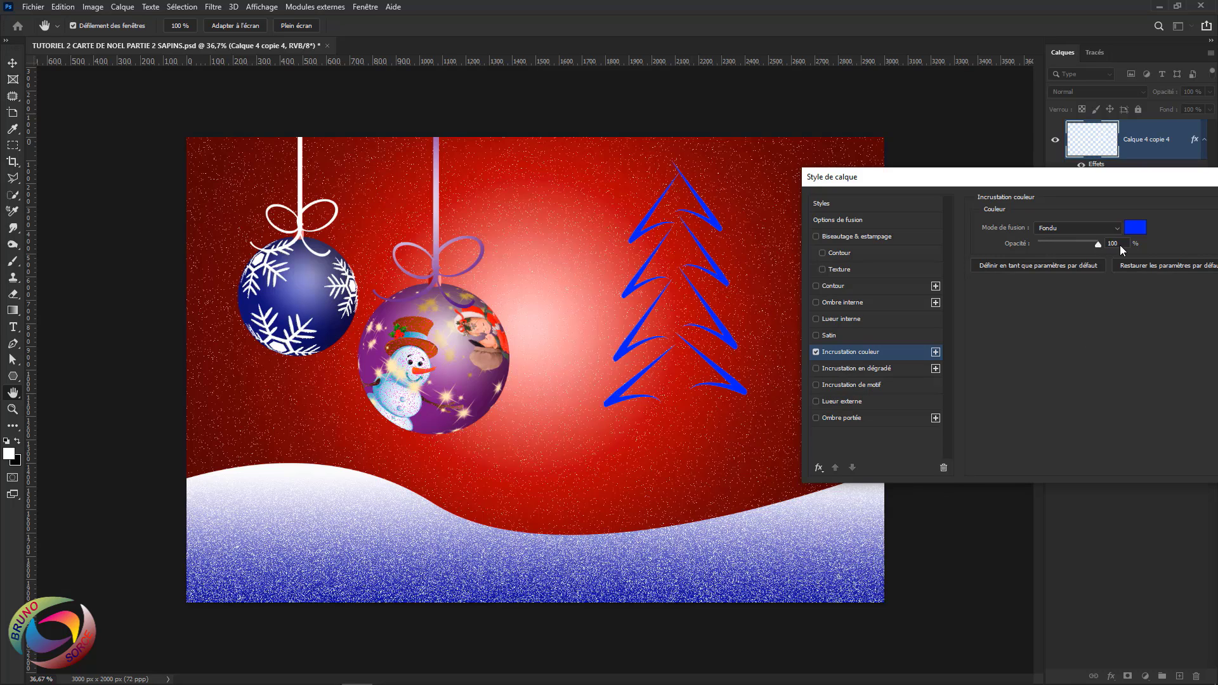
{"action": "left_click", "coordinate": [1107, 228]}
{"action": "left_click", "coordinate": [1060, 240]}
{"action": "left_click", "coordinate": [1137, 229]}
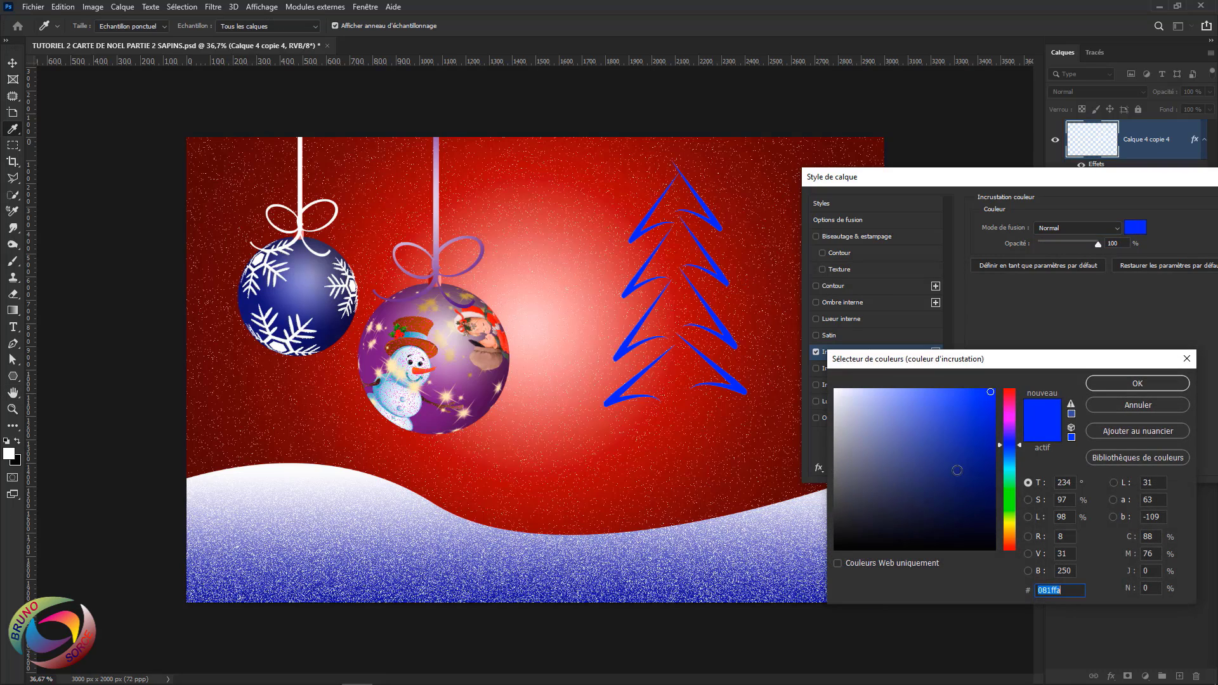
{"action": "left_click", "coordinate": [1152, 405]}
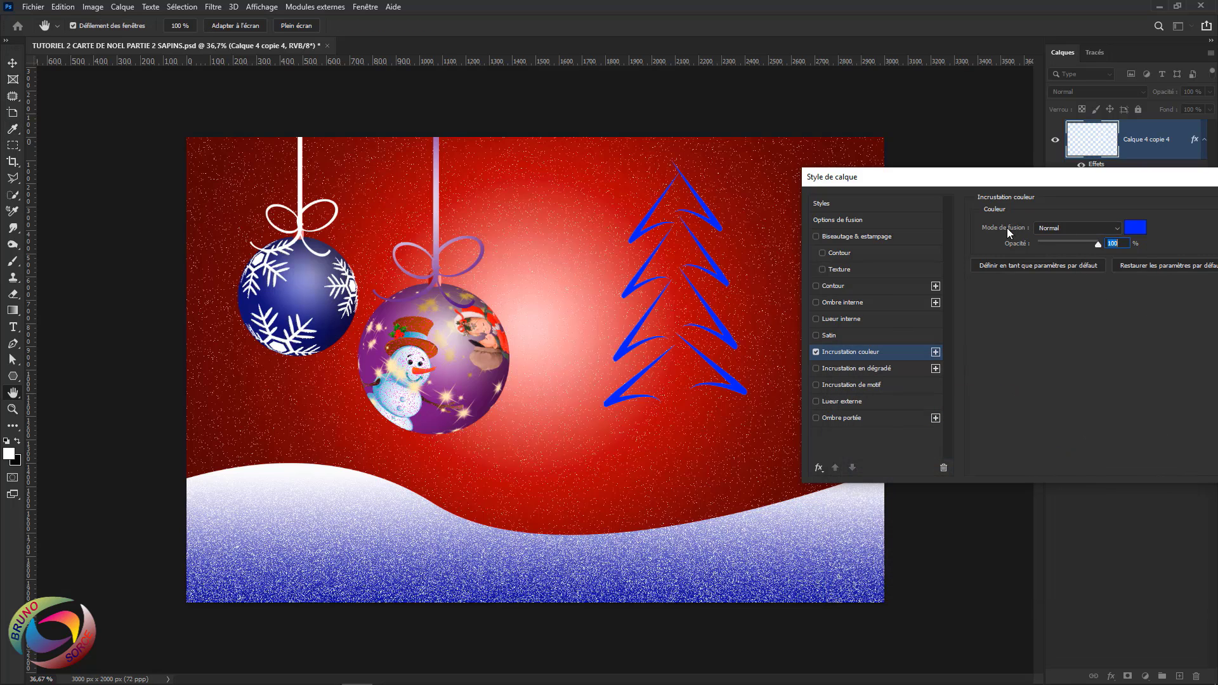
Set the overlay's blend mode to Fondu and its opacity to 42%, and apply the layer style
{"action": "left_click", "coordinate": [1067, 227]}
{"action": "left_click", "coordinate": [1052, 249]}
{"action": "left_click_drag", "start_coordinate": [1098, 245], "coordinate": [1064, 250]}
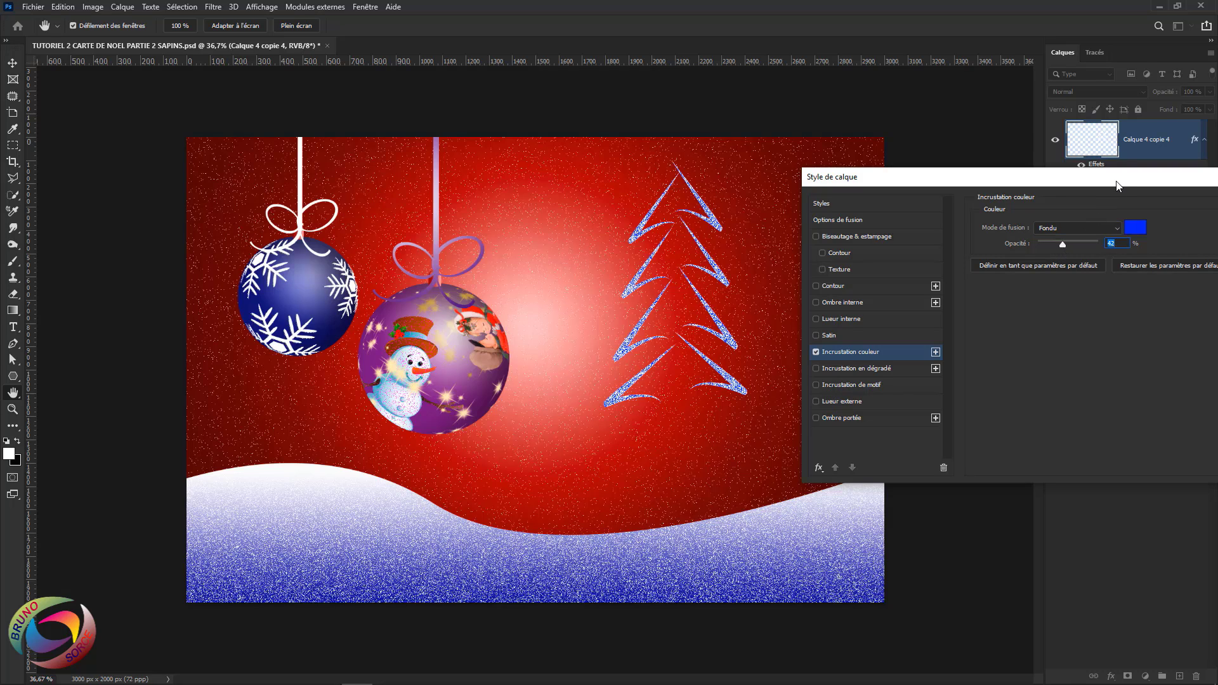
{"action": "key", "text": "Return"}
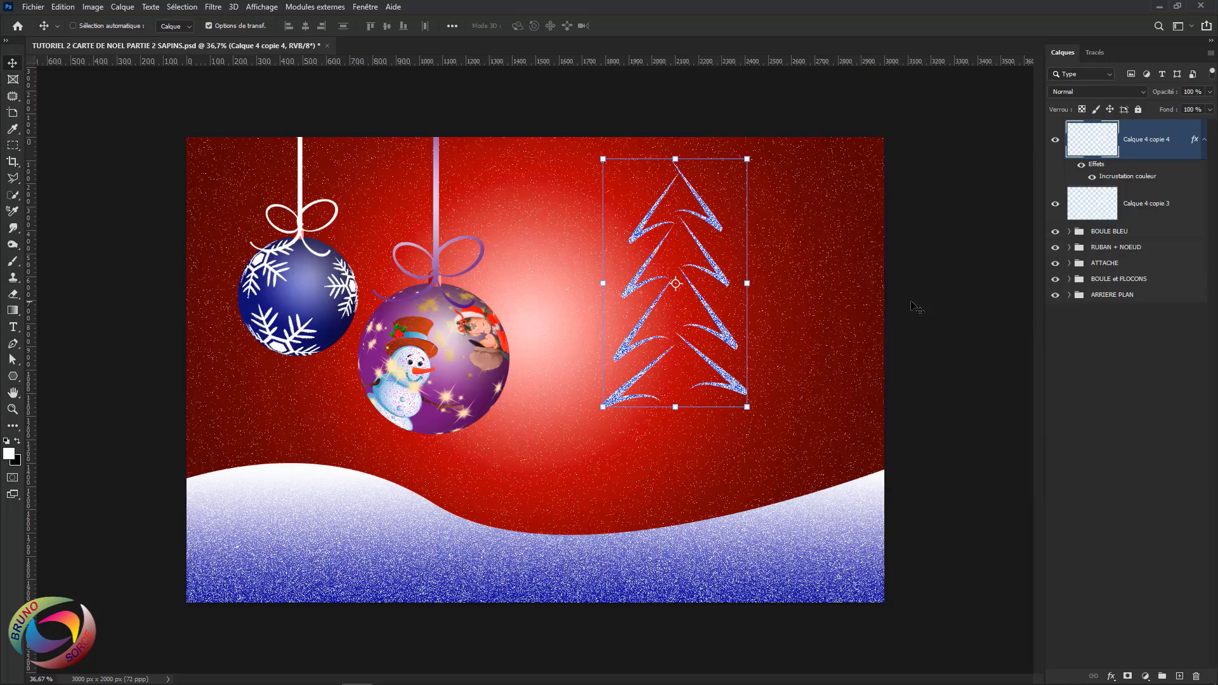
Nudge the blue-speckled tree copy slightly down from the white tree so a white upper edge shows
{"action": "scroll", "coordinate": [749, 280], "scroll_direction": "up", "scroll_amount": 3}
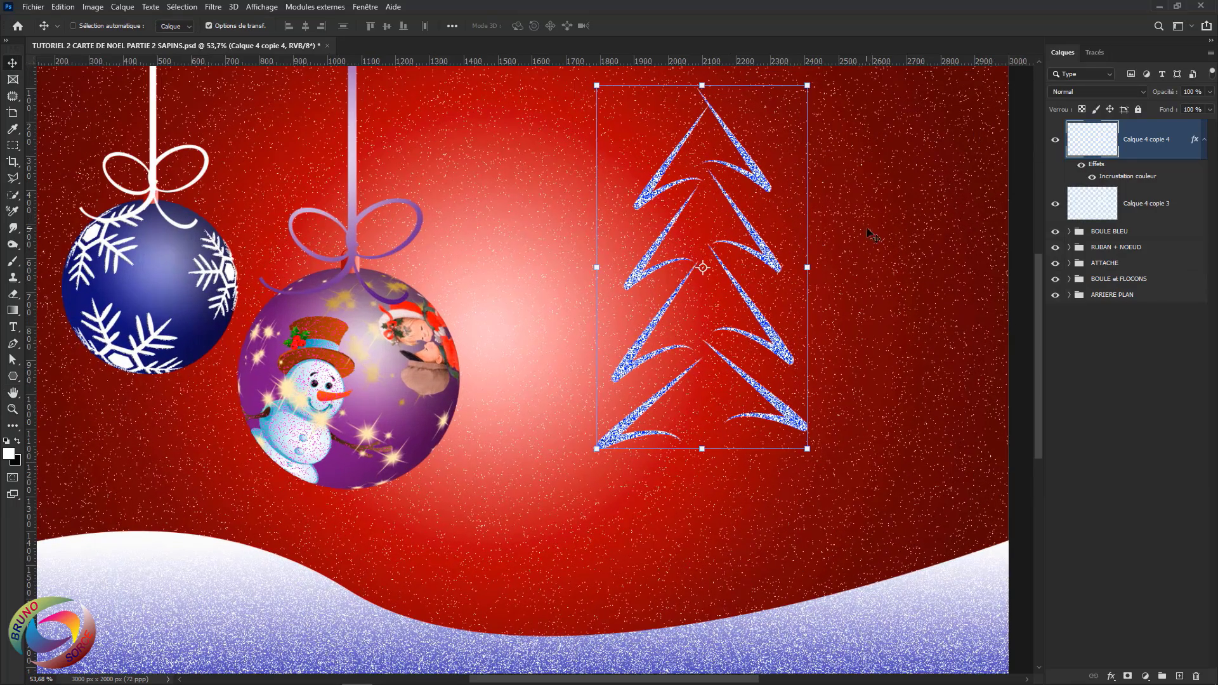
{"action": "left_click_drag", "start_coordinate": [873, 220], "coordinate": [821, 264]}
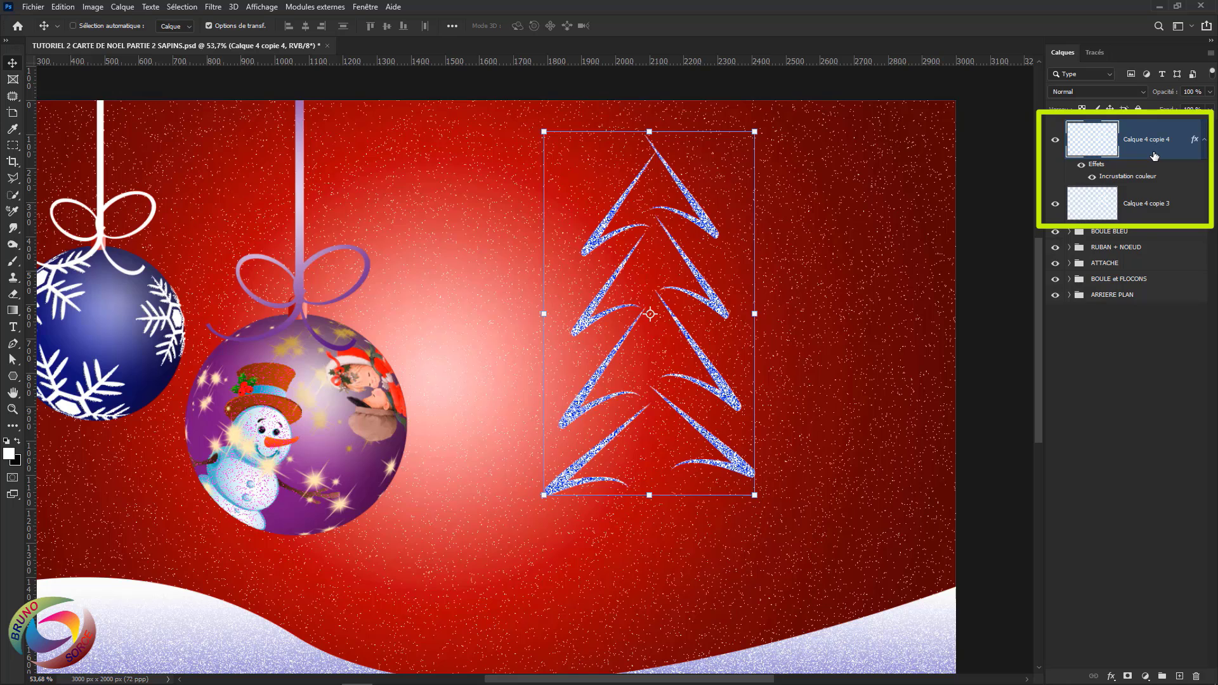
{"action": "key", "text": "Down"}
{"action": "key", "text": "Down"}
{"action": "key", "text": "Down"}
{"action": "key", "text": "Down"}
{"action": "key", "text": "Down"}
{"action": "key", "text": "Down"}
{"action": "key", "text": "Down"}
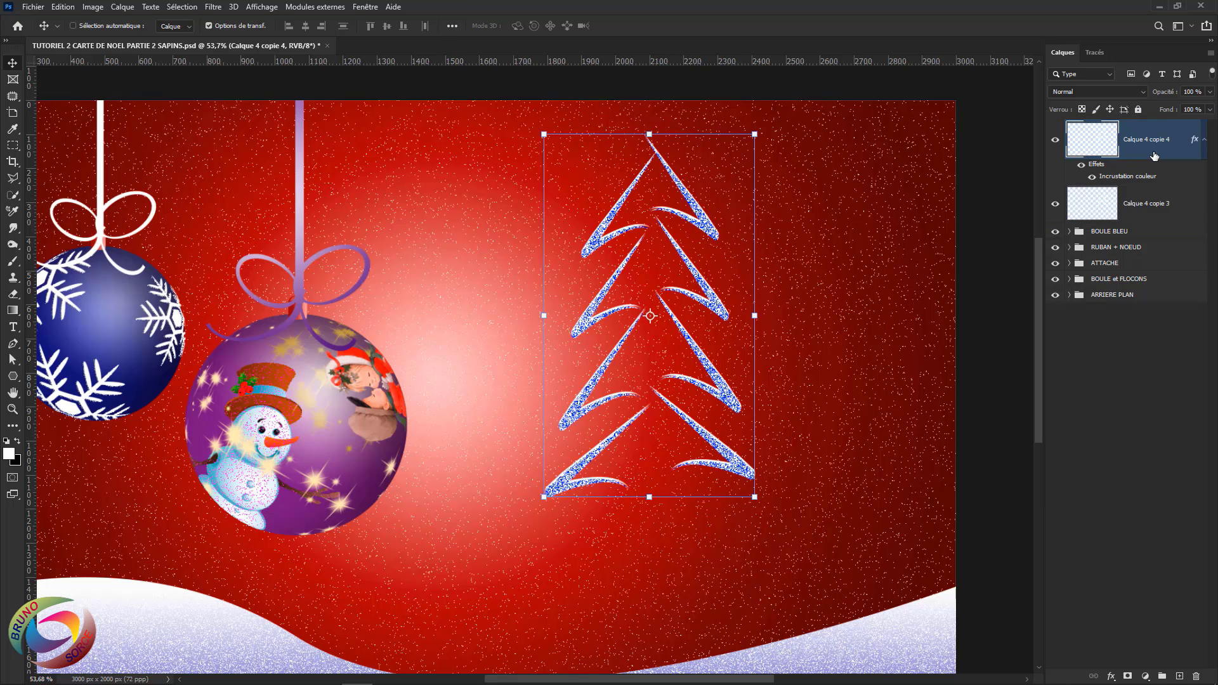
{"action": "key", "text": "Down"}
{"action": "key", "text": "Down"}
{"action": "key", "text": "Down"}
{"action": "key", "text": "Down"}
{"action": "key", "text": "Down"}
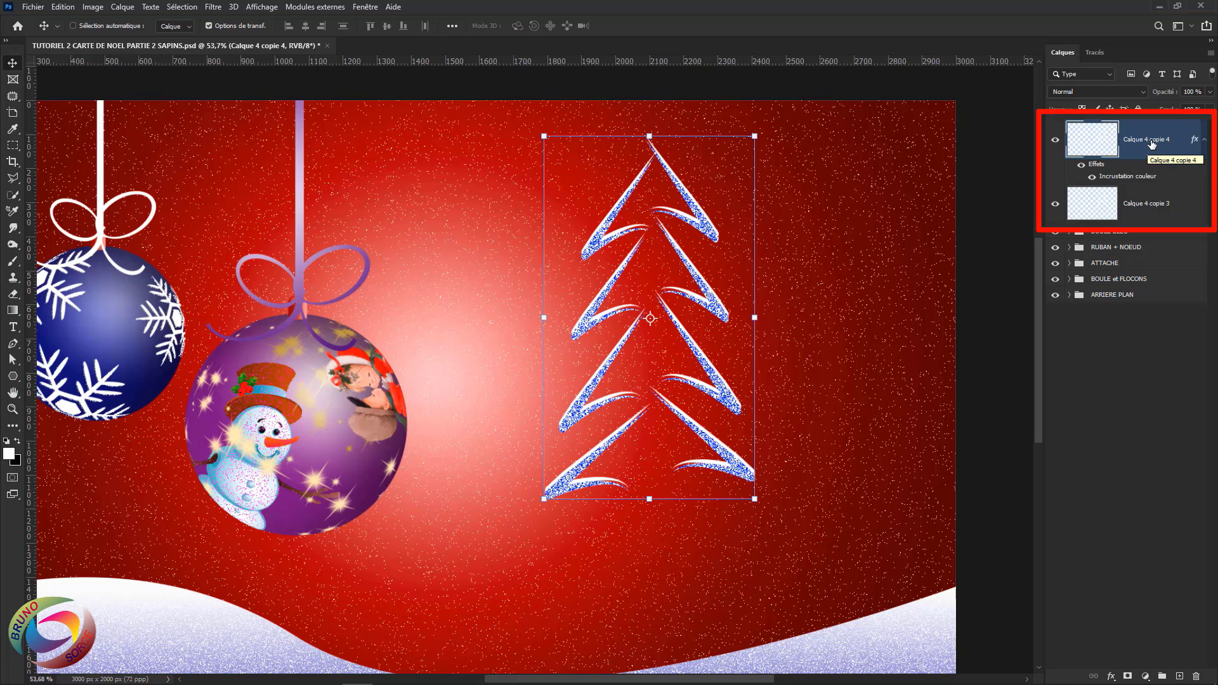
Link the layers Calque 4 copie 4 and Calque 4 copie 3 and move the linked tree slightly left
{"action": "key", "text": "ctrl"}
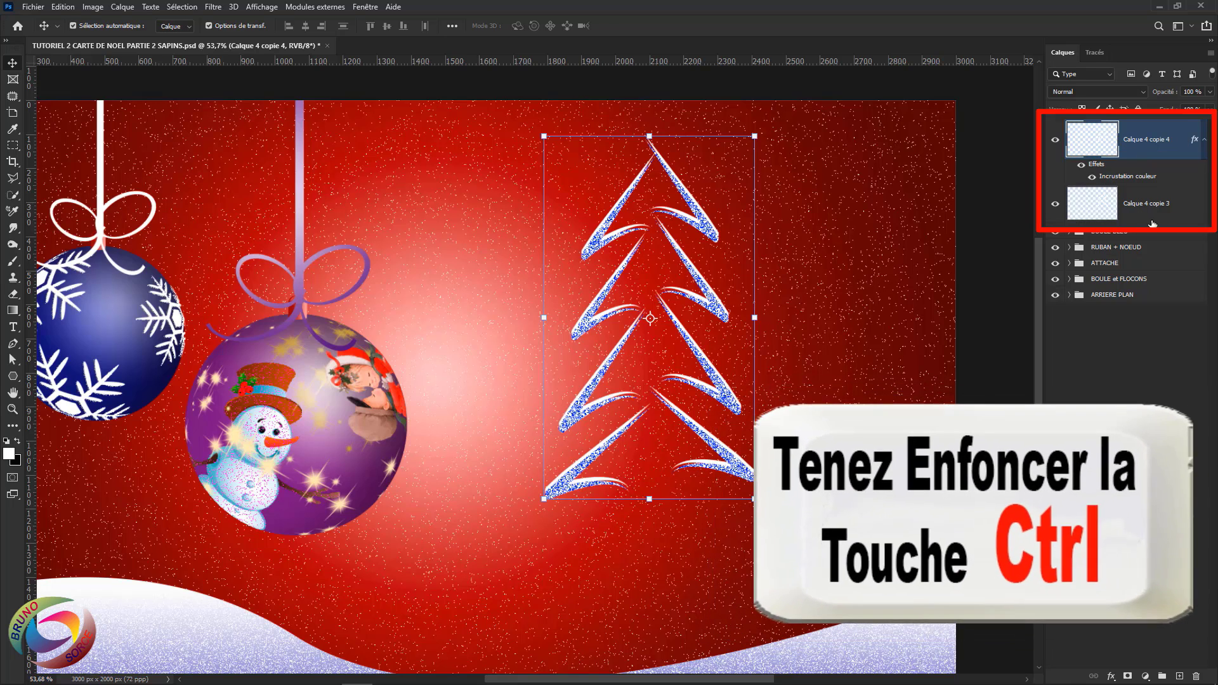
{"action": "left_click", "coordinate": [1184, 208], "text": "ctrl"}
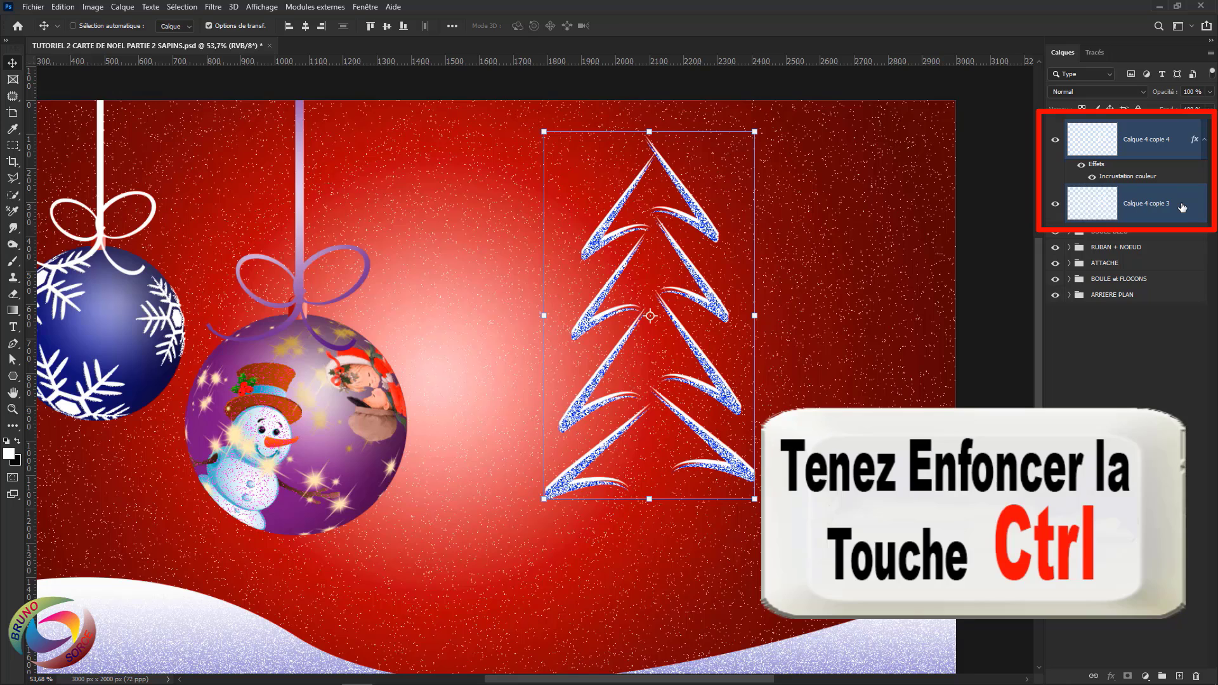
{"action": "right_click", "coordinate": [1182, 207]}
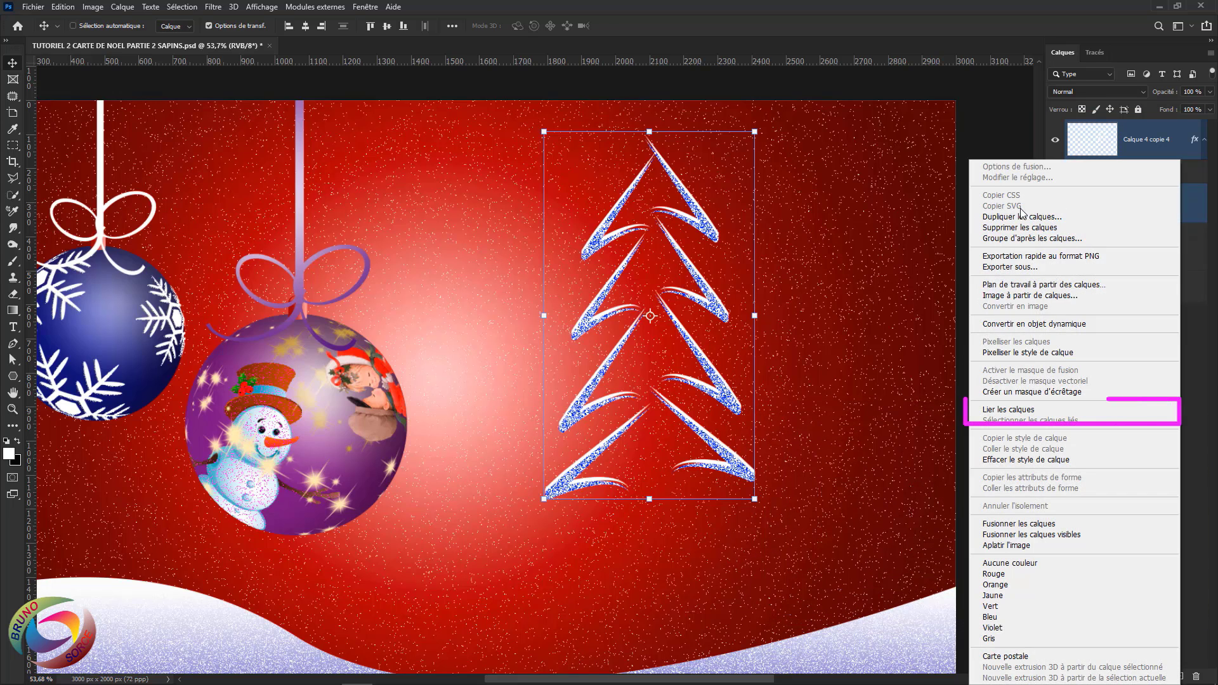
{"action": "left_click", "coordinate": [1010, 411]}
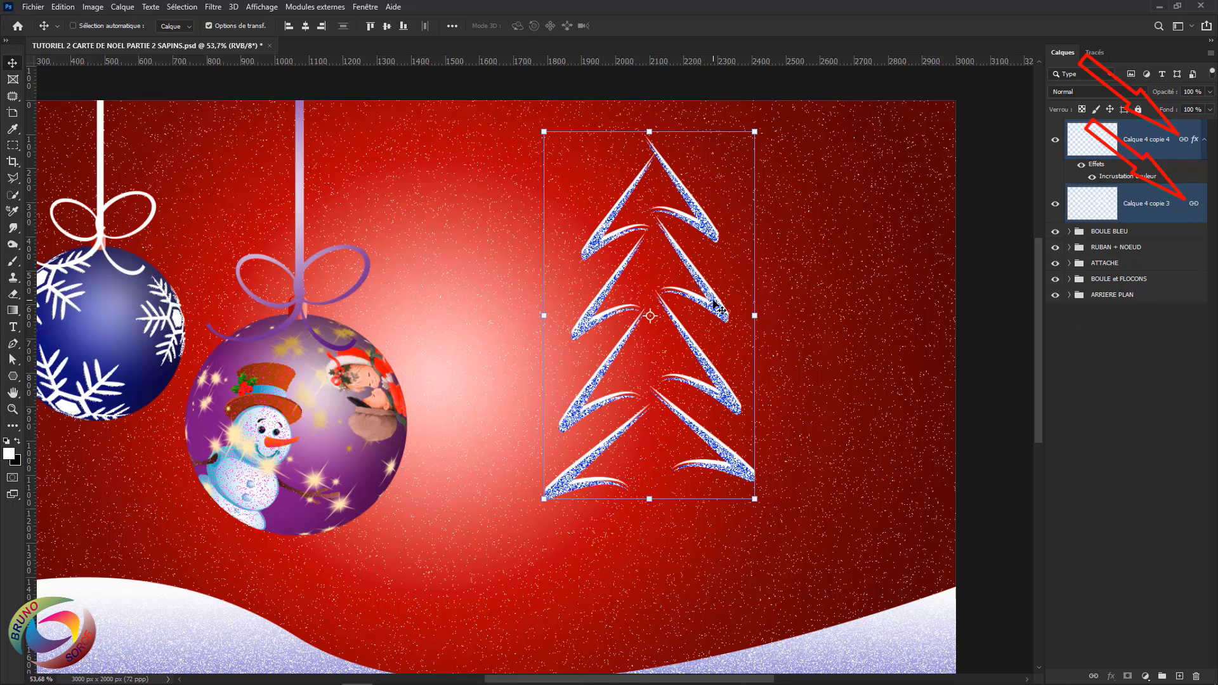
{"action": "left_click_drag", "start_coordinate": [714, 303], "coordinate": [668, 316]}
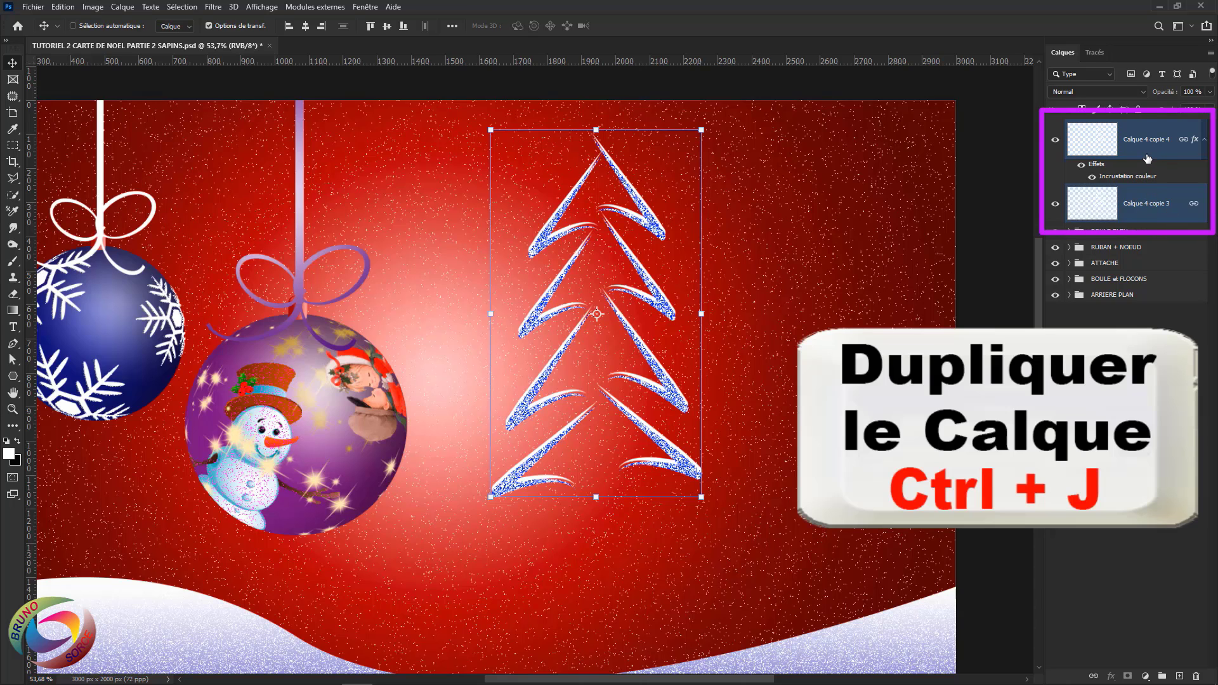
Duplicate the linked tree layers and place the second tree to the right of the first, slightly lower
{"action": "key", "text": "ctrl+j"}
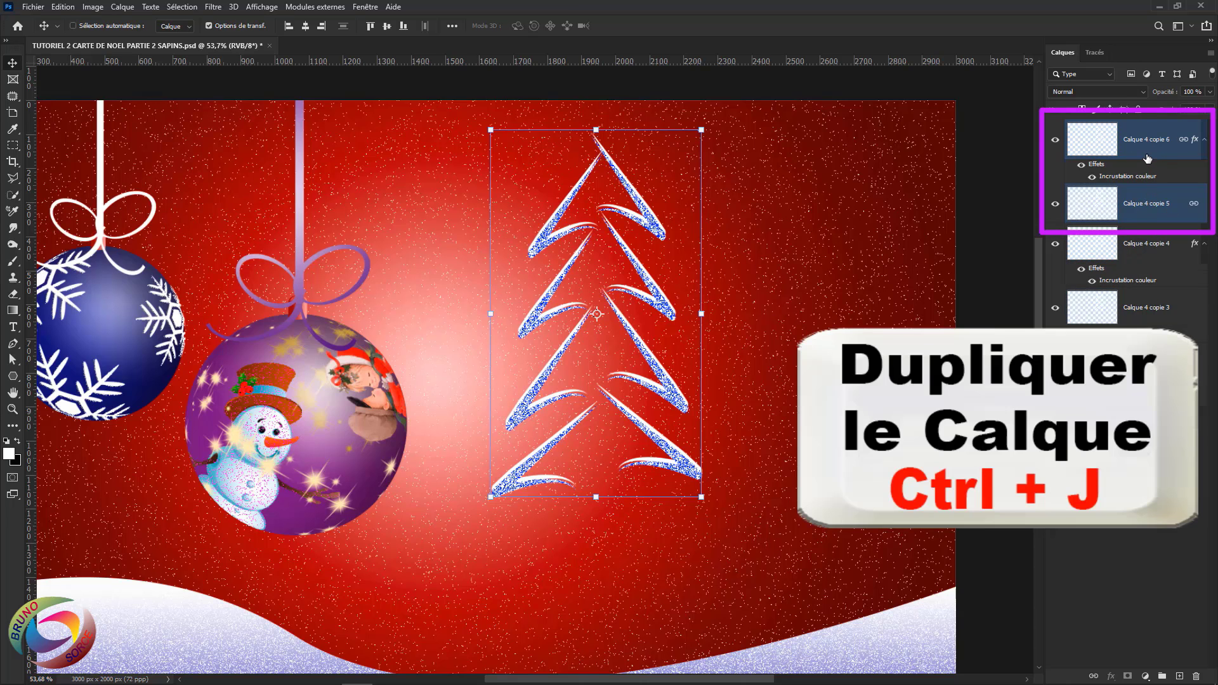
{"action": "left_click_drag", "start_coordinate": [663, 227], "coordinate": [866, 250]}
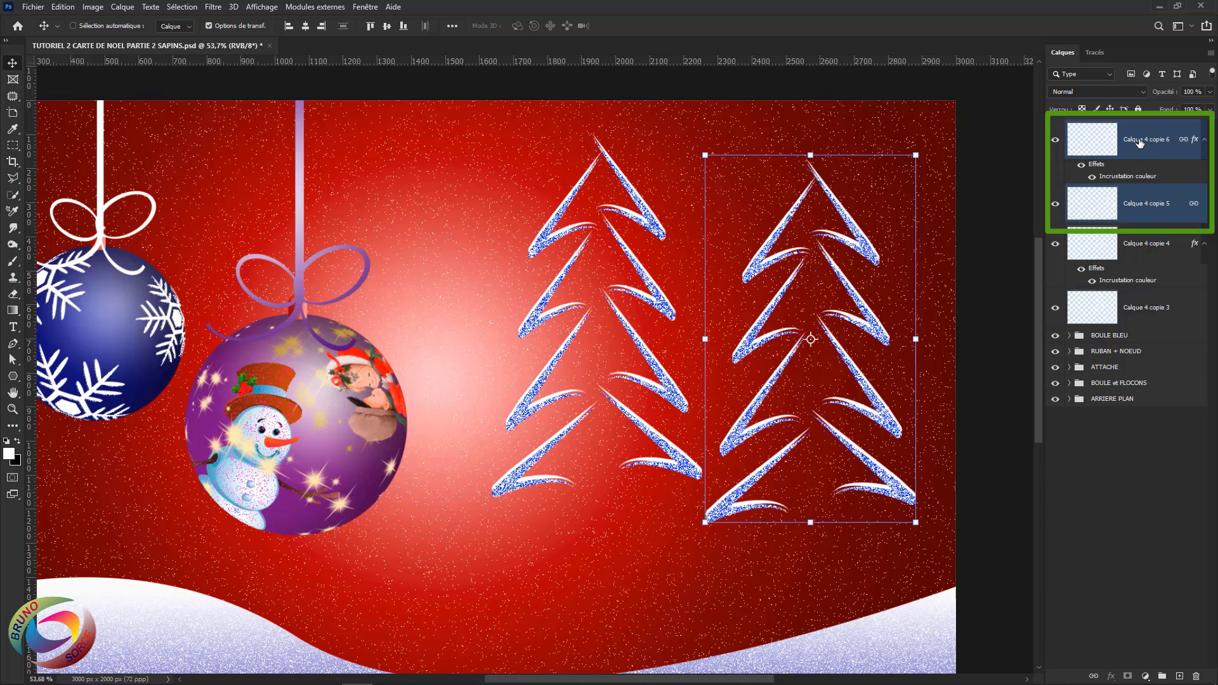
Unlink the second tree's two layers, check the speckled layer's visibility and select only Calque 4 copie 6
{"action": "right_click", "coordinate": [1145, 201]}
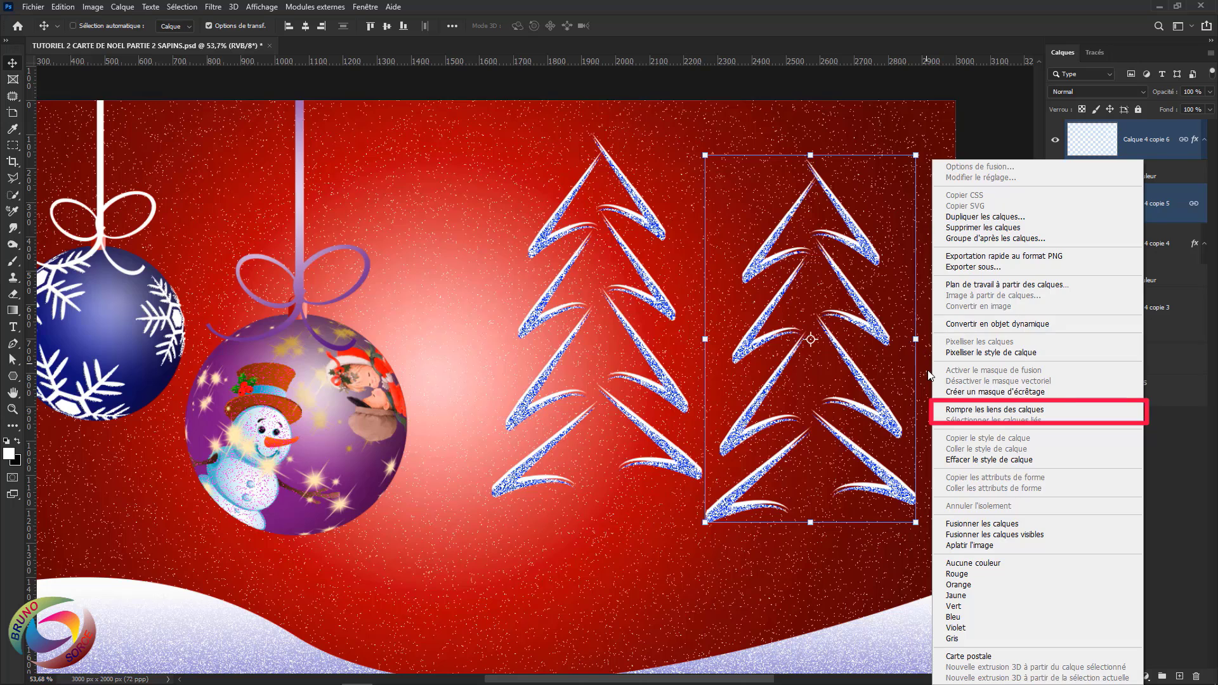
{"action": "left_click", "coordinate": [998, 412]}
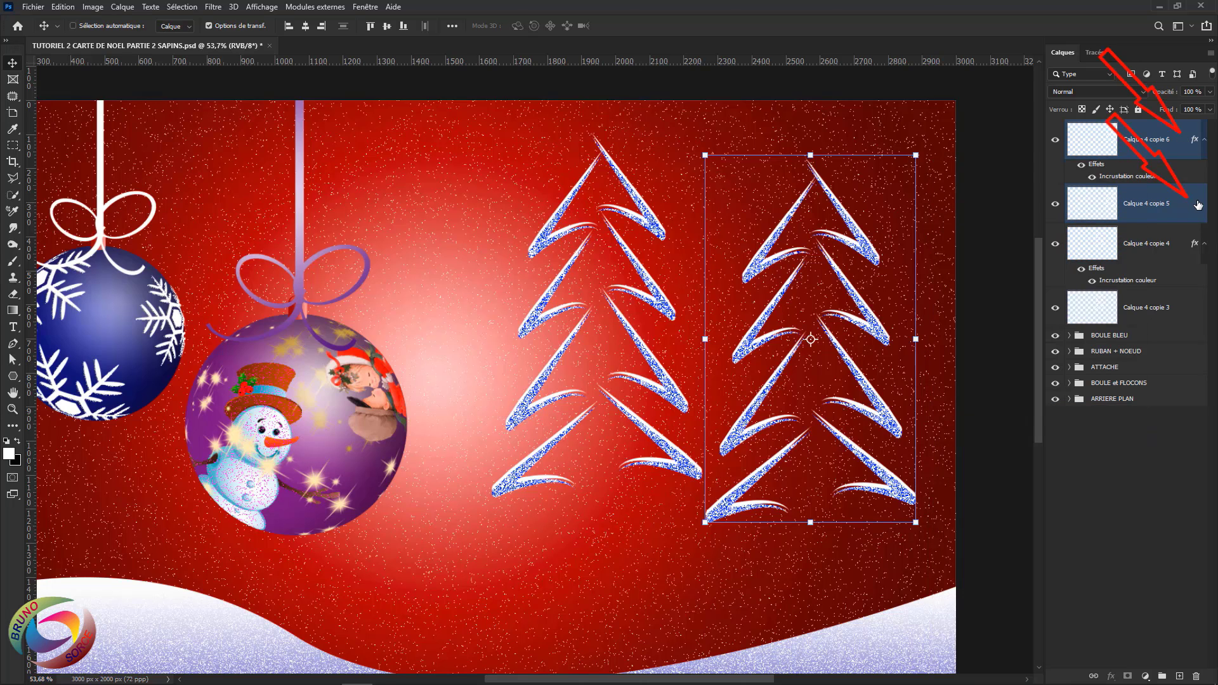
{"action": "left_click", "coordinate": [1056, 140]}
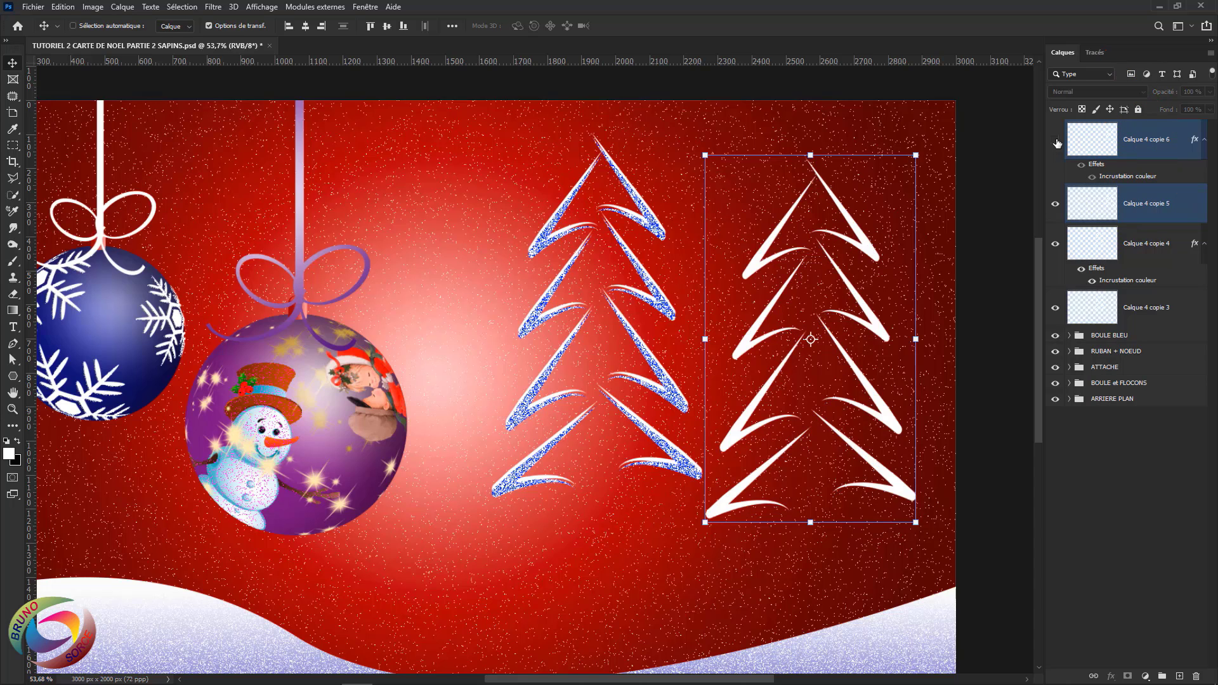
{"action": "left_click", "coordinate": [1056, 140]}
{"action": "left_click", "coordinate": [1136, 160]}
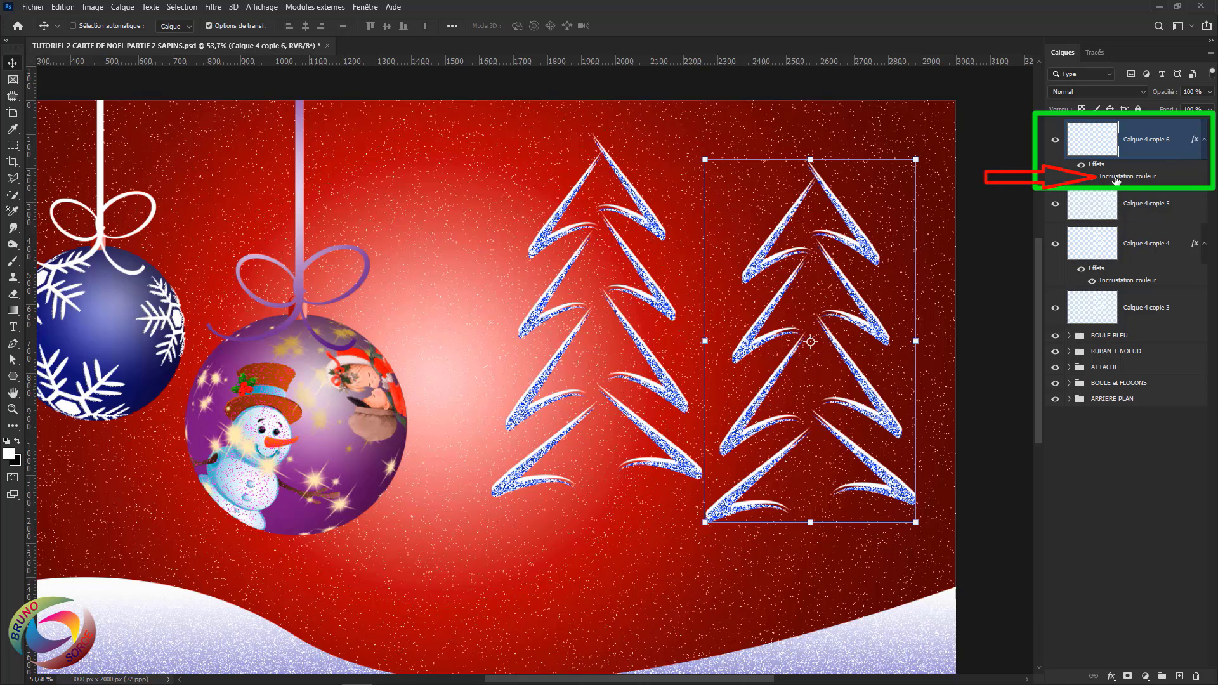
Replace the colour overlay on Calque 4 copie 6 with a gradient overlay in the layer style settings
{"action": "double_click", "coordinate": [1116, 181]}
{"action": "left_click_drag", "start_coordinate": [933, 179], "coordinate": [399, 101]}
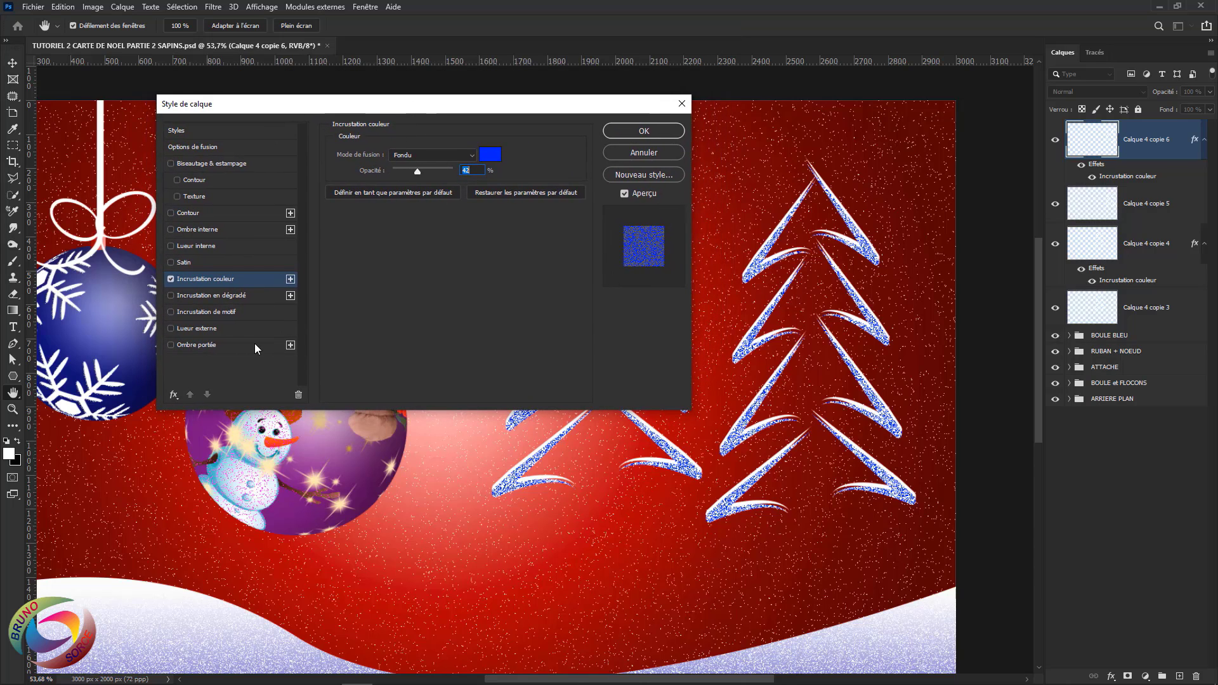
{"action": "left_click", "coordinate": [171, 280]}
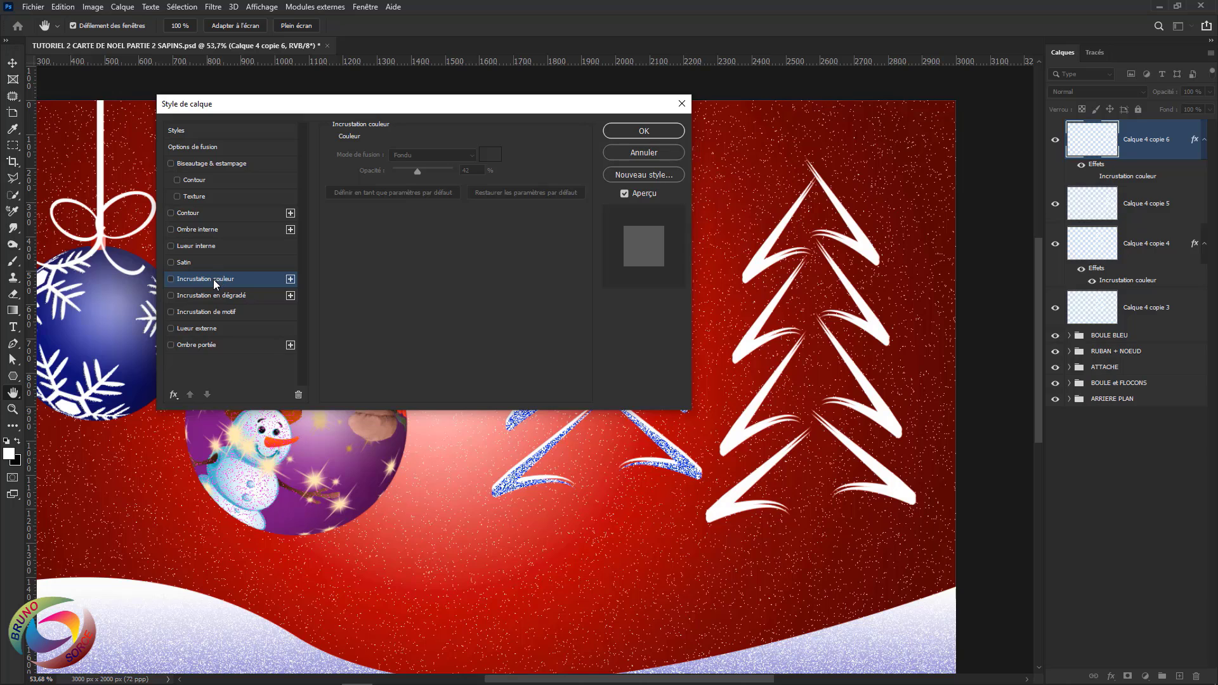
{"action": "left_click", "coordinate": [215, 295]}
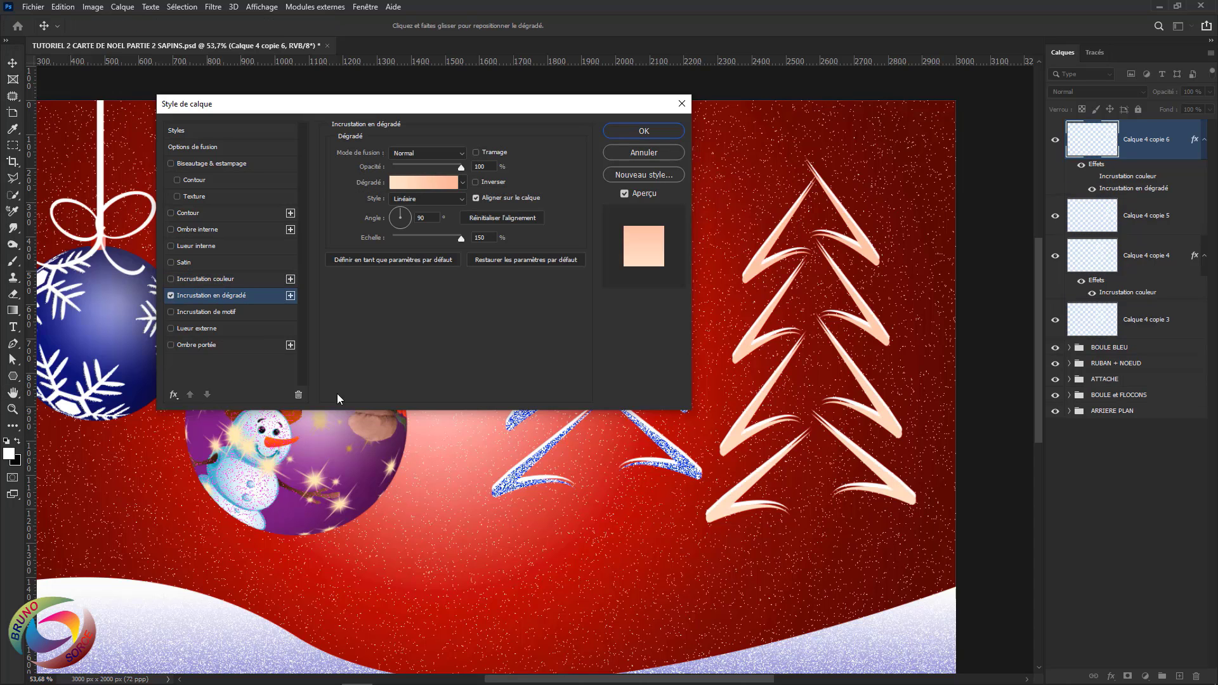
Apply the gradient preset 08 from the Multicolore 03 group to the tree's gradient overlay
{"action": "left_click", "coordinate": [431, 184]}
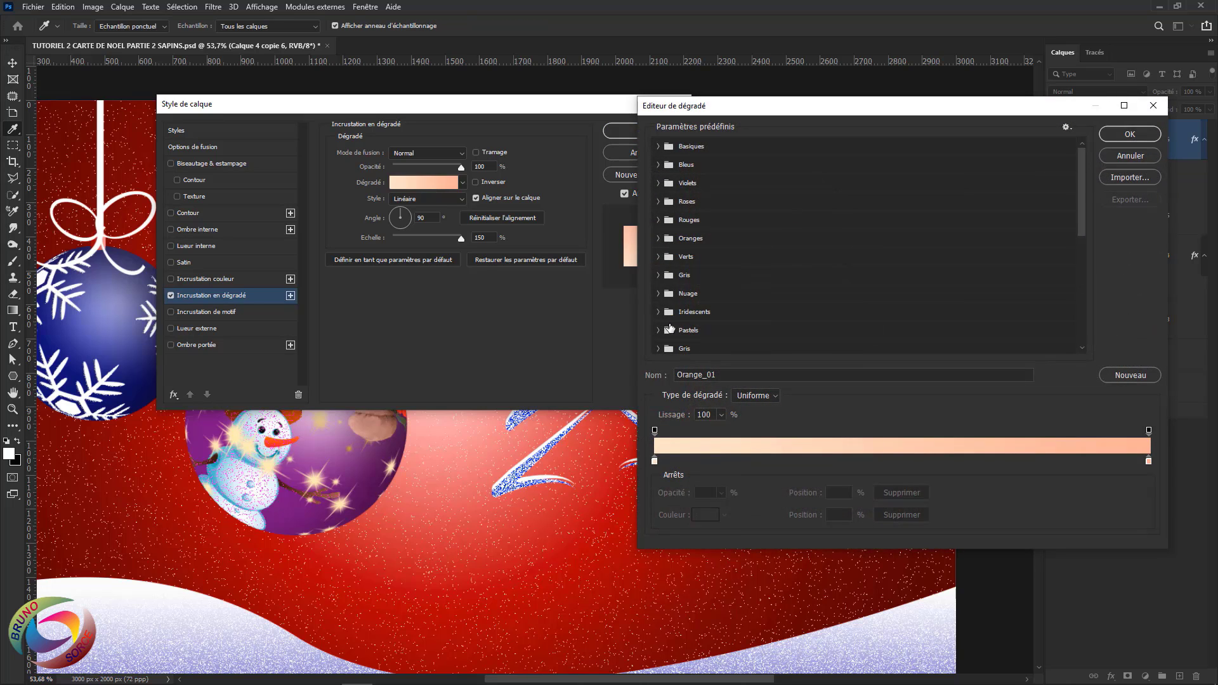
{"action": "scroll", "coordinate": [699, 322], "scroll_direction": "down", "scroll_amount": 1}
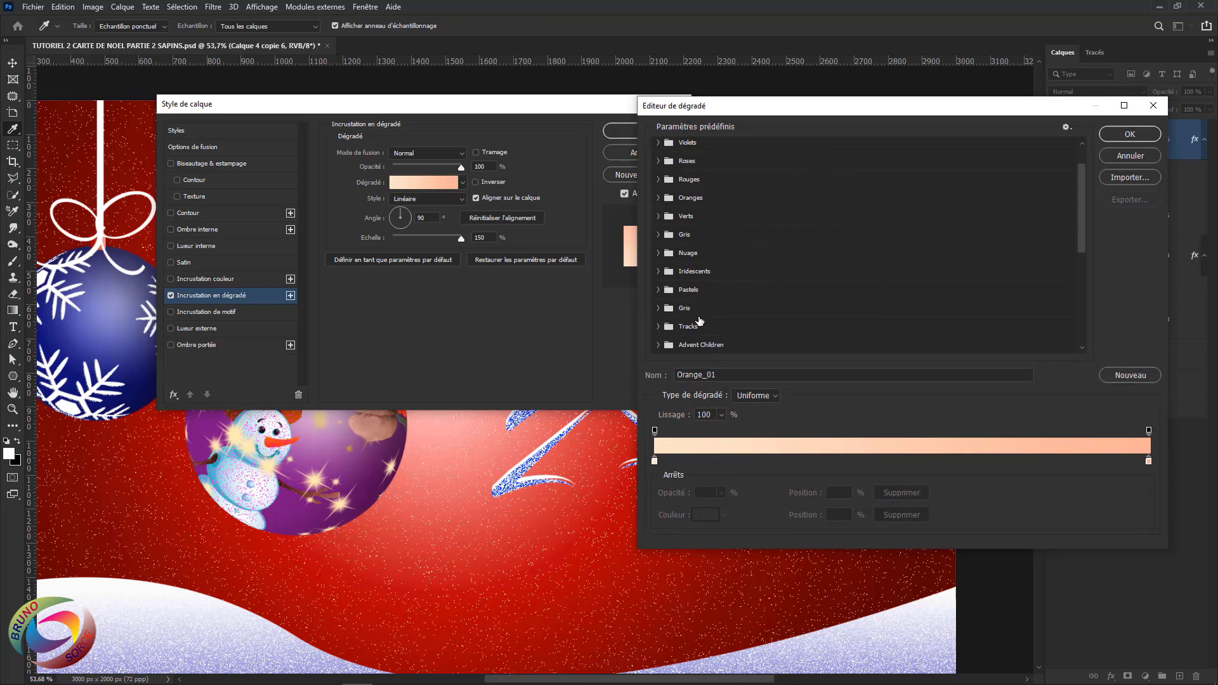
{"action": "left_click", "coordinate": [659, 272]}
{"action": "scroll", "coordinate": [870, 323], "scroll_direction": "down", "scroll_amount": 5}
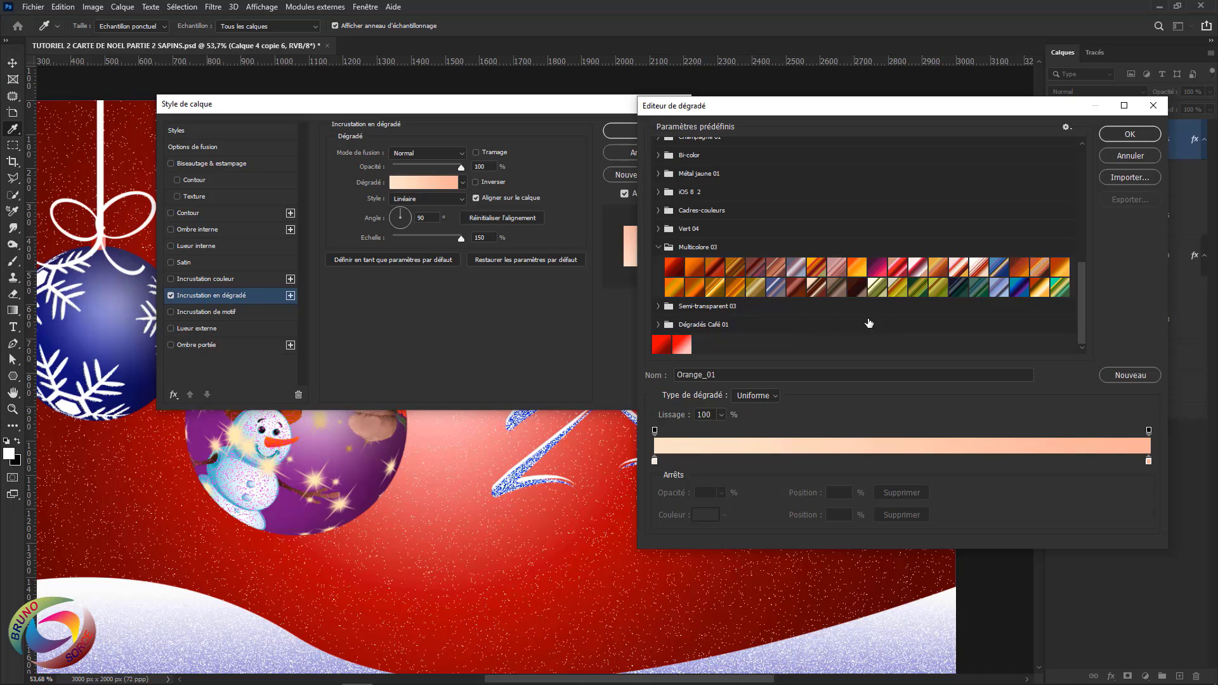
{"action": "left_click", "coordinate": [817, 273]}
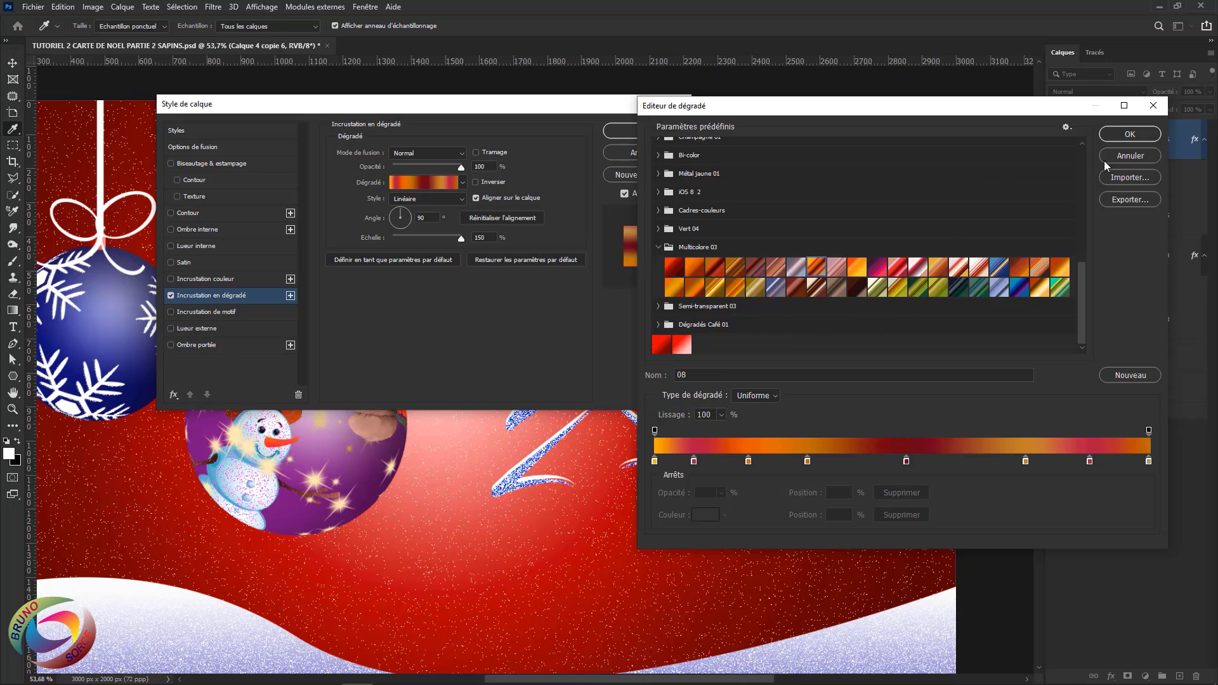
{"action": "left_click", "coordinate": [1129, 135]}
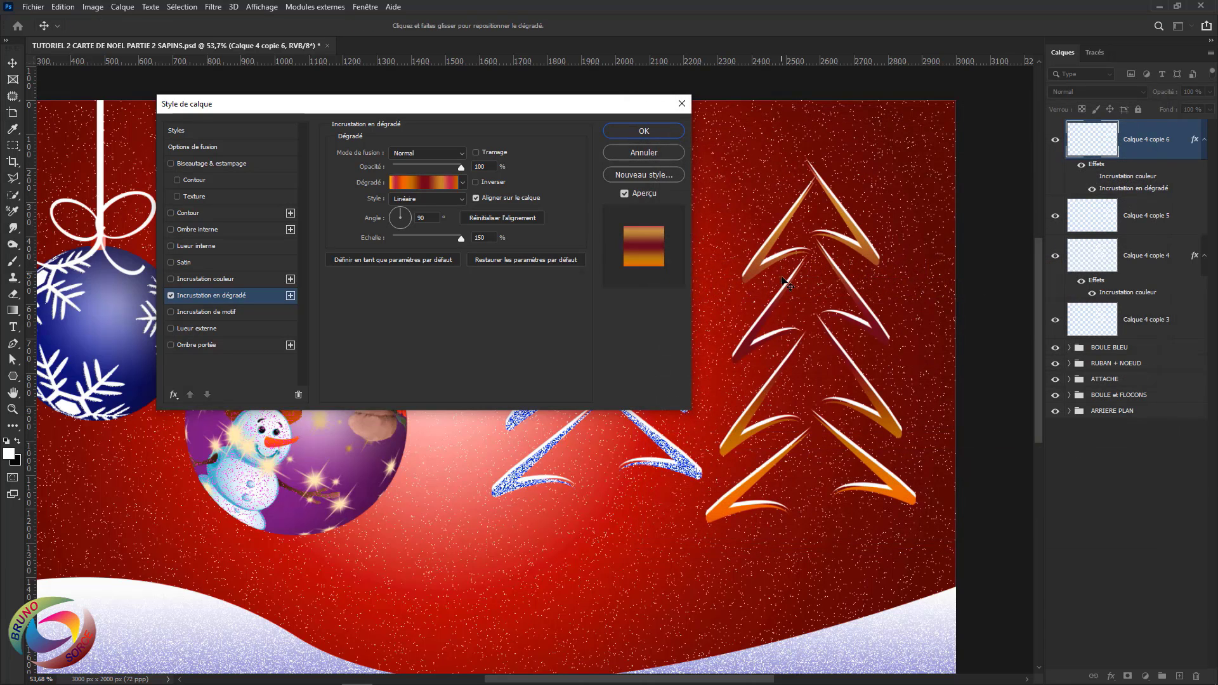
Edit the overlay's gradient and recolour its dark red stop at 51% to bright blue 0813fb
{"action": "left_click_drag", "start_coordinate": [551, 108], "coordinate": [406, 49]}
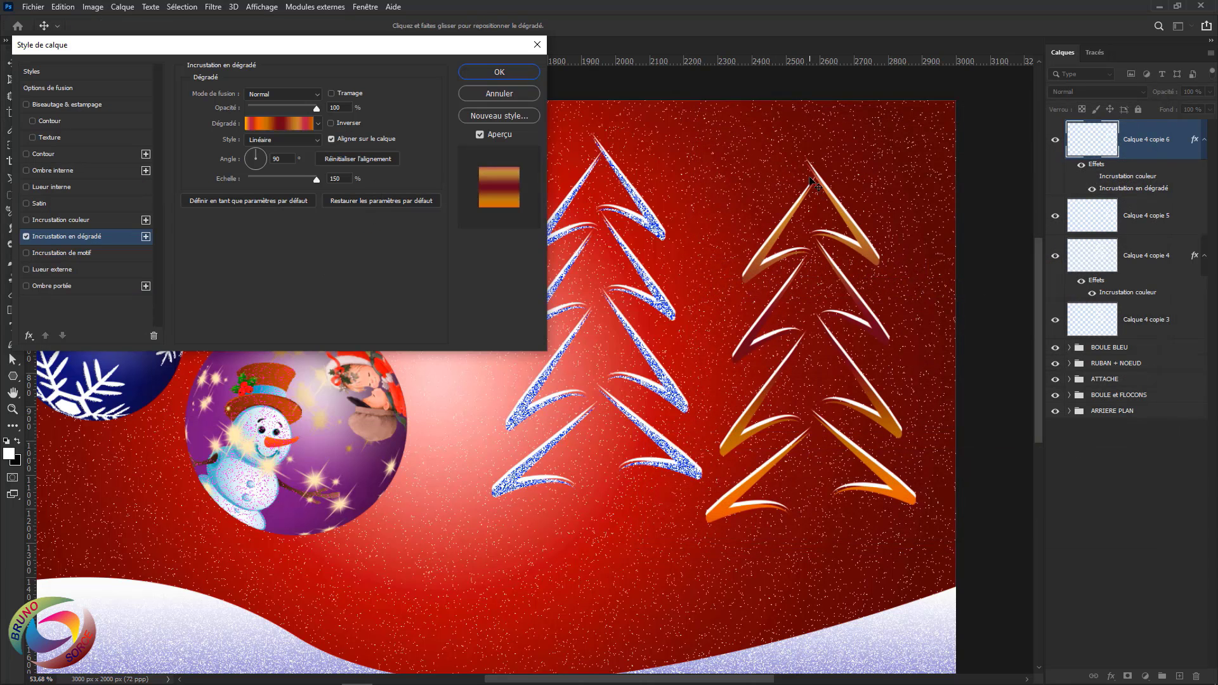
{"action": "left_click", "coordinate": [277, 124]}
{"action": "left_click_drag", "start_coordinate": [1034, 113], "coordinate": [418, 167]}
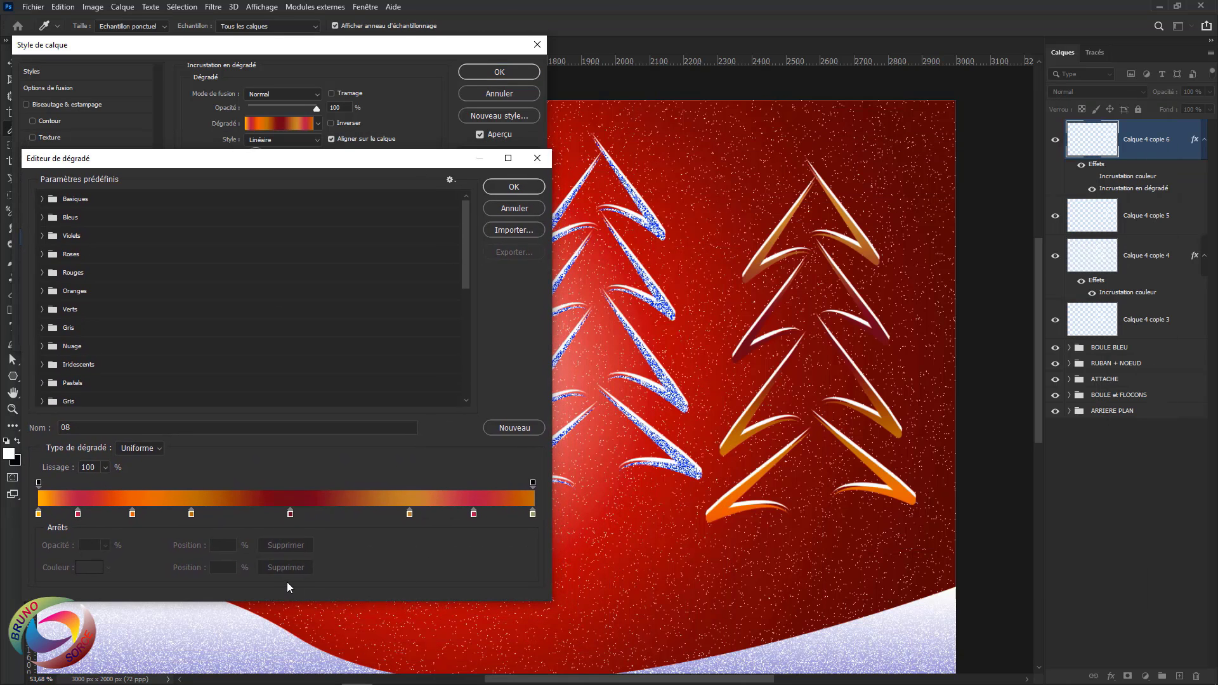
{"action": "double_click", "coordinate": [290, 516]}
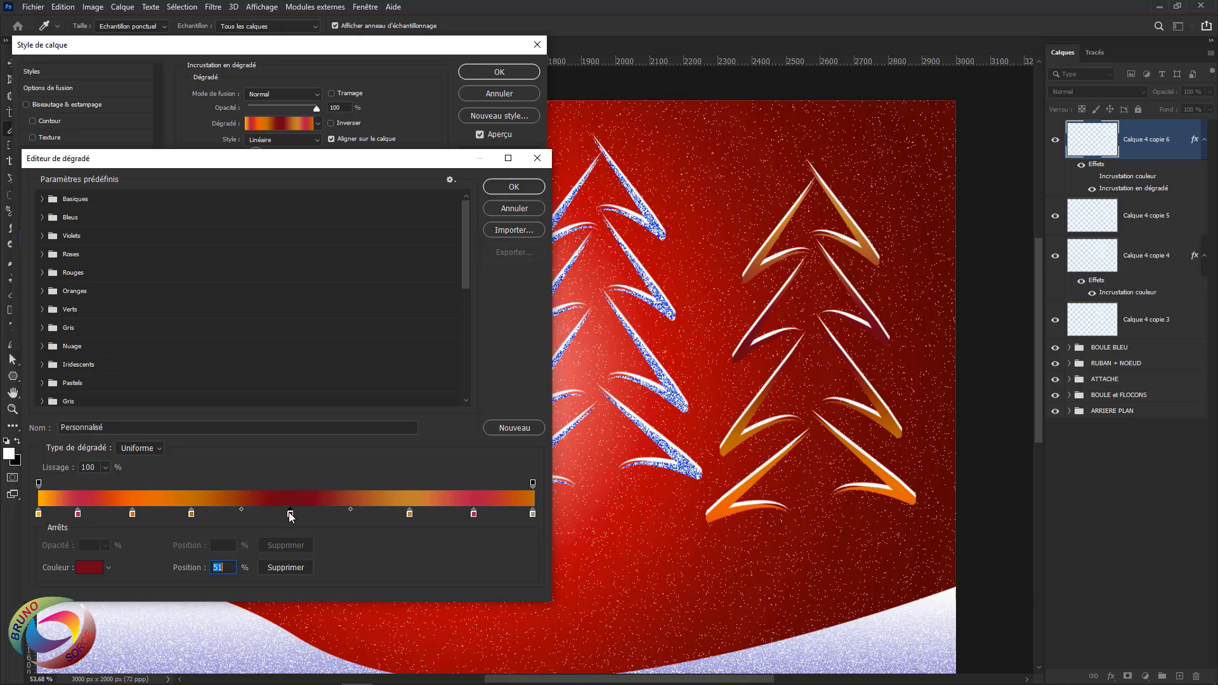
{"action": "left_click", "coordinate": [1012, 445]}
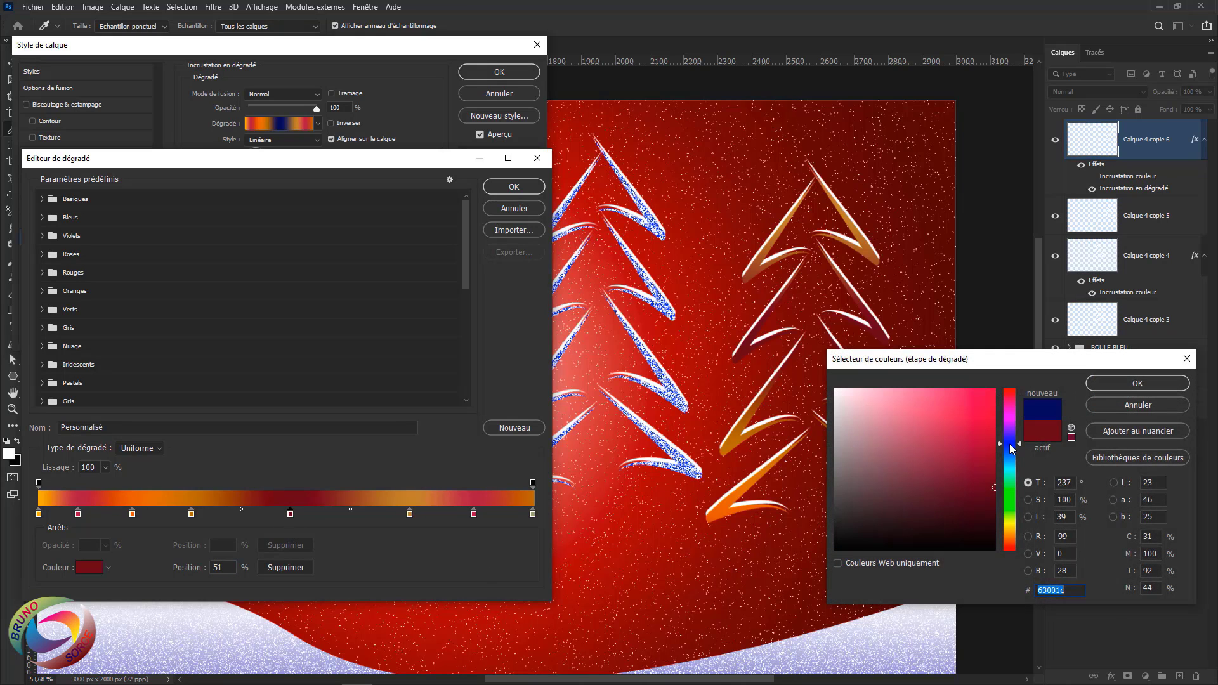
{"action": "left_click", "coordinate": [990, 391]}
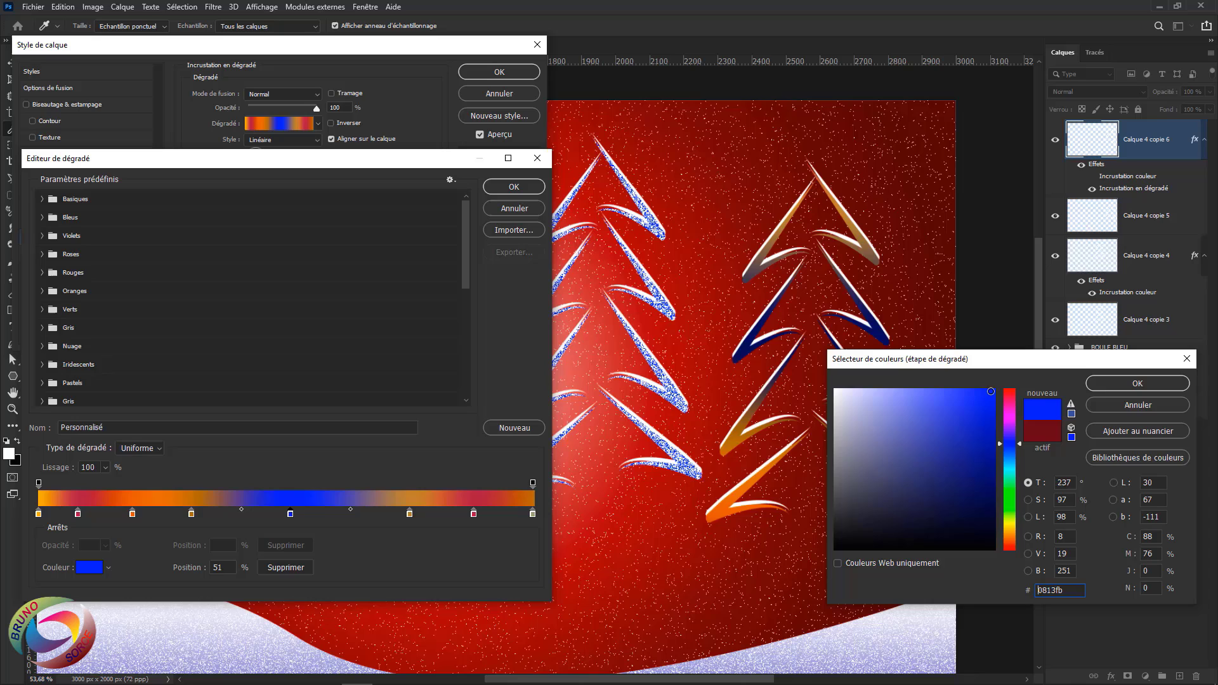
{"action": "left_click", "coordinate": [1123, 382]}
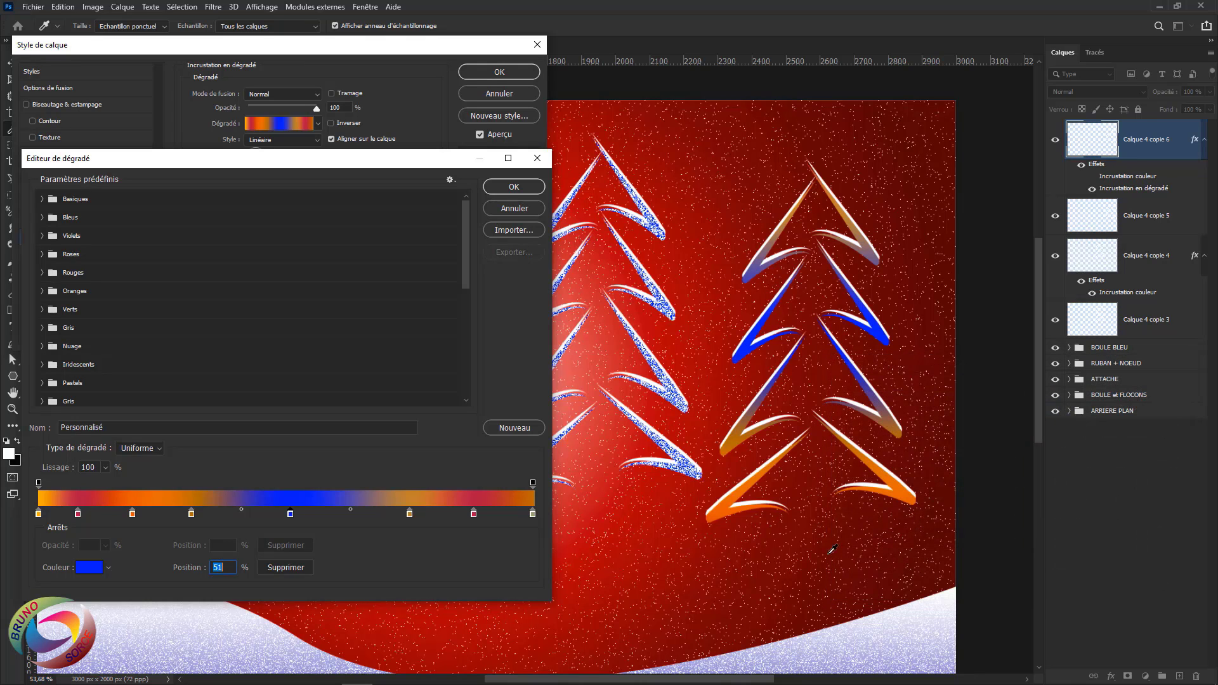
Recolour the crimson gradient stop at 88% to bright yellow
{"action": "double_click", "coordinate": [474, 514]}
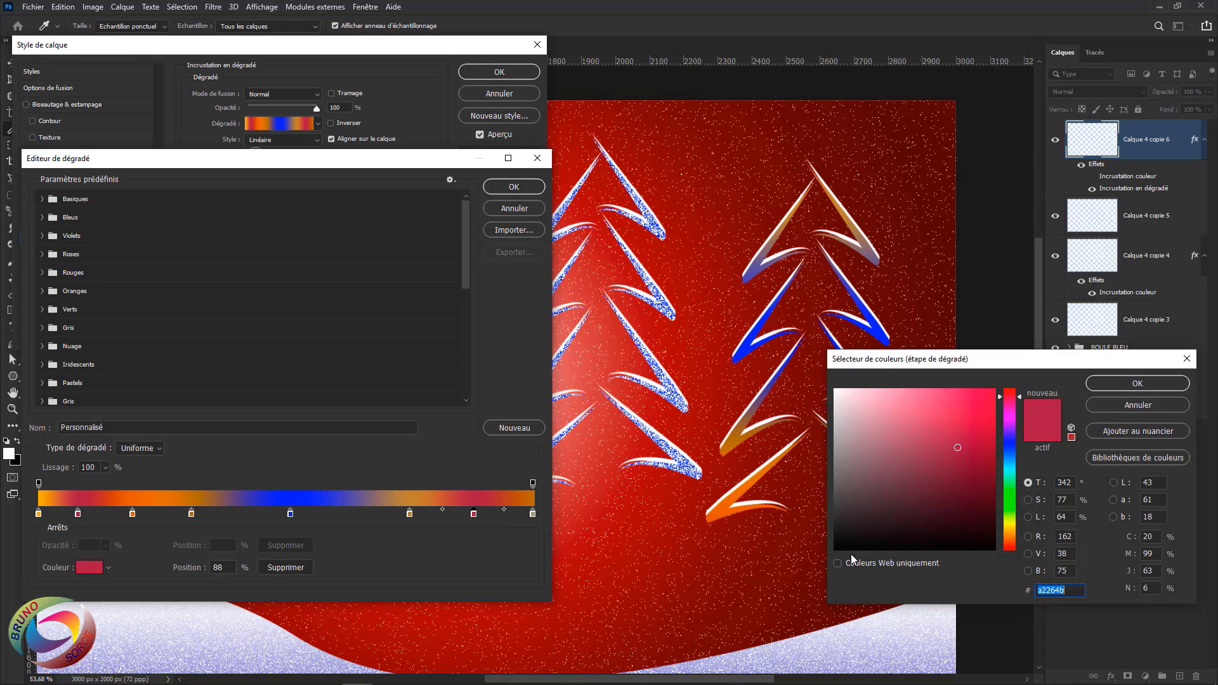
{"action": "left_click", "coordinate": [1012, 524]}
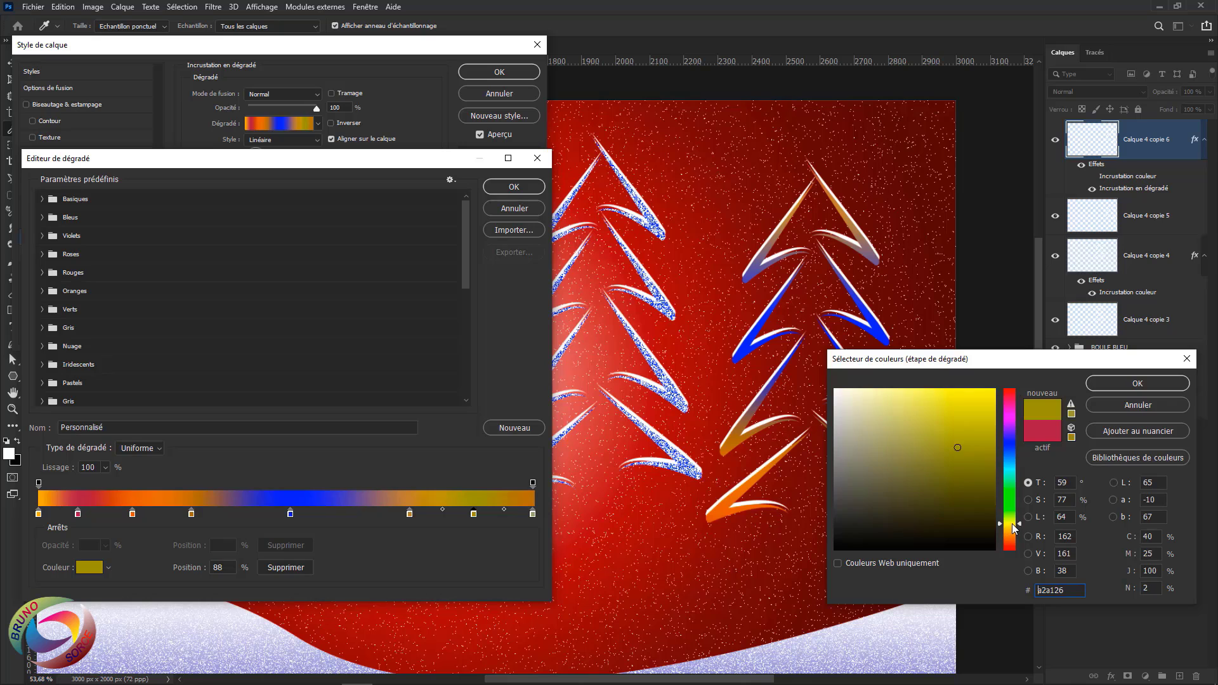
{"action": "left_click", "coordinate": [991, 392]}
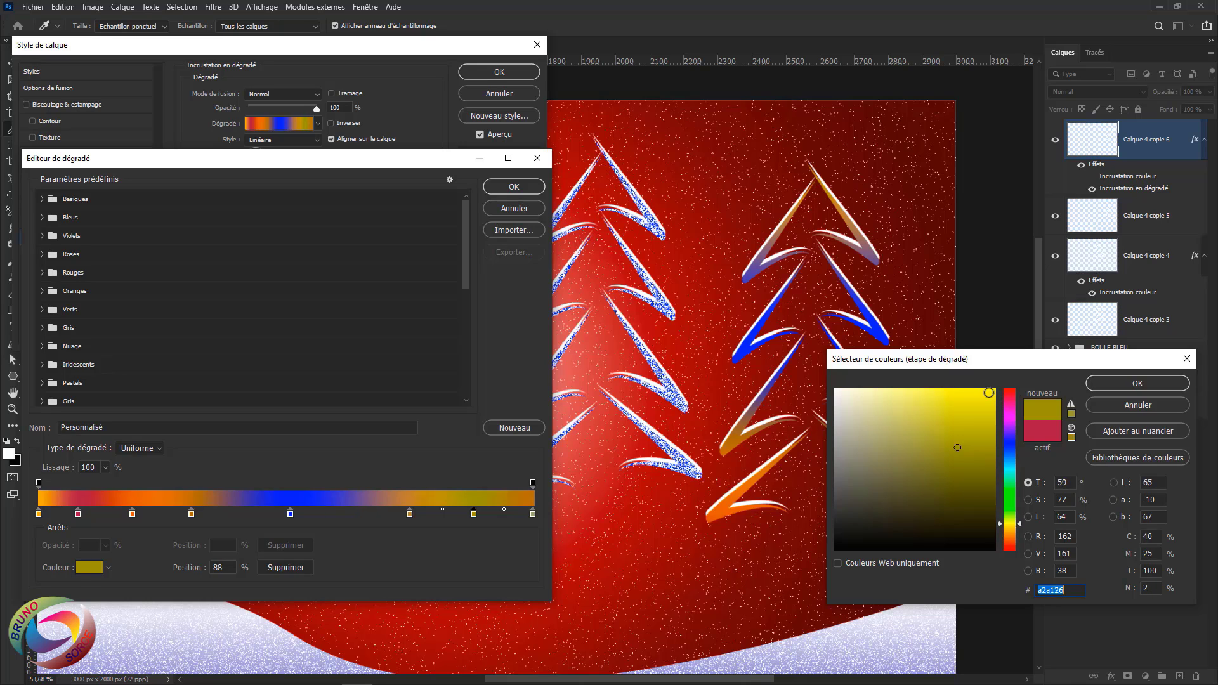
{"action": "left_click", "coordinate": [1106, 384]}
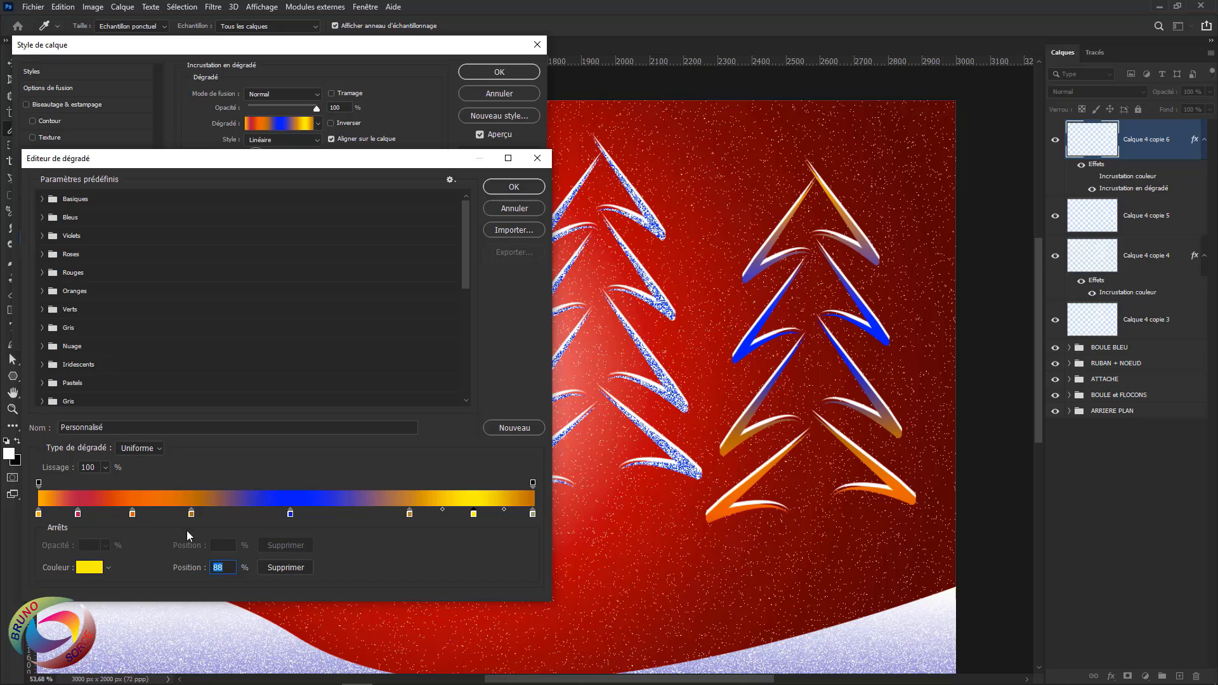
Recolour the orange gradient stop at 19% to bright magenta and accept the edited gradient
{"action": "double_click", "coordinate": [132, 514]}
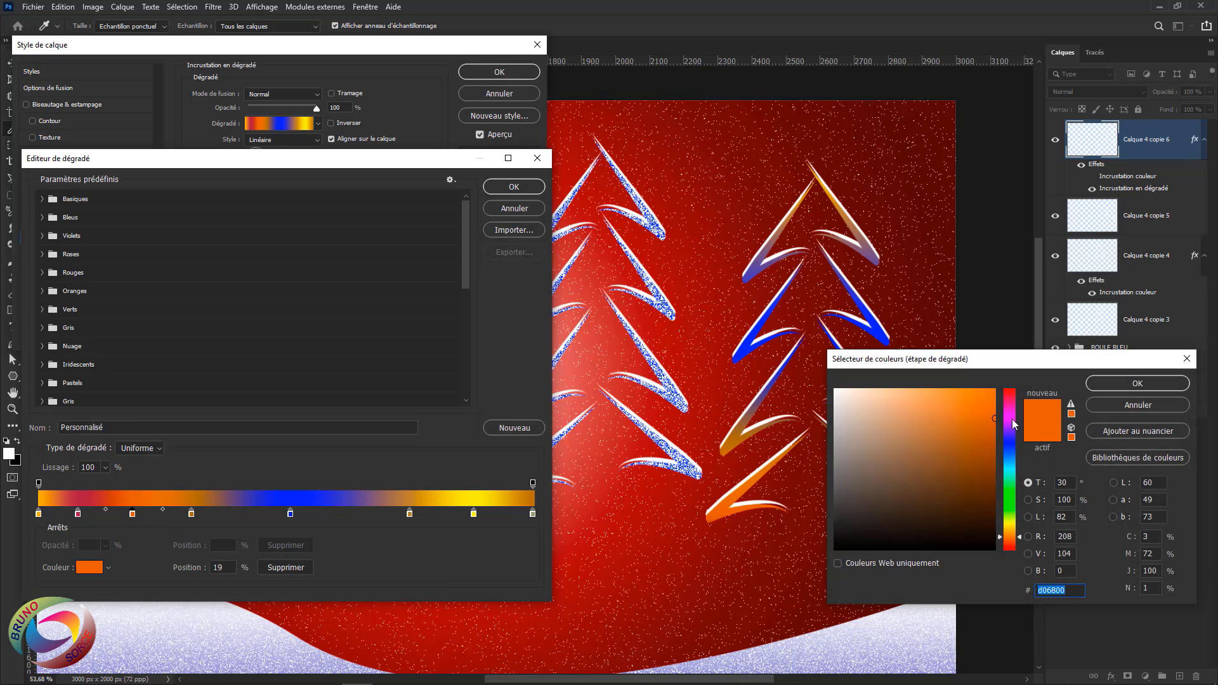
{"action": "left_click", "coordinate": [1012, 421]}
{"action": "key", "text": "Return"}
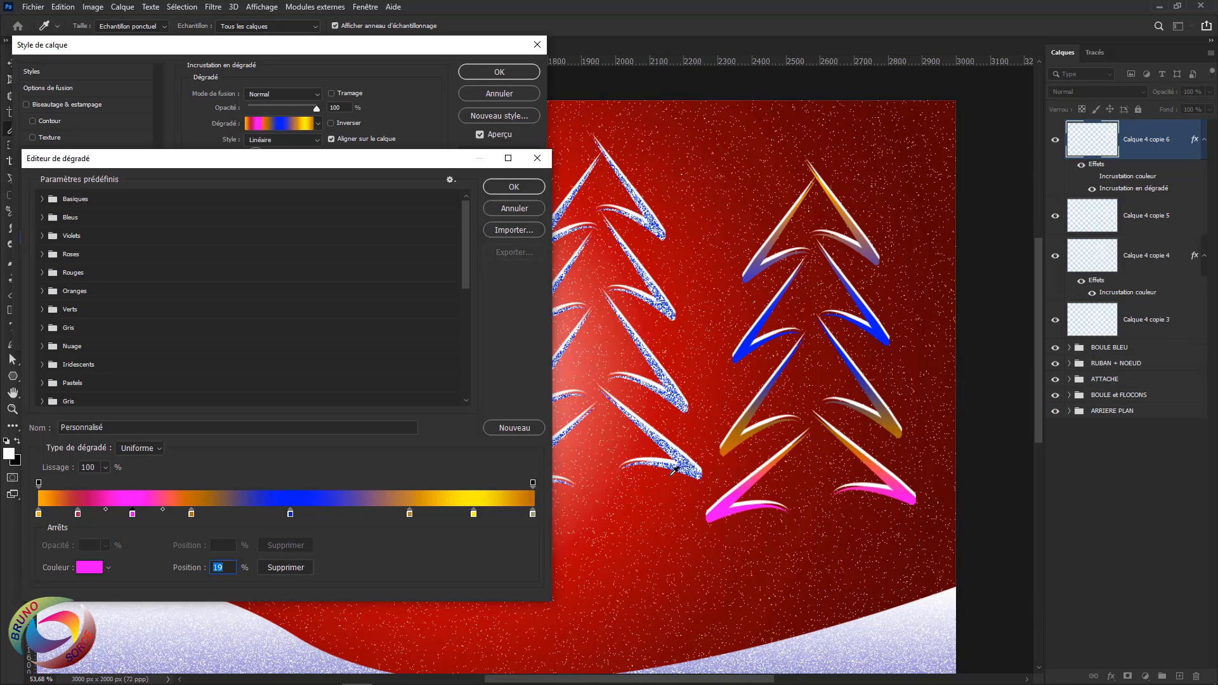
{"action": "left_click", "coordinate": [527, 191]}
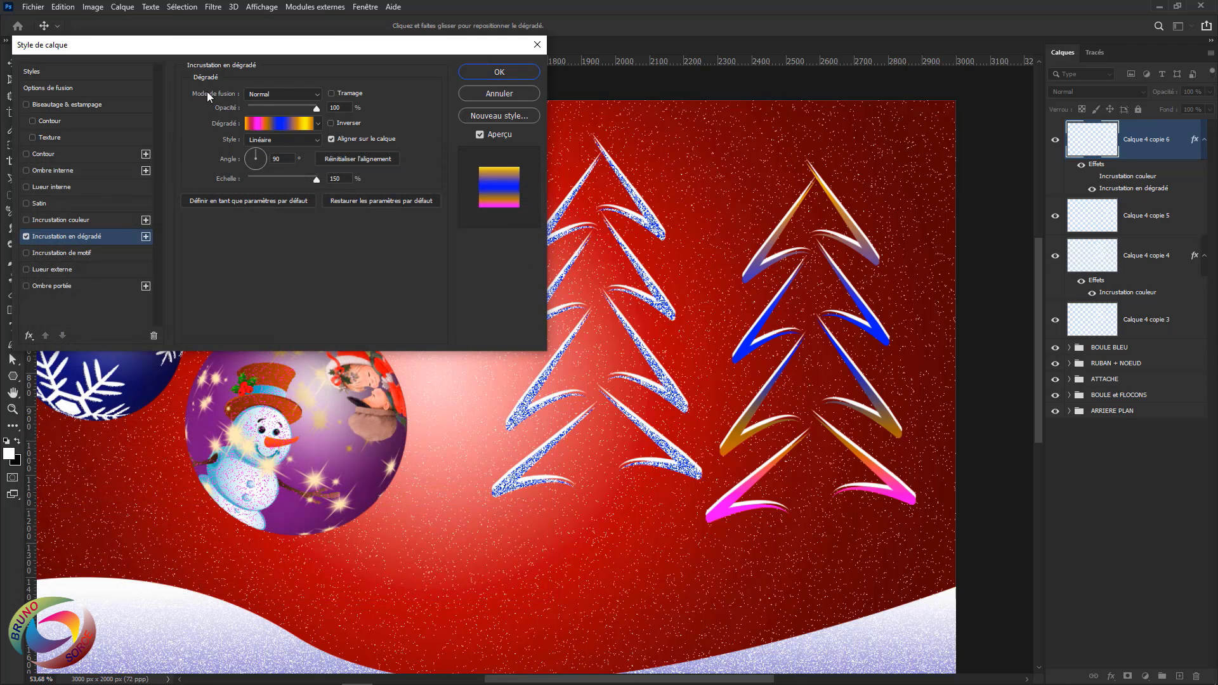
Set the gradient overlay to Fondu blending at 51% opacity with the gradient reversed, and apply the style
{"action": "left_click", "coordinate": [278, 96]}
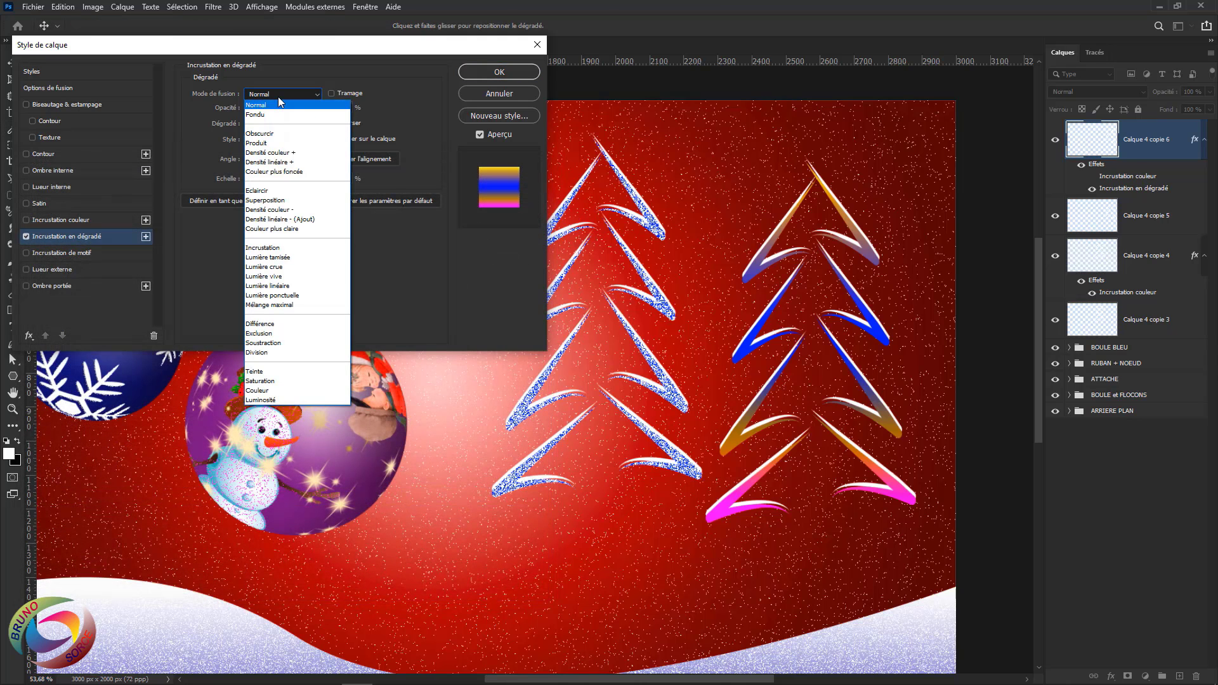
{"action": "left_click", "coordinate": [278, 115]}
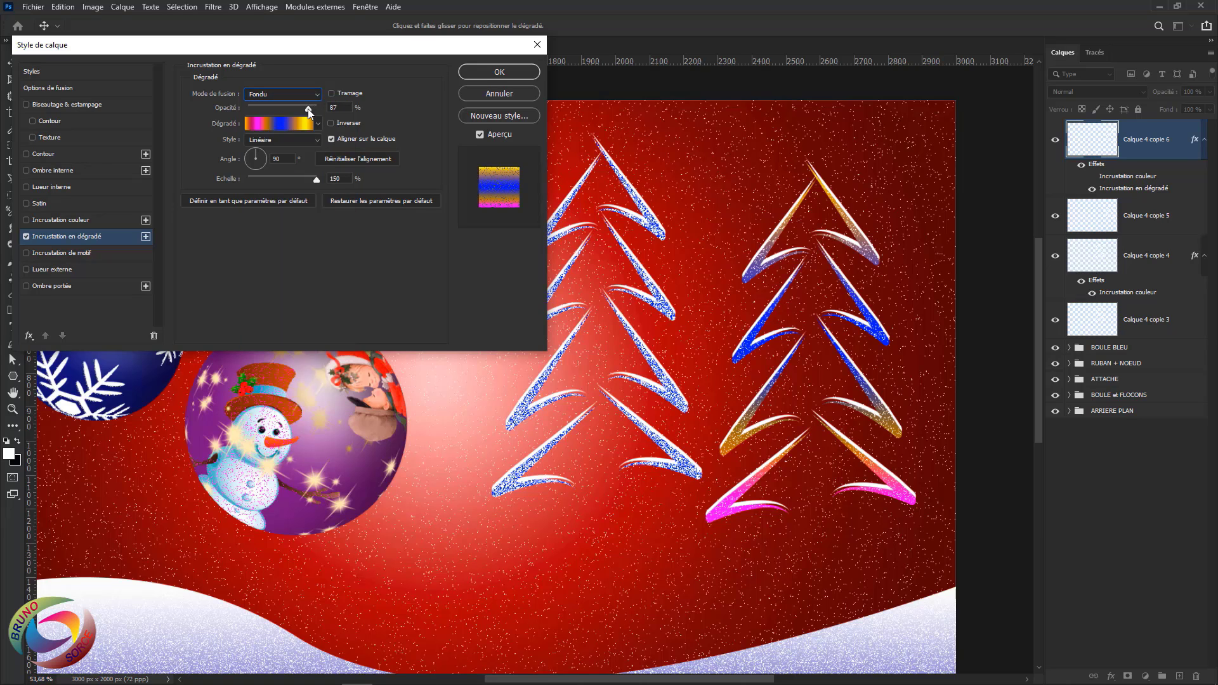
{"action": "left_click_drag", "start_coordinate": [316, 111], "coordinate": [281, 107]}
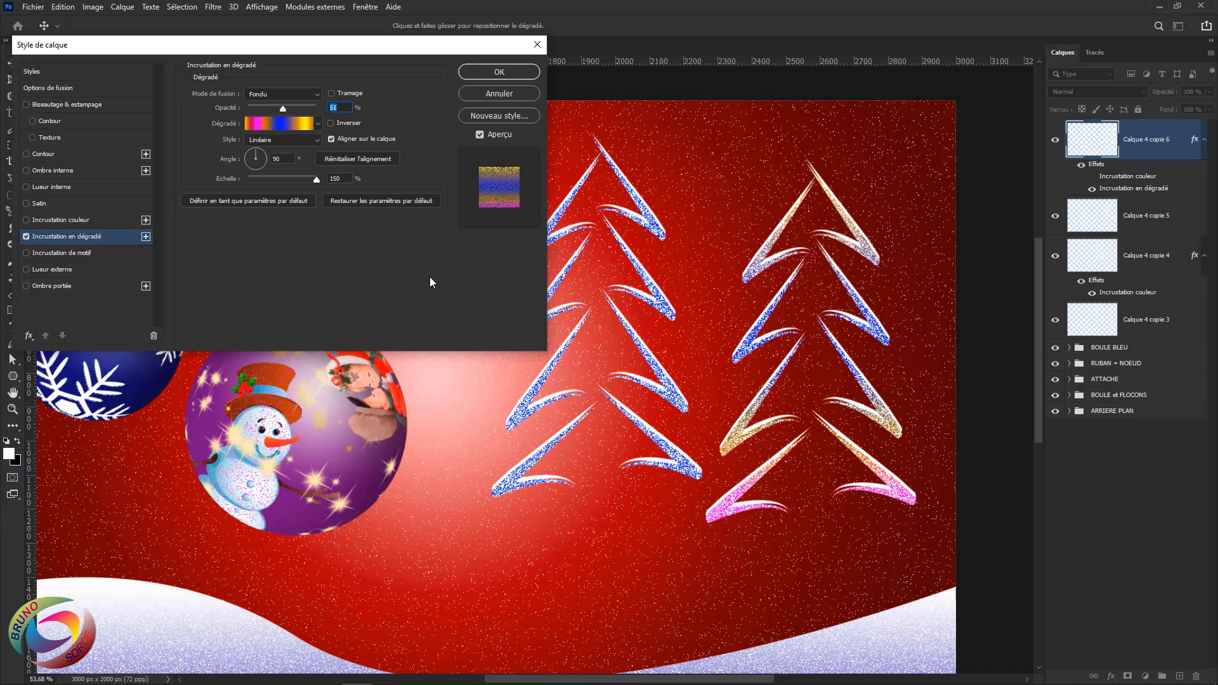
{"action": "key", "text": "Return"}
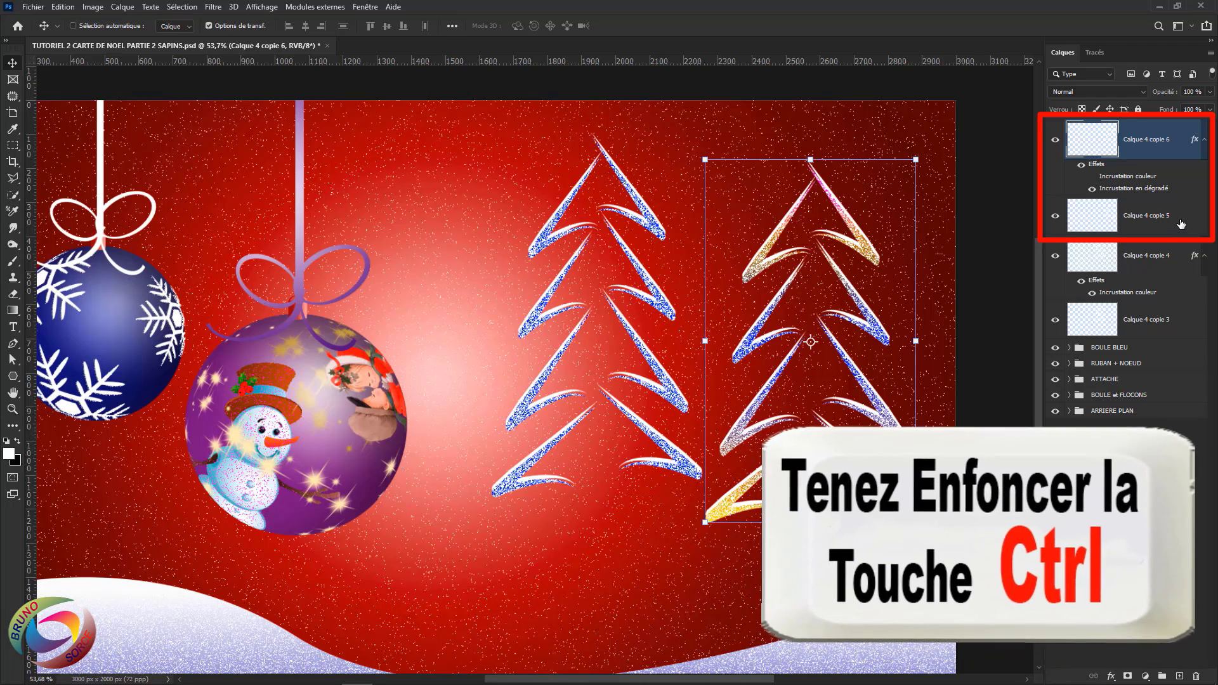
Link the layers Calque 4 copie 6 and Calque 4 copie 5
{"action": "left_click", "coordinate": [1181, 223], "text": "ctrl"}
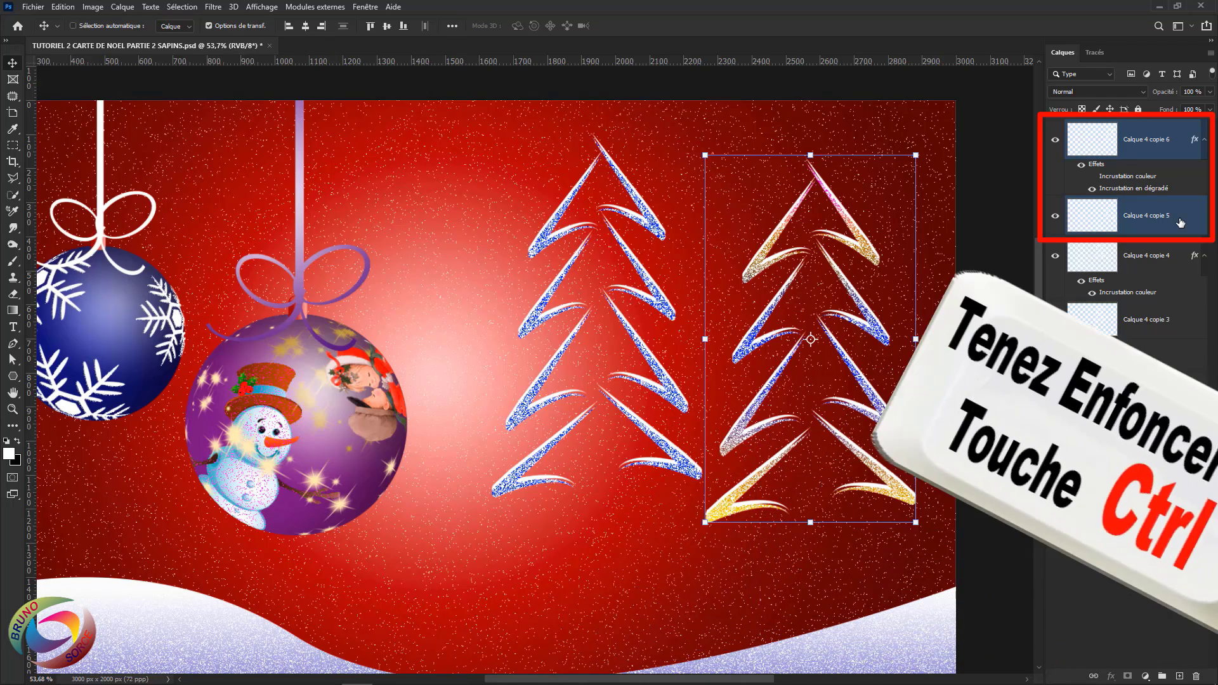
{"action": "right_click", "coordinate": [1181, 223]}
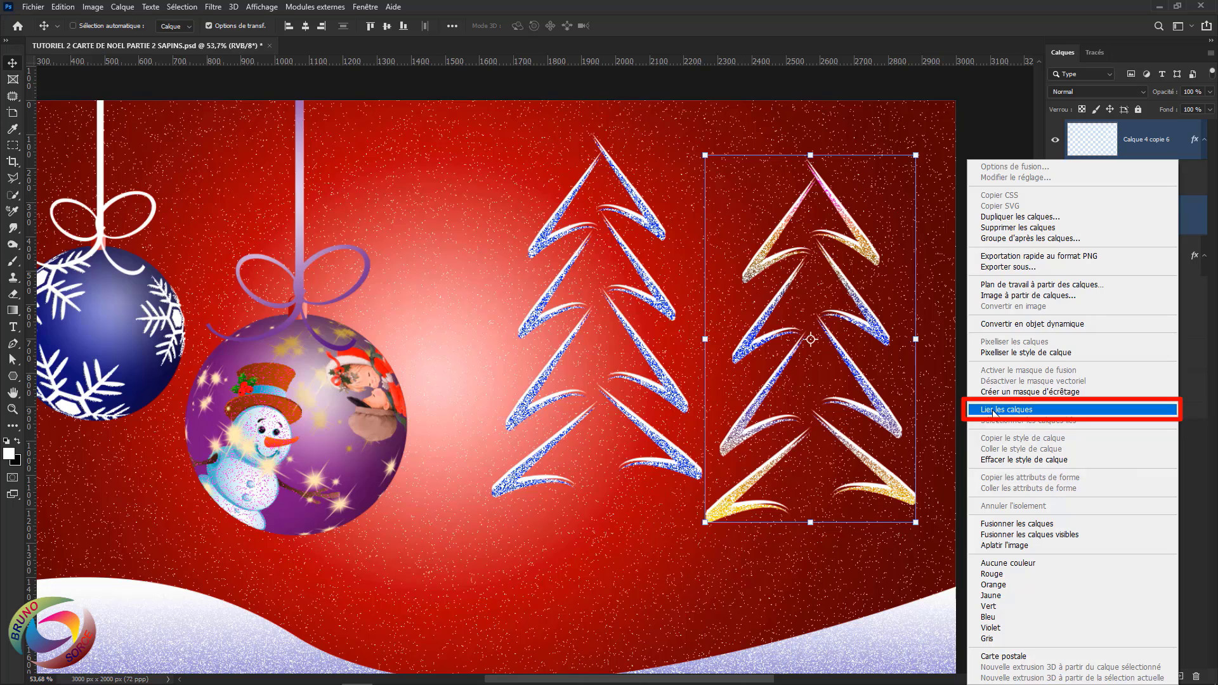
{"action": "left_click", "coordinate": [994, 410]}
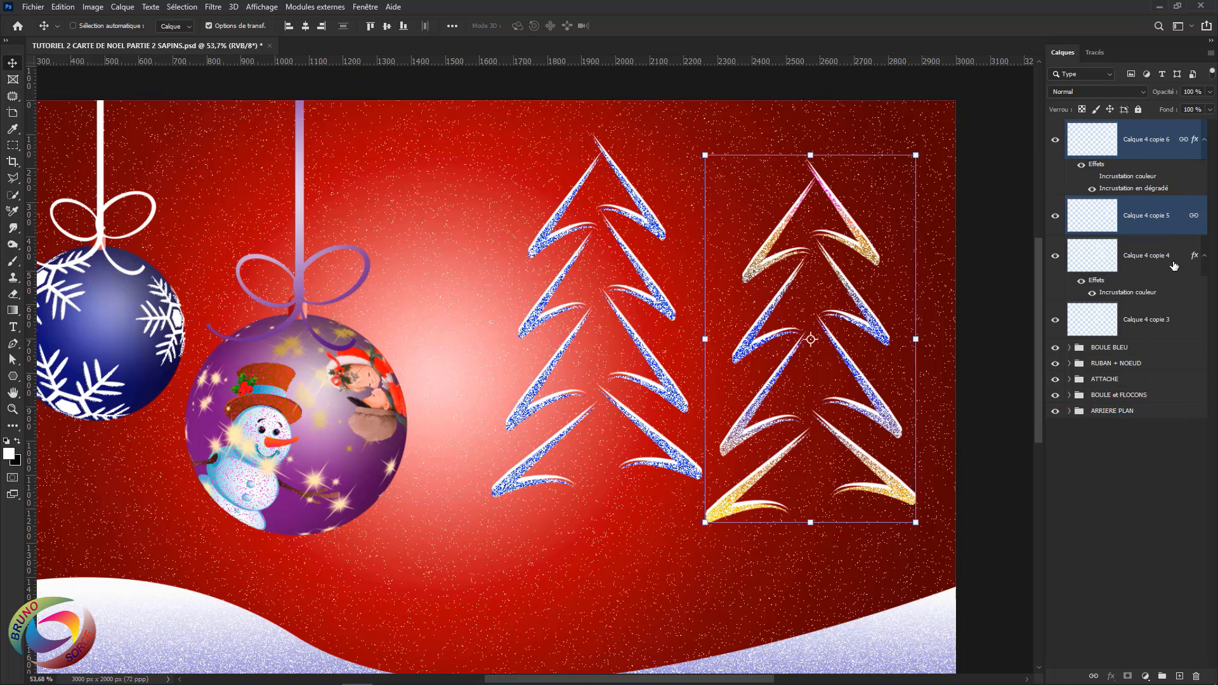
Scale the linked multicolour tree to about 97% width and 96% height and shift it slightly up and left
{"action": "left_click_drag", "start_coordinate": [825, 242], "coordinate": [807, 222]}
{"action": "mouse_move", "coordinate": [793, 135]}
{"action": "left_mouse_down"}
{"action": "mouse_move", "coordinate": [793, 315]}
{"action": "mouse_move", "coordinate": [793, 149]}
{"action": "left_mouse_up"}
{"action": "mouse_move", "coordinate": [898, 325]}
{"action": "left_mouse_down"}
{"action": "mouse_move", "coordinate": [960, 327]}
{"action": "mouse_move", "coordinate": [892, 325]}
{"action": "left_mouse_up"}
{"action": "left_click_drag", "start_coordinate": [878, 338], "coordinate": [893, 338]}
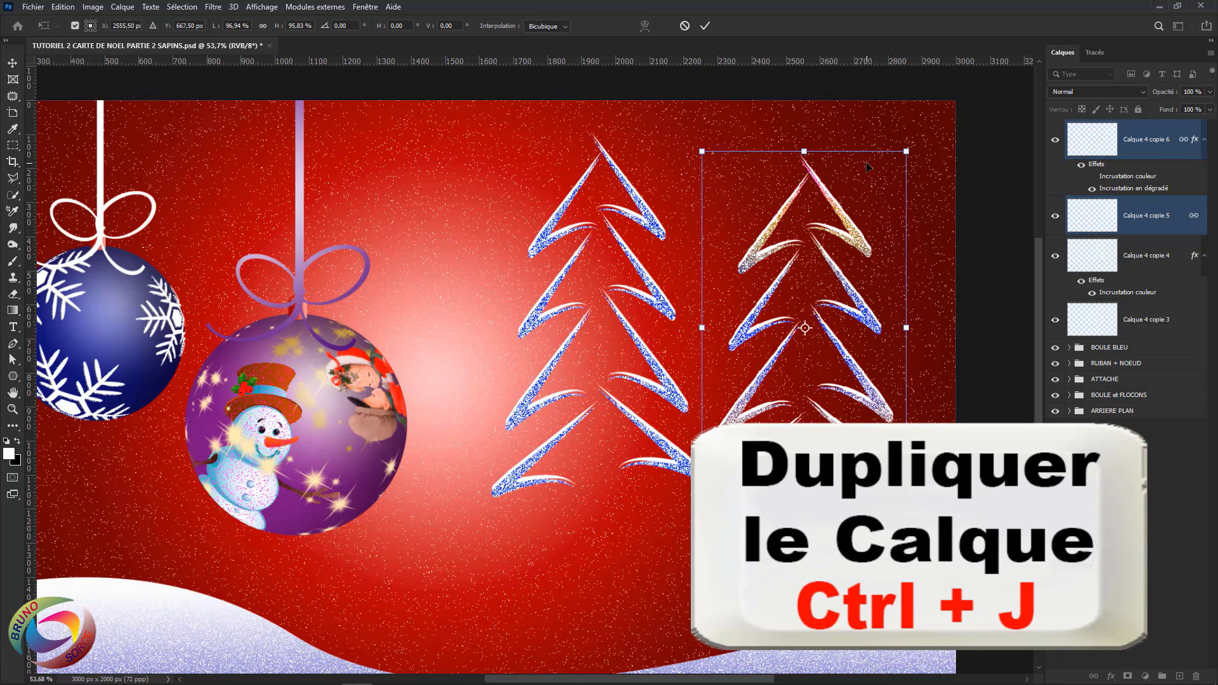
{"action": "key", "text": "Return"}
Duplicate the multicolour tree to the left of the blue tree, over the purple bauble, and unlink the copy's two layers
{"action": "key", "text": "ctrl+j"}
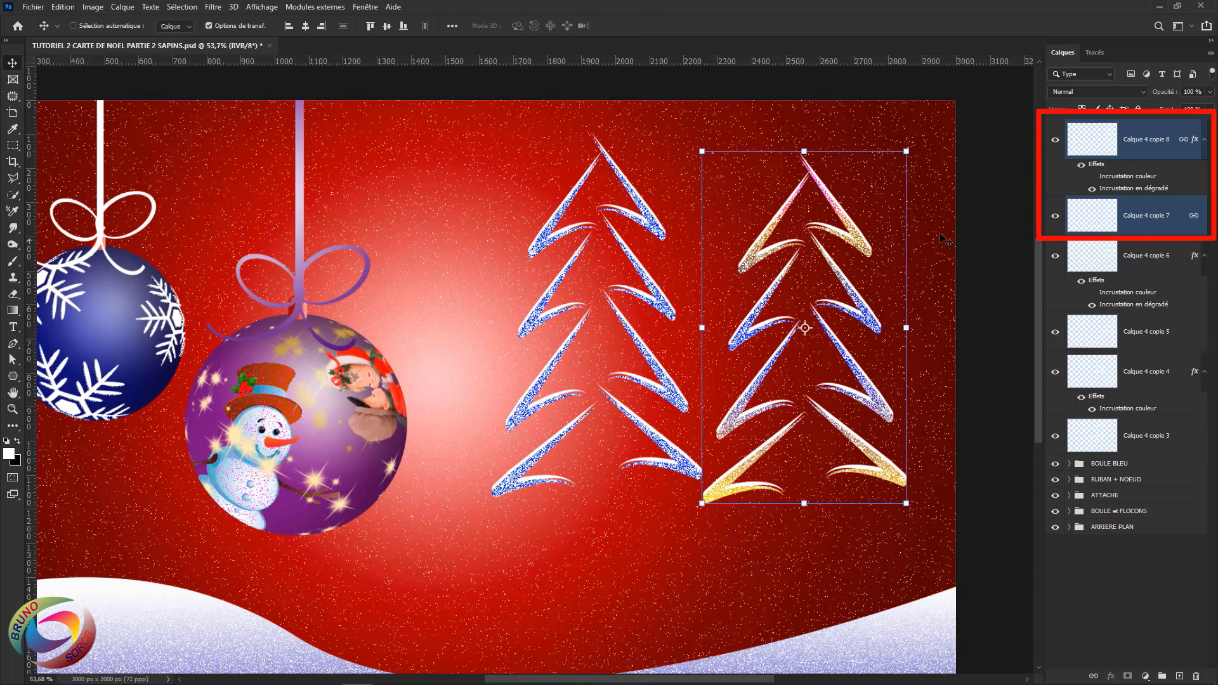
{"action": "left_click_drag", "start_coordinate": [854, 236], "coordinate": [423, 276]}
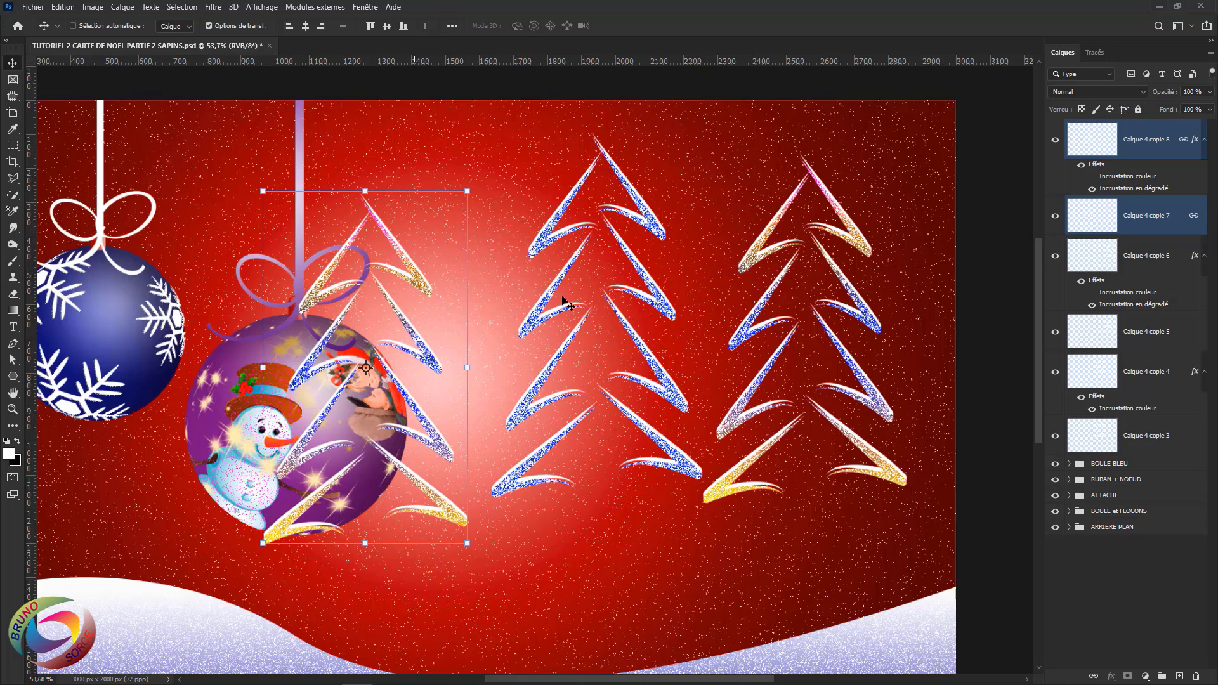
{"action": "right_click", "coordinate": [1169, 150]}
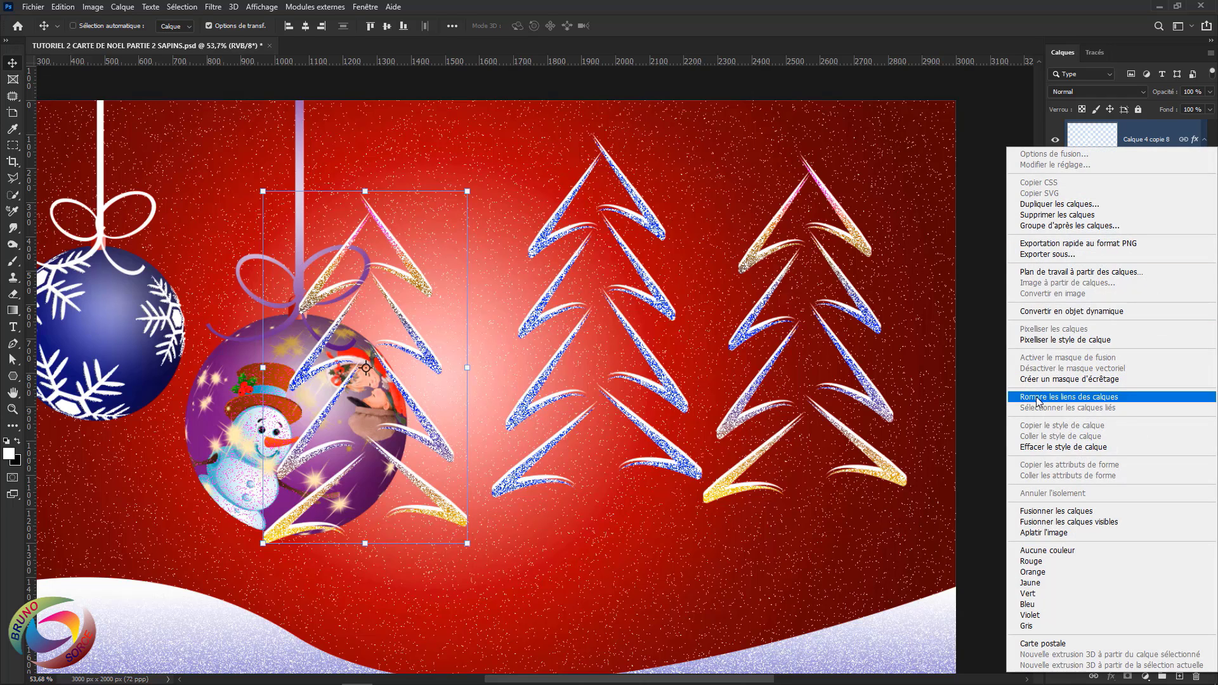
{"action": "left_click", "coordinate": [1038, 398]}
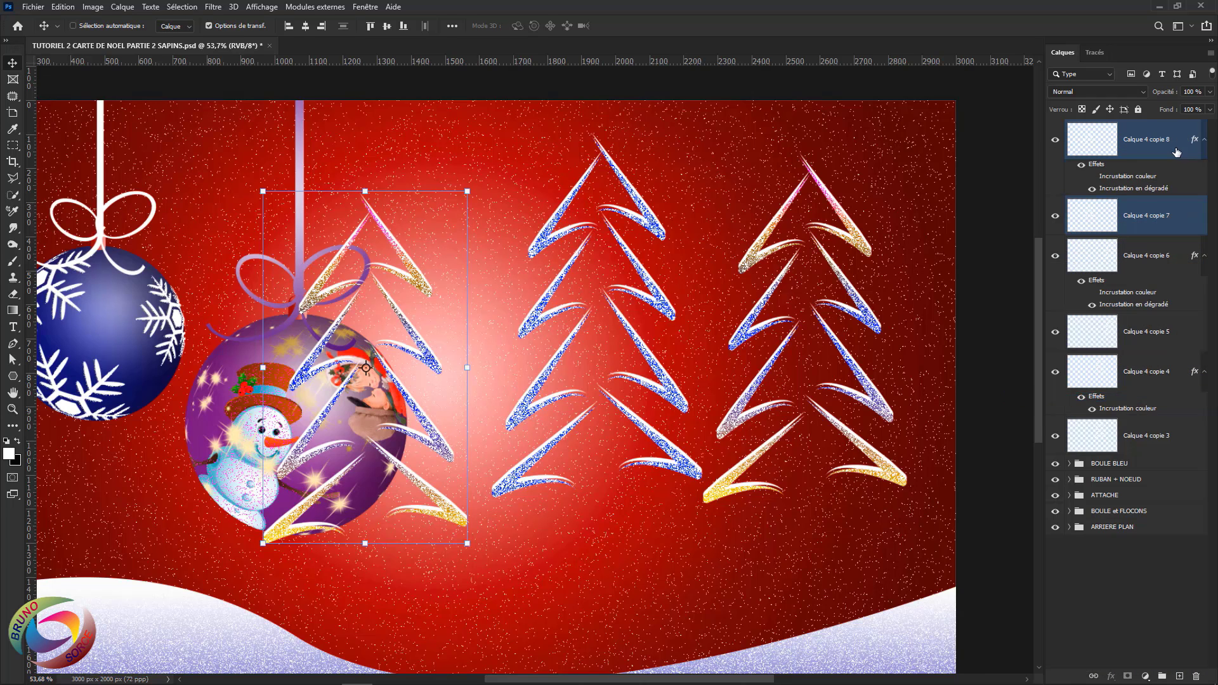
Replace the gradient overlay on Calque 4 copie 8 with a pattern overlay
{"action": "double_click", "coordinate": [1128, 189]}
{"action": "left_click_drag", "start_coordinate": [265, 45], "coordinate": [835, 96]}
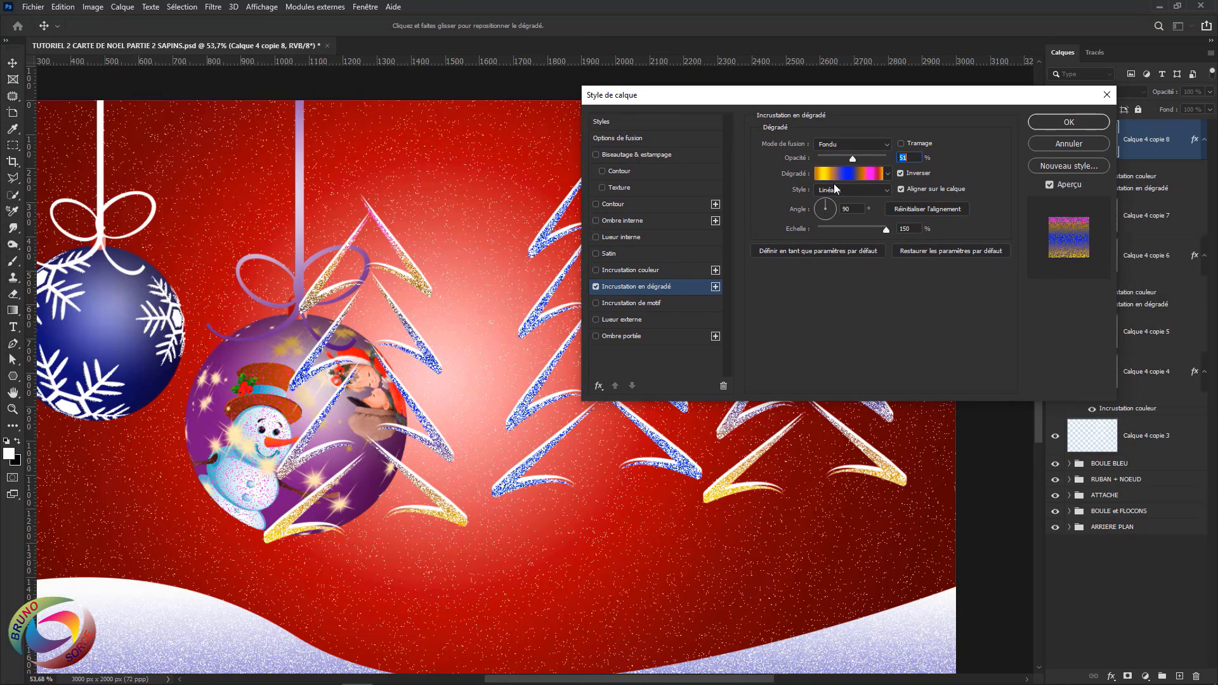
{"action": "left_click", "coordinate": [596, 286]}
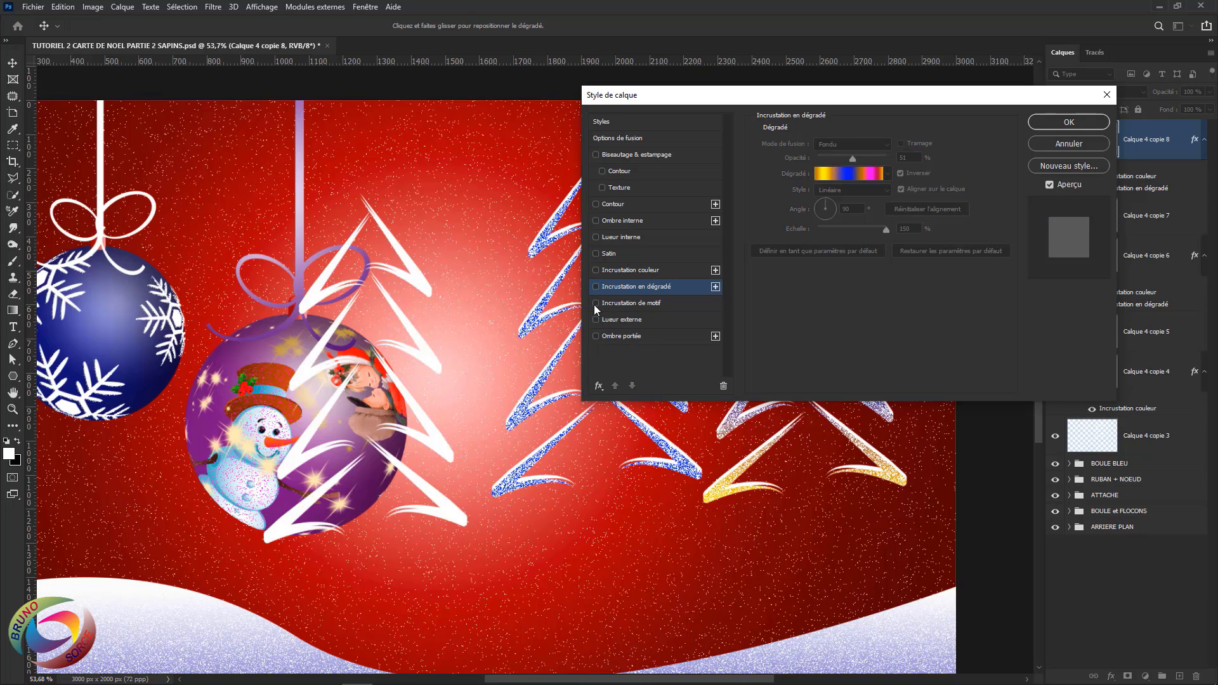
{"action": "left_click", "coordinate": [596, 302]}
{"action": "left_click", "coordinate": [596, 303]}
{"action": "left_click", "coordinate": [596, 286]}
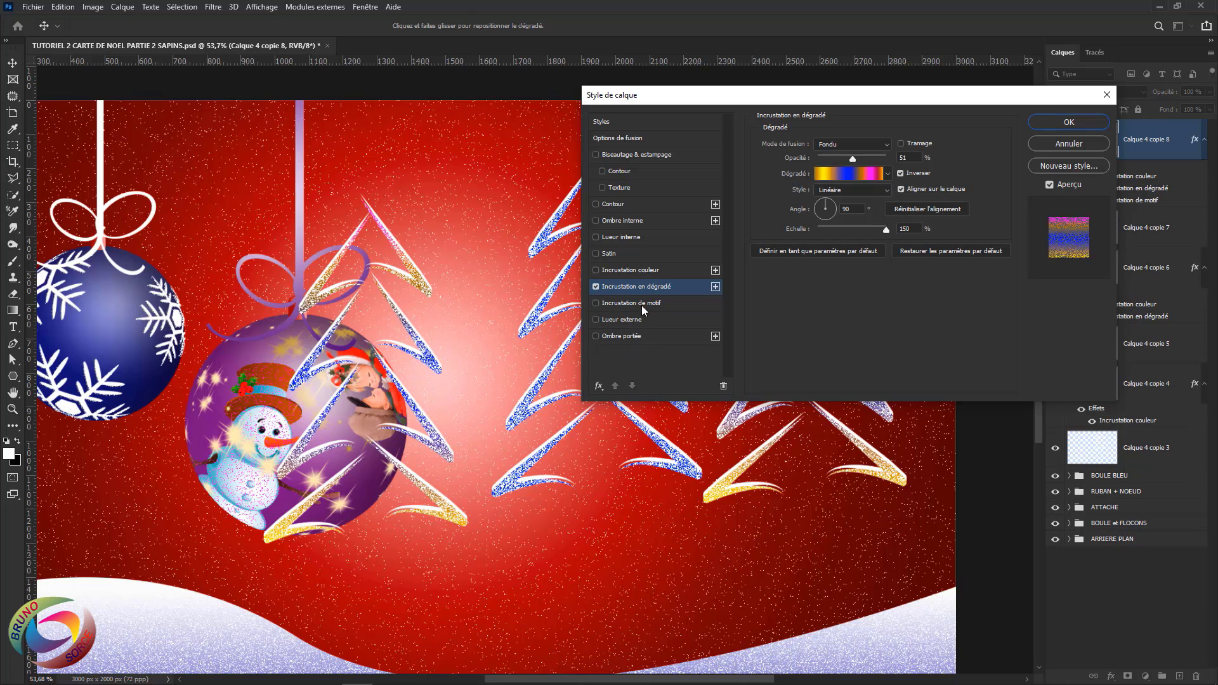
{"action": "left_click", "coordinate": [596, 287]}
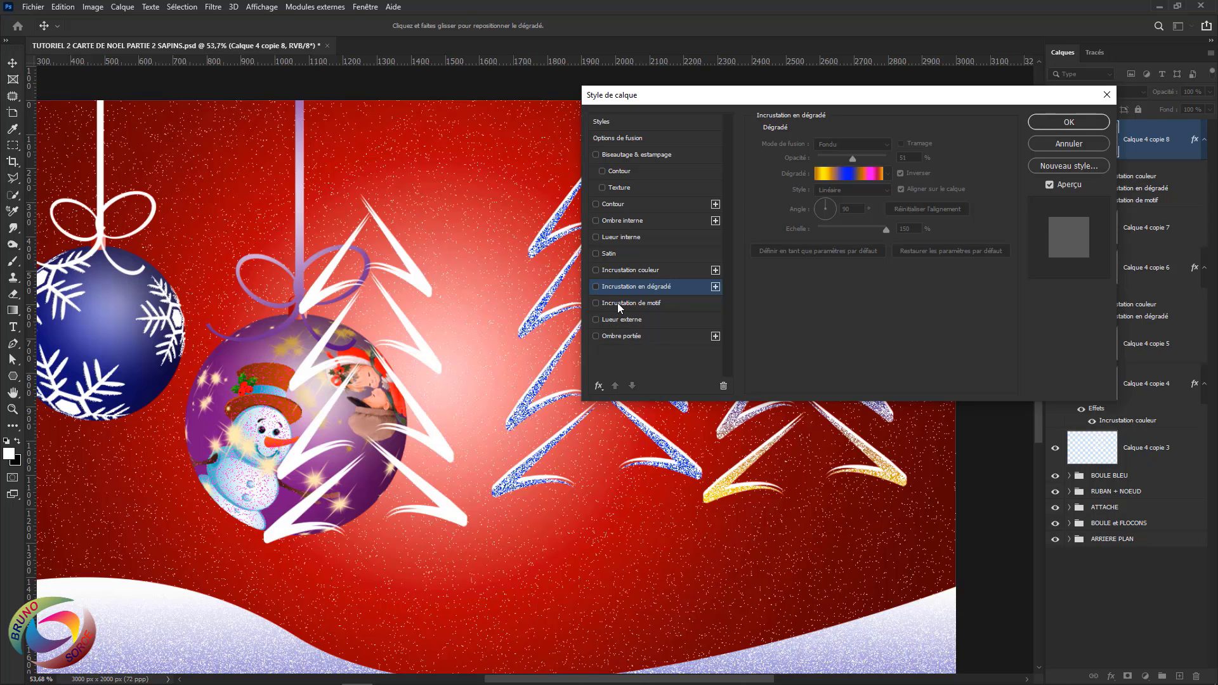
{"action": "left_click", "coordinate": [618, 303]}
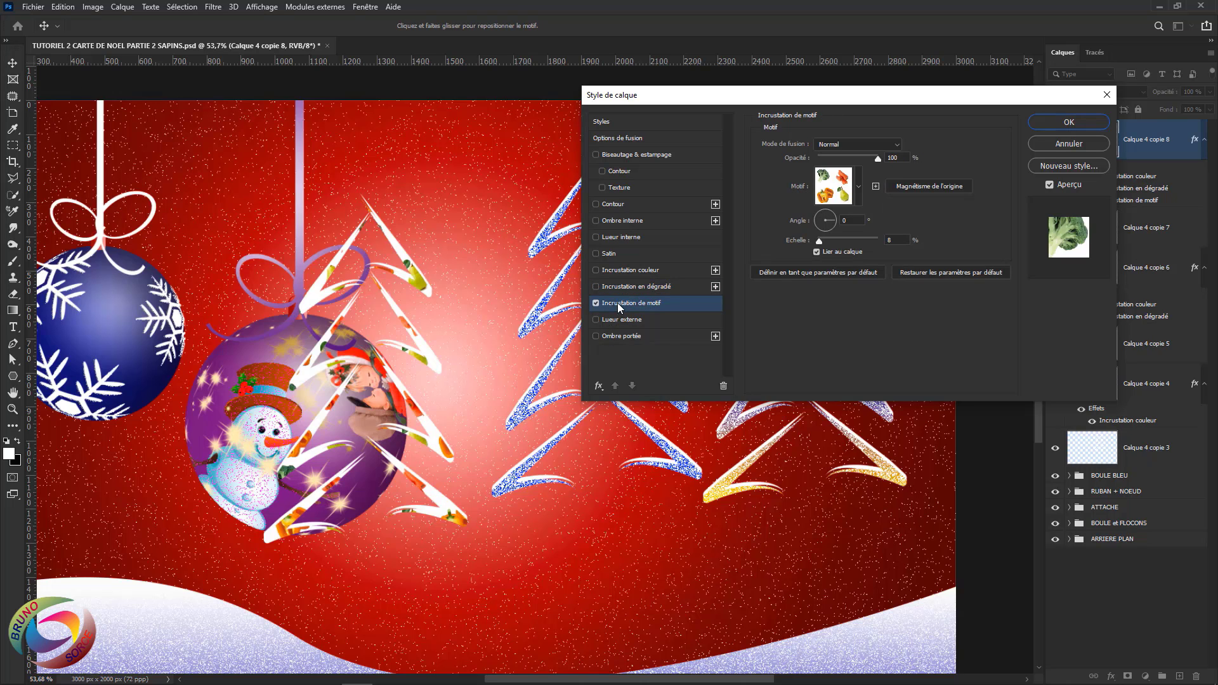
Try the dark grey and black leather patterns from the Cuir 01 set as the overlay's pattern
{"action": "left_click", "coordinate": [859, 191]}
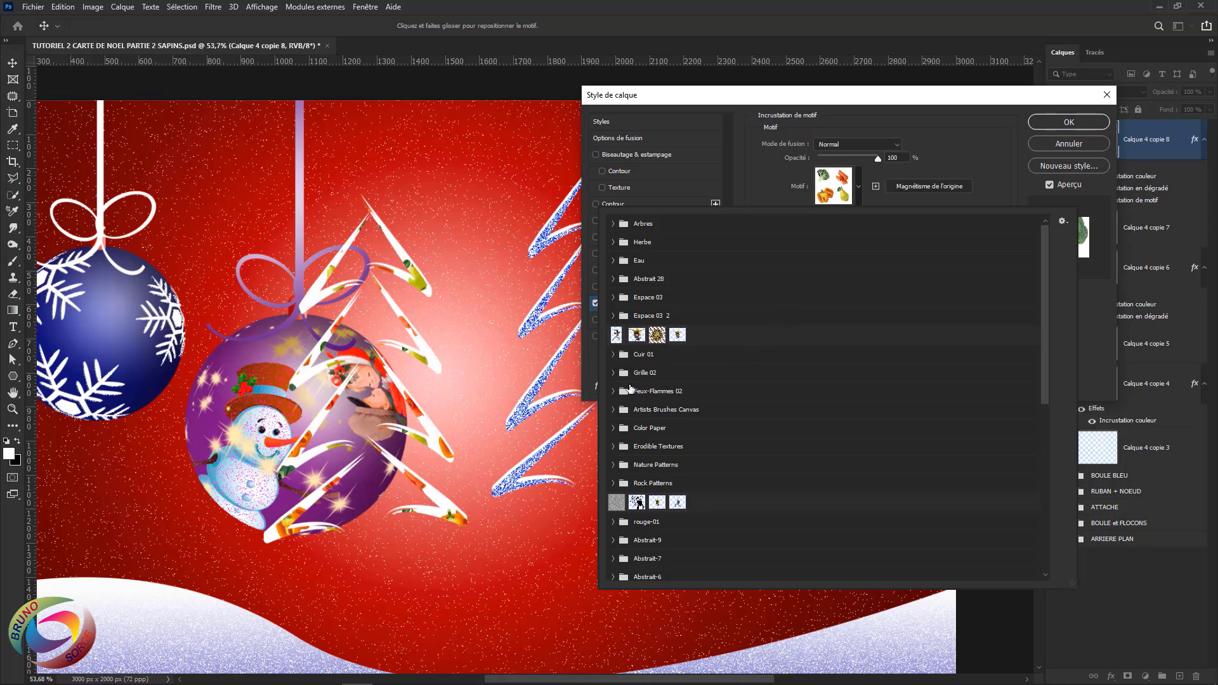
{"action": "left_click", "coordinate": [613, 354]}
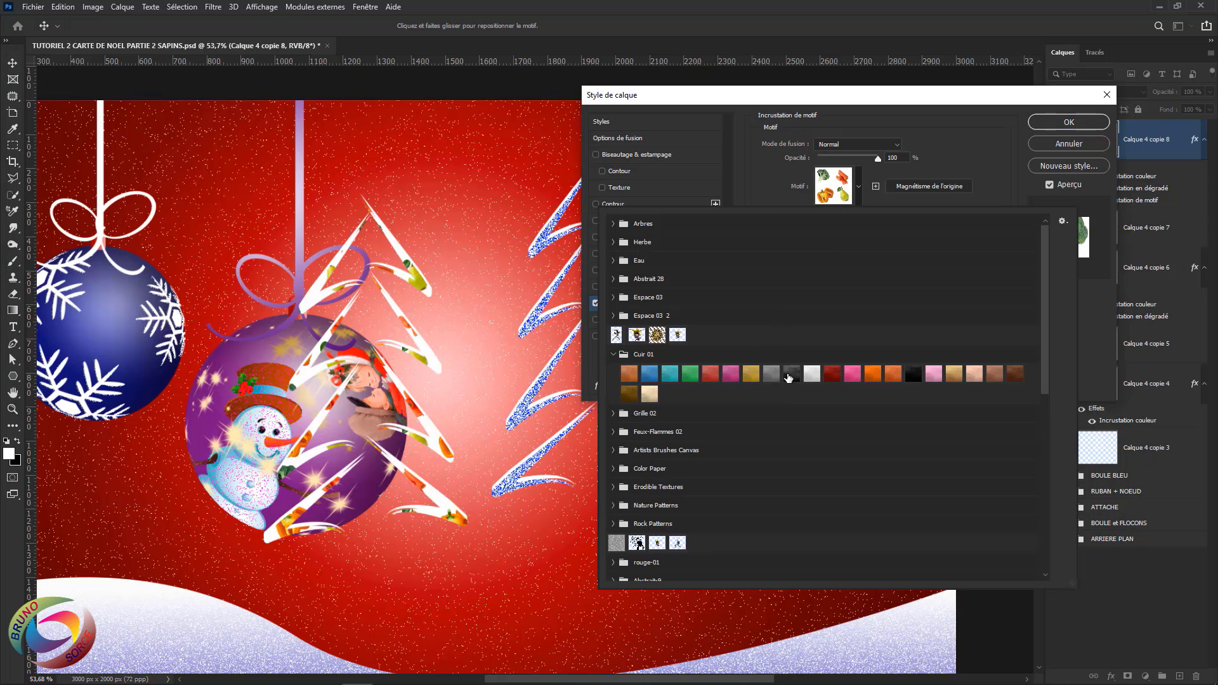
{"action": "left_click", "coordinate": [792, 374]}
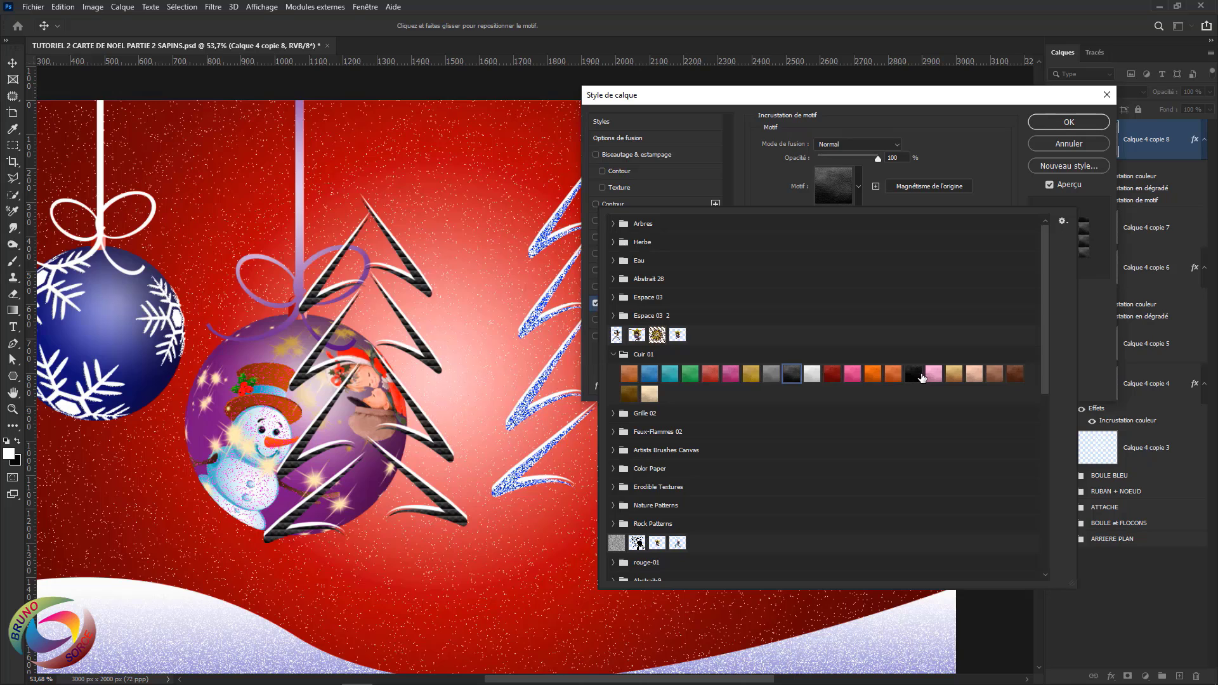
{"action": "left_click", "coordinate": [914, 379]}
Set the overlay's pattern to an orange flame texture from the Feux-Flammes 02 set
{"action": "scroll", "coordinate": [660, 383], "scroll_direction": "down", "scroll_amount": 3}
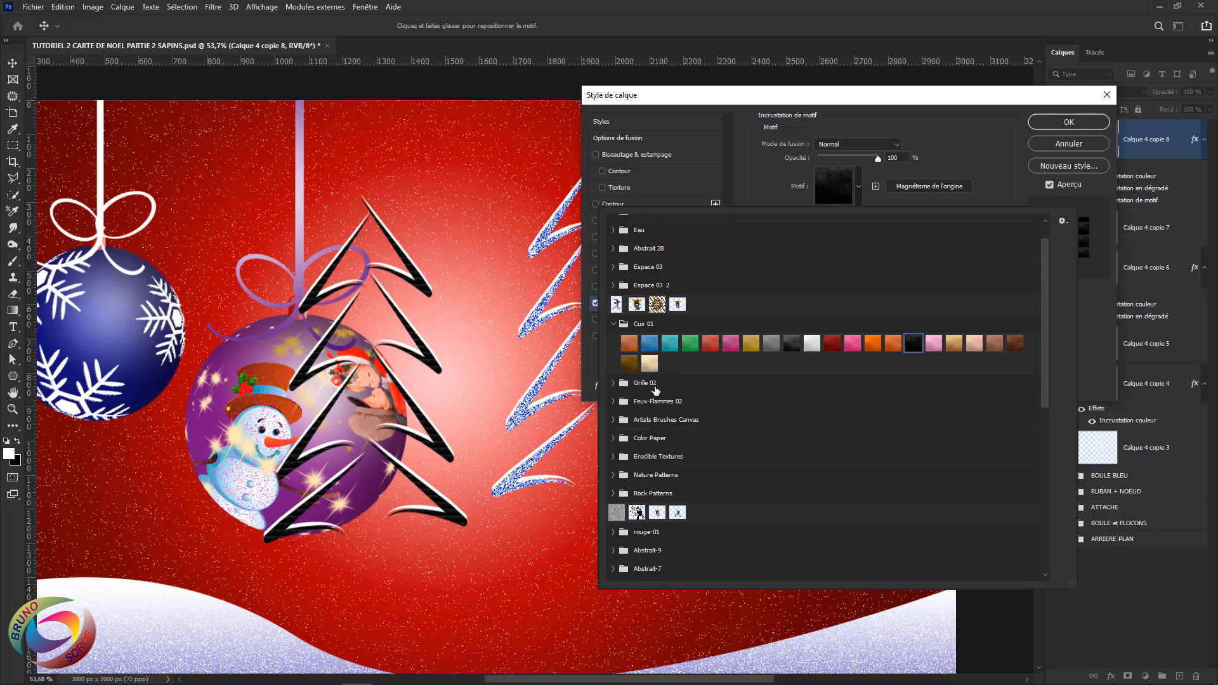
{"action": "left_click", "coordinate": [613, 406]}
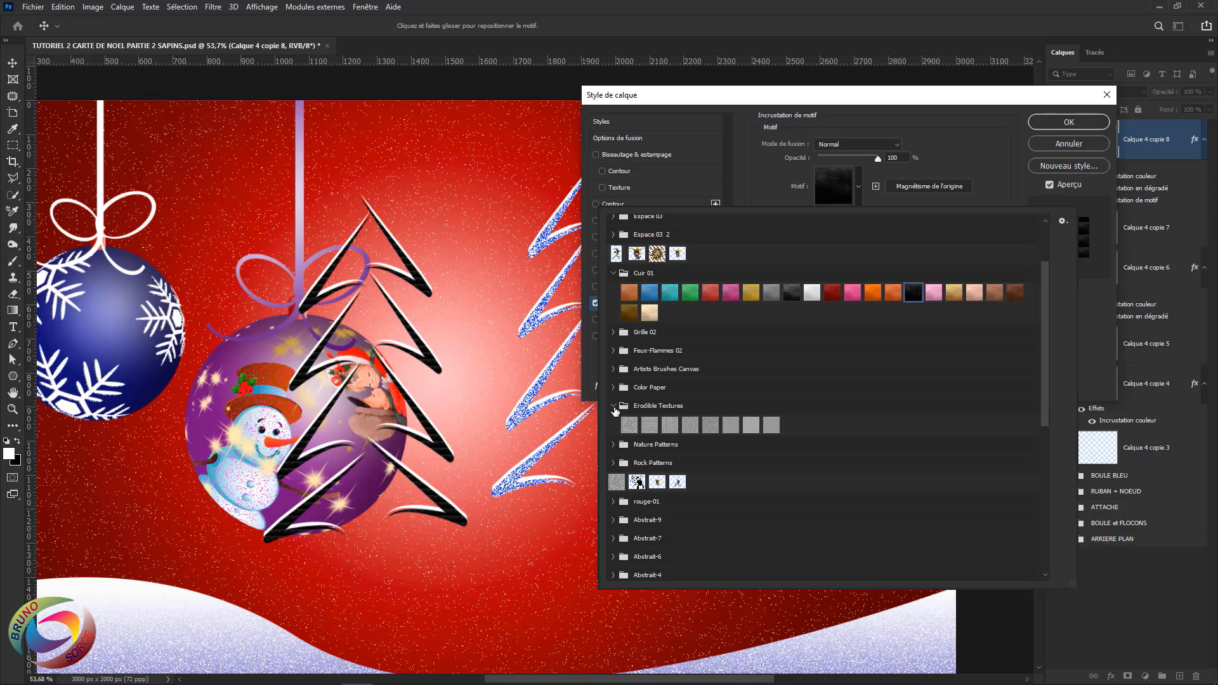
{"action": "left_click", "coordinate": [613, 387]}
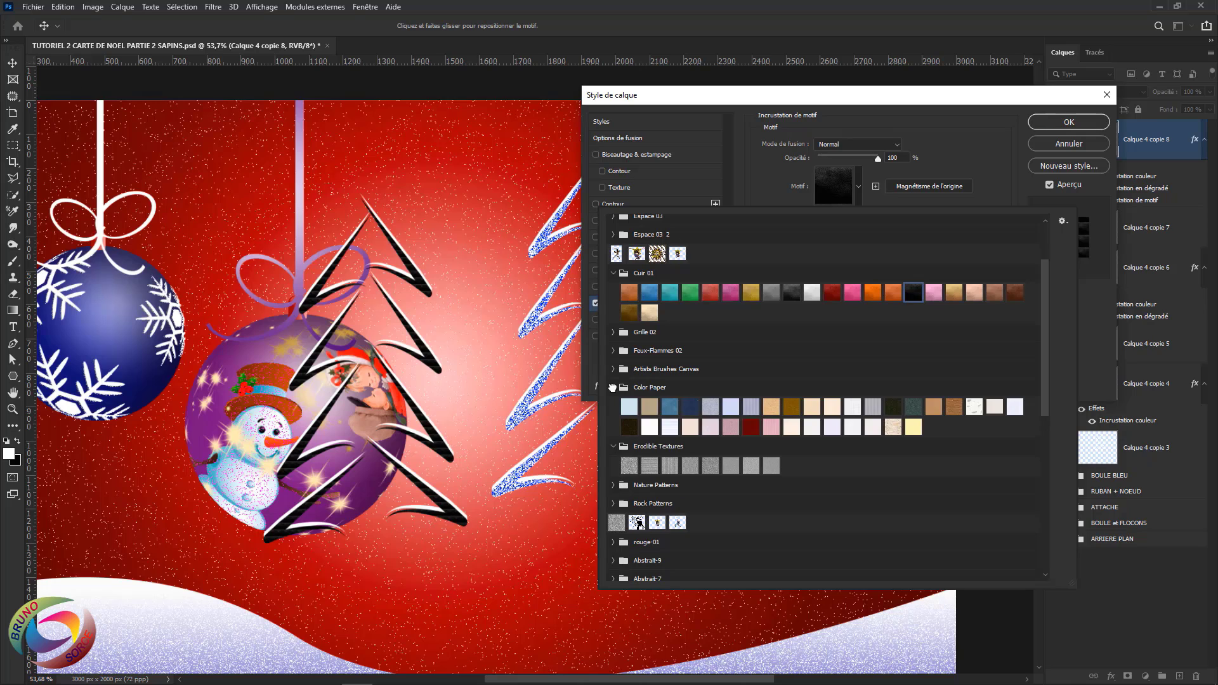
{"action": "left_click", "coordinate": [613, 350]}
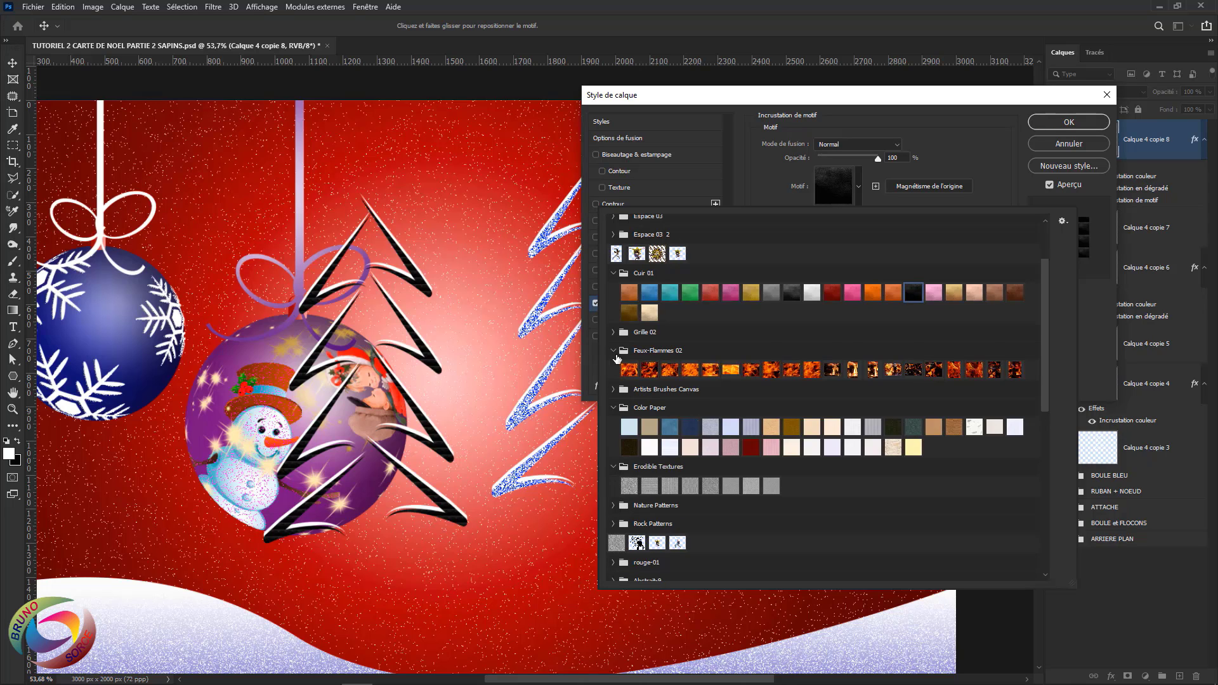
{"action": "left_click", "coordinate": [809, 374]}
{"action": "key", "text": "Return"}
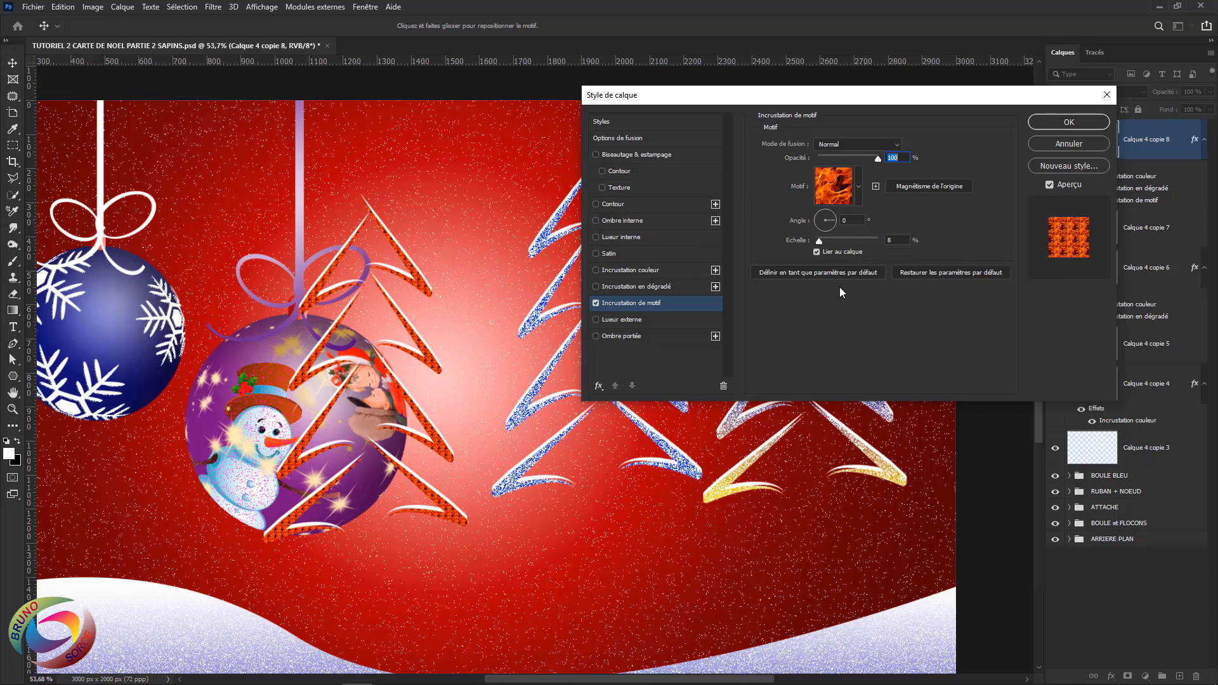
Set the pattern overlay to 99% scale and Fondu blending at 64% opacity, and apply the style
{"action": "left_click_drag", "start_coordinate": [821, 241], "coordinate": [848, 242]}
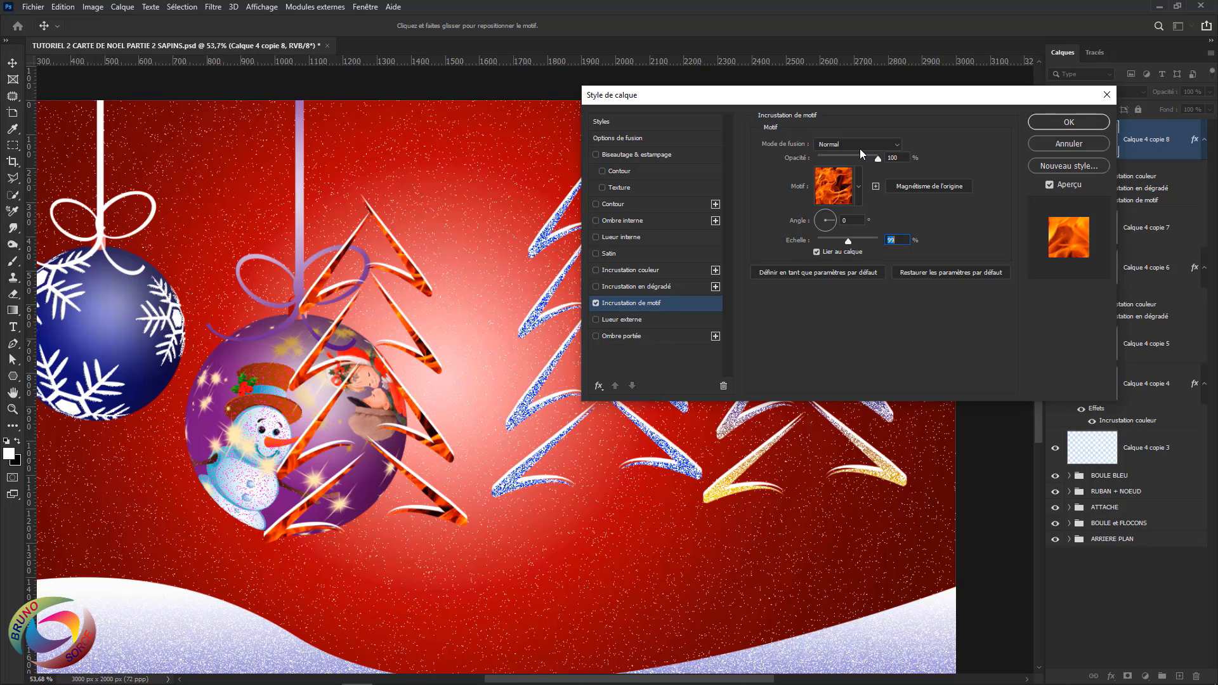
{"action": "left_click", "coordinate": [843, 144]}
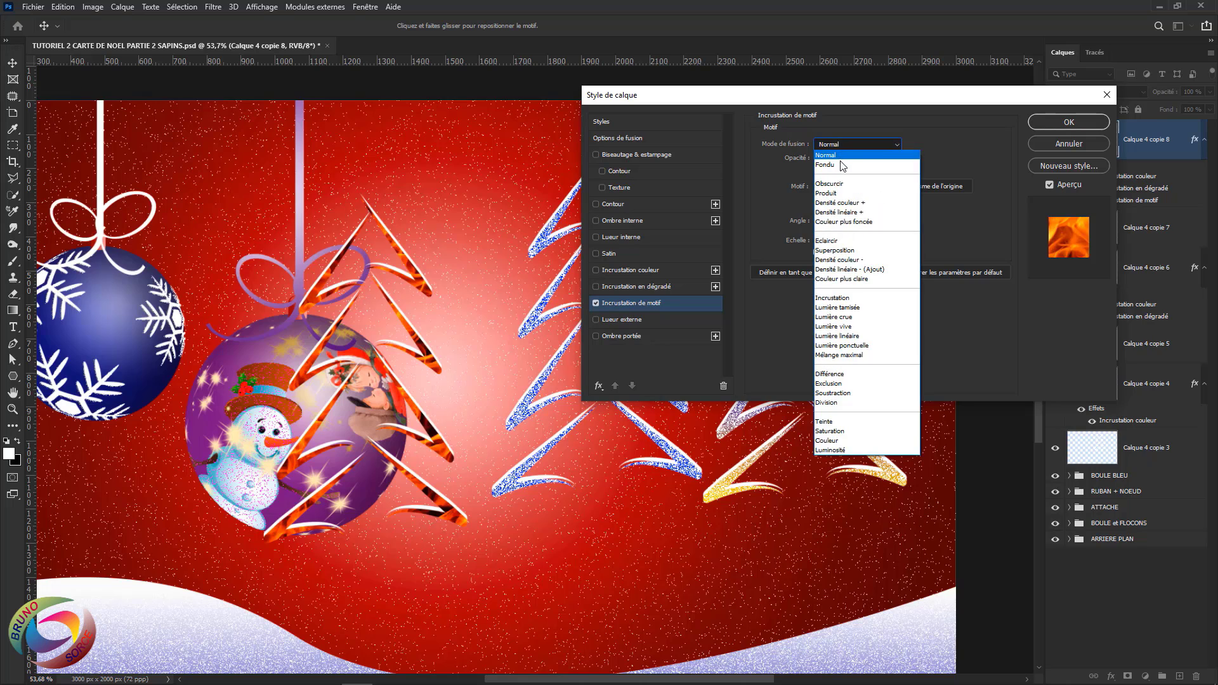
{"action": "left_click", "coordinate": [877, 160]}
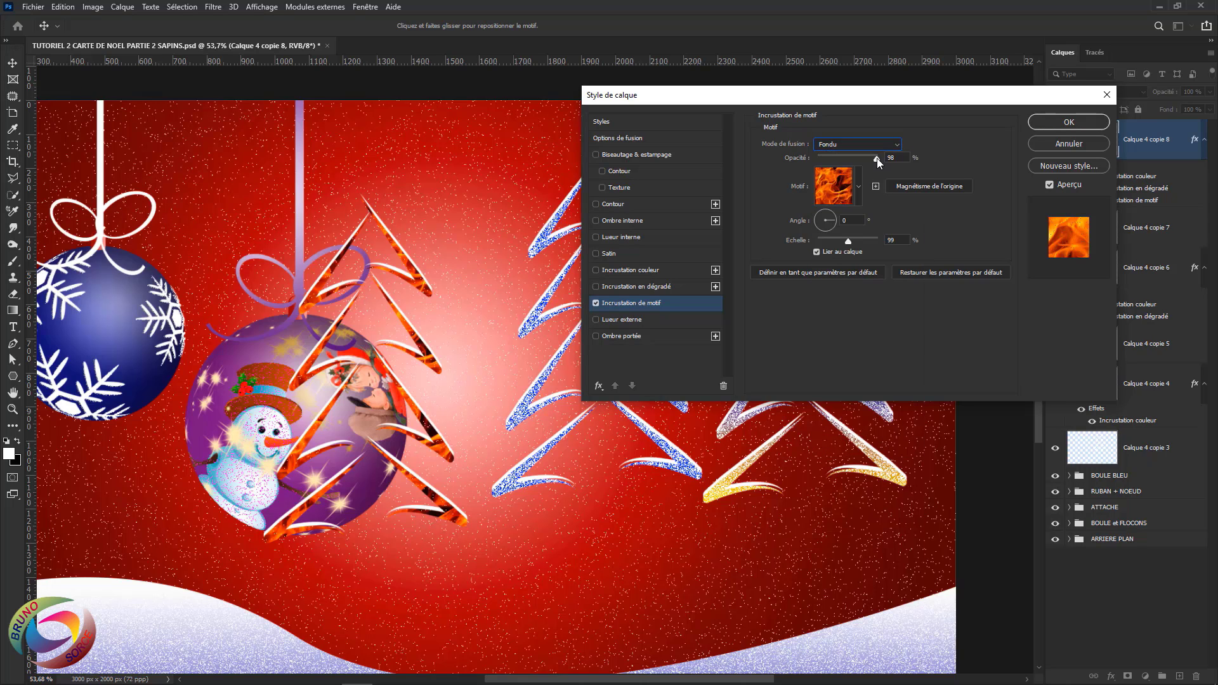
{"action": "left_click_drag", "start_coordinate": [877, 158], "coordinate": [855, 160]}
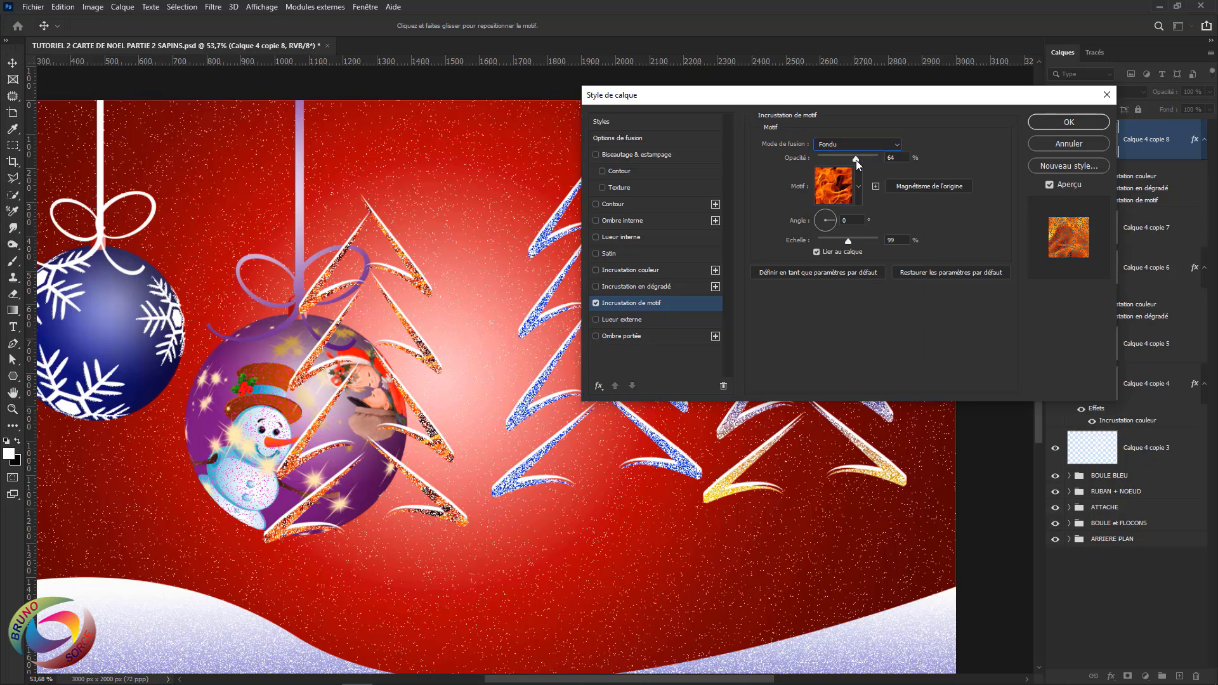
{"action": "left_click", "coordinate": [1056, 122]}
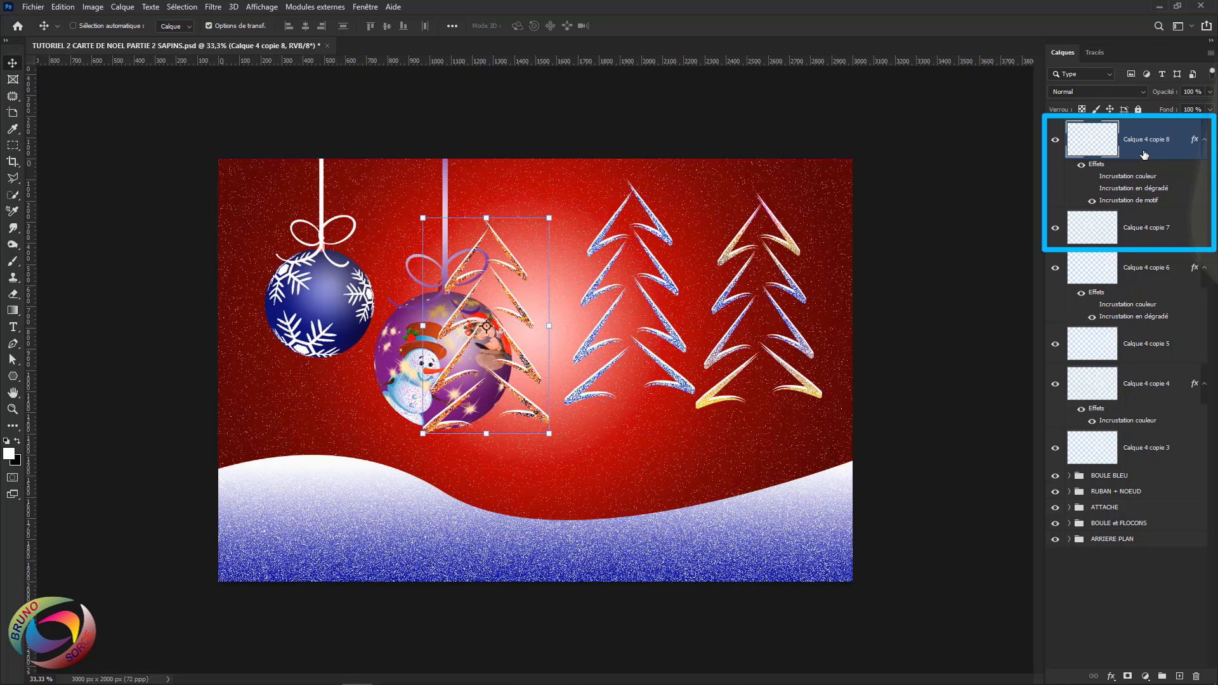
Merge the layers Calque 4 copie 8 and Calque 4 copie 7 and rename the result SAPIN FEU
{"action": "key", "text": "ctrl"}
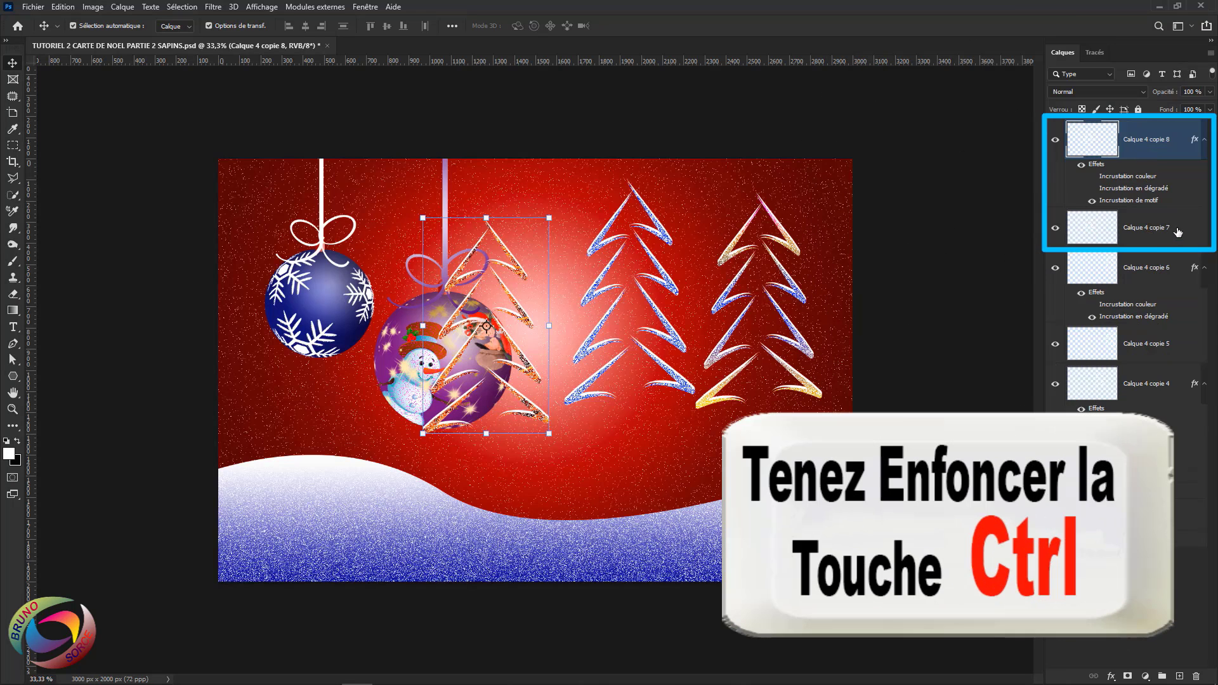
{"action": "left_click", "coordinate": [1178, 233], "text": "ctrl"}
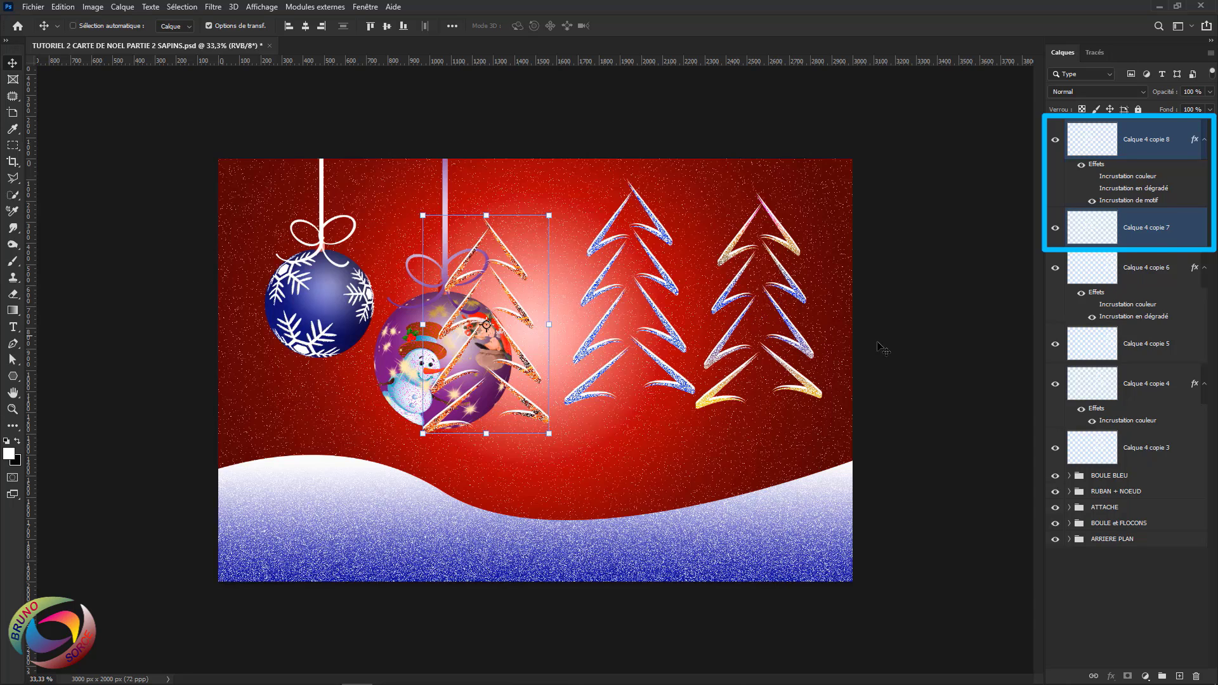
{"action": "right_click", "coordinate": [1179, 155]}
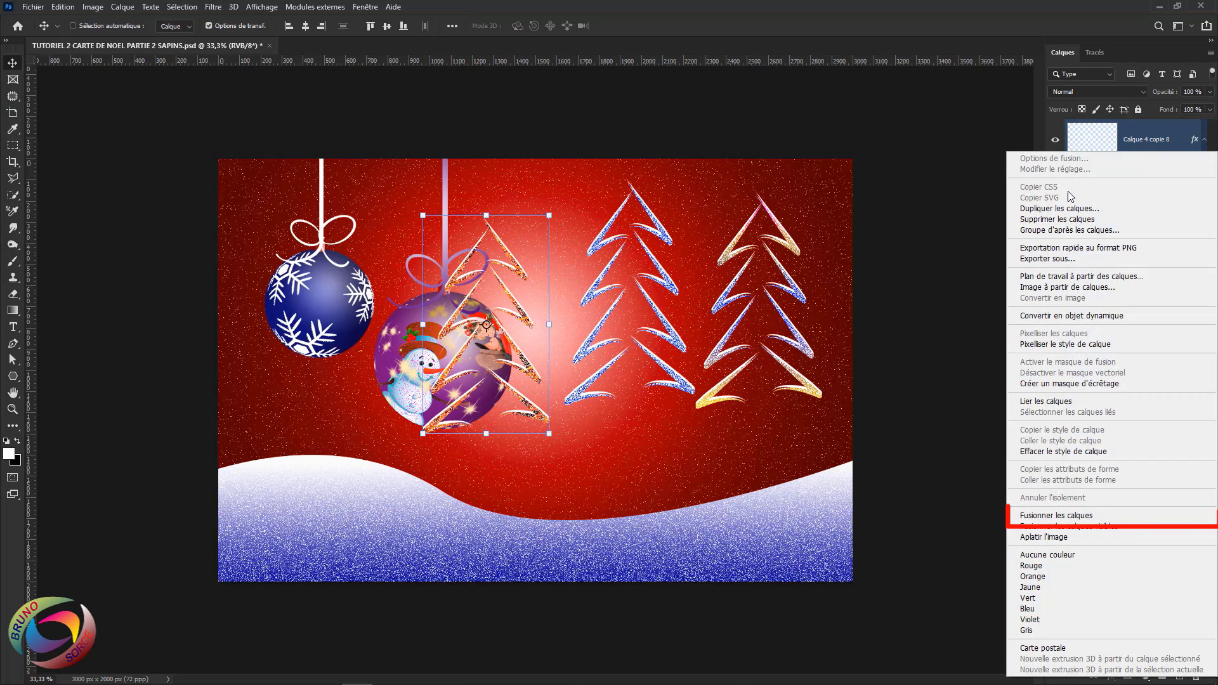
{"action": "left_click", "coordinate": [1046, 516]}
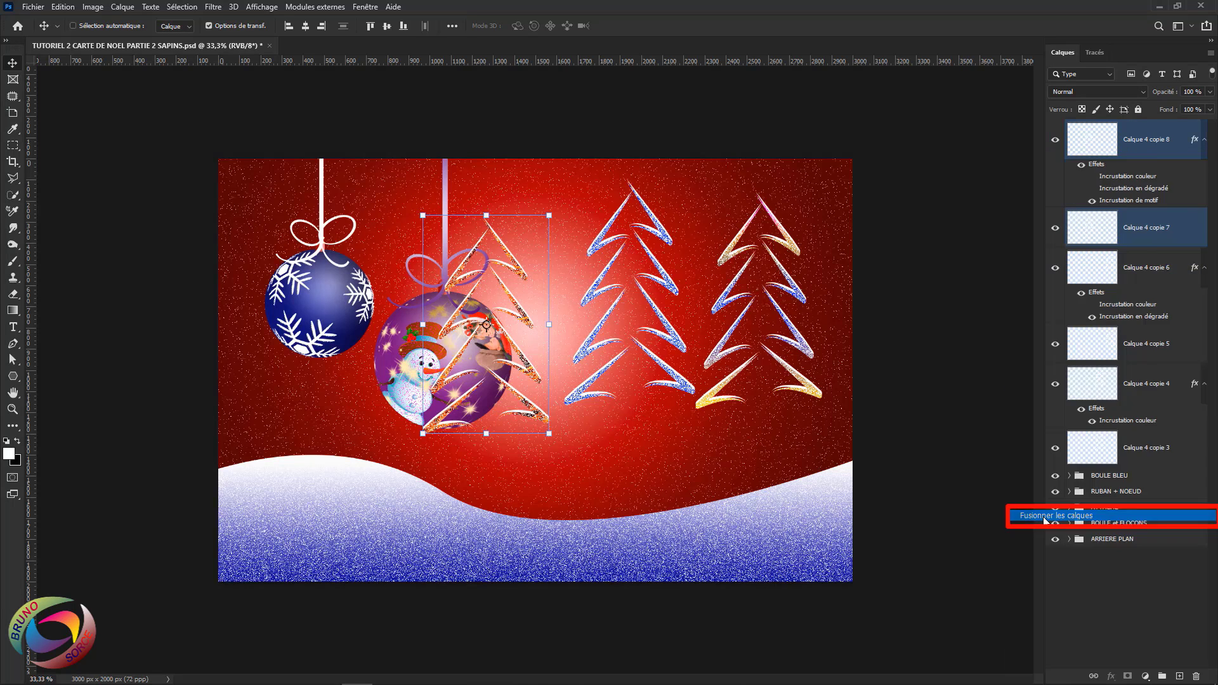
{"action": "double_click", "coordinate": [1142, 141]}
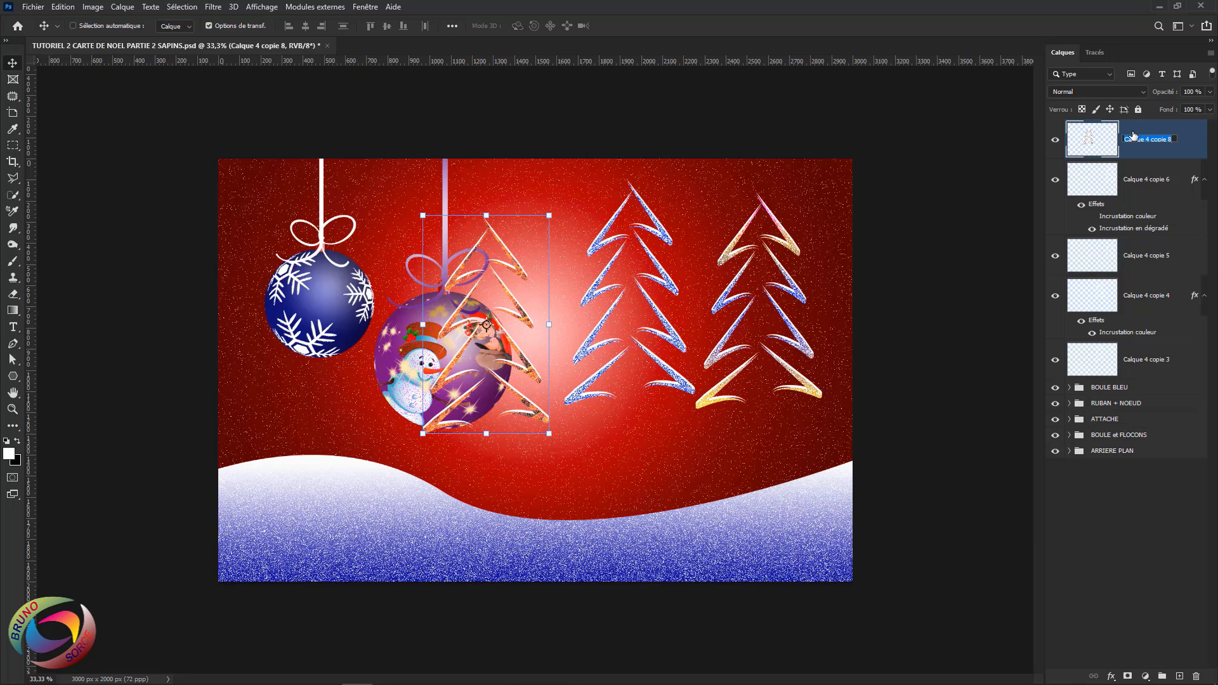
{"action": "type", "text": "SAPIN FEU"}
{"action": "key", "text": "Return"}
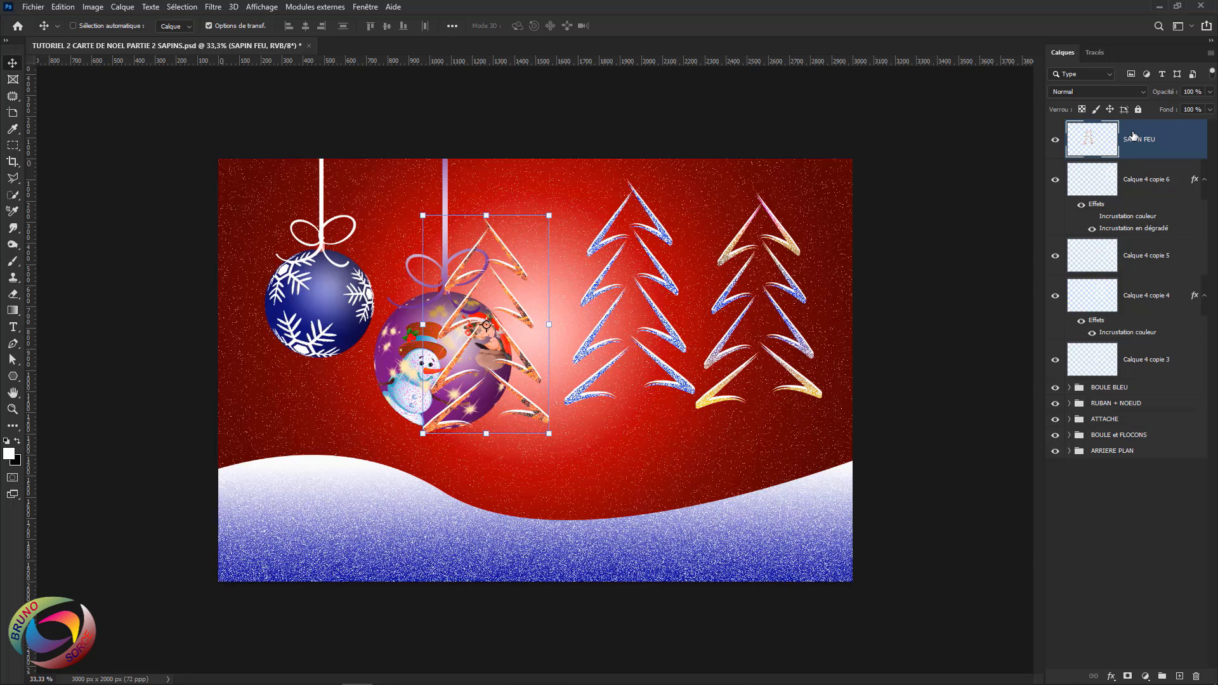
Merge the layers Calque 4 copie 6 and Calque 4 copie 5 and rename the result SAPIN DEGRADE
{"action": "left_click", "coordinate": [1054, 183]}
{"action": "left_click", "coordinate": [1155, 188]}
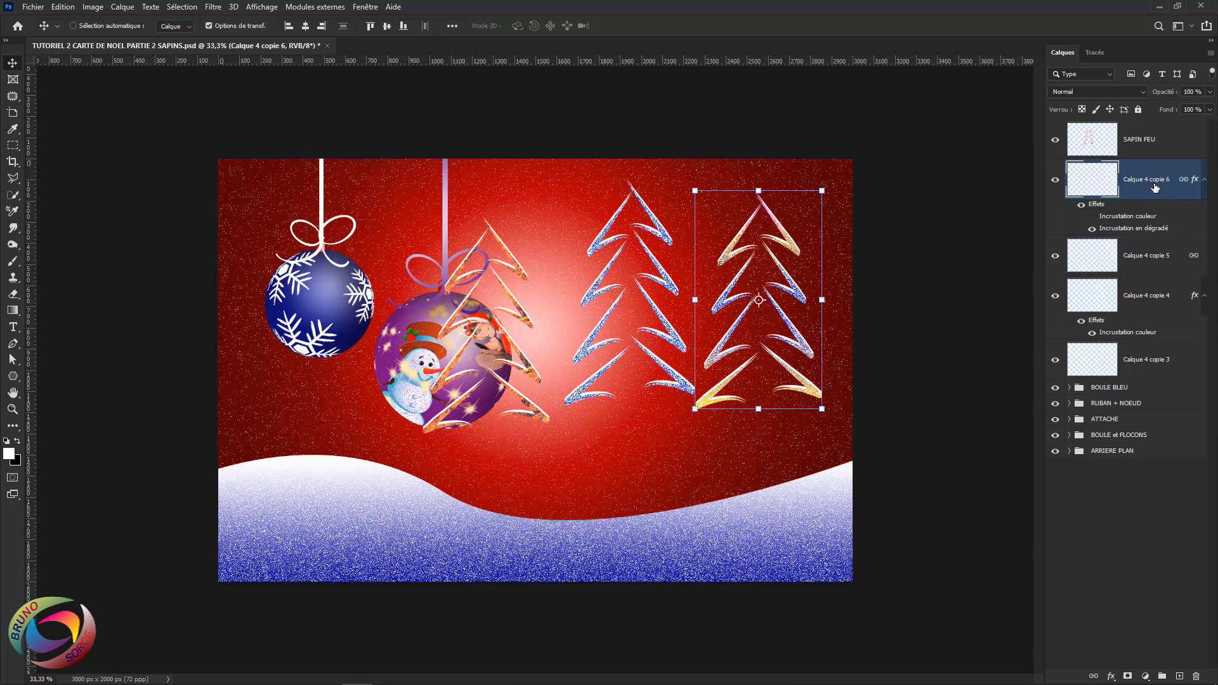
{"action": "left_click", "coordinate": [1154, 265], "text": "ctrl"}
{"action": "right_click", "coordinate": [1147, 250]}
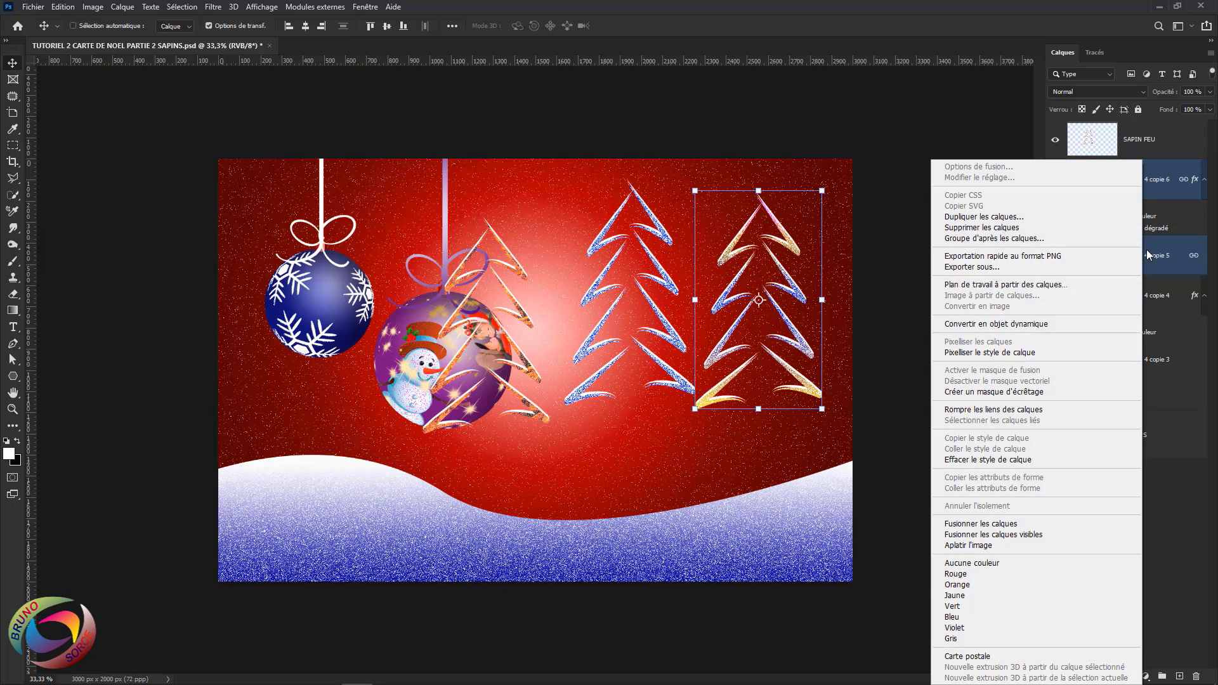
{"action": "left_click", "coordinate": [1008, 526]}
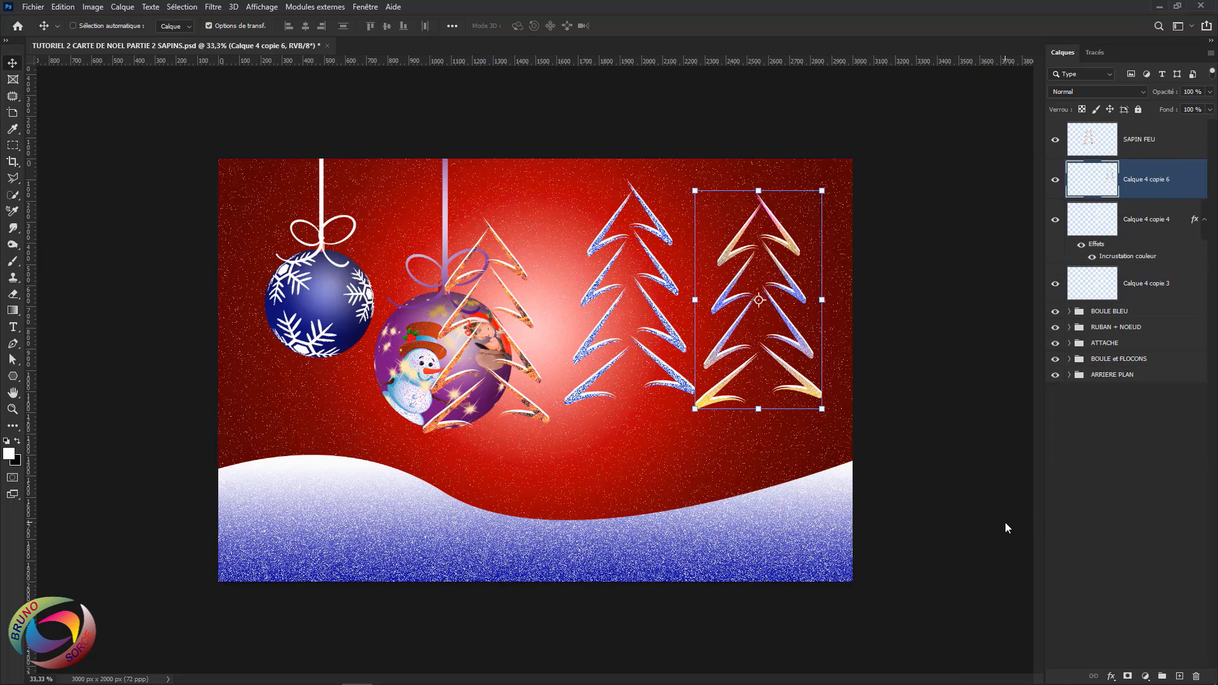
{"action": "double_click", "coordinate": [1142, 181]}
{"action": "type", "text": "SAPIN DEGRADE"}
{"action": "key", "text": "Return"}
Rename the layer Calque 4 copie 4 as SAPIN BLEU and Calque 4 copie 3 as BLANC DU SAPIN BLEU
{"action": "left_click", "coordinate": [1141, 223]}
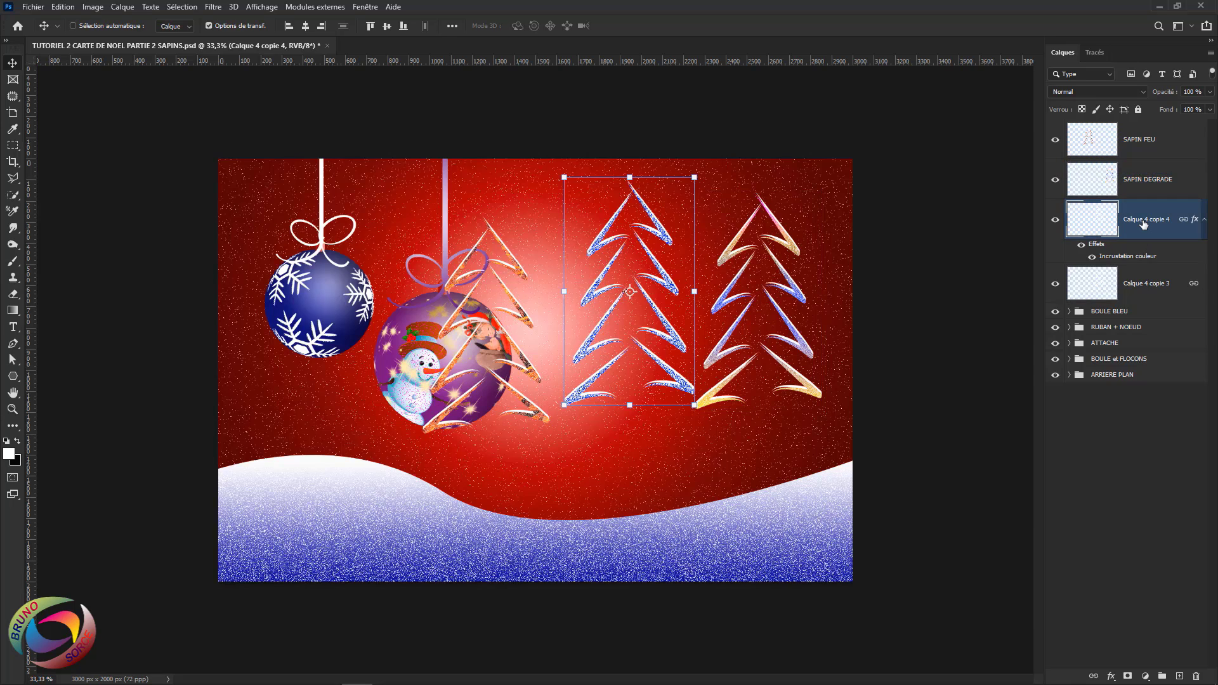
{"action": "double_click", "coordinate": [1144, 222]}
{"action": "type", "text": "SAPIN BLEU"}
{"action": "key", "text": "Return"}
{"action": "double_click", "coordinate": [1152, 283]}
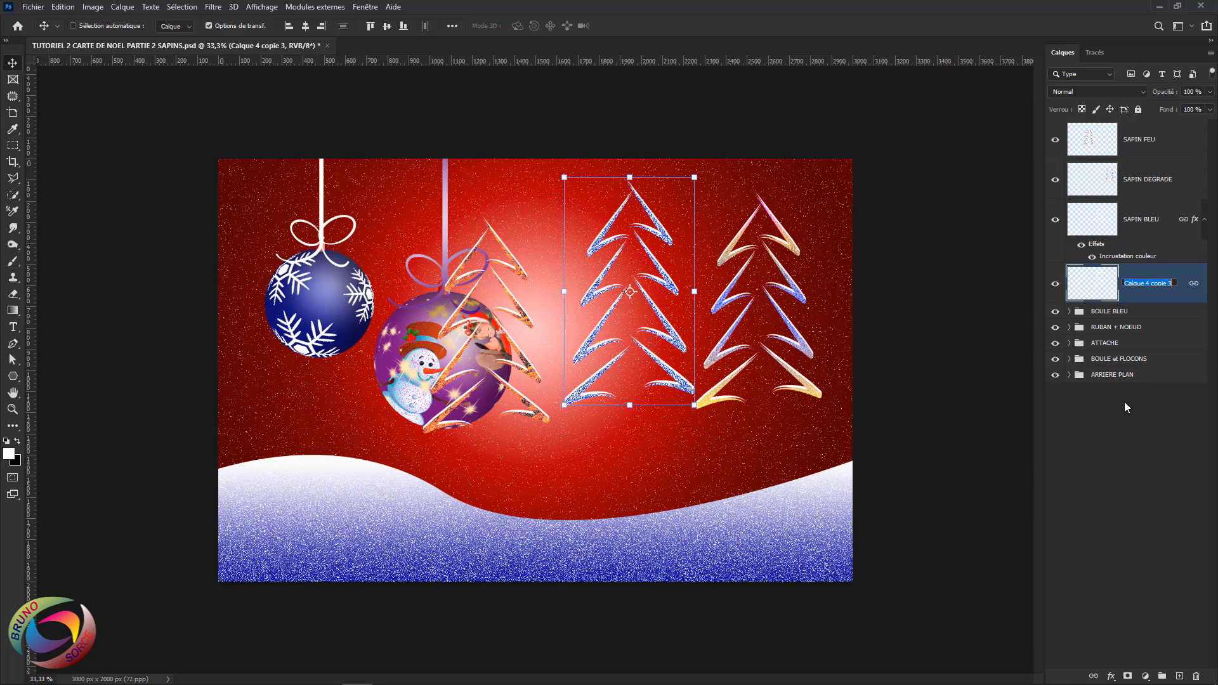
{"action": "type", "text": "BLANC DU SAPIN BLEU"}
{"action": "key", "text": "Return"}
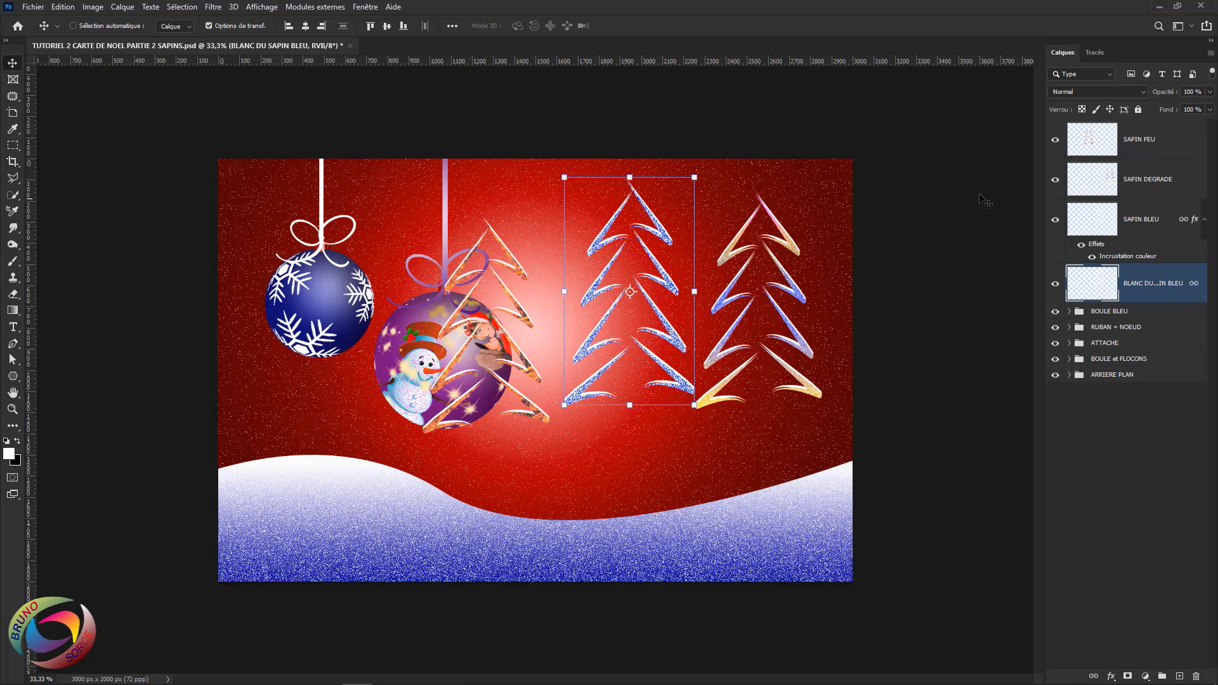
Hide the SAPIN FEU and SAPIN DEGRADE layers
{"action": "left_click", "coordinate": [1055, 140]}
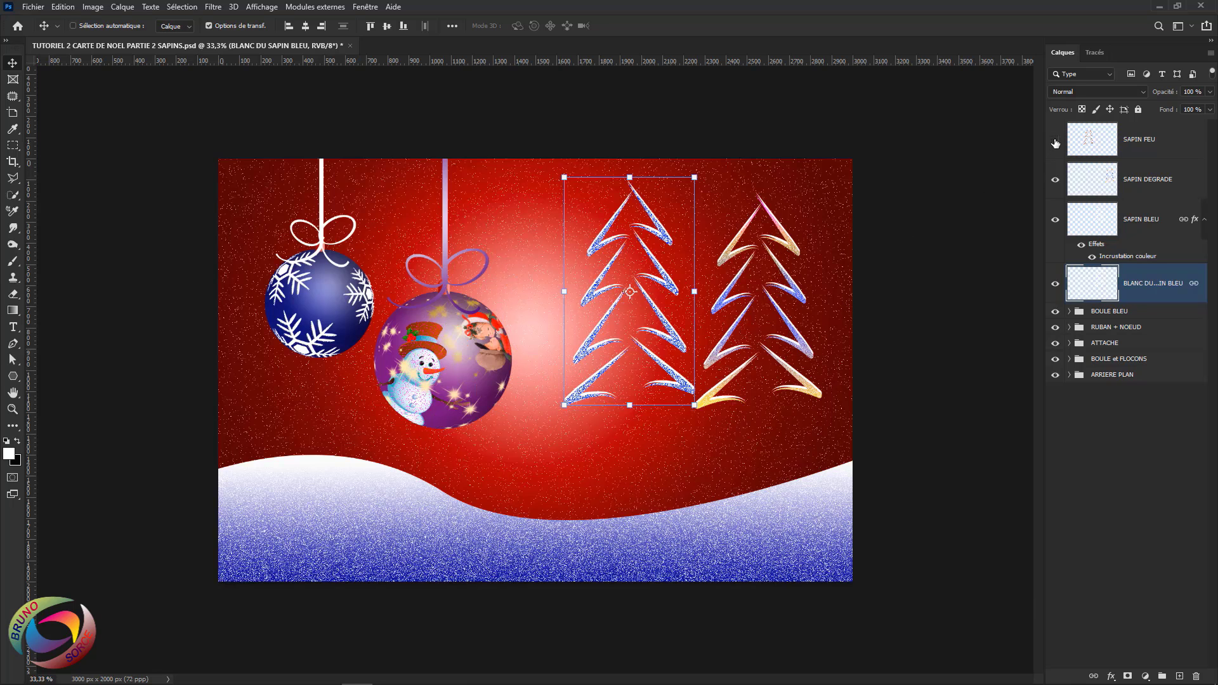
{"action": "left_click", "coordinate": [1056, 181]}
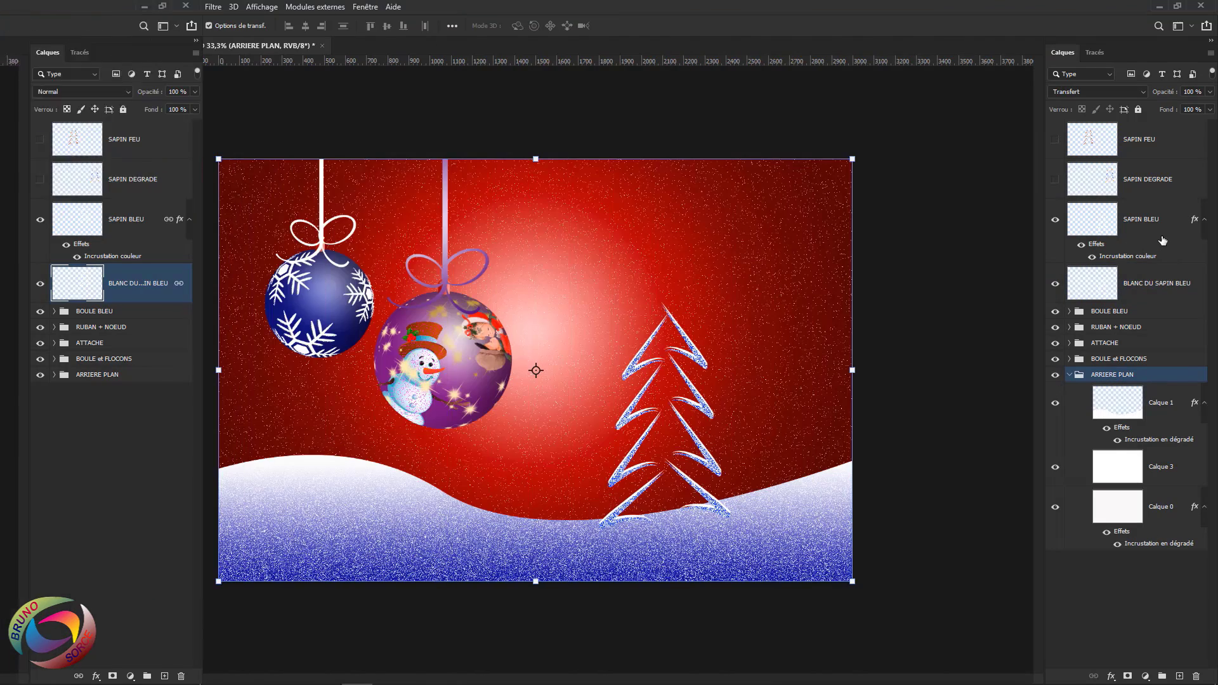
Bring both blue tree layers to the top of the layer stack and place the tree with its base on the right-hand snow slope
{"action": "left_click", "coordinate": [1179, 229]}
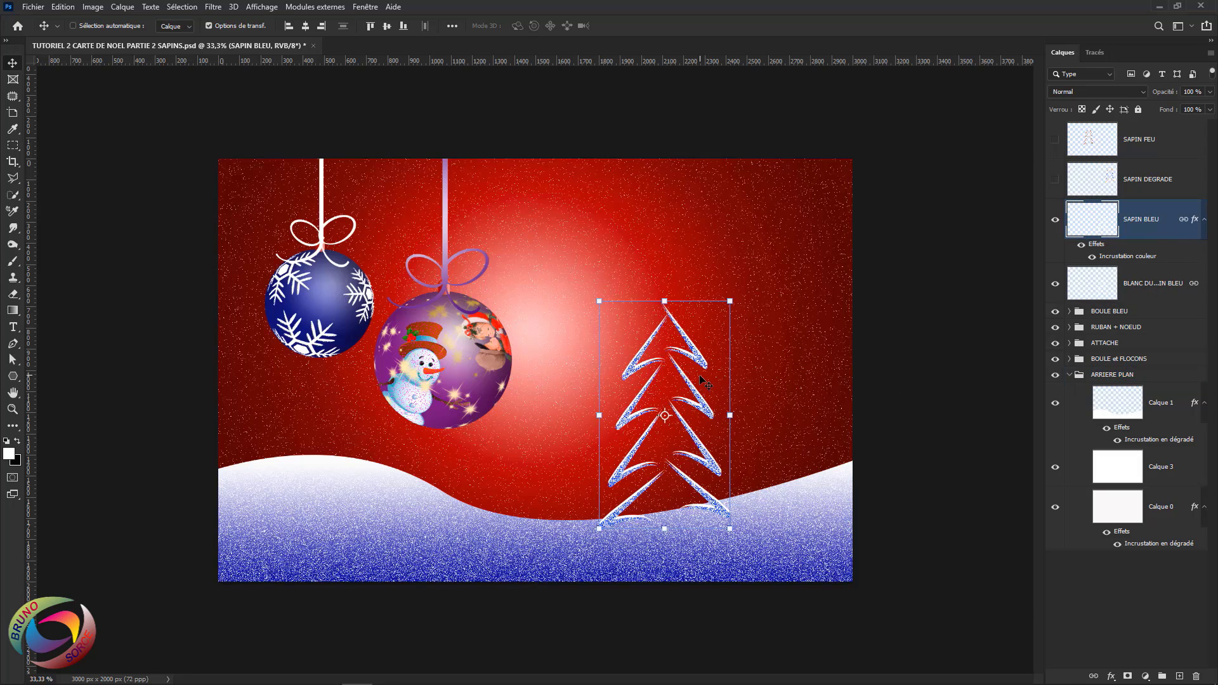
{"action": "mouse_move", "coordinate": [701, 362]}
{"action": "left_mouse_down"}
{"action": "mouse_move", "coordinate": [758, 348]}
{"action": "mouse_move", "coordinate": [716, 350]}
{"action": "mouse_move", "coordinate": [712, 379]}
{"action": "left_mouse_up"}
{"action": "left_click", "coordinate": [1153, 284], "text": "shift"}
{"action": "left_click_drag", "start_coordinate": [1142, 283], "coordinate": [1136, 130]}
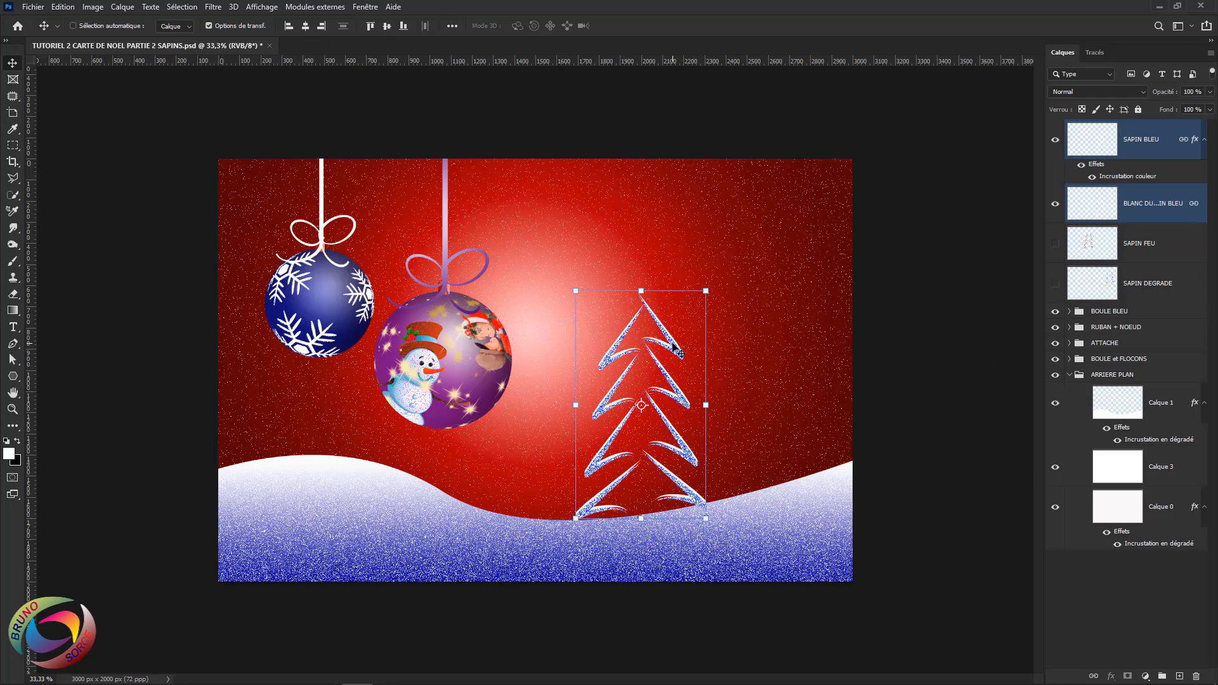
{"action": "left_click_drag", "start_coordinate": [674, 349], "coordinate": [735, 388]}
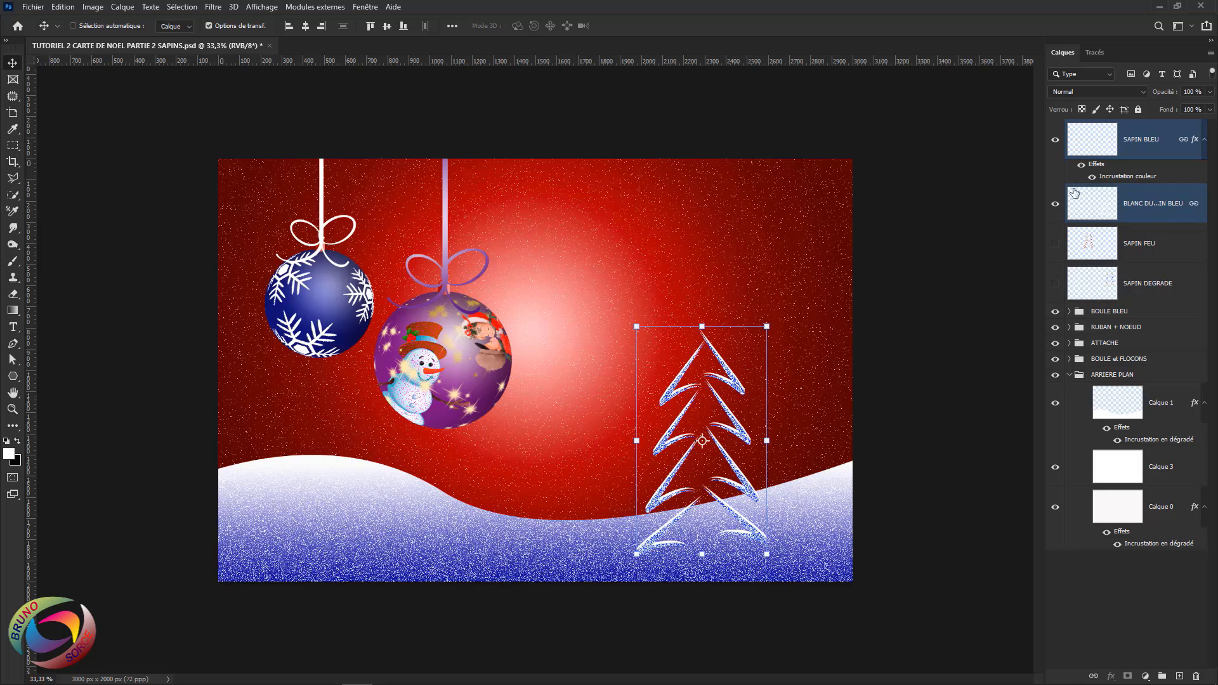
Show the SAPIN FEU tree, place it on the snow dip at the centre, and scale it to about 59% width and 41% height
{"action": "left_click", "coordinate": [1056, 245]}
{"action": "left_click", "coordinate": [524, 320], "text": "ctrl"}
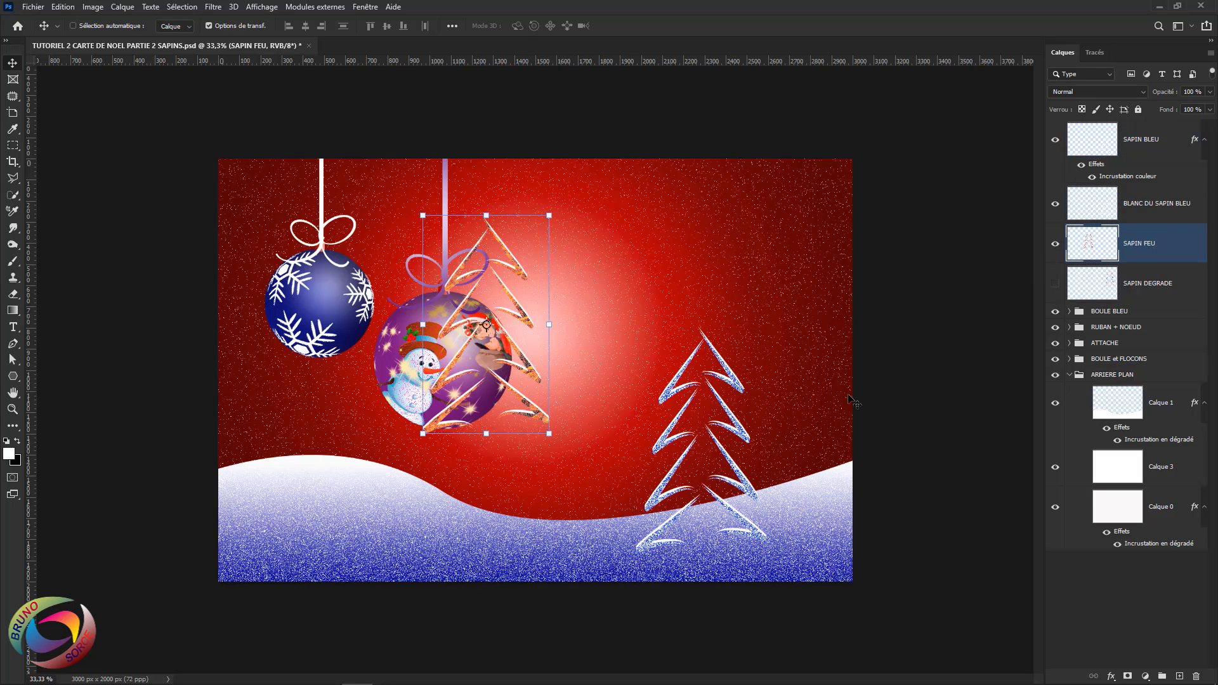
{"action": "left_click_drag", "start_coordinate": [510, 273], "coordinate": [584, 407]}
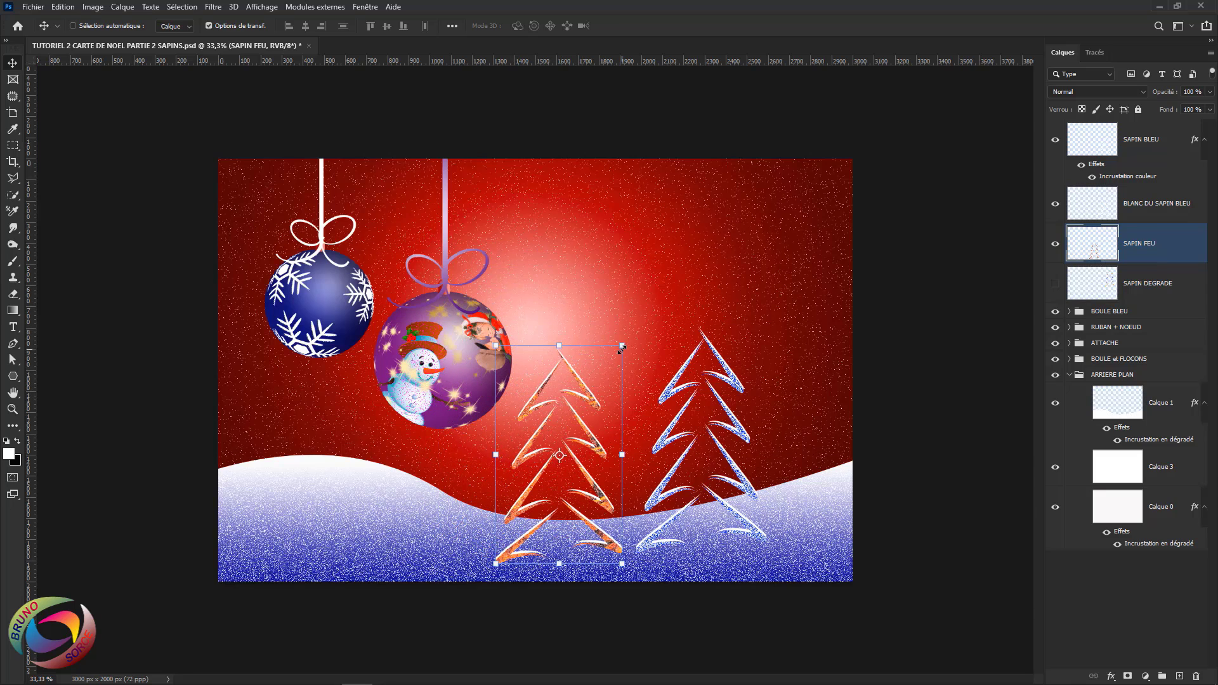
{"action": "left_click_drag", "start_coordinate": [622, 347], "coordinate": [595, 488]}
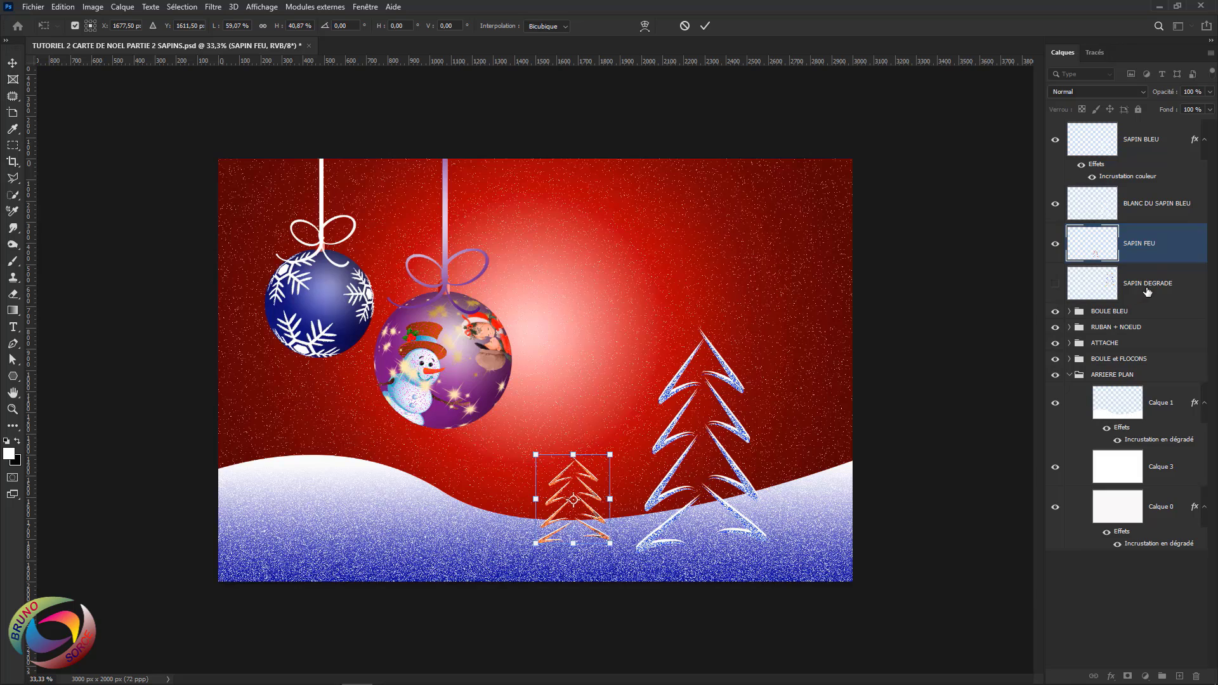
{"action": "key", "text": "Return"}
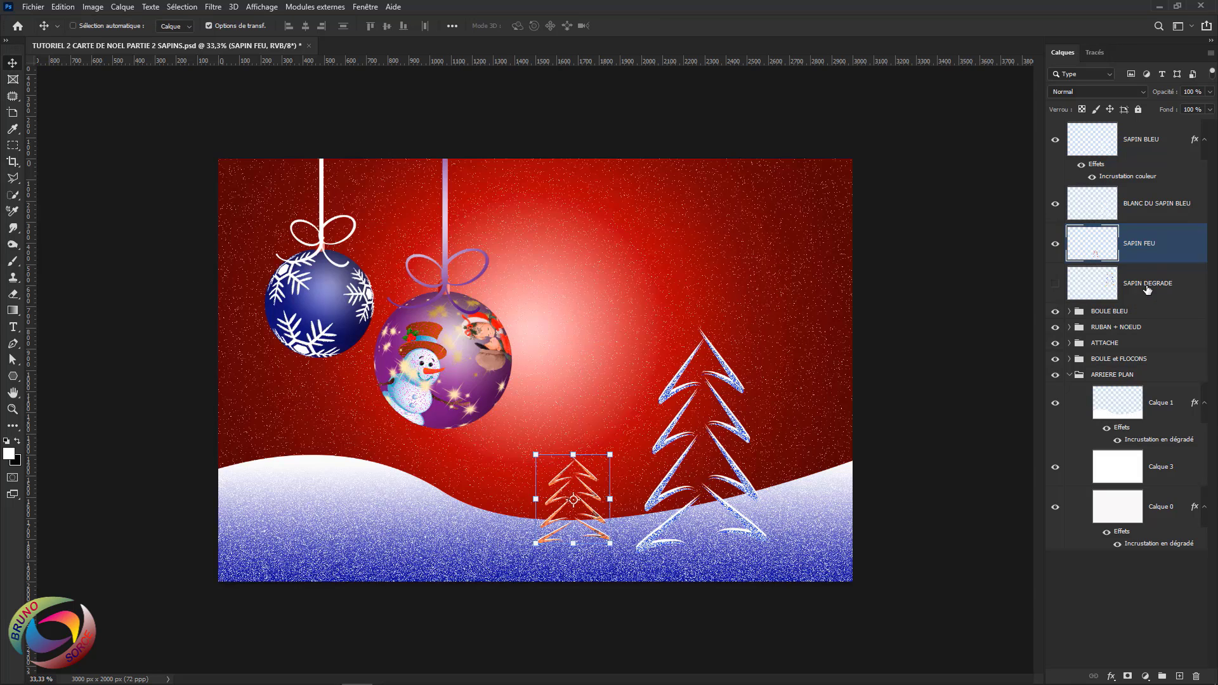
Show the SAPIN DEGRADE tree, place it on the right-hand snow slope beside the blue tree, and scale it down
{"action": "left_click", "coordinate": [1112, 298]}
{"action": "left_click", "coordinate": [1055, 284]}
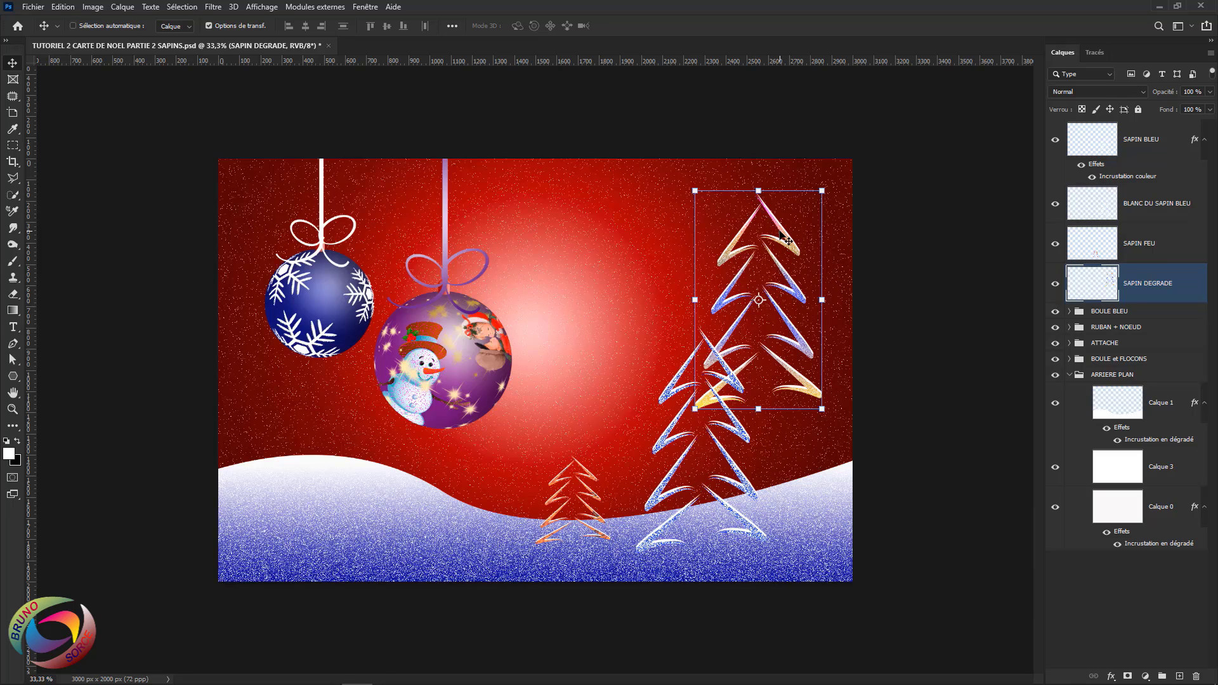
{"action": "left_click_drag", "start_coordinate": [761, 198], "coordinate": [806, 367]}
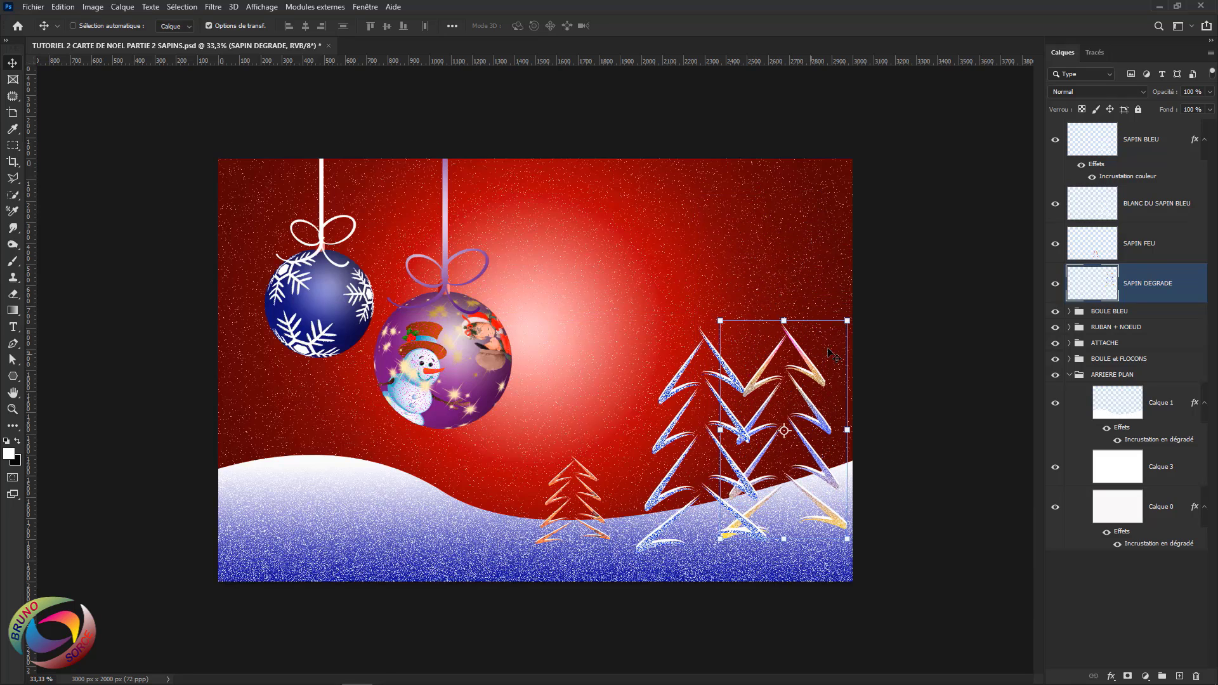
{"action": "key", "text": "ctrl+t"}
{"action": "left_click_drag", "start_coordinate": [848, 320], "coordinate": [823, 438]}
{"action": "left_click", "coordinate": [705, 27]}
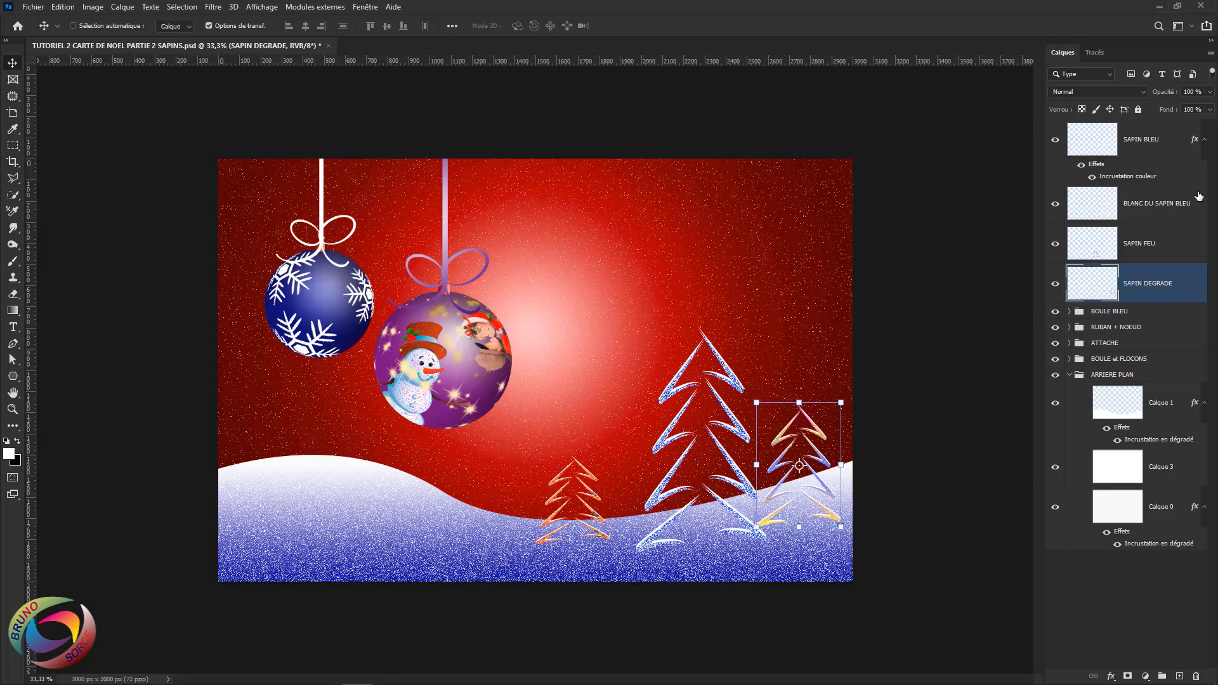
Enlarge the linked blue tree to about 111% width and 125% height, and shift it slightly left between the two small trees
{"action": "left_click", "coordinate": [1154, 143]}
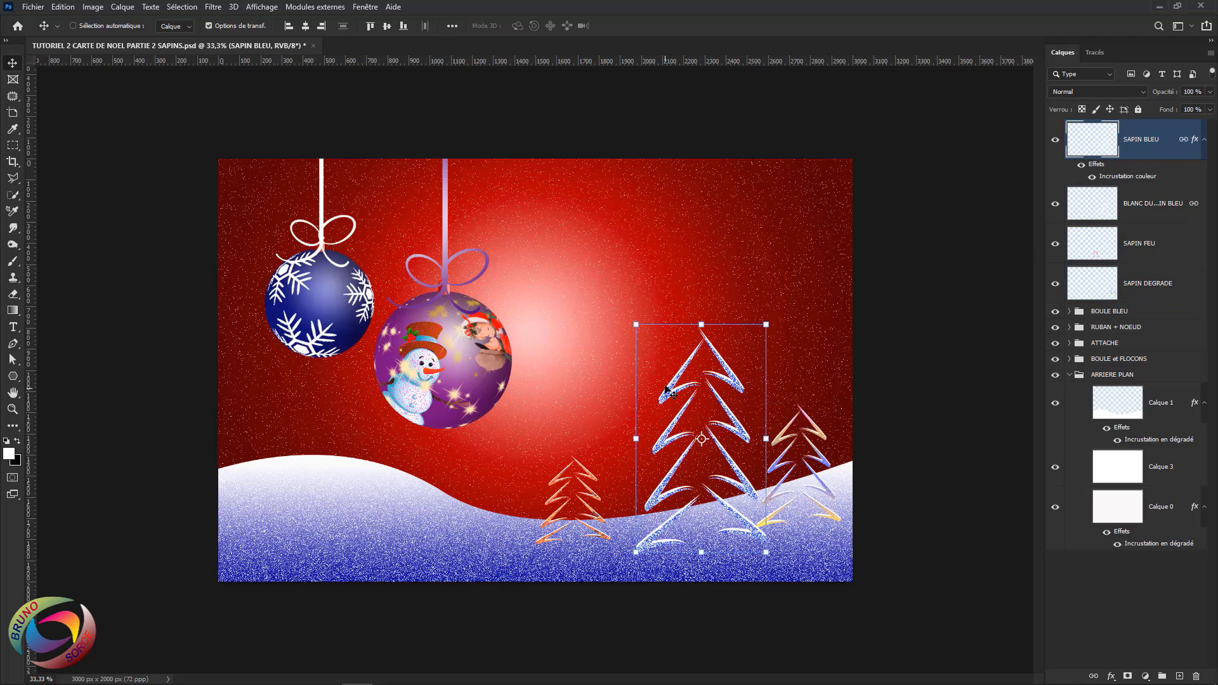
{"action": "left_click_drag", "start_coordinate": [634, 325], "coordinate": [611, 267]}
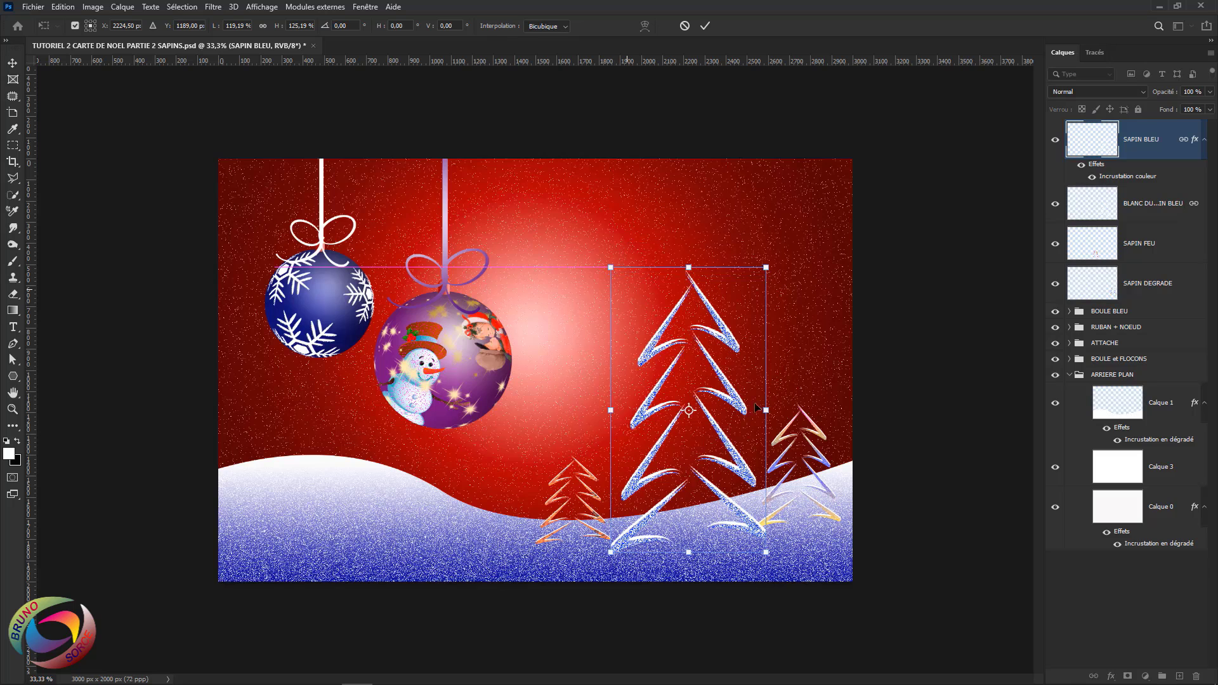
{"action": "left_click_drag", "start_coordinate": [771, 417], "coordinate": [725, 395]}
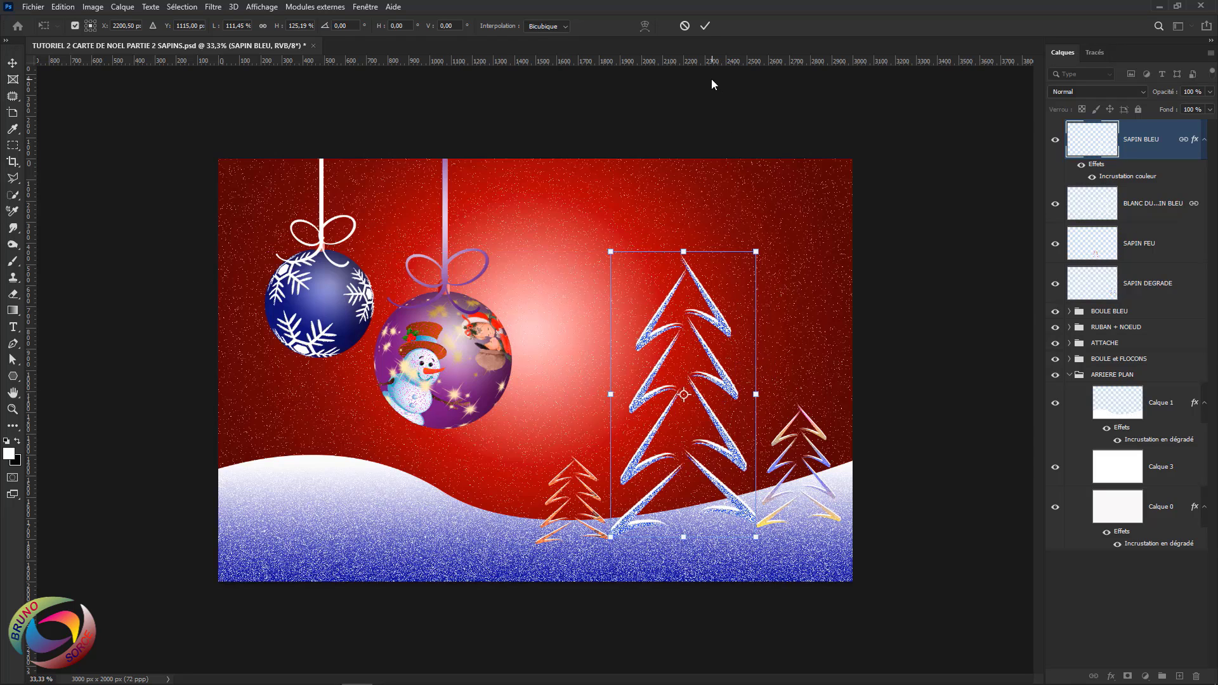
{"action": "left_click", "coordinate": [704, 26]}
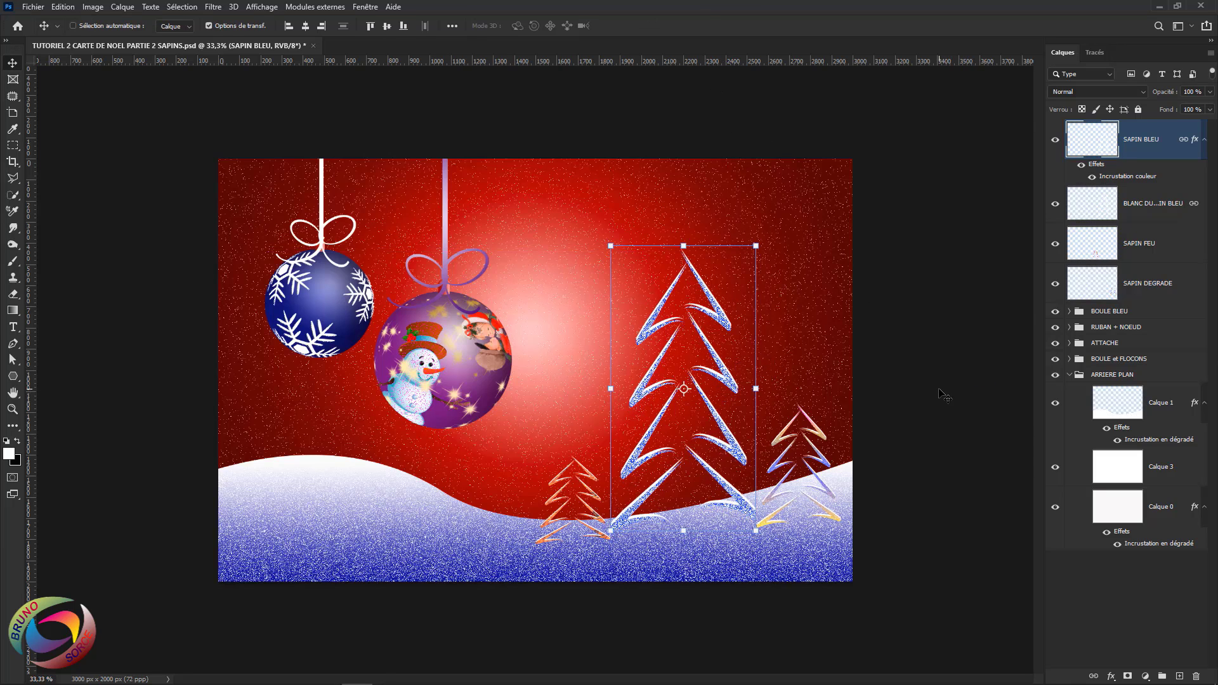
Nudge the enlarged blue tree slightly down so that its base rests on the snow
{"action": "key", "text": "Down"}
{"action": "key", "text": "Down"}
{"action": "key", "text": "Down"}
{"action": "key", "text": "Down"}
{"action": "key", "text": "Down"}
{"action": "key", "text": "Down"}
{"action": "key", "text": "Down"}
{"action": "key", "text": "Down"}
{"action": "key", "text": "Down"}
{"action": "key", "text": "Down"}
{"action": "key", "text": "Down"}
{"action": "key", "text": "Down"}
{"action": "key", "text": "Down"}
{"action": "key", "text": "Down"}
{"action": "key", "text": "Down"}
{"action": "key", "text": "Down"}
{"action": "key", "text": "Down"}
{"action": "key", "text": "Down"}
{"action": "key", "text": "Down"}
{"action": "key", "text": "Down"}
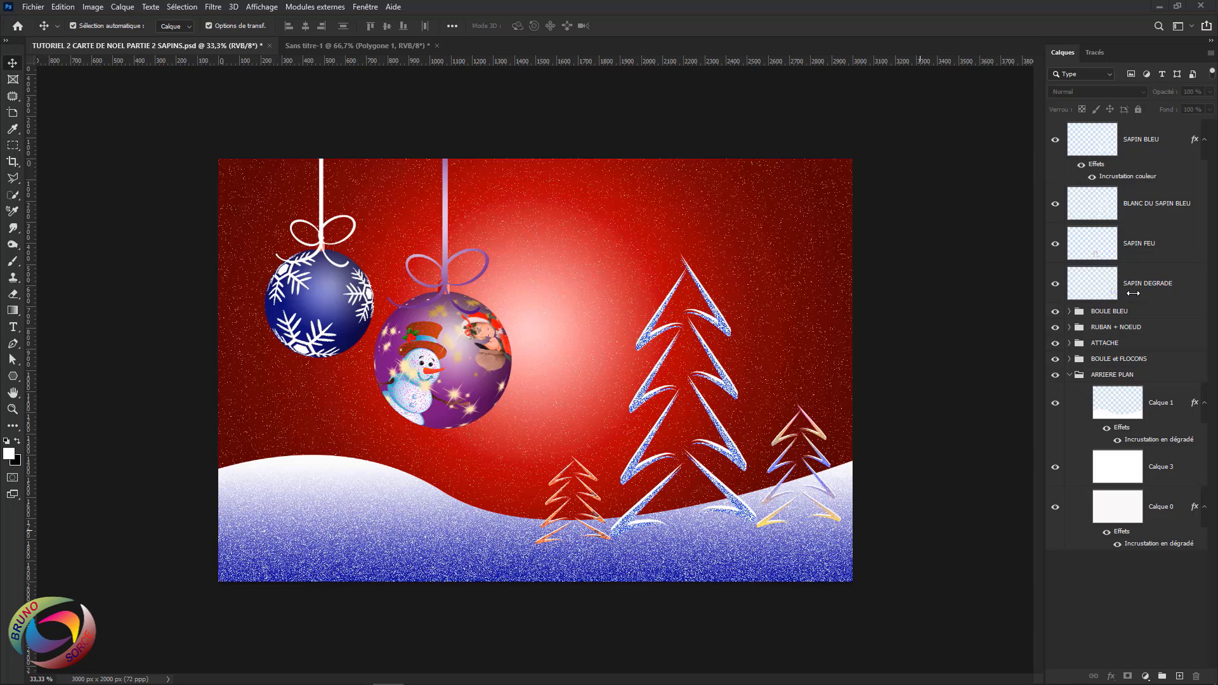
Group the layers from SAPIN BLEU to SAPIN DEGRADE as SAPINS and add an empty layer above the group
{"action": "left_click", "coordinate": [1147, 151]}
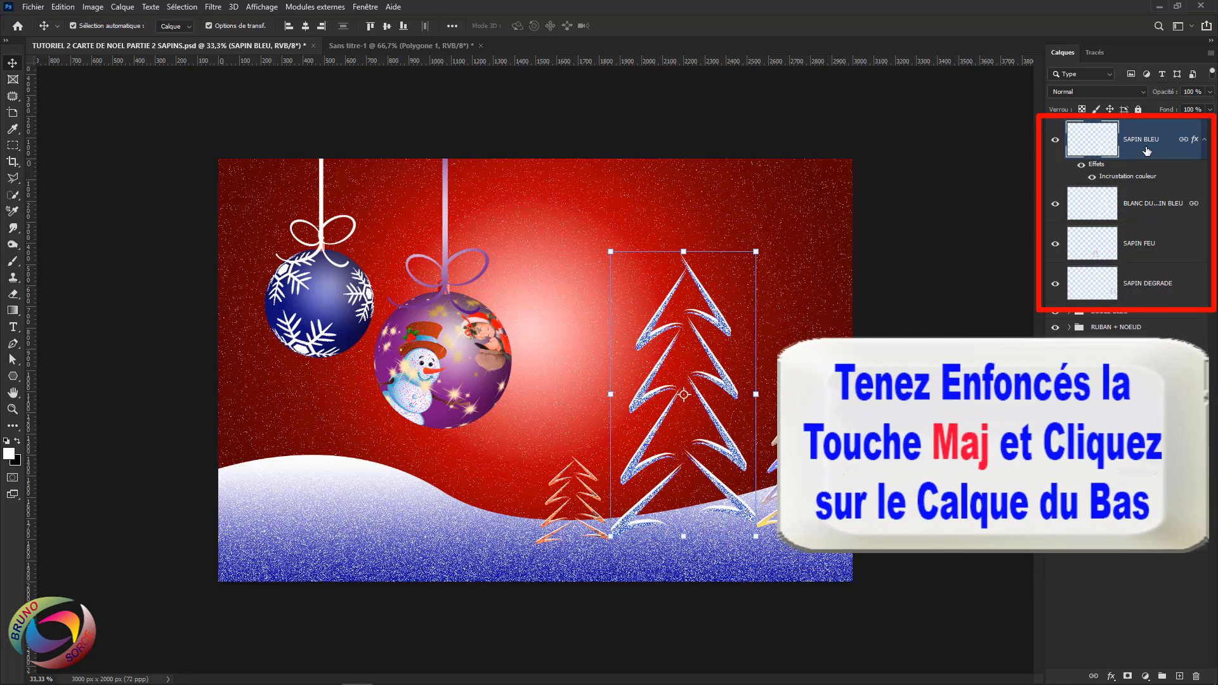
{"action": "left_click", "coordinate": [1154, 283], "text": "shift"}
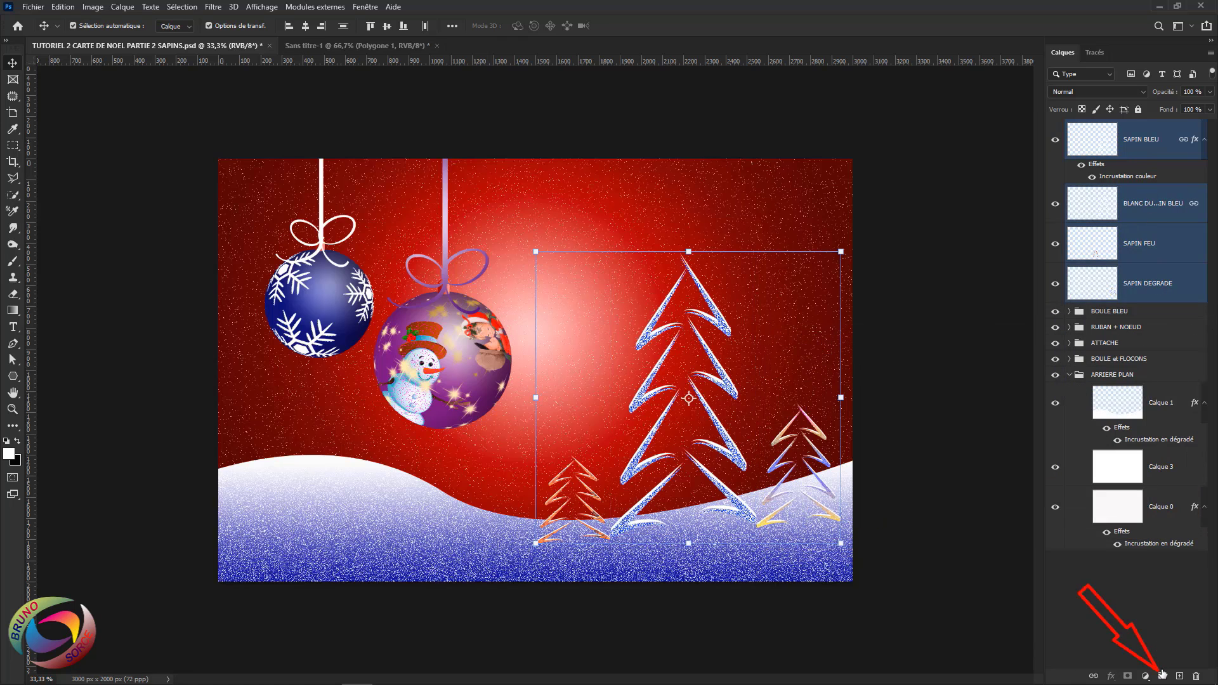
{"action": "left_click", "coordinate": [1162, 678]}
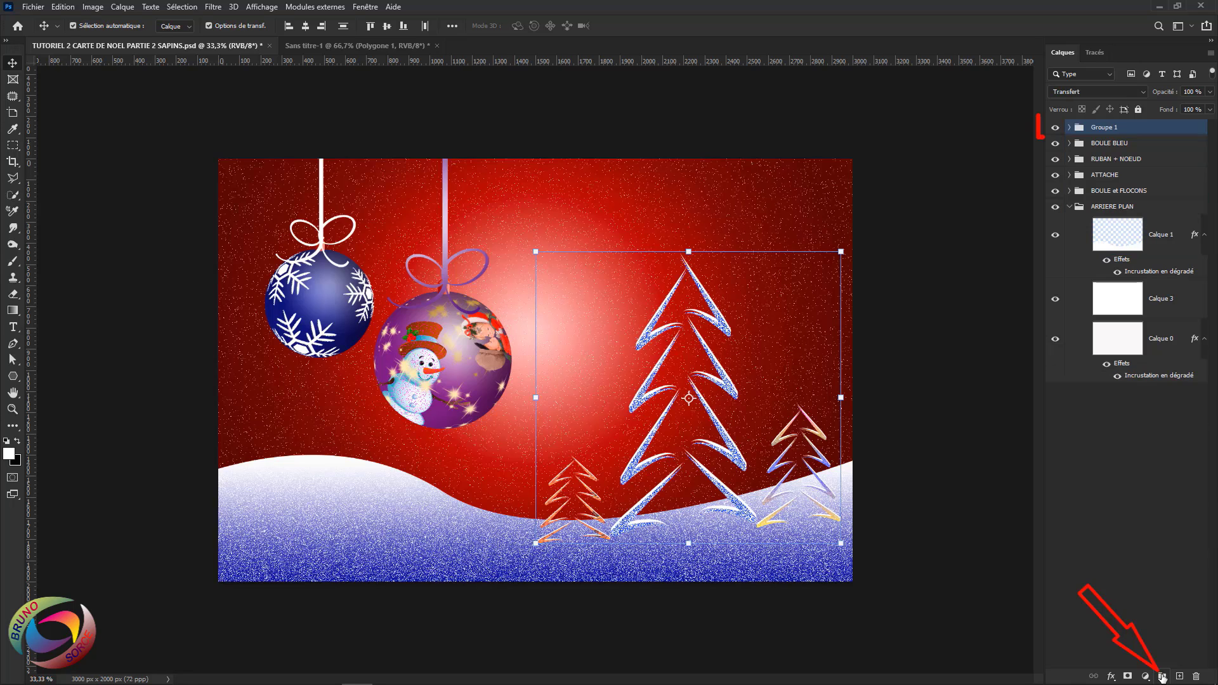
{"action": "double_click", "coordinate": [1101, 128]}
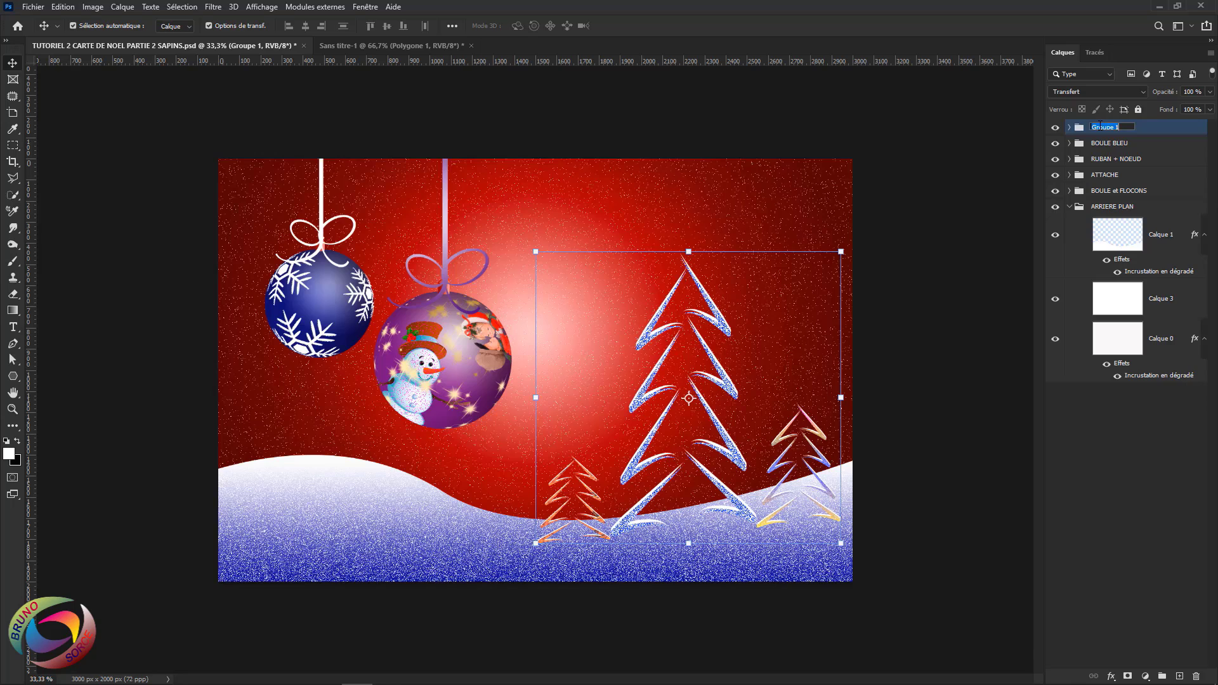
{"action": "type", "text": "SAPINS"}
{"action": "key", "text": "Return"}
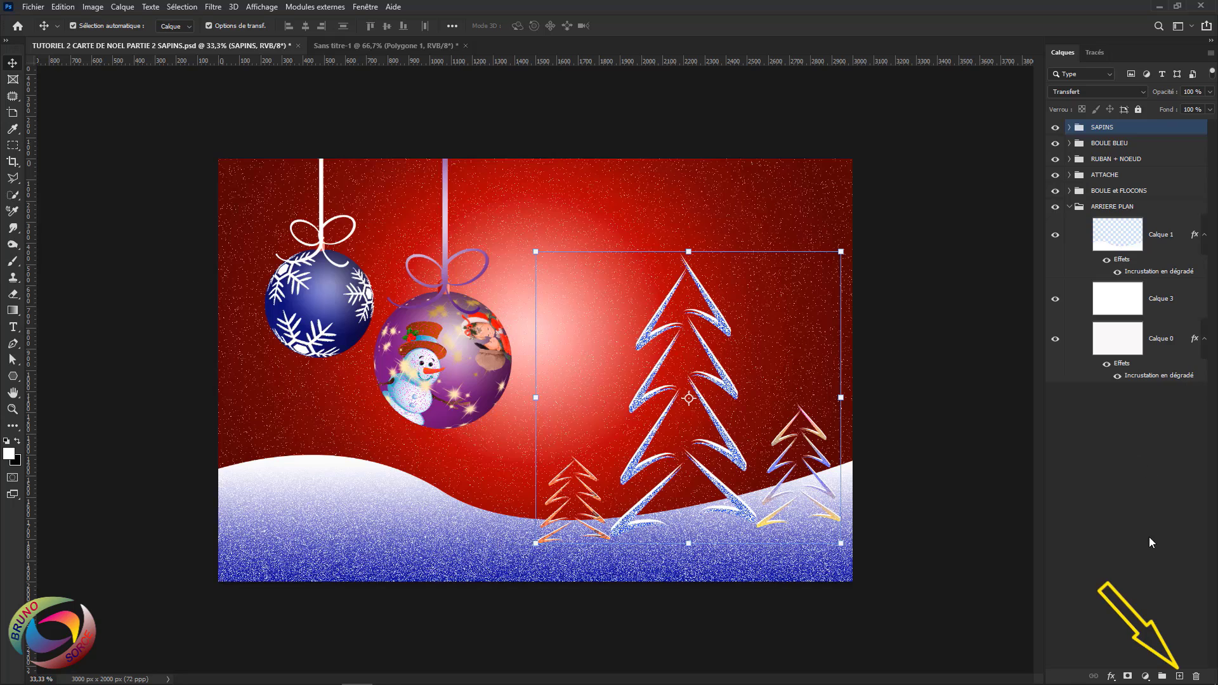
{"action": "left_click", "coordinate": [1178, 676]}
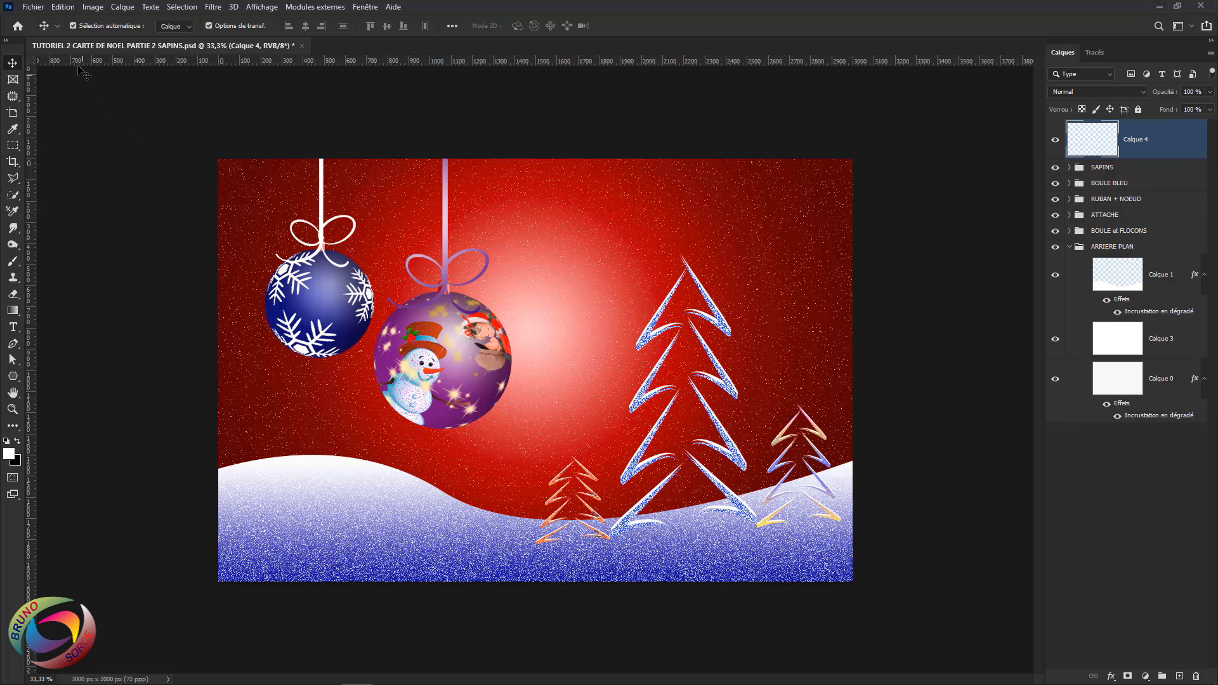
Create a new 1920 × 1080 pixel document and reset the foreground and background colours to black and white
{"action": "left_click", "coordinate": [31, 8]}
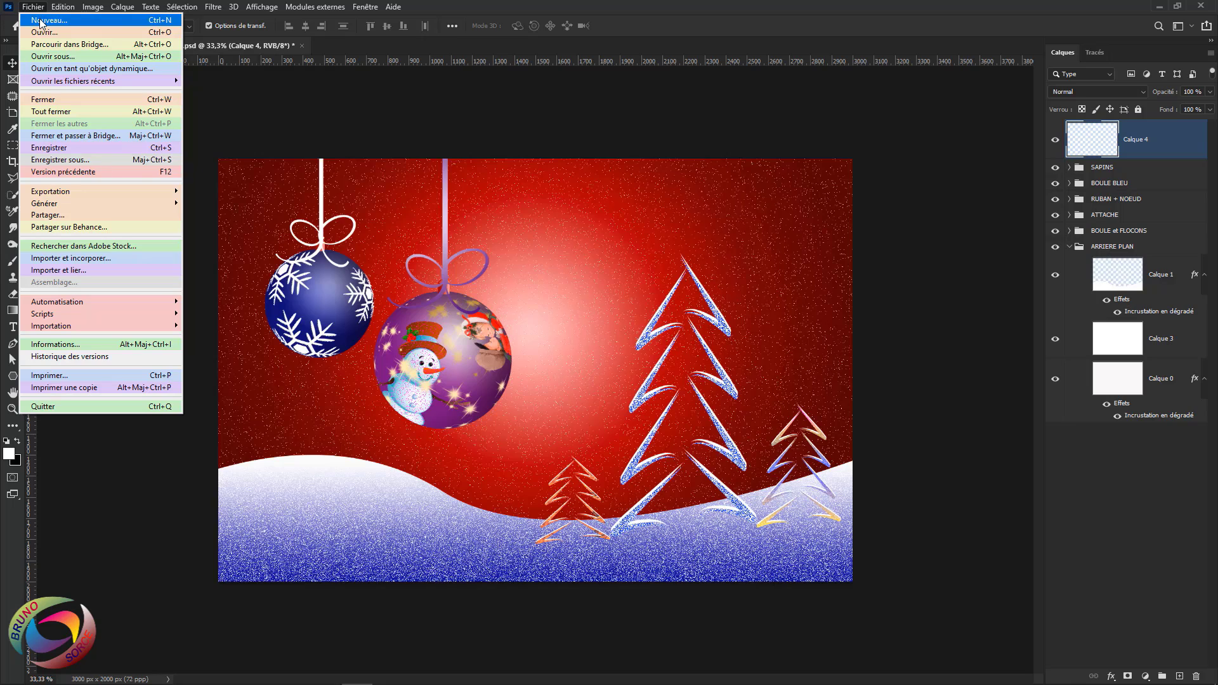
{"action": "left_click", "coordinate": [40, 21]}
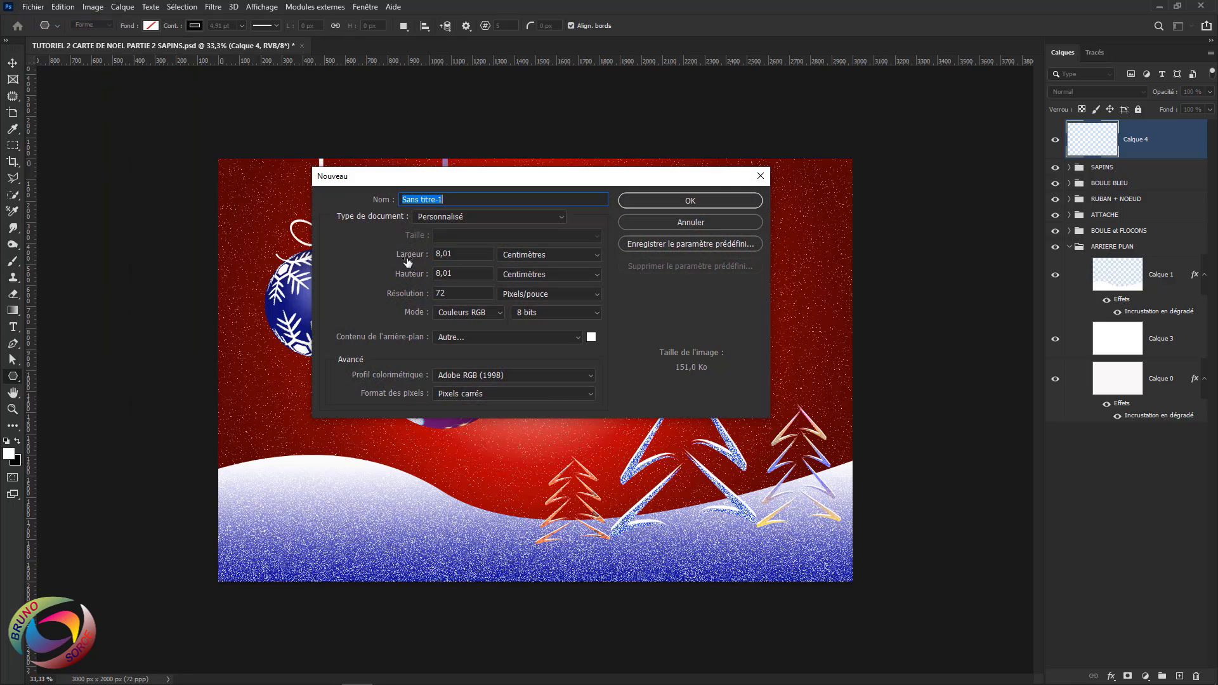
{"action": "left_click", "coordinate": [526, 258]}
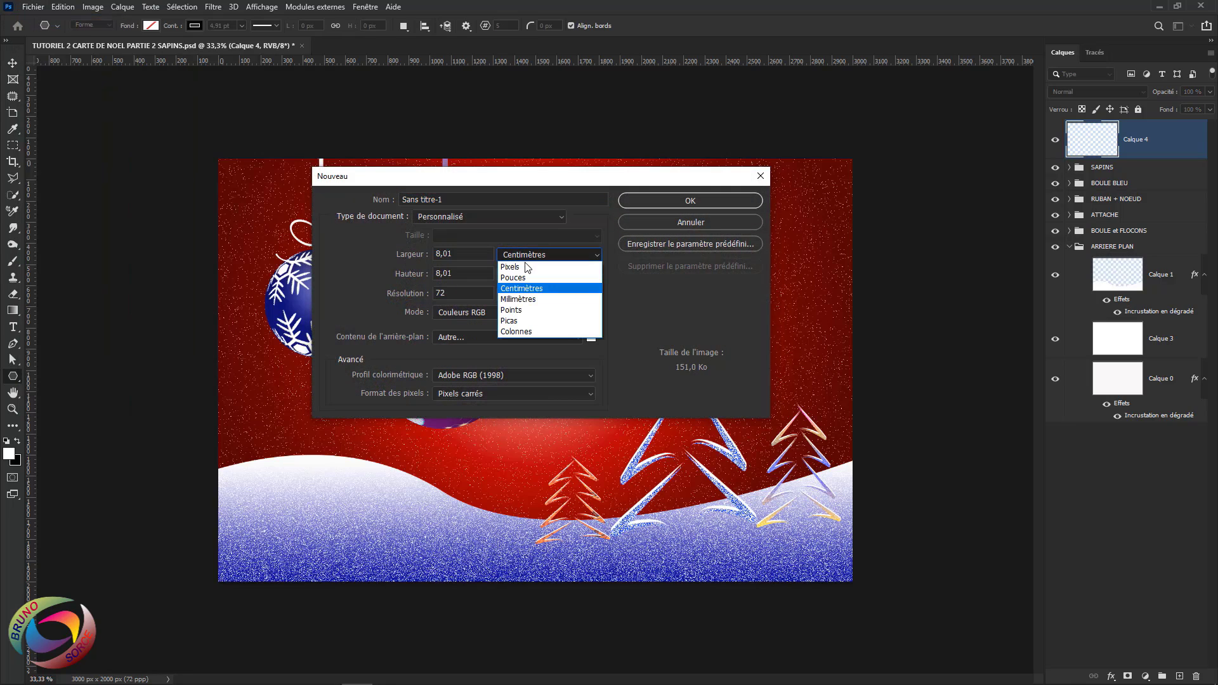
{"action": "left_click", "coordinate": [521, 266]}
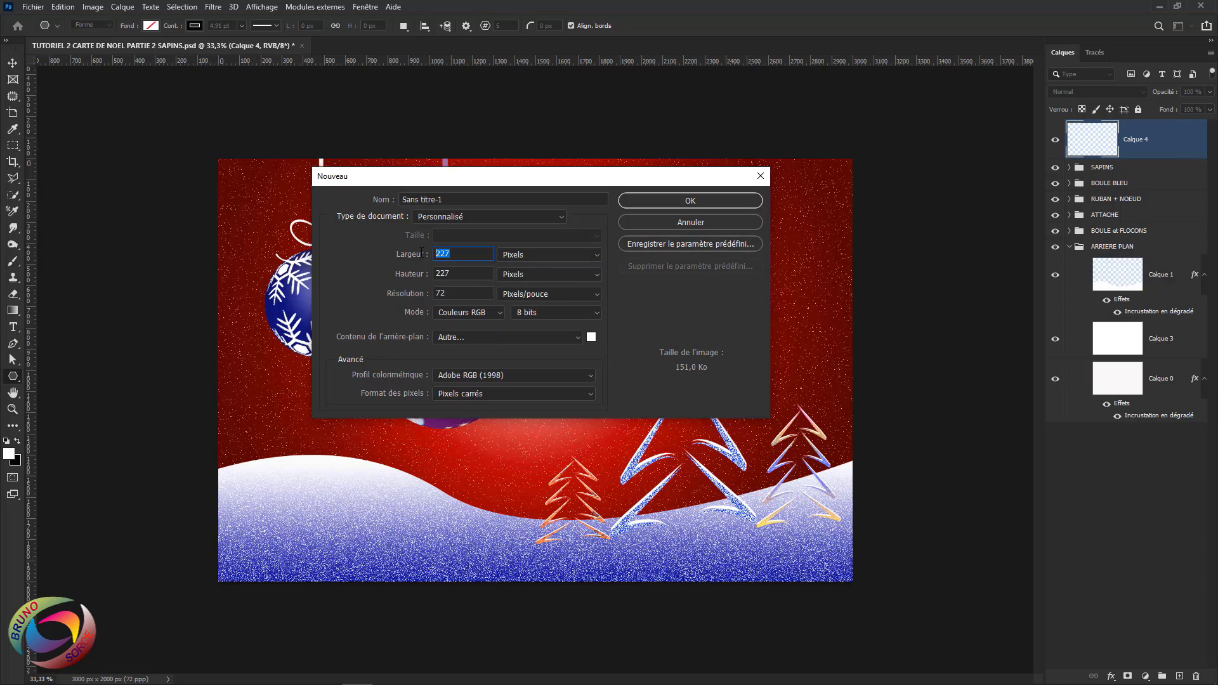
{"action": "type", "text": "1920"}
{"action": "key", "text": "Tab"}
{"action": "type", "text": "1080"}
{"action": "left_click", "coordinate": [682, 200]}
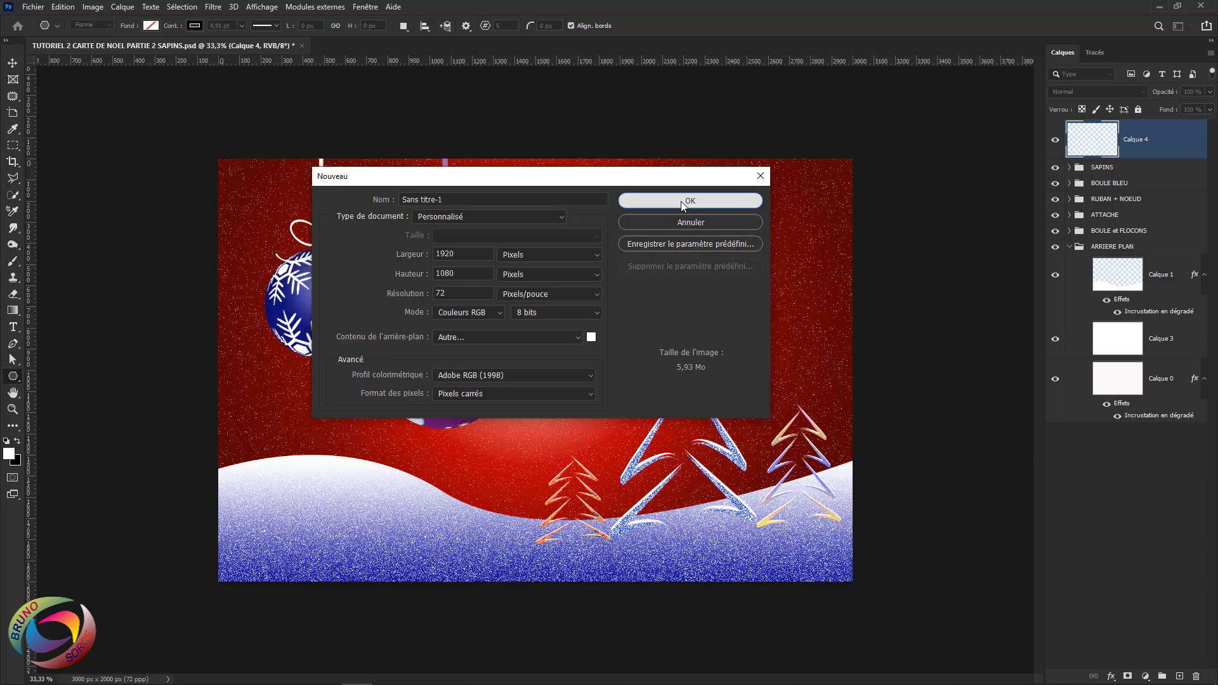
{"action": "key", "text": "c"}
{"action": "key", "text": "d"}
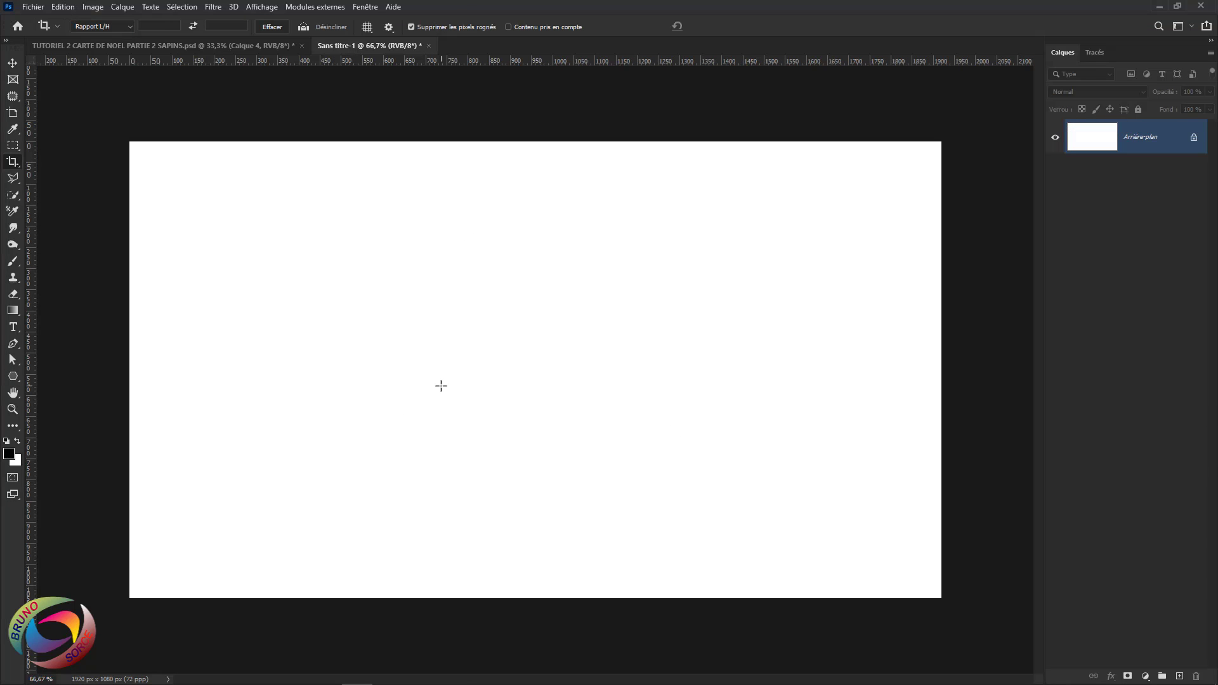
Draw a five-sided shape about 571 × 543 px near the middle of the blank document with the Polygon tool
{"action": "left_click", "coordinate": [16, 378]}
{"action": "right_click", "coordinate": [17, 379]}
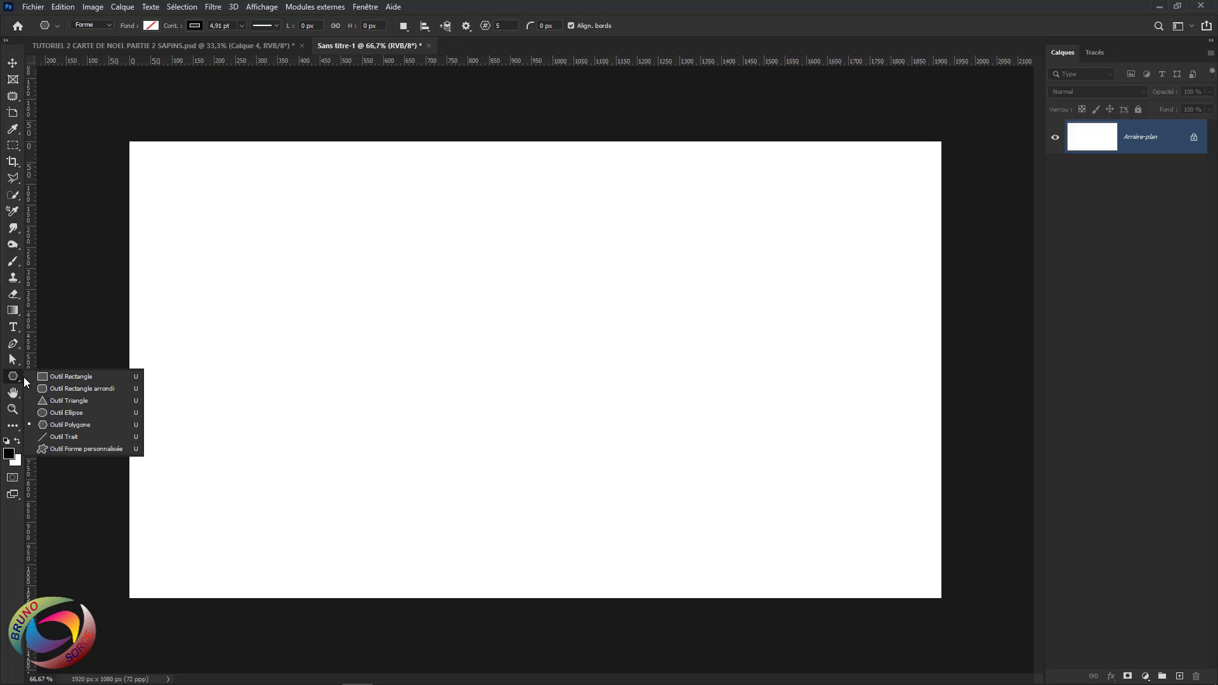
{"action": "left_click", "coordinate": [59, 426]}
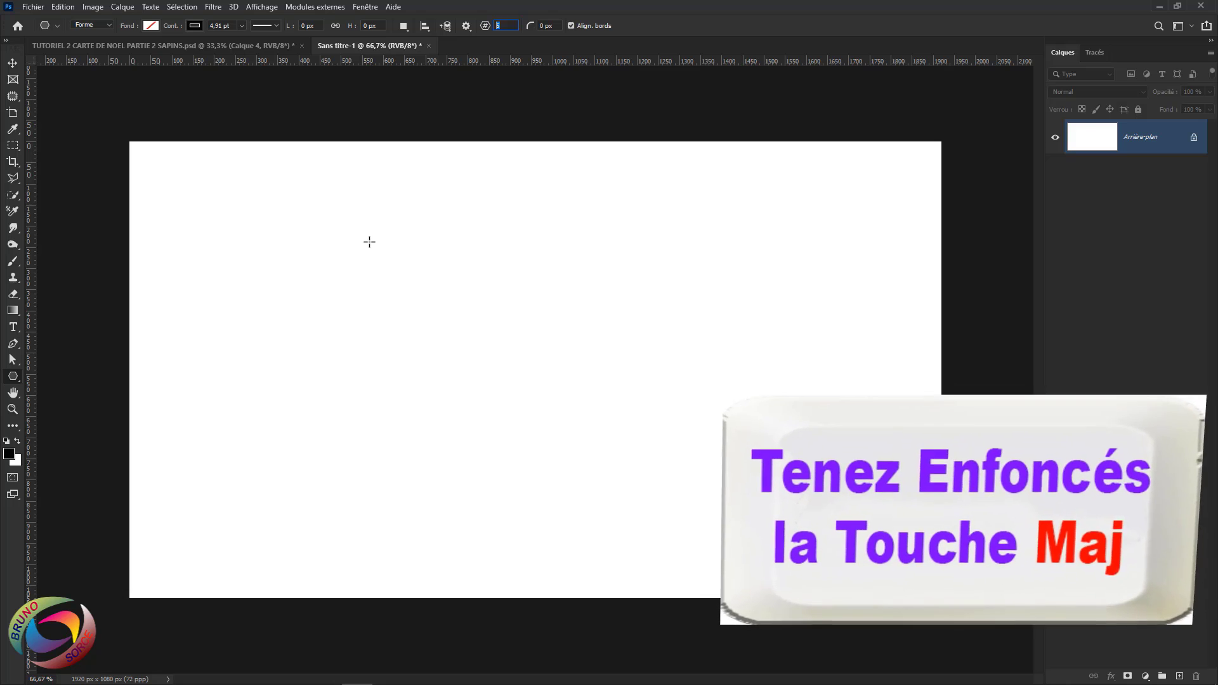
{"action": "left_click_drag", "start_coordinate": [371, 242], "coordinate": [639, 496]}
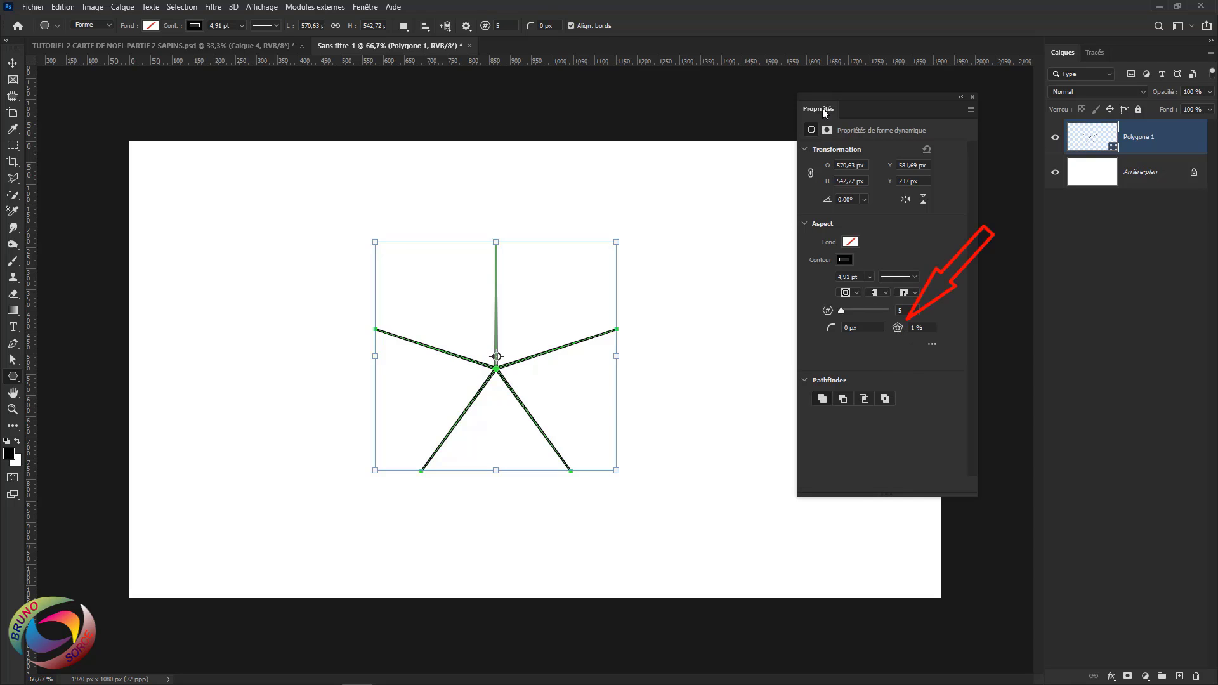
Set the polygon's star ratio to 51% in its shape properties
{"action": "left_click", "coordinate": [365, 6]}
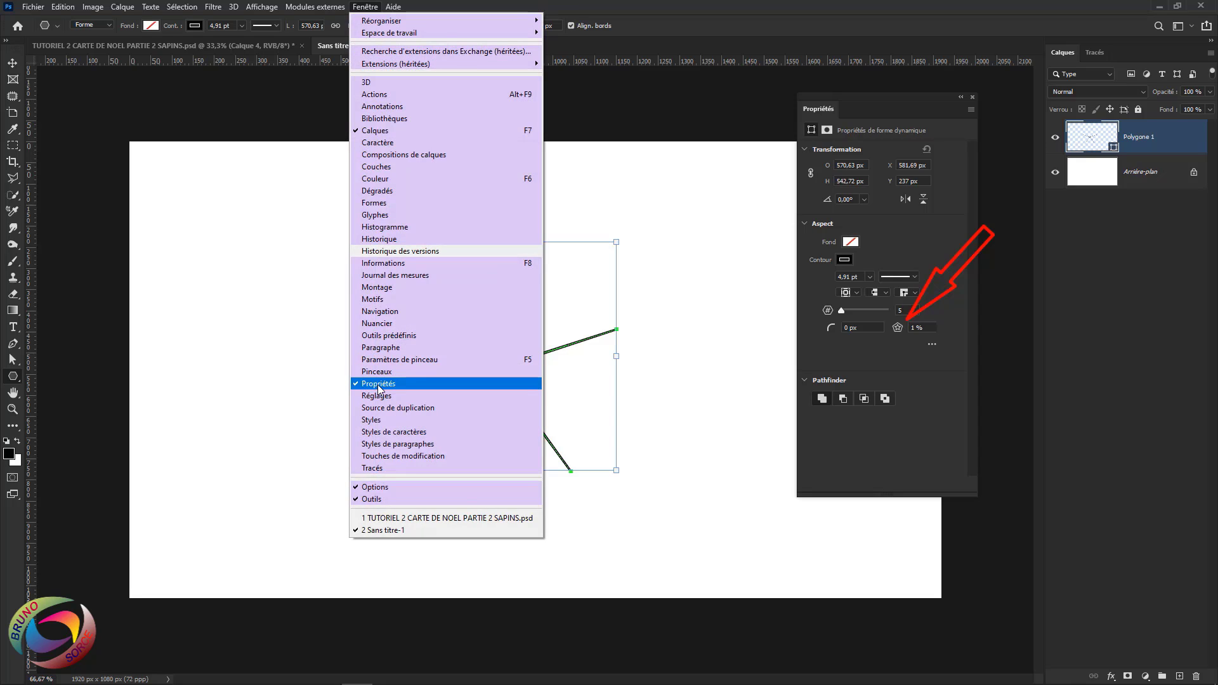
{"action": "left_click", "coordinate": [691, 21]}
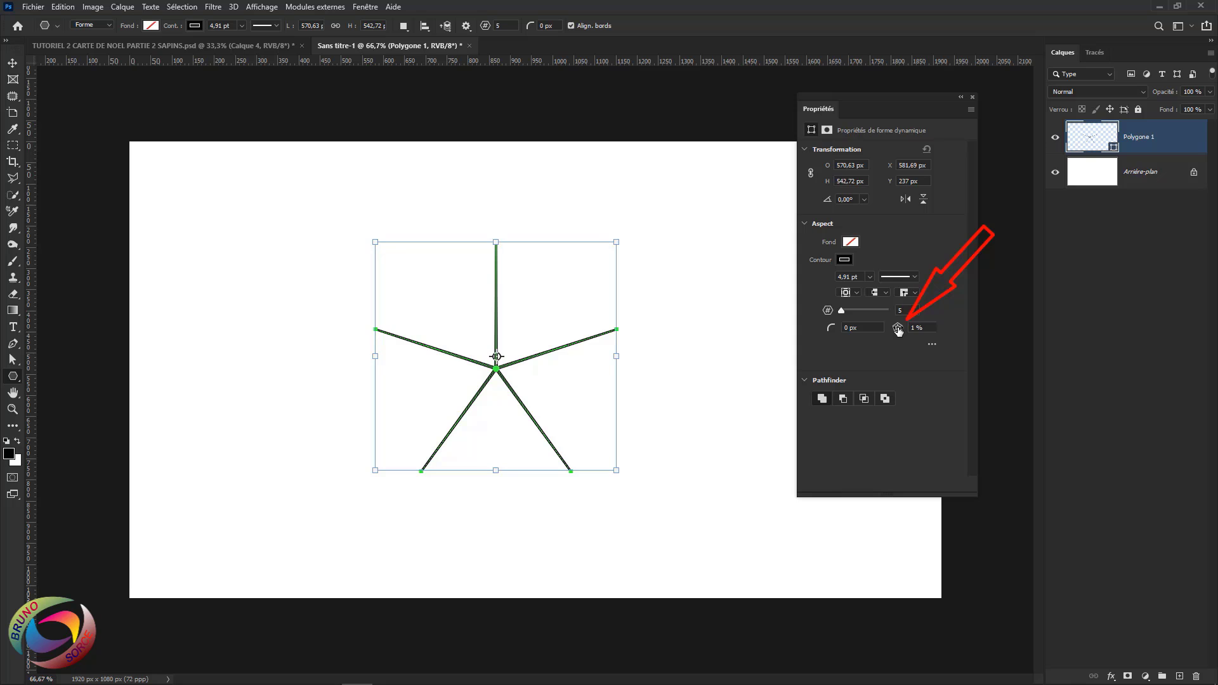
{"action": "left_click_drag", "start_coordinate": [898, 330], "coordinate": [931, 333]}
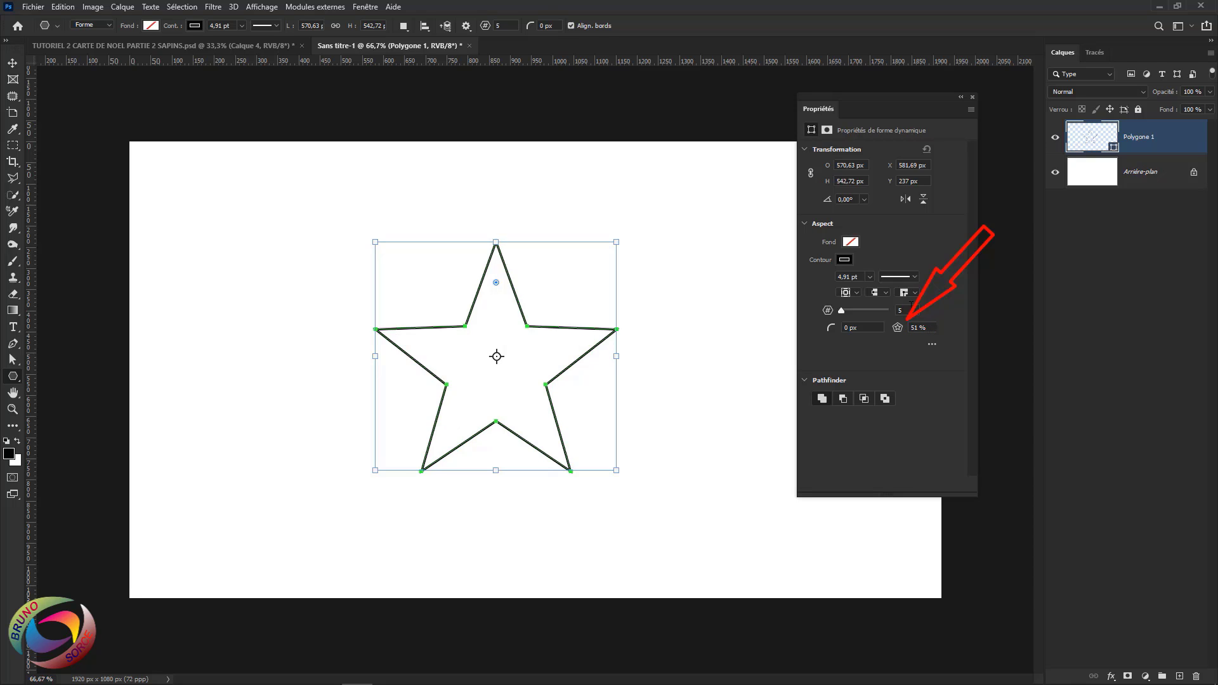
Remove the star's stroke, fill the star with black, and close its shape properties
{"action": "left_click", "coordinate": [845, 259]}
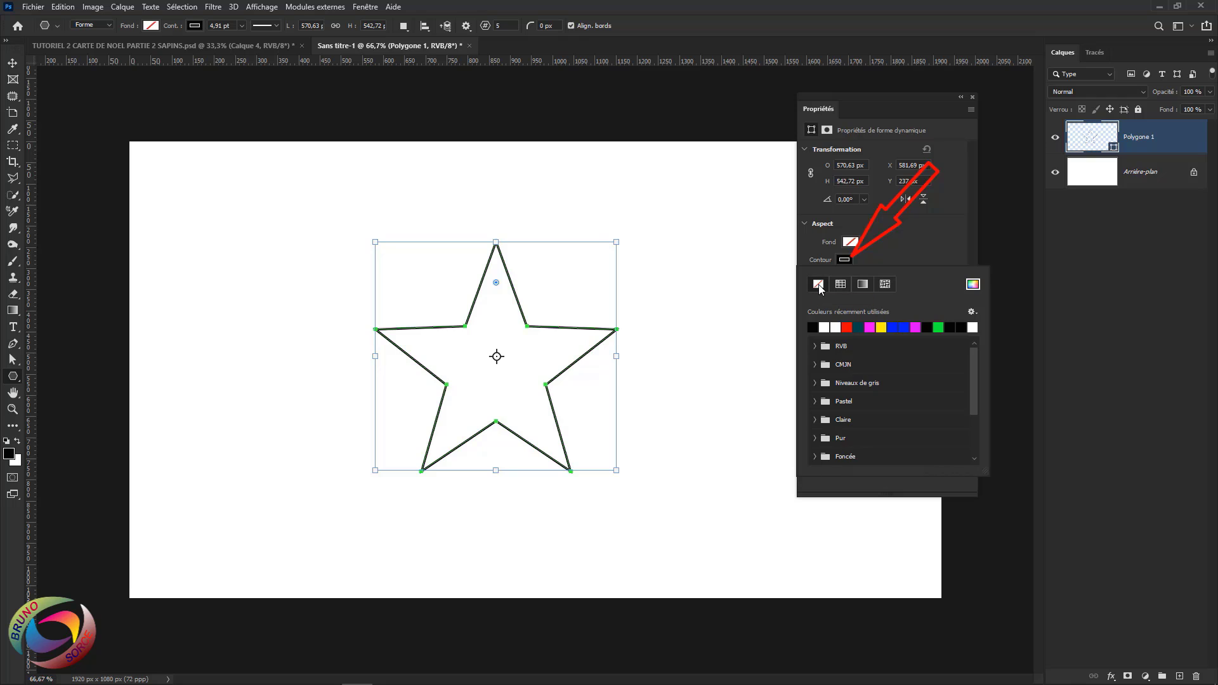
{"action": "left_click", "coordinate": [819, 285]}
{"action": "left_click", "coordinate": [852, 243]}
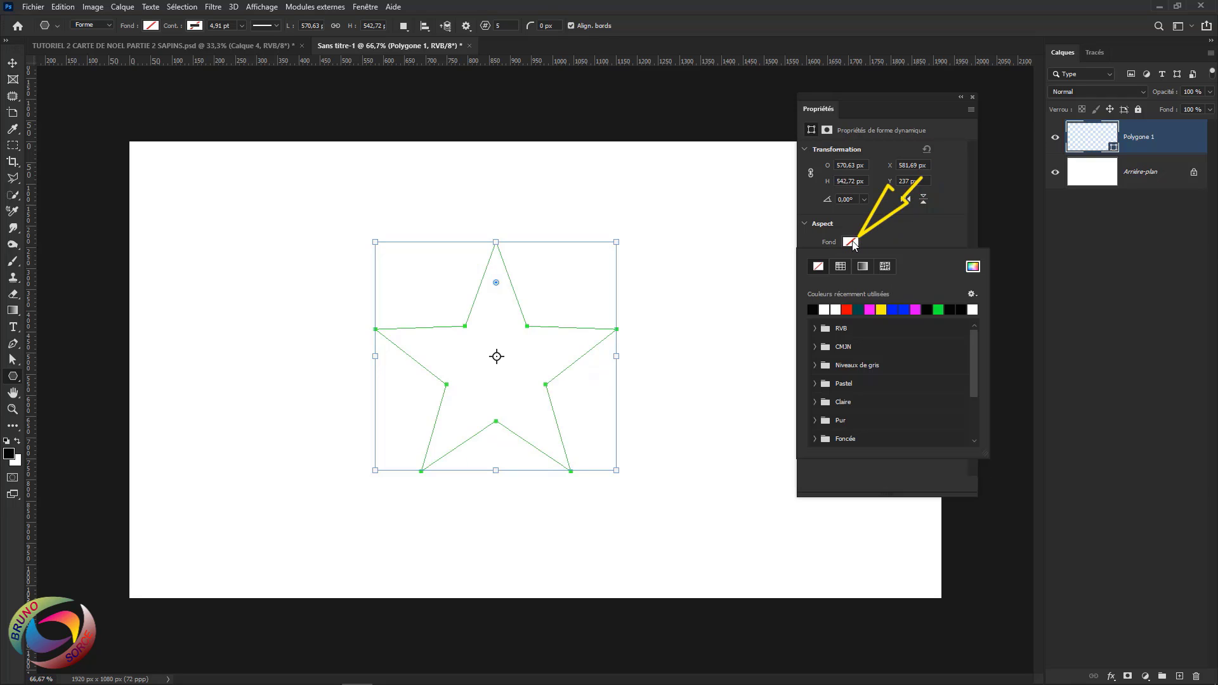
{"action": "left_click", "coordinate": [814, 308]}
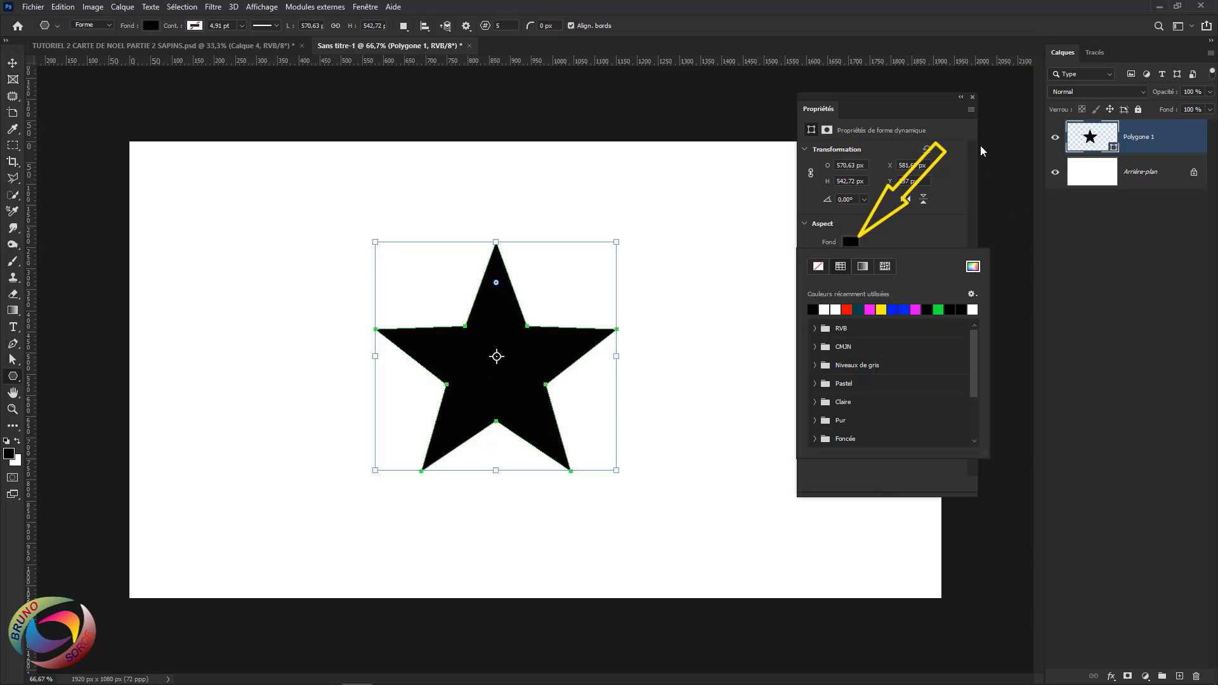
{"action": "left_click", "coordinate": [972, 97]}
{"action": "left_click", "coordinate": [973, 96]}
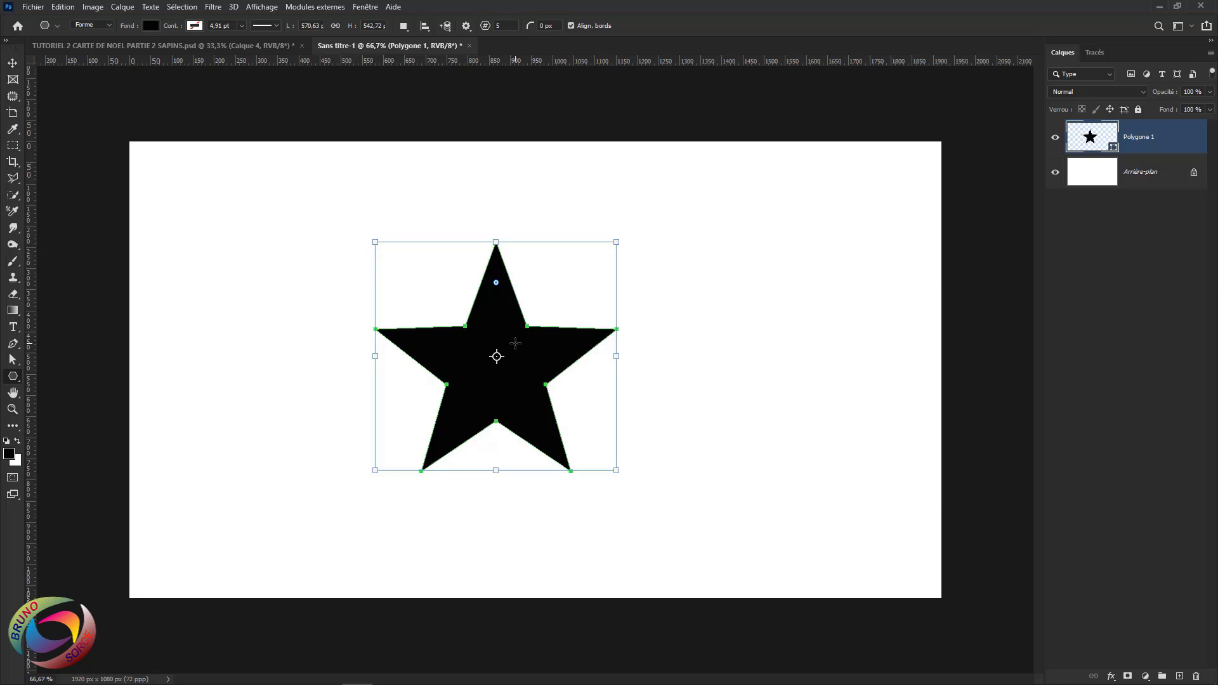
Crop the canvas closely around the black star, to about 624 × 615 px
{"action": "left_click", "coordinate": [13, 163]}
{"action": "right_click", "coordinate": [12, 162]}
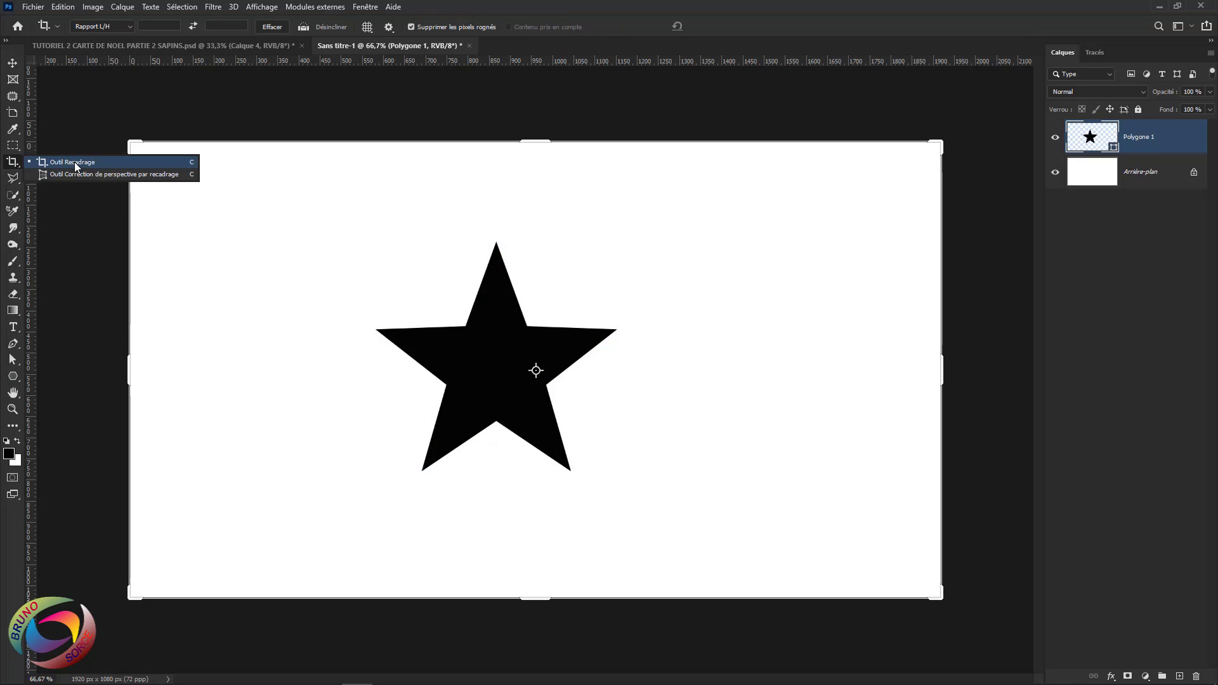
{"action": "left_click", "coordinate": [74, 162]}
{"action": "left_click_drag", "start_coordinate": [133, 144], "coordinate": [252, 186]}
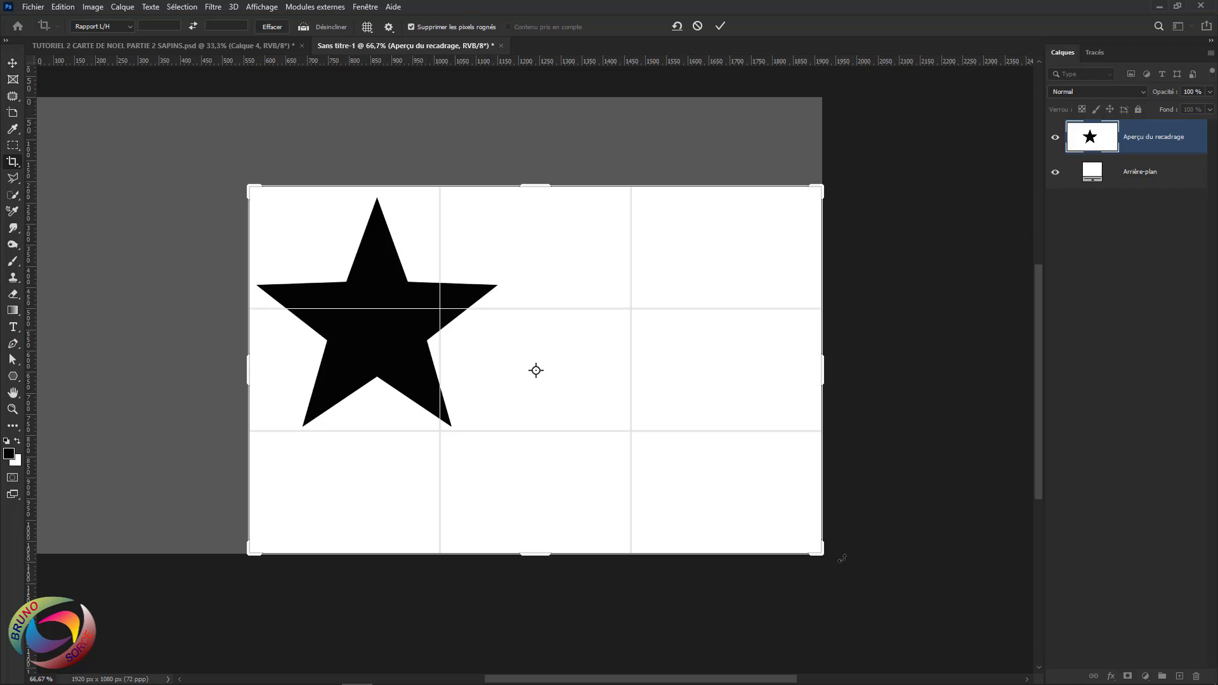
{"action": "left_click_drag", "start_coordinate": [817, 552], "coordinate": [661, 501]}
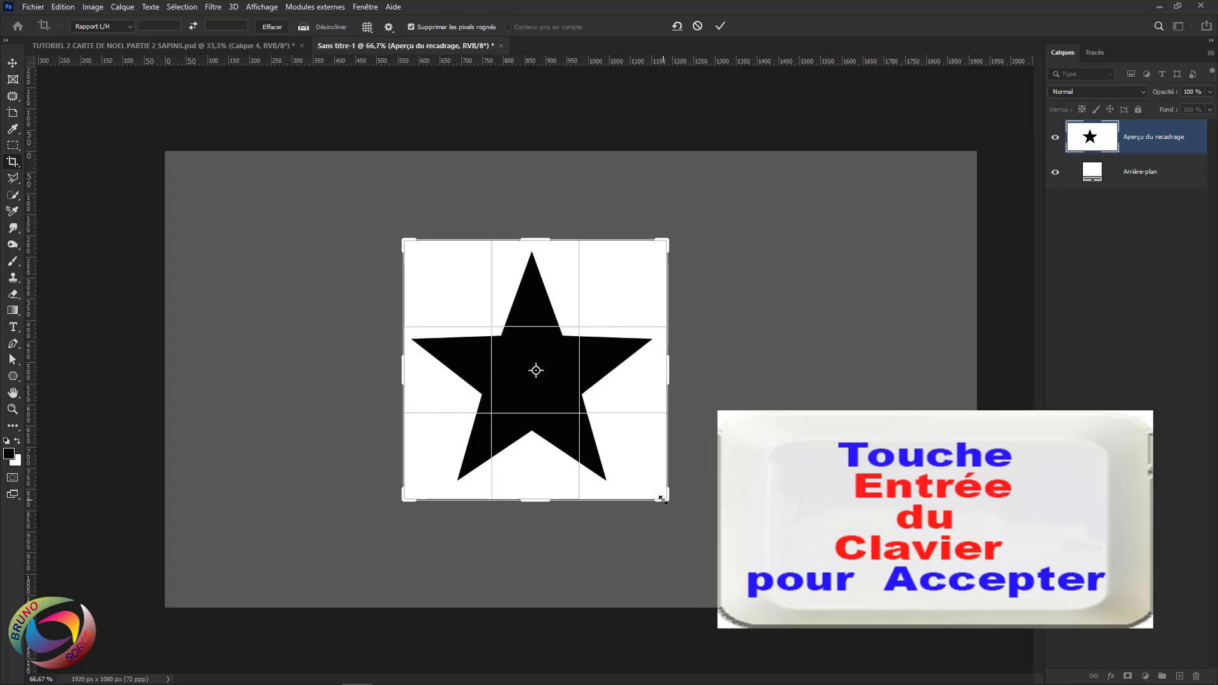
{"action": "key", "text": "Return"}
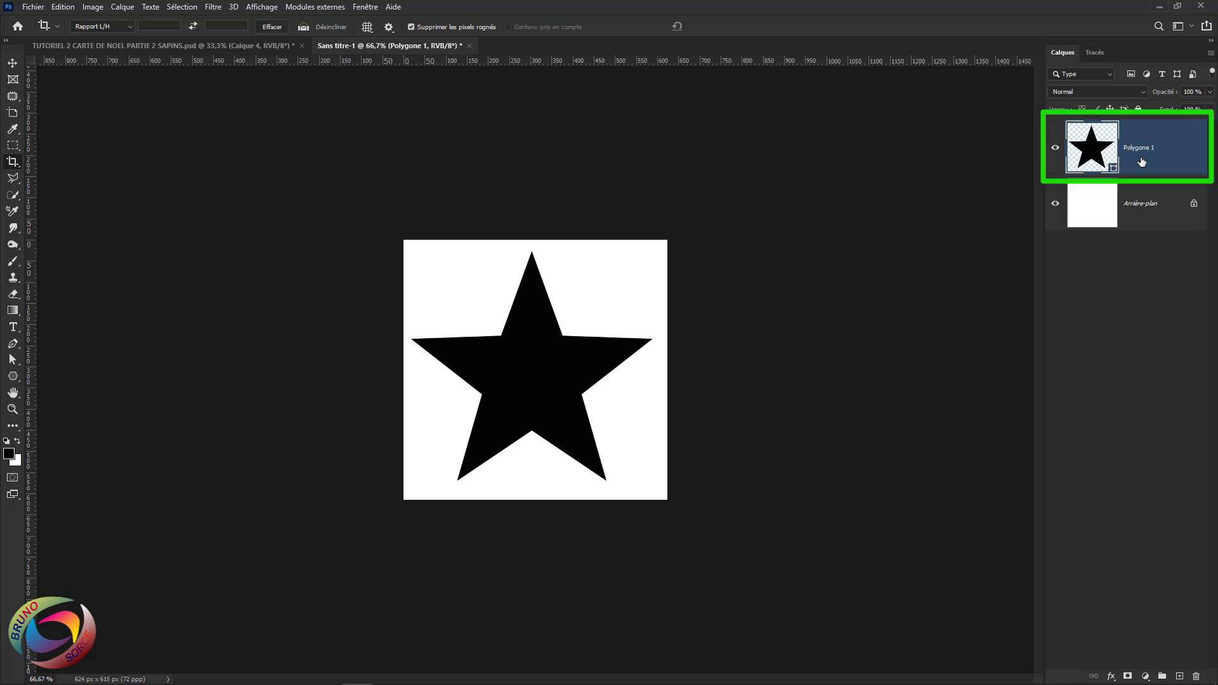
Rasterize the star's shape layer and hide the white background layer
{"action": "right_click", "coordinate": [1143, 162]}
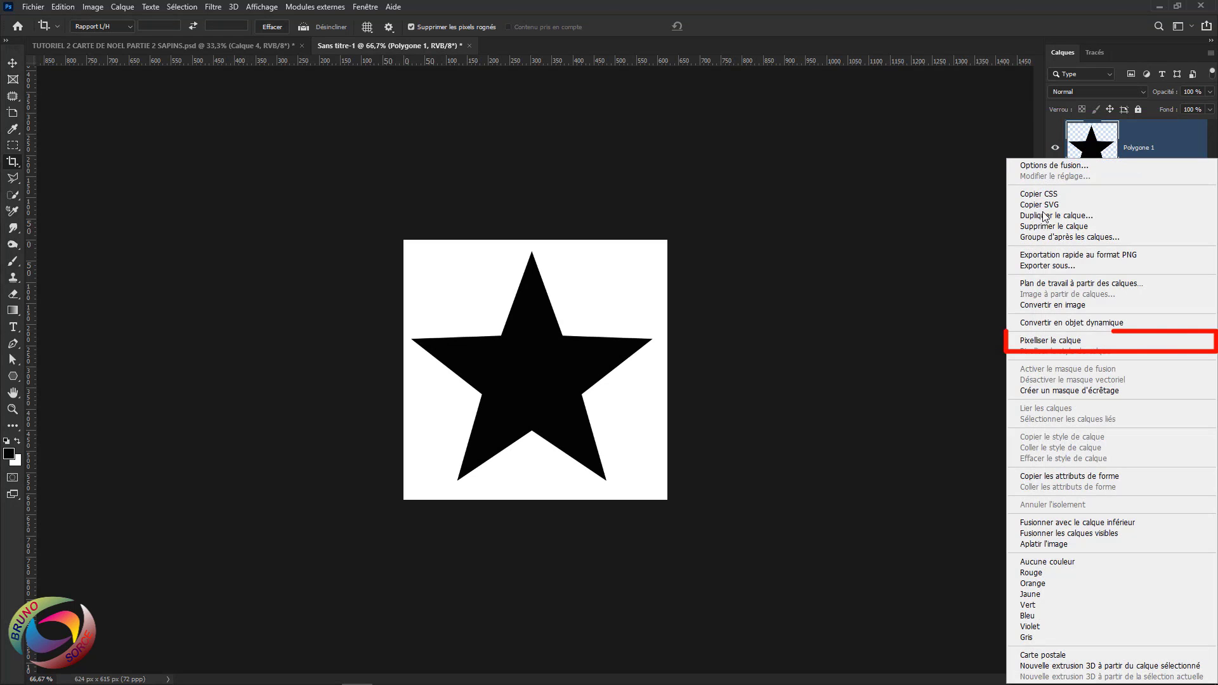
{"action": "left_click", "coordinate": [1056, 342]}
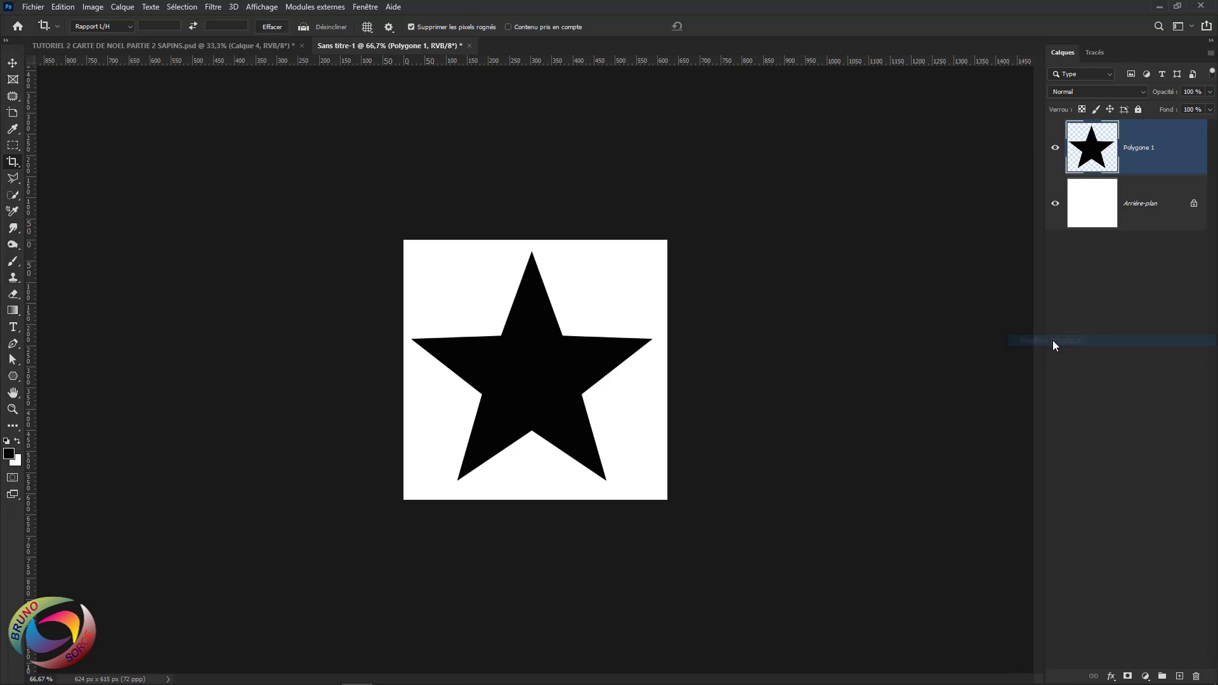
{"action": "left_click", "coordinate": [1056, 203]}
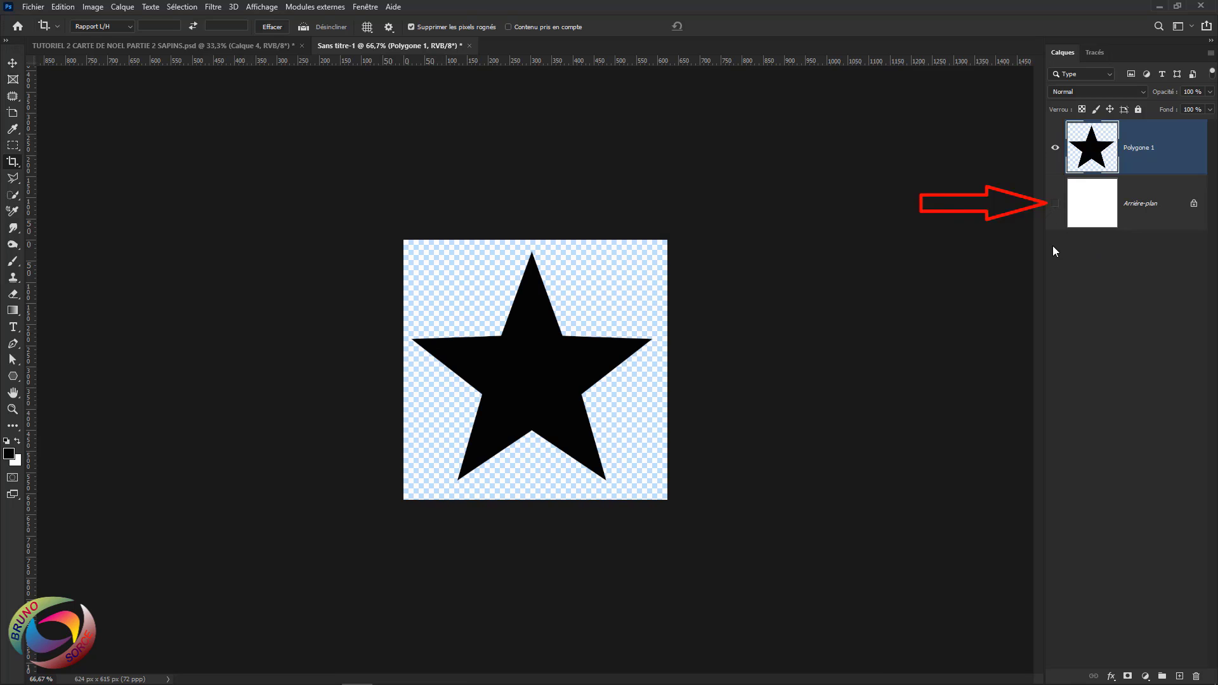
Define the black star as a brush preset, accepting the suggested name
{"action": "left_click", "coordinate": [63, 7]}
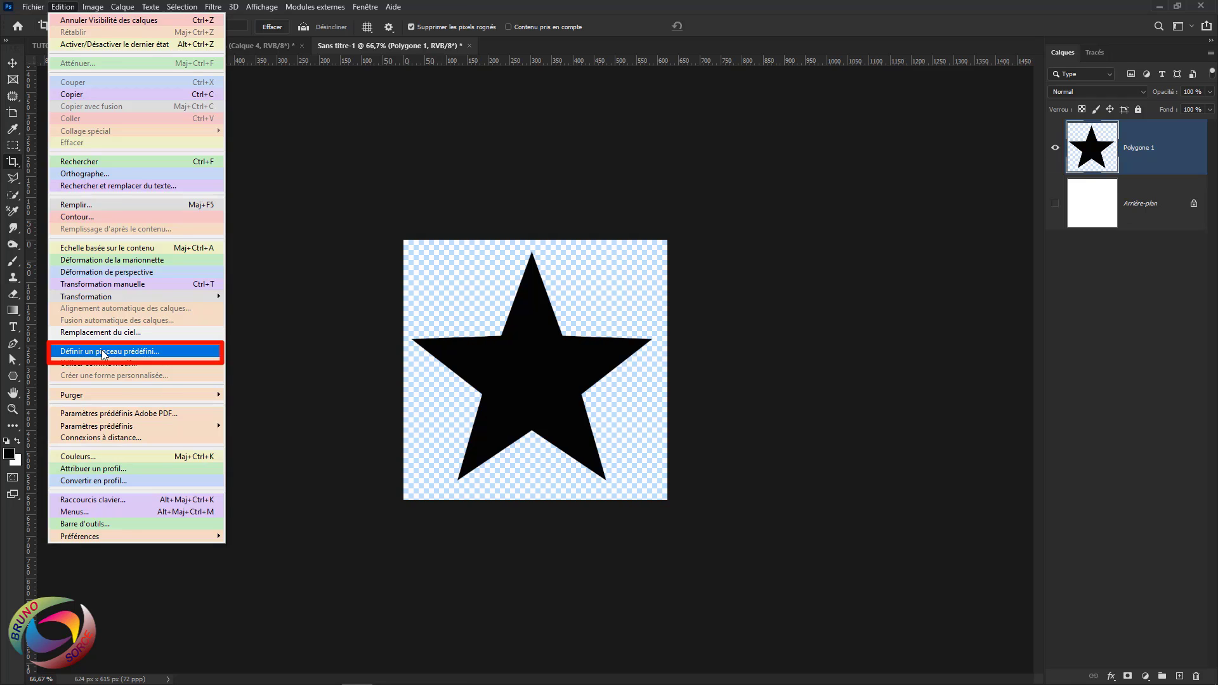
{"action": "left_click", "coordinate": [103, 352]}
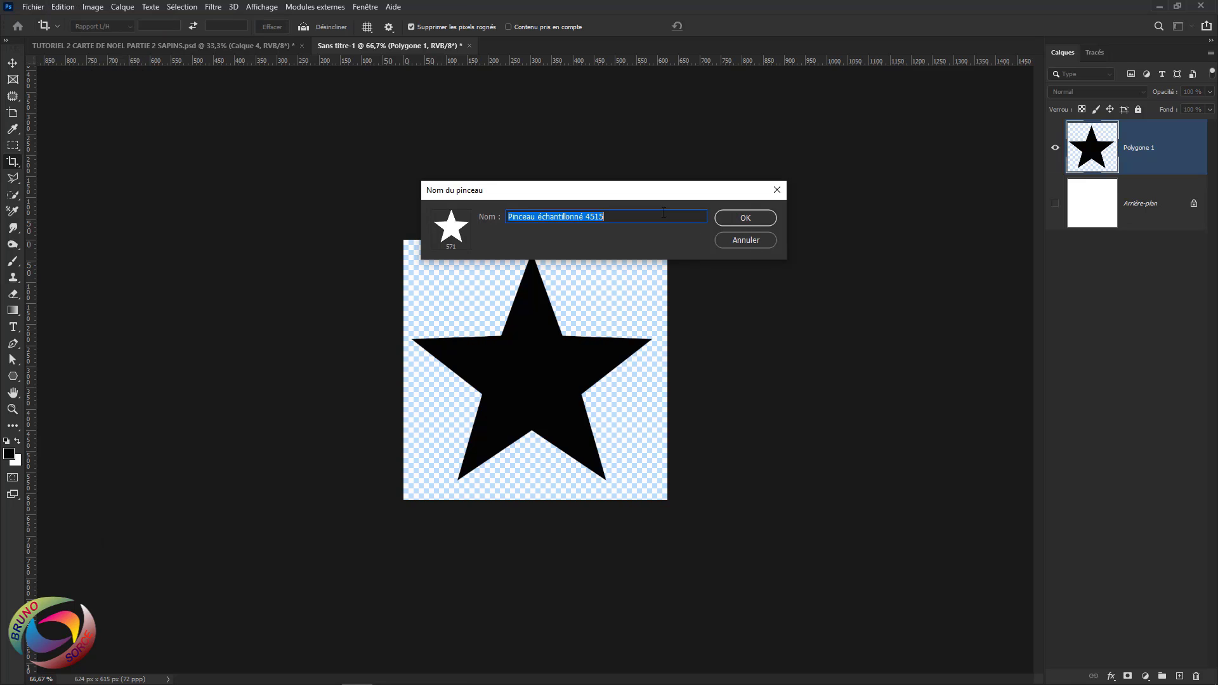
{"action": "key", "text": "Return"}
Switch to the Christmas card document, choose the new 571 px star brush and make white the foreground colour
{"action": "key", "text": "b"}
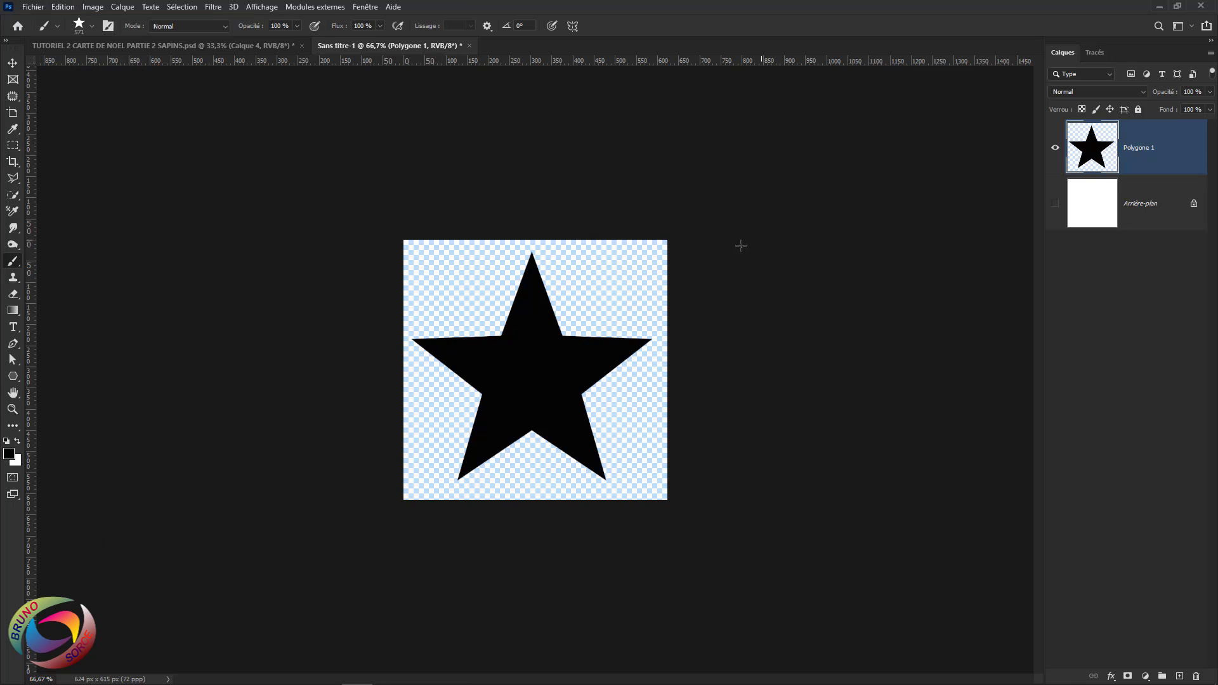
{"action": "left_click", "coordinate": [191, 46]}
{"action": "scroll", "coordinate": [590, 331], "scroll_direction": "up", "scroll_amount": 1}
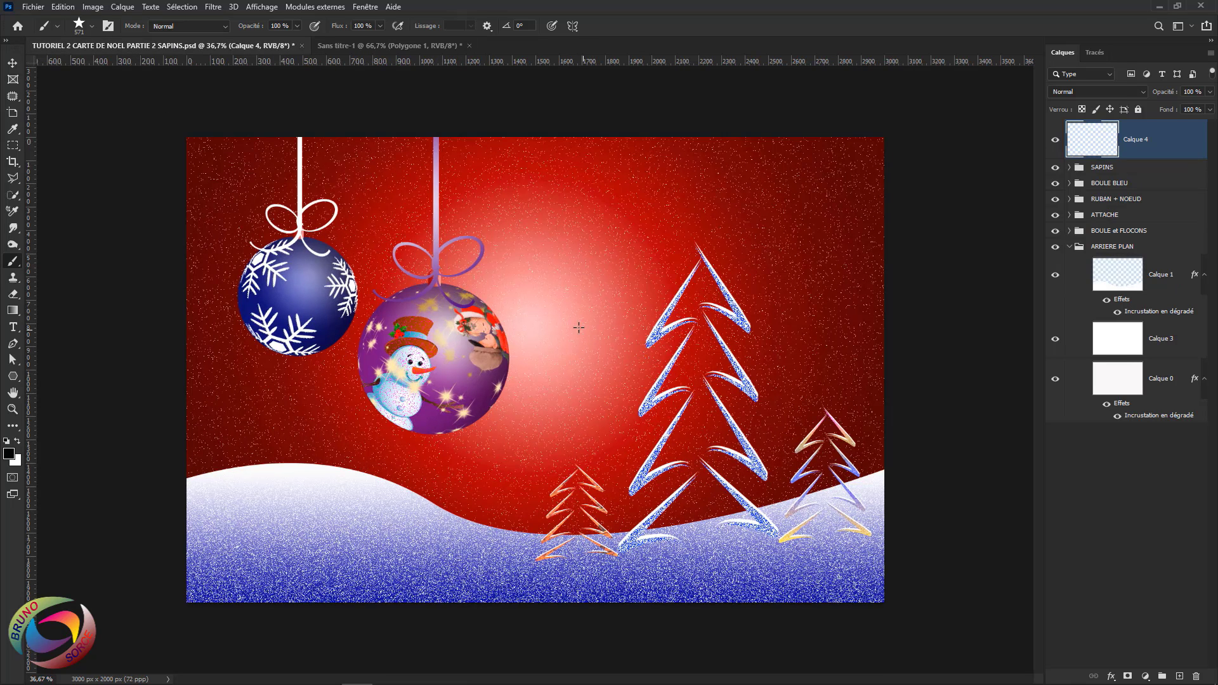
{"action": "left_click", "coordinate": [93, 25]}
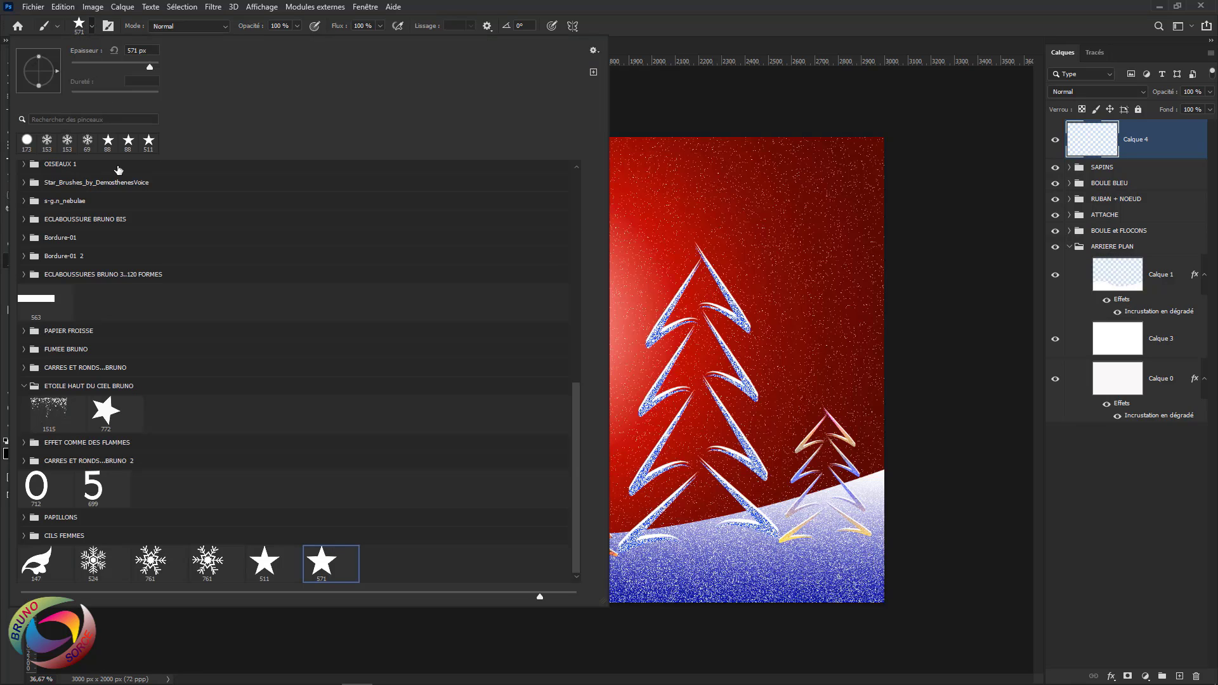
{"action": "double_click", "coordinate": [323, 567]}
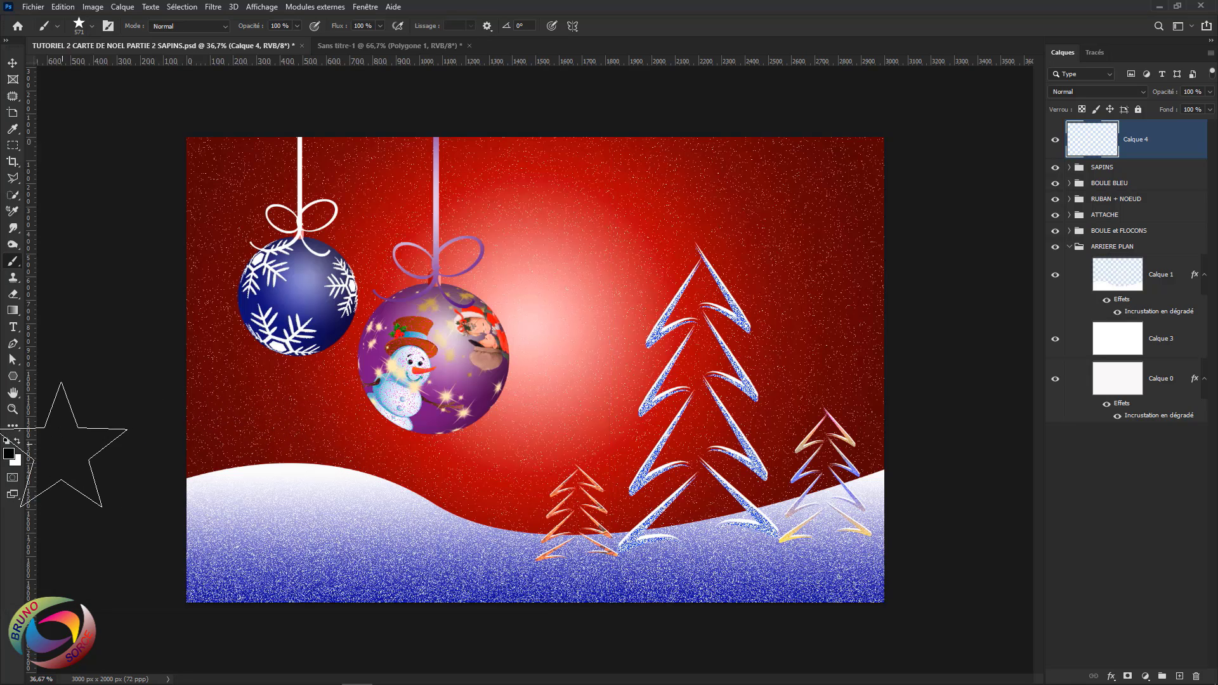
{"action": "left_click", "coordinate": [17, 441]}
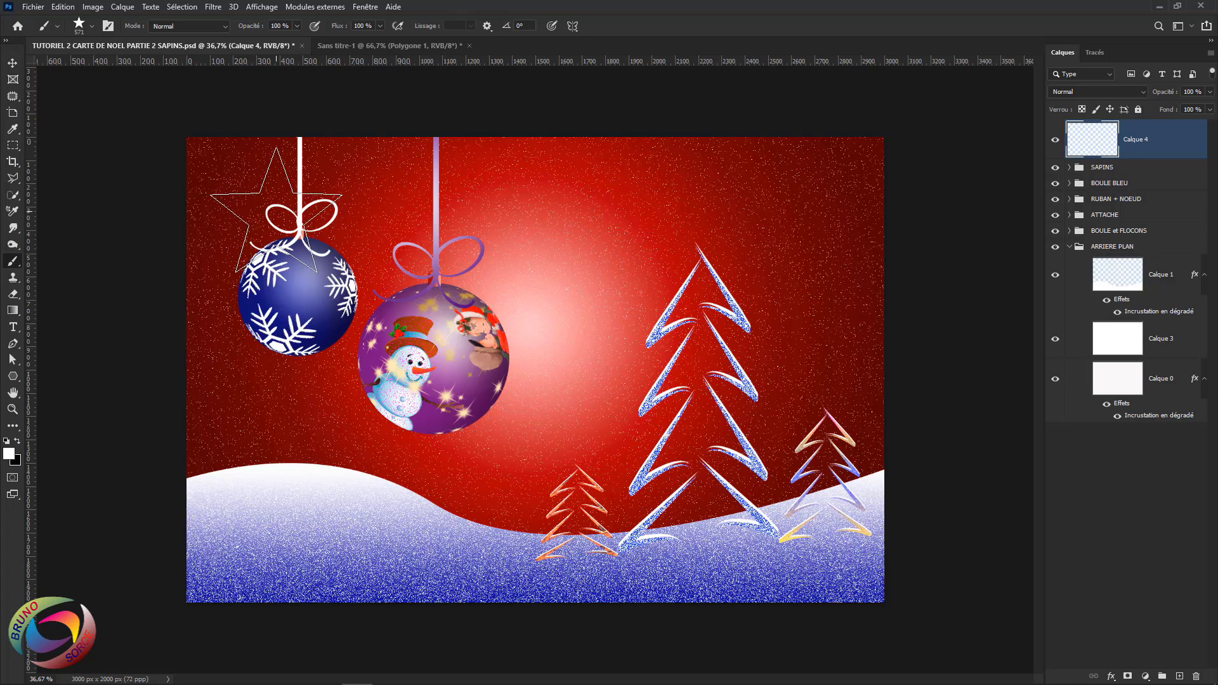
{"action": "right_click", "coordinate": [16, 265]}
{"action": "left_click", "coordinate": [75, 263]}
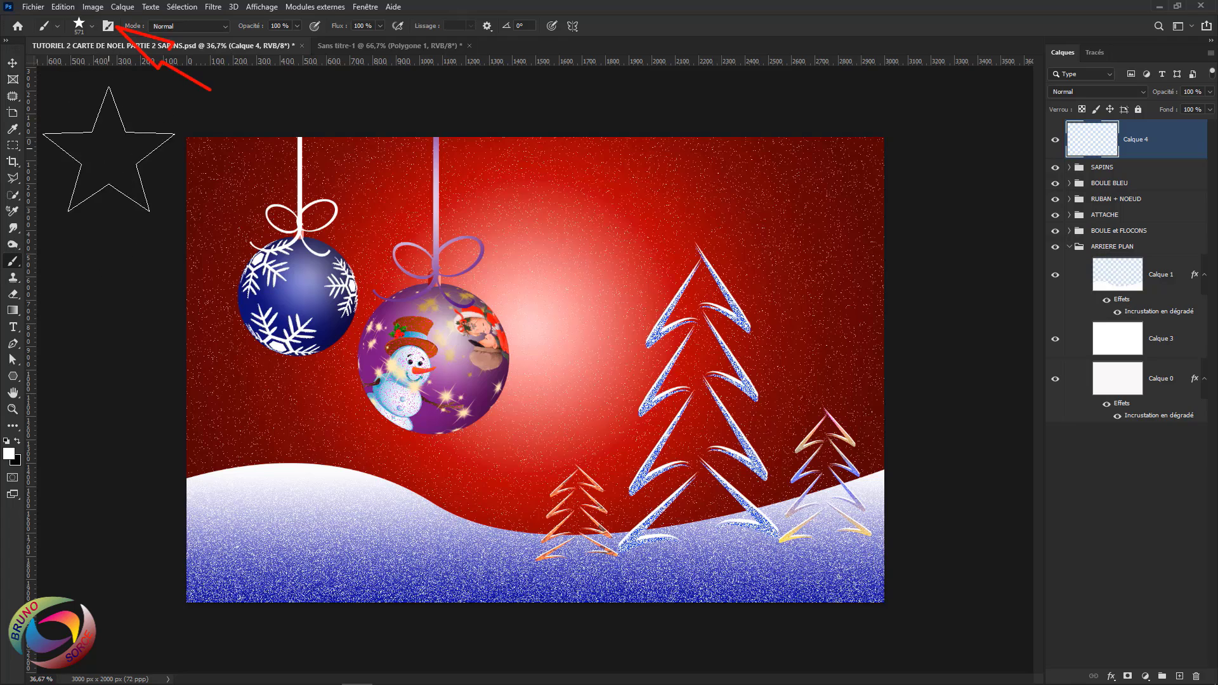
Set the star brush's spacing to 160% and its size to 48 px in the brush settings
{"action": "left_click", "coordinate": [107, 27]}
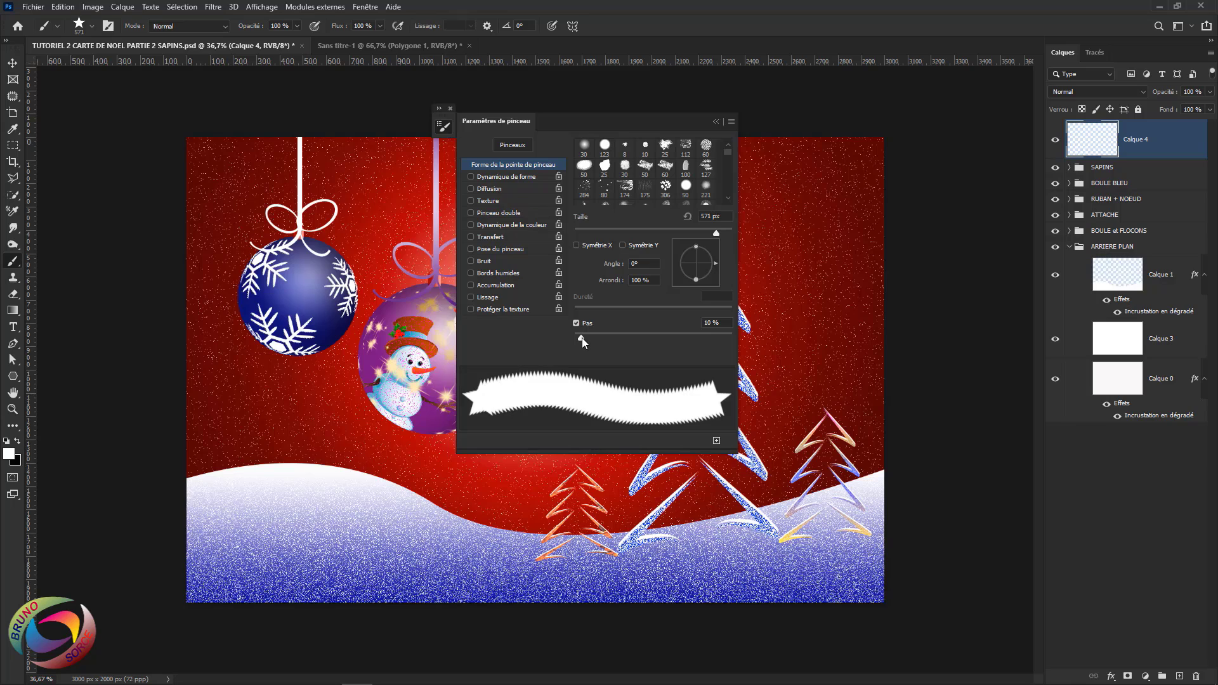
{"action": "left_click_drag", "start_coordinate": [581, 338], "coordinate": [677, 332]}
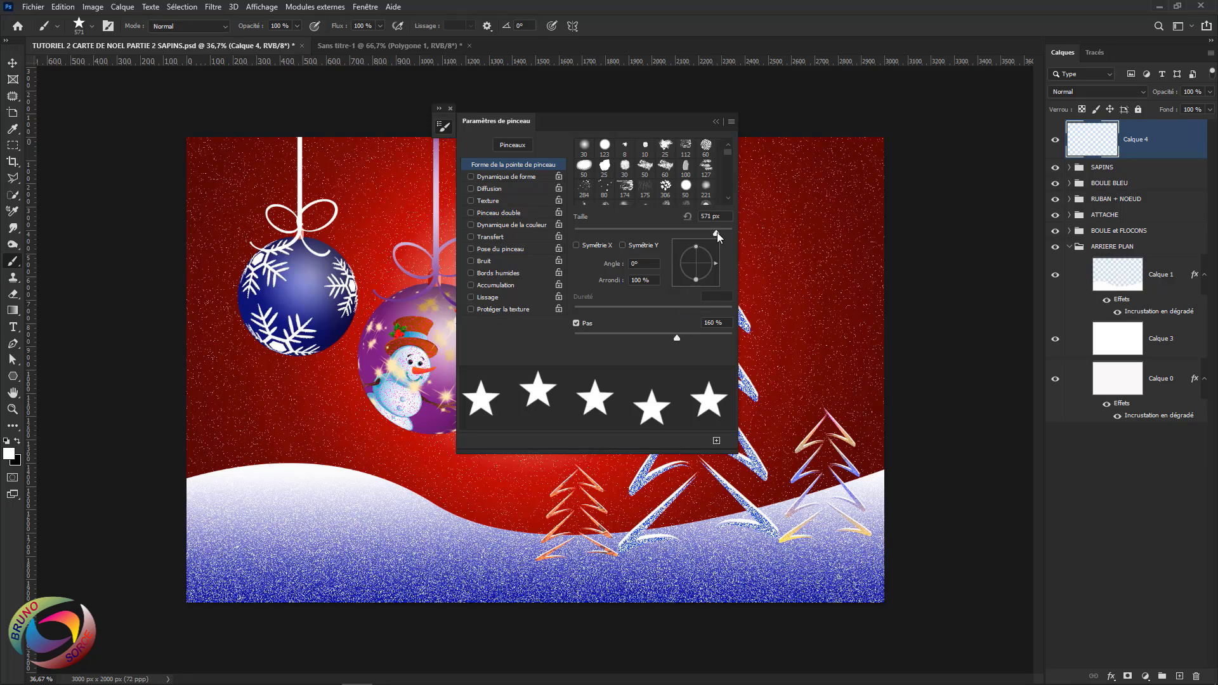
{"action": "left_click_drag", "start_coordinate": [642, 231], "coordinate": [612, 229]}
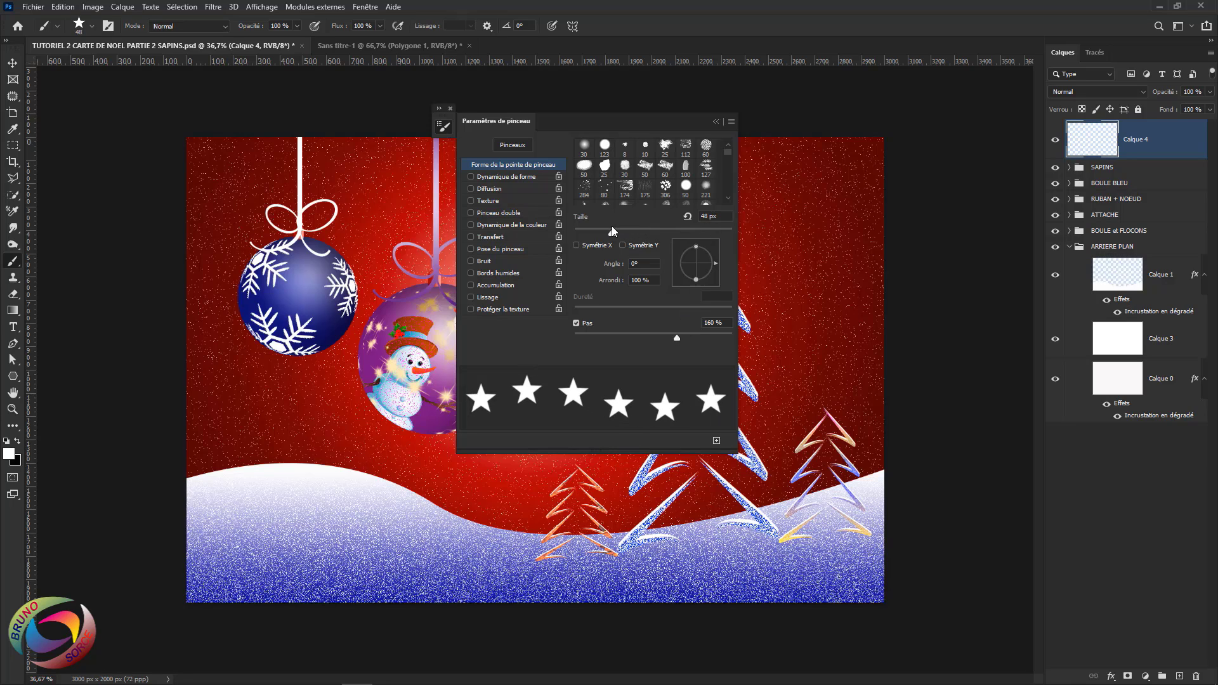
Set the star brush size to 63 px, testing it with vertical strokes beside the large fir and undoing all test strokes
{"action": "left_click", "coordinate": [803, 191]}
{"action": "left_click", "coordinate": [802, 208]}
{"action": "left_click_drag", "start_coordinate": [801, 227], "coordinate": [805, 341]}
{"action": "left_click_drag", "start_coordinate": [612, 231], "coordinate": [623, 232]}
{"action": "left_click_drag", "start_coordinate": [830, 221], "coordinate": [833, 311]}
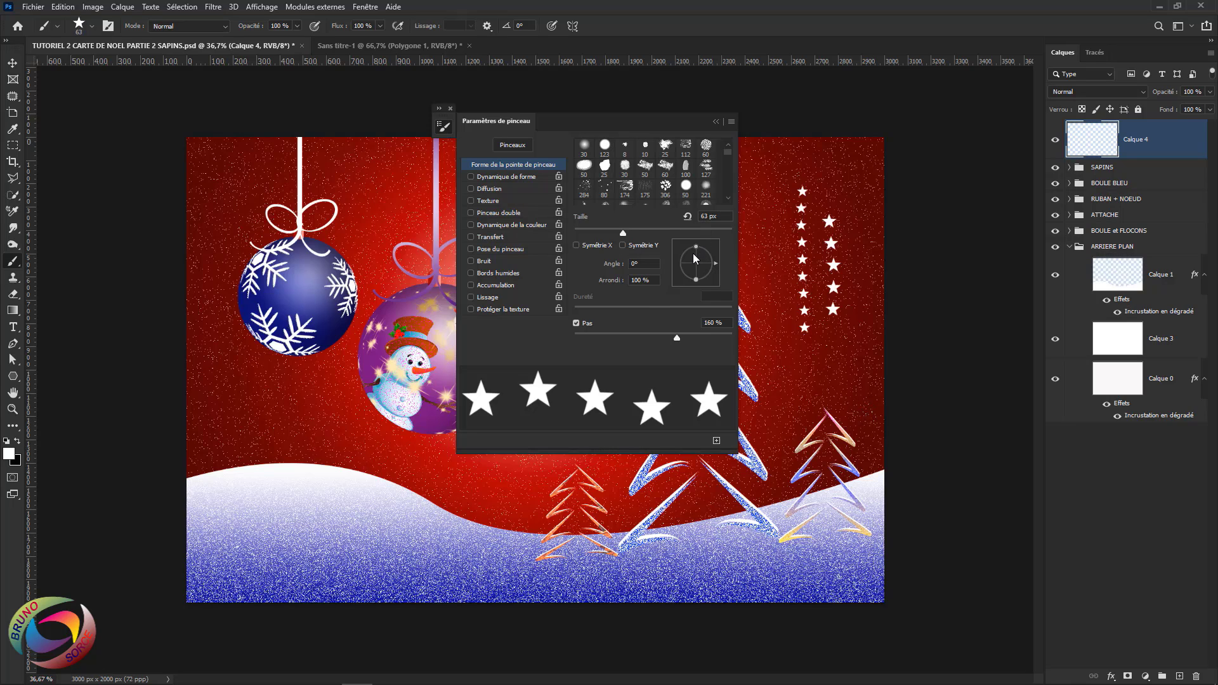
{"action": "key", "text": "ctrl+z"}
{"action": "key", "text": "ctrl+z"}
{"action": "key", "text": "ctrl+z"}
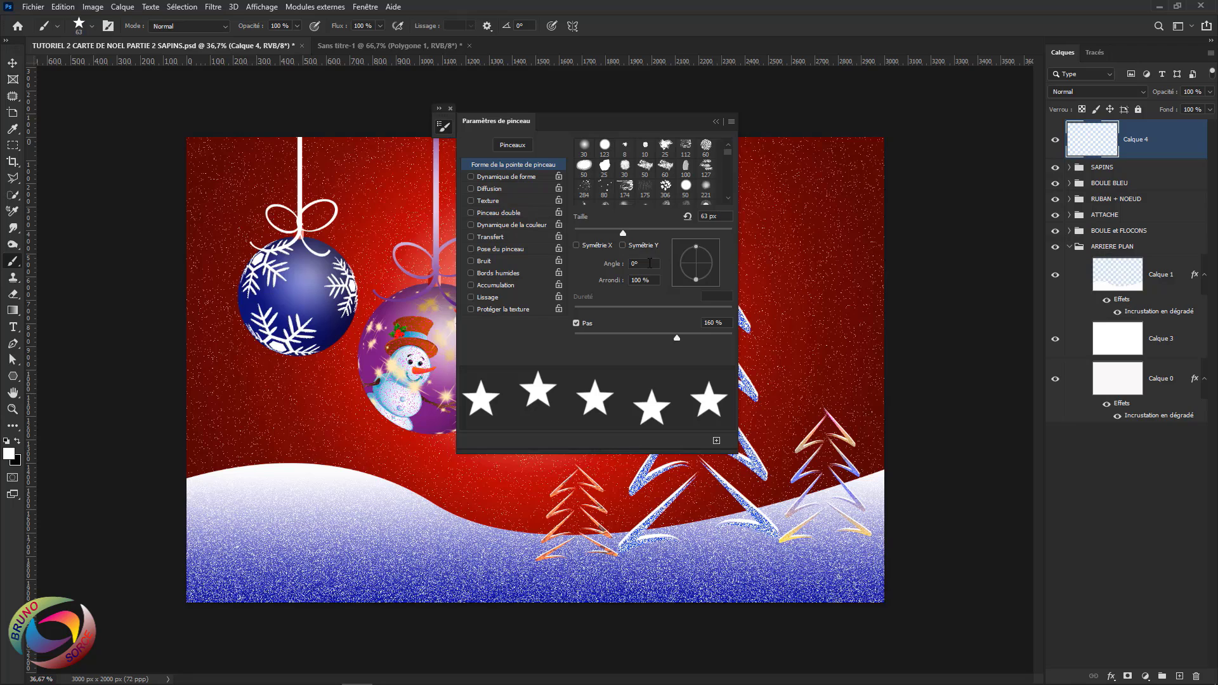
Enable shape dynamics for the star brush with 100% size jitter and 6% angle jitter
{"action": "left_click", "coordinate": [491, 178]}
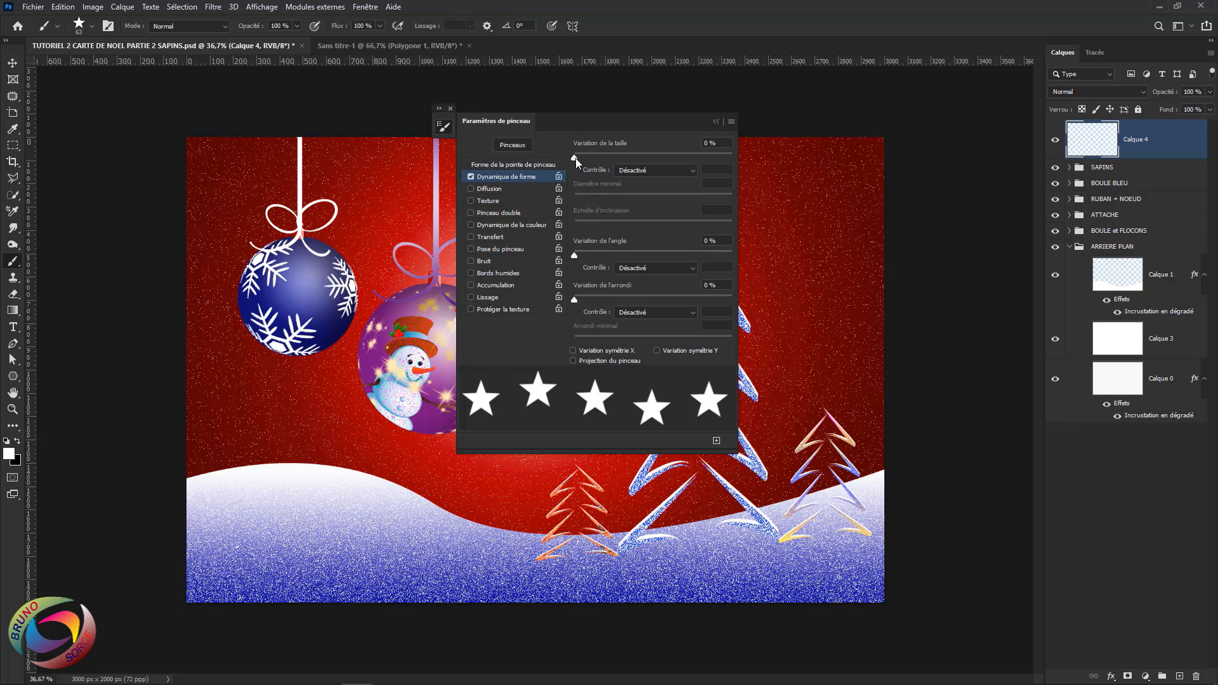
{"action": "left_click_drag", "start_coordinate": [576, 158], "coordinate": [753, 173]}
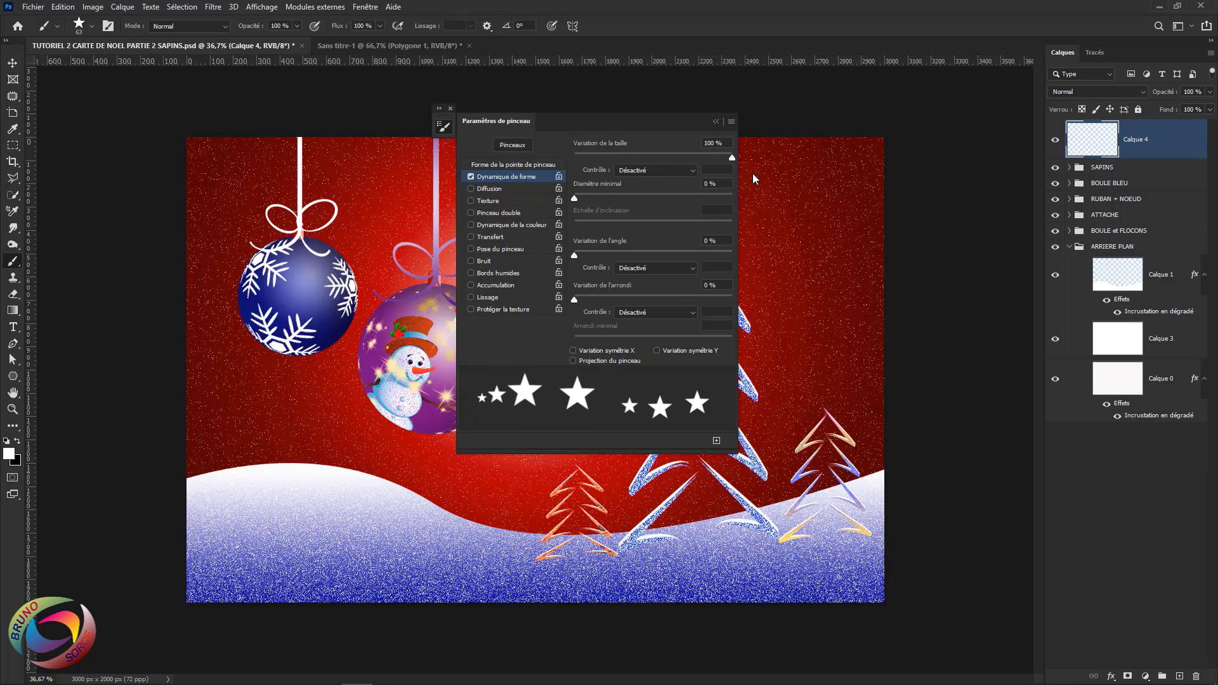
{"action": "left_click_drag", "start_coordinate": [574, 255], "coordinate": [585, 255]}
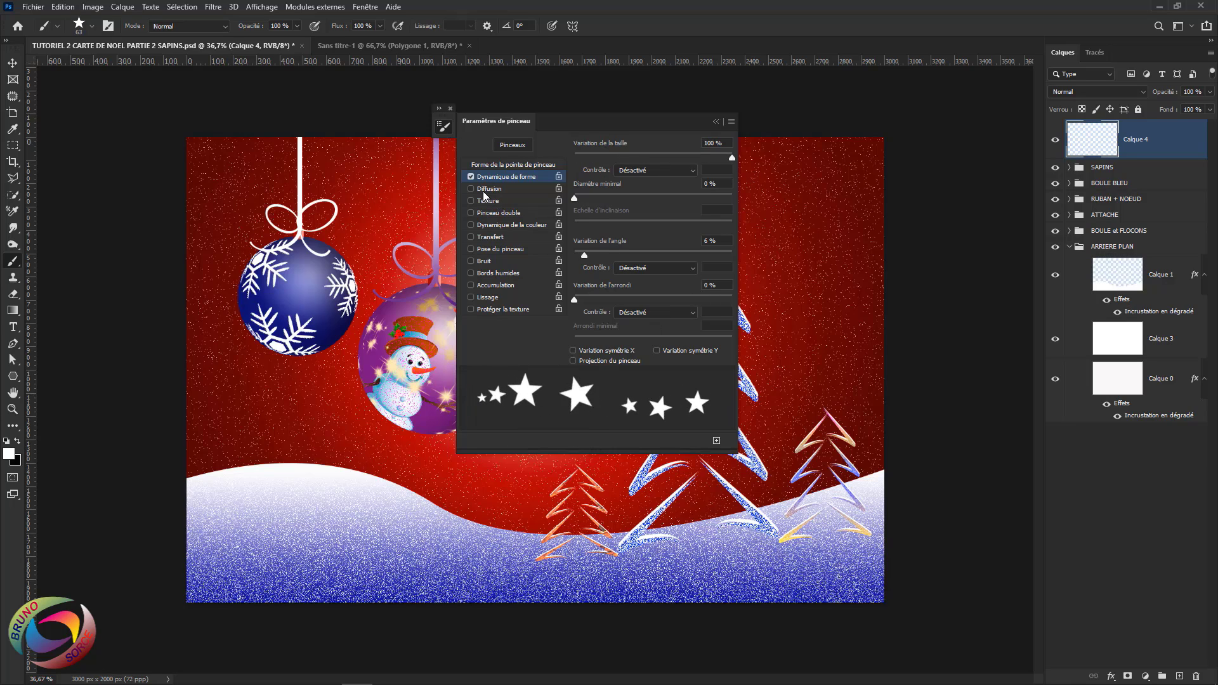
Enable scattering for the star brush at about 600% and collapse the brush settings
{"action": "left_click", "coordinate": [491, 189]}
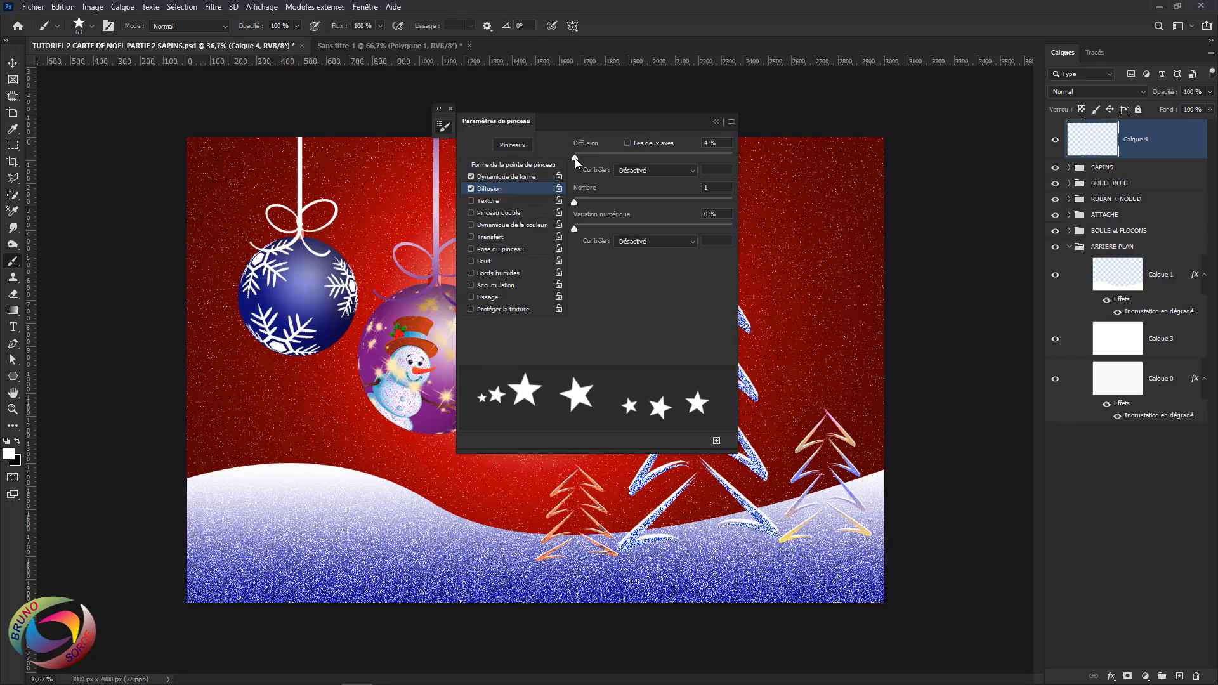
{"action": "left_click_drag", "start_coordinate": [575, 158], "coordinate": [671, 163]}
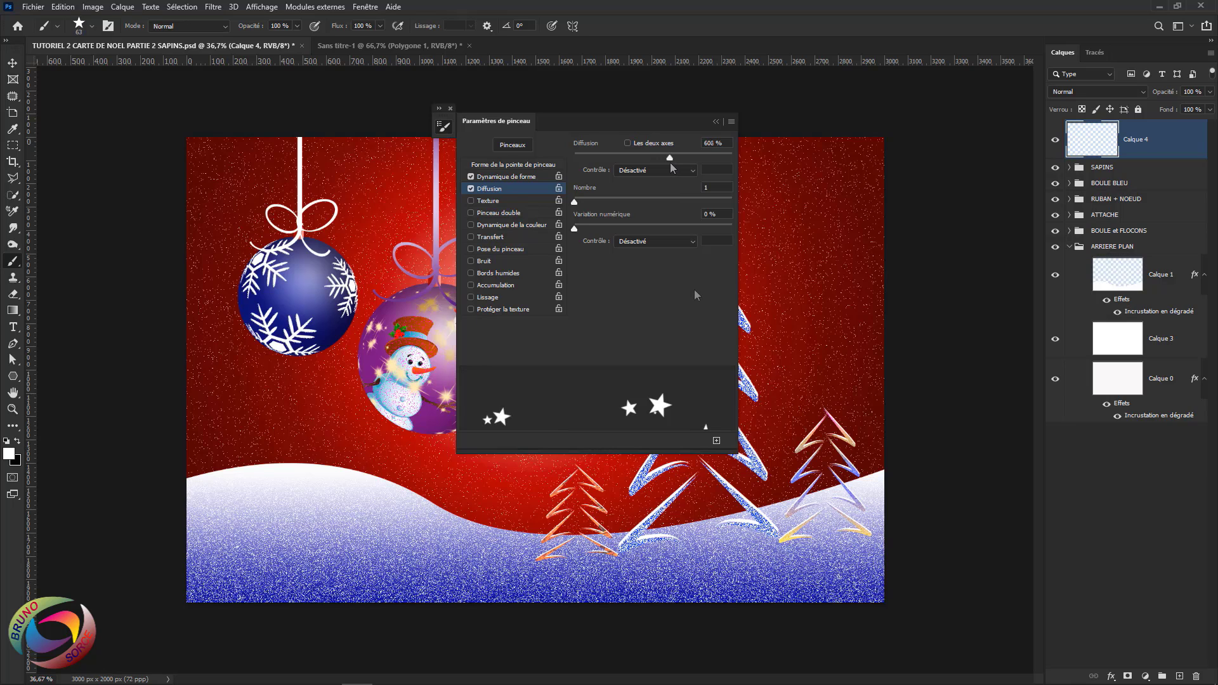
{"action": "left_click", "coordinate": [715, 121]}
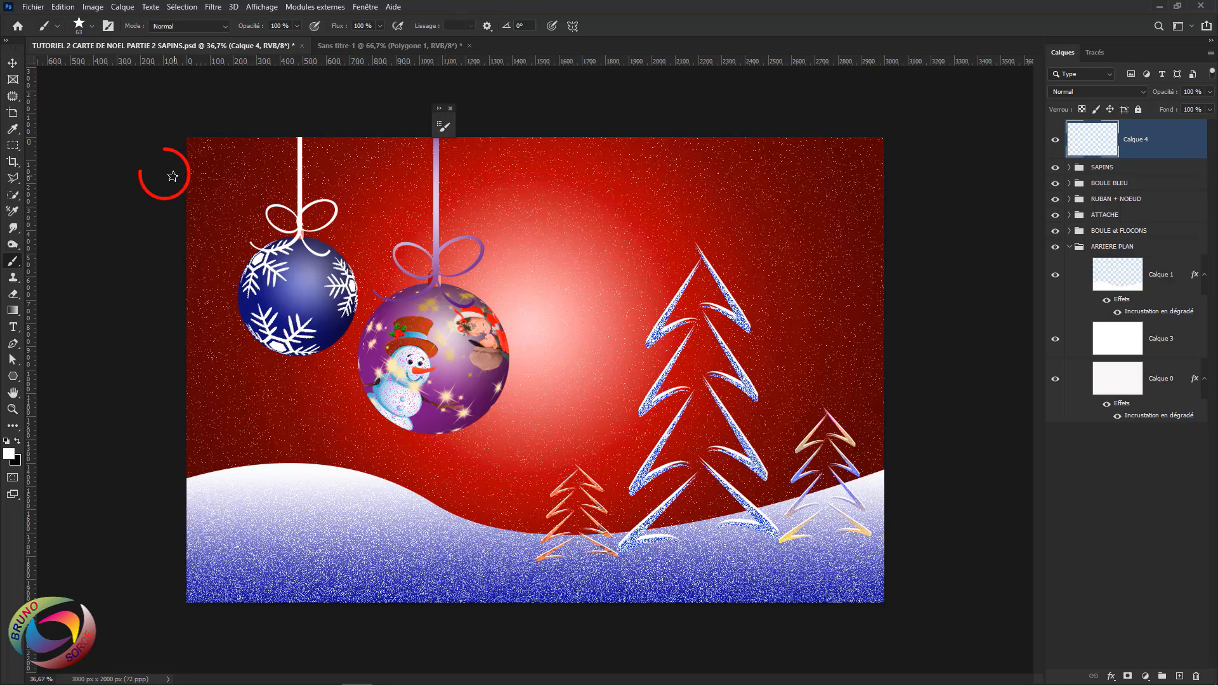
Paint scattered white stars on Calque 4 across the upper sky, down both sides and along the snow
{"action": "mouse_move", "coordinate": [174, 183]}
{"action": "left_mouse_down"}
{"action": "mouse_move", "coordinate": [949, 218]}
{"action": "mouse_move", "coordinate": [874, 147]}
{"action": "mouse_move", "coordinate": [179, 133]}
{"action": "mouse_move", "coordinate": [75, 148]}
{"action": "left_mouse_up"}
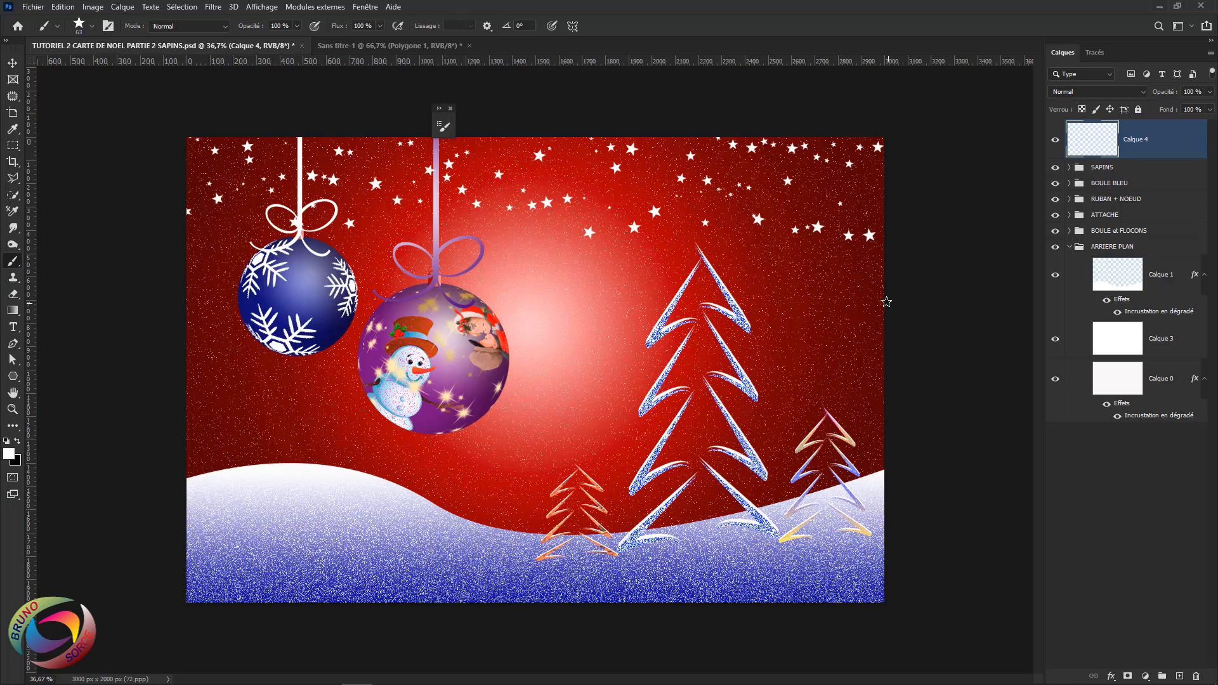
{"action": "left_click", "coordinate": [870, 179]}
{"action": "mouse_move", "coordinate": [872, 209]}
{"action": "left_mouse_down"}
{"action": "mouse_move", "coordinate": [875, 657]}
{"action": "mouse_move", "coordinate": [879, 532]}
{"action": "mouse_move", "coordinate": [889, 582]}
{"action": "mouse_move", "coordinate": [227, 565]}
{"action": "mouse_move", "coordinate": [152, 552]}
{"action": "mouse_move", "coordinate": [174, 320]}
{"action": "mouse_move", "coordinate": [206, 187]}
{"action": "mouse_move", "coordinate": [214, 613]}
{"action": "left_mouse_up"}
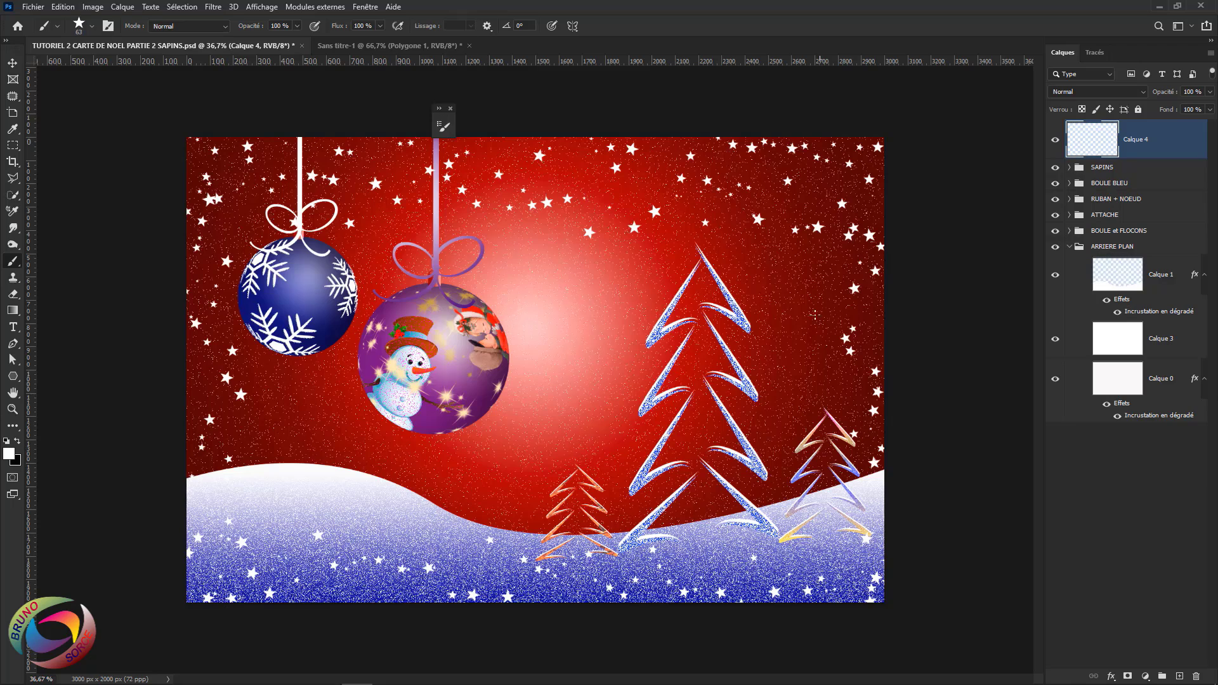
Add a gradient overlay to the star layer Calque 4, using the gold gradient named 59
{"action": "double_click", "coordinate": [1186, 150]}
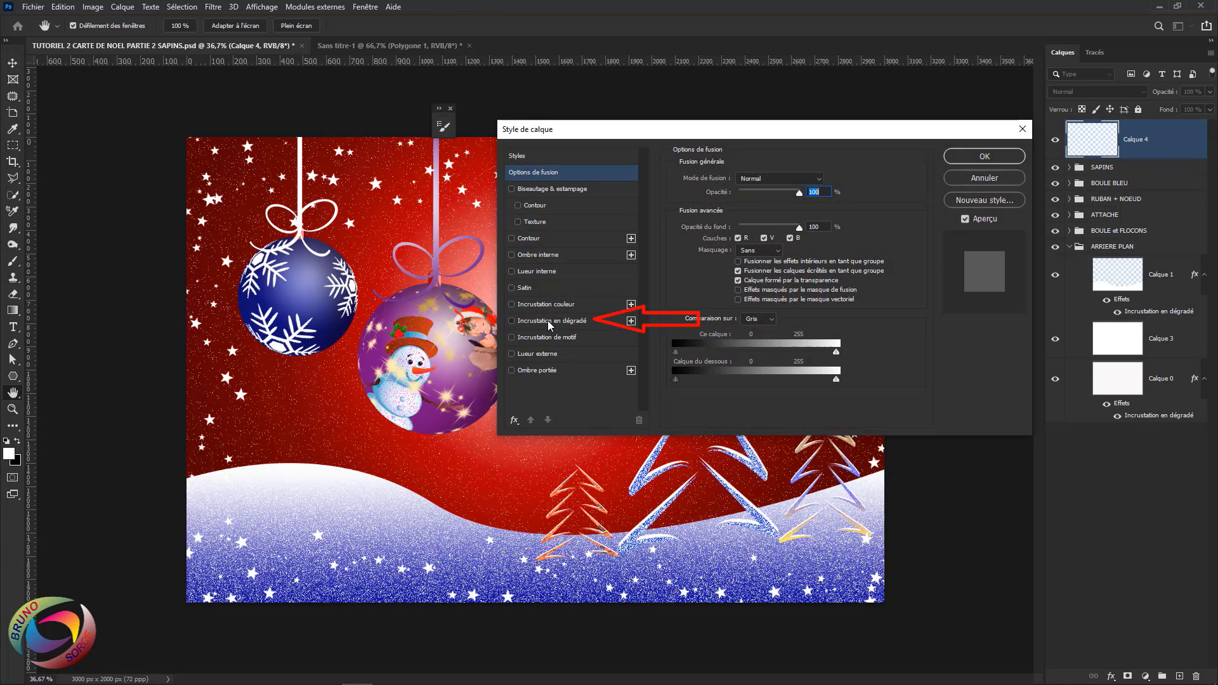
{"action": "left_click", "coordinate": [547, 321]}
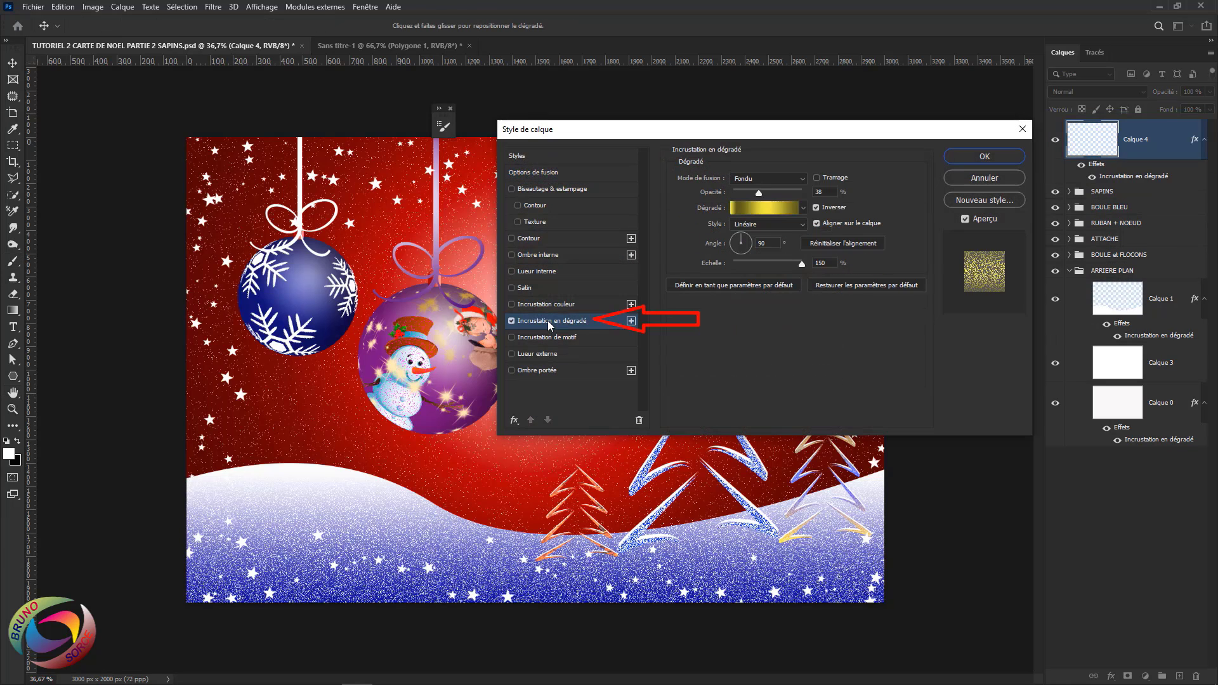
{"action": "left_click", "coordinate": [778, 211]}
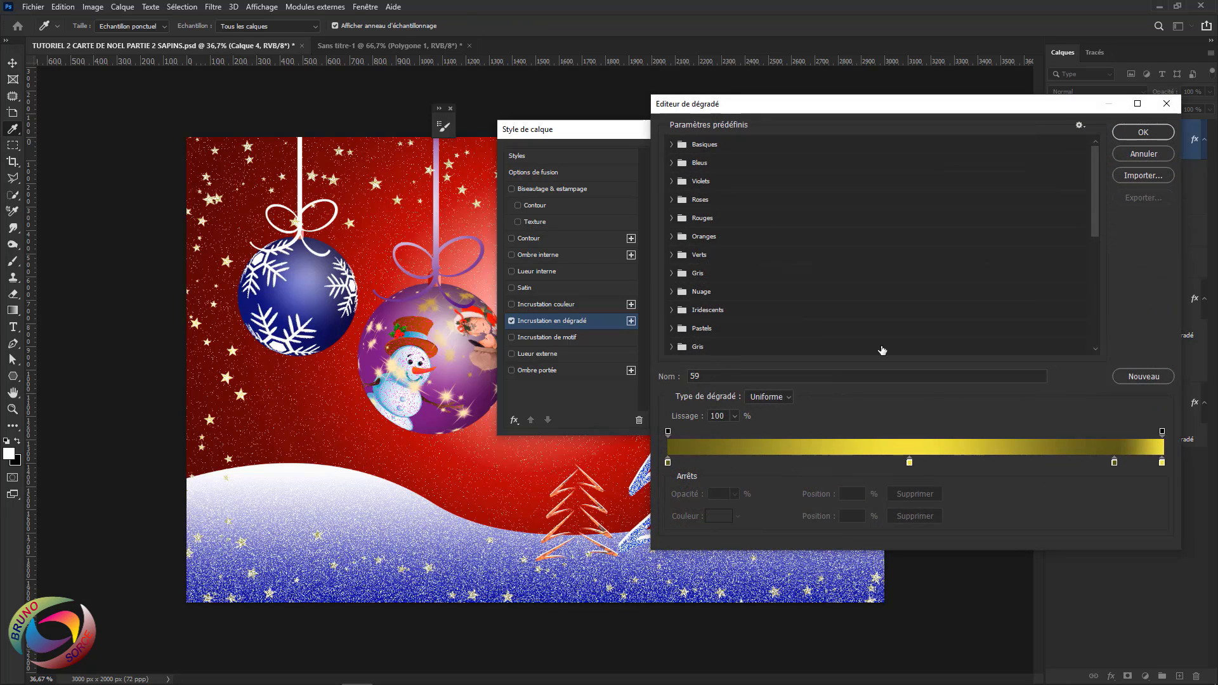
{"action": "left_click", "coordinate": [1143, 132]}
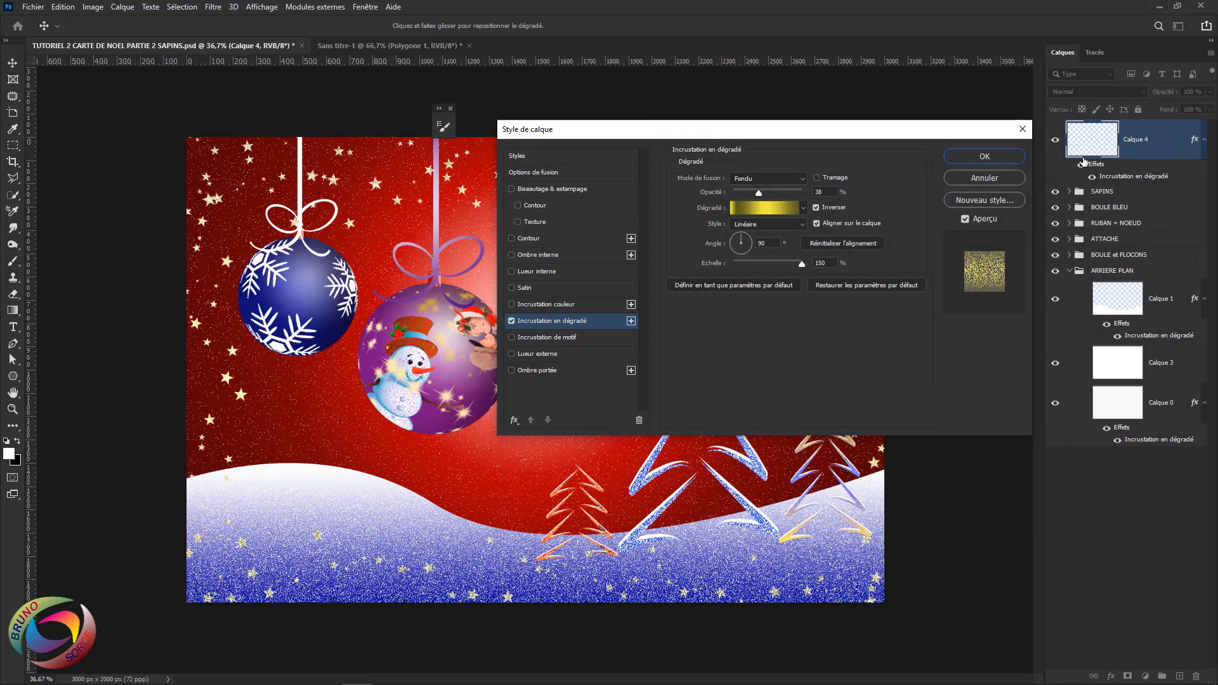
Try the star layer's gradient overlay in Normal blend mode at 100% opacity
{"action": "left_click", "coordinate": [802, 183]}
{"action": "left_click", "coordinate": [756, 180]}
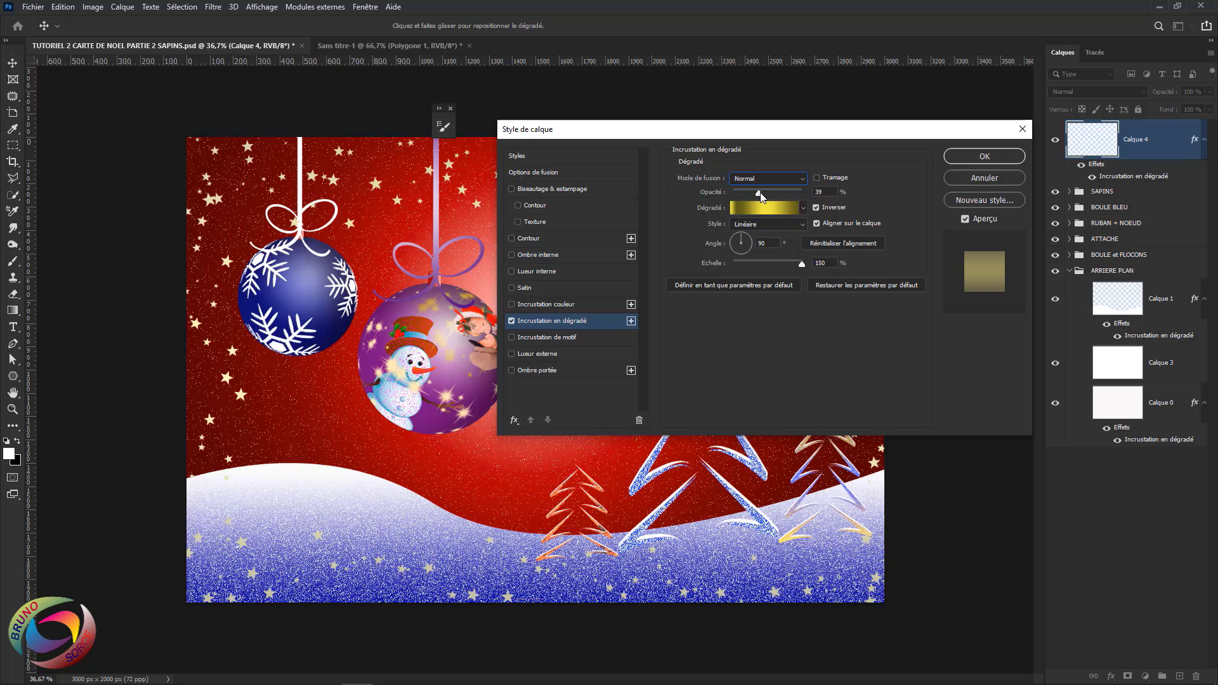
{"action": "left_click_drag", "start_coordinate": [761, 195], "coordinate": [806, 194]}
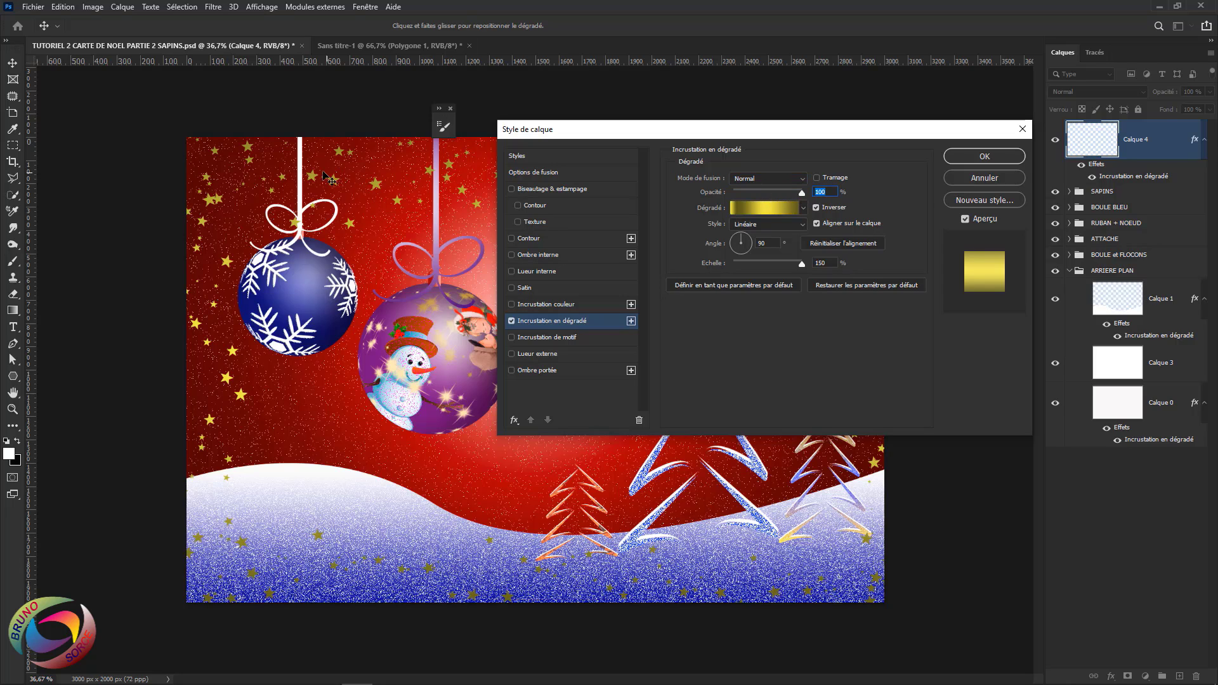
Set the star layer's gradient overlay to Fondu blend mode at 70% opacity, keep the gradient reversed, and apply the style
{"action": "left_click", "coordinate": [776, 181]}
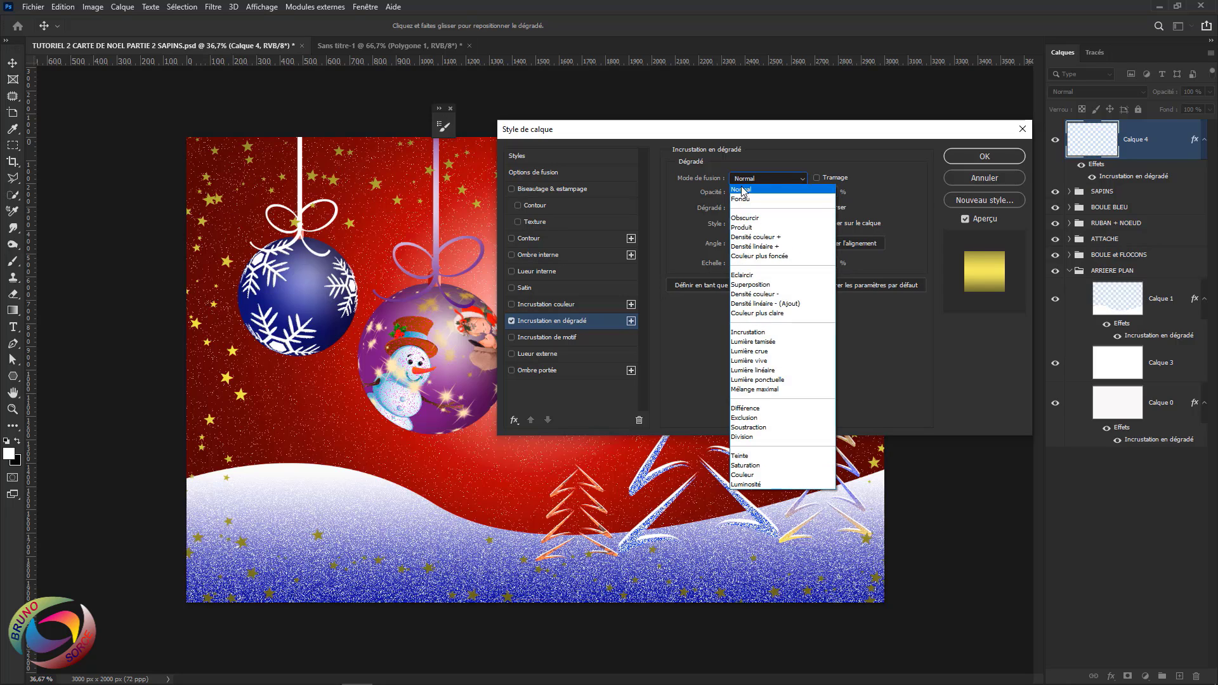
{"action": "left_click", "coordinate": [740, 200]}
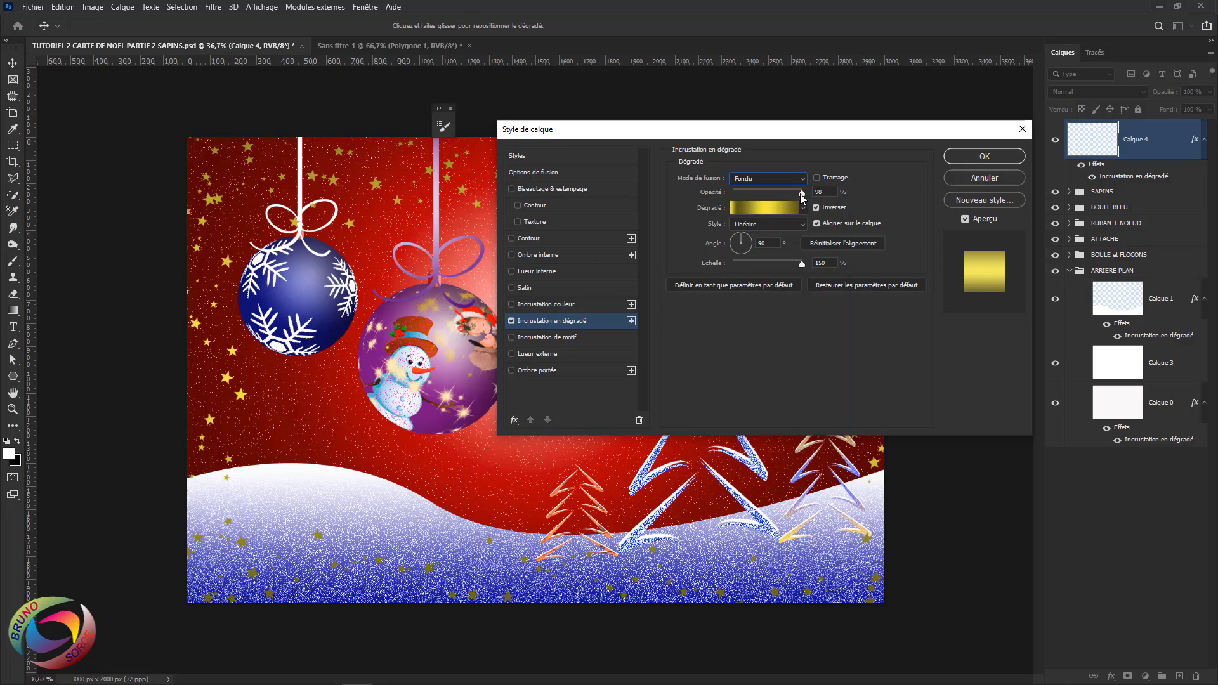
{"action": "left_click_drag", "start_coordinate": [803, 193], "coordinate": [780, 193]}
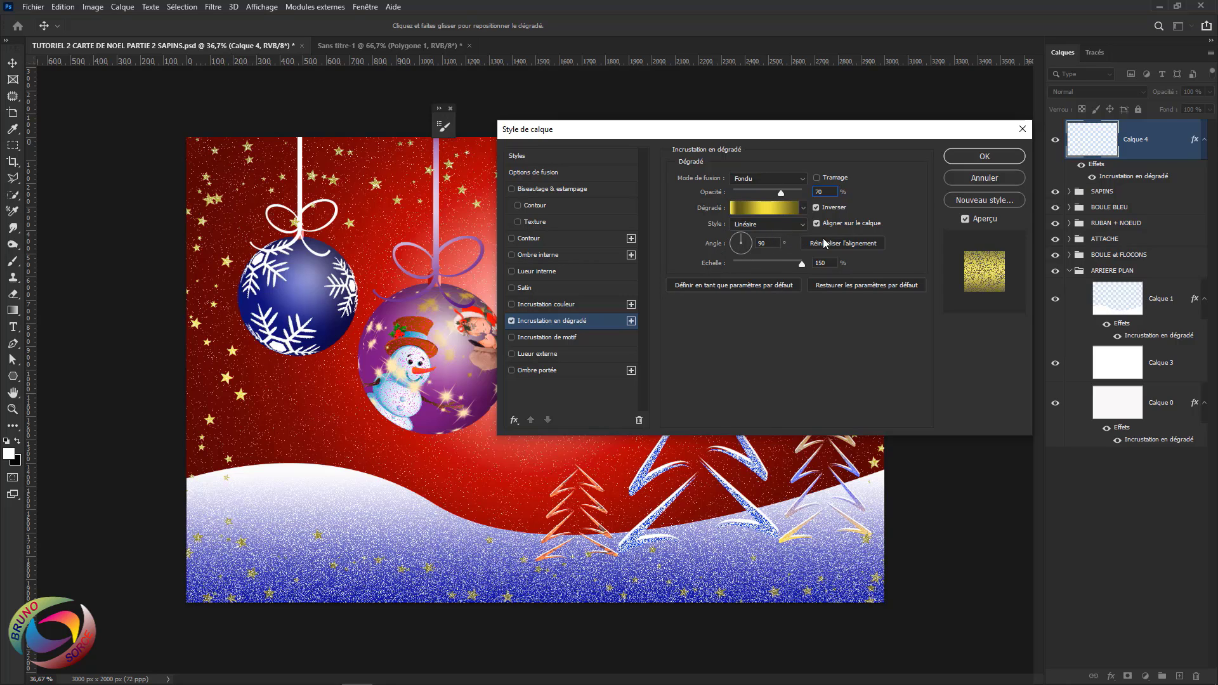
{"action": "left_click", "coordinate": [817, 208]}
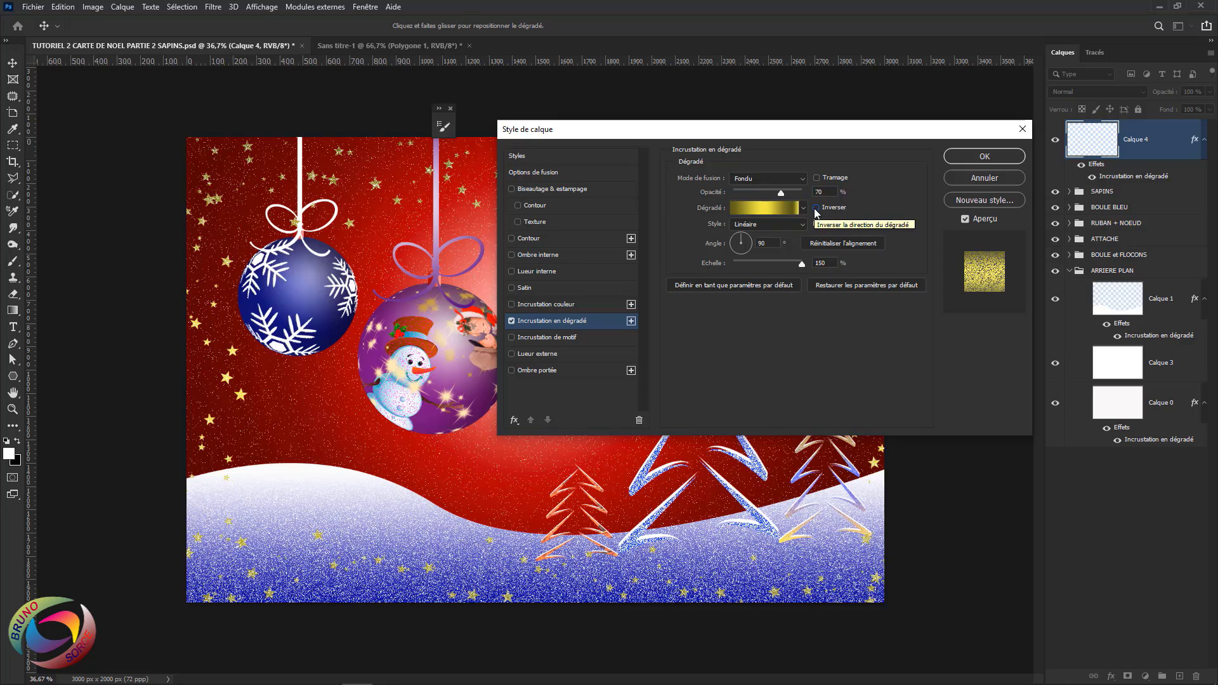
{"action": "left_click", "coordinate": [817, 207]}
{"action": "left_click", "coordinate": [817, 207]}
{"action": "left_click", "coordinate": [817, 207]}
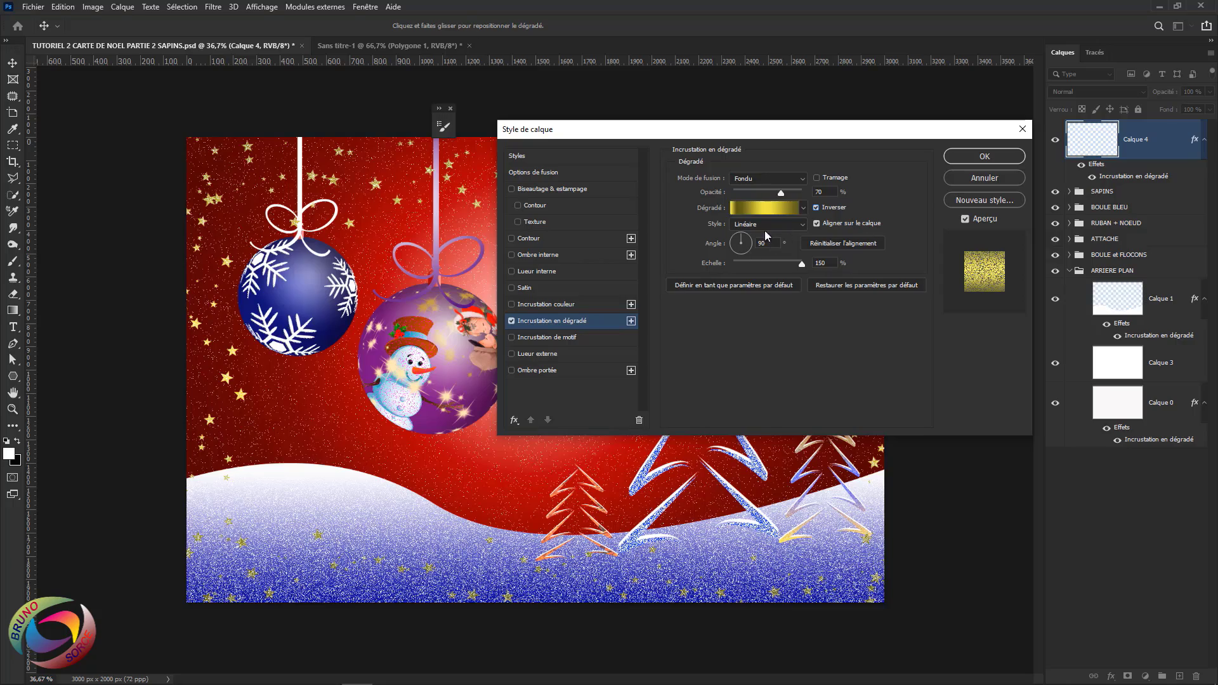
{"action": "left_click", "coordinate": [1014, 158]}
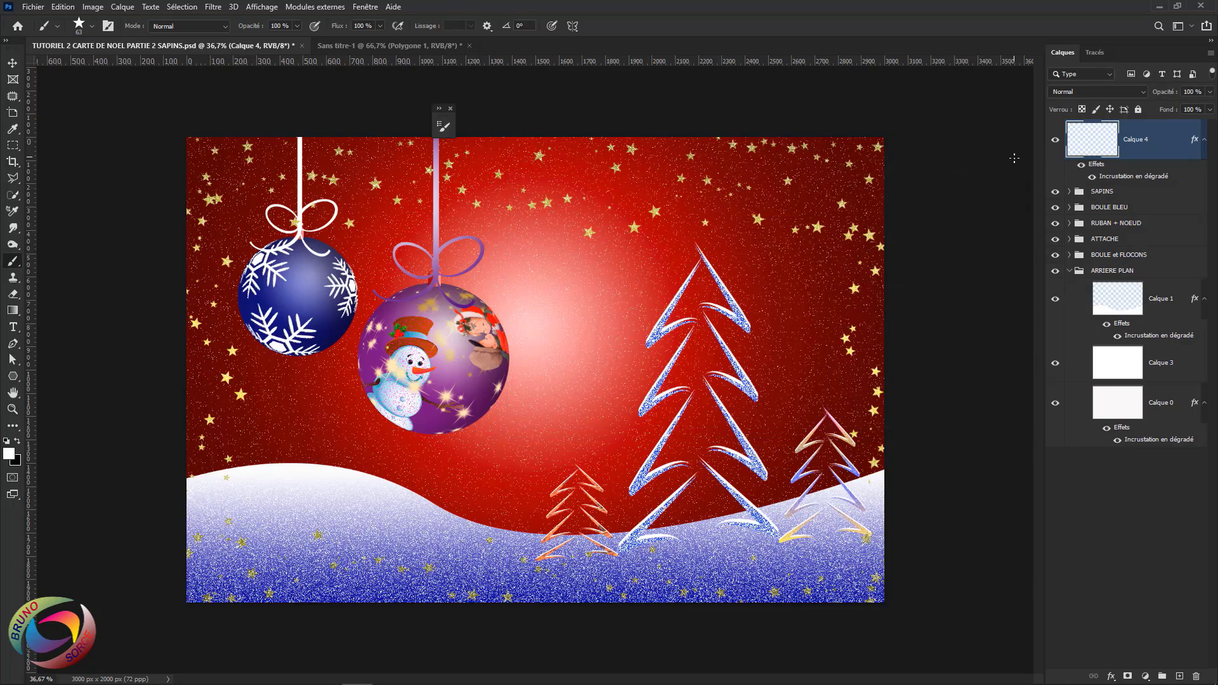
Close the floating brush settings and add a new empty layer above the star layer Calque 4
{"action": "scroll", "coordinate": [627, 210], "scroll_direction": "up", "scroll_amount": 5}
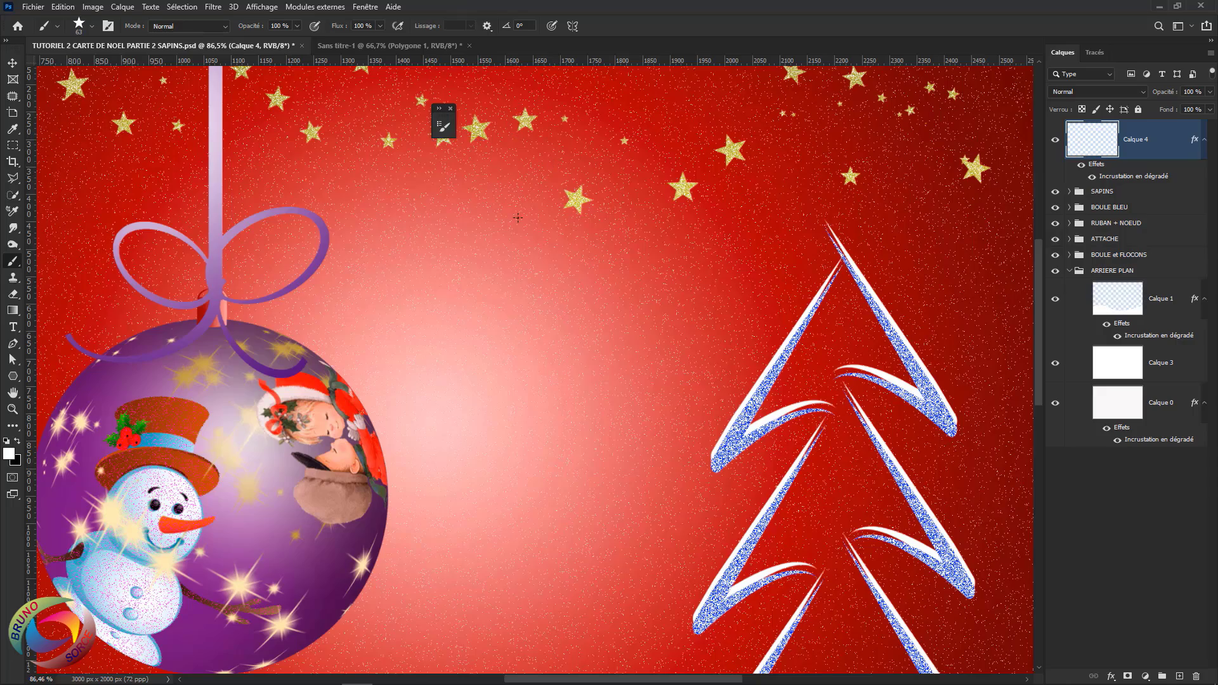
{"action": "key", "text": "ctrl+0"}
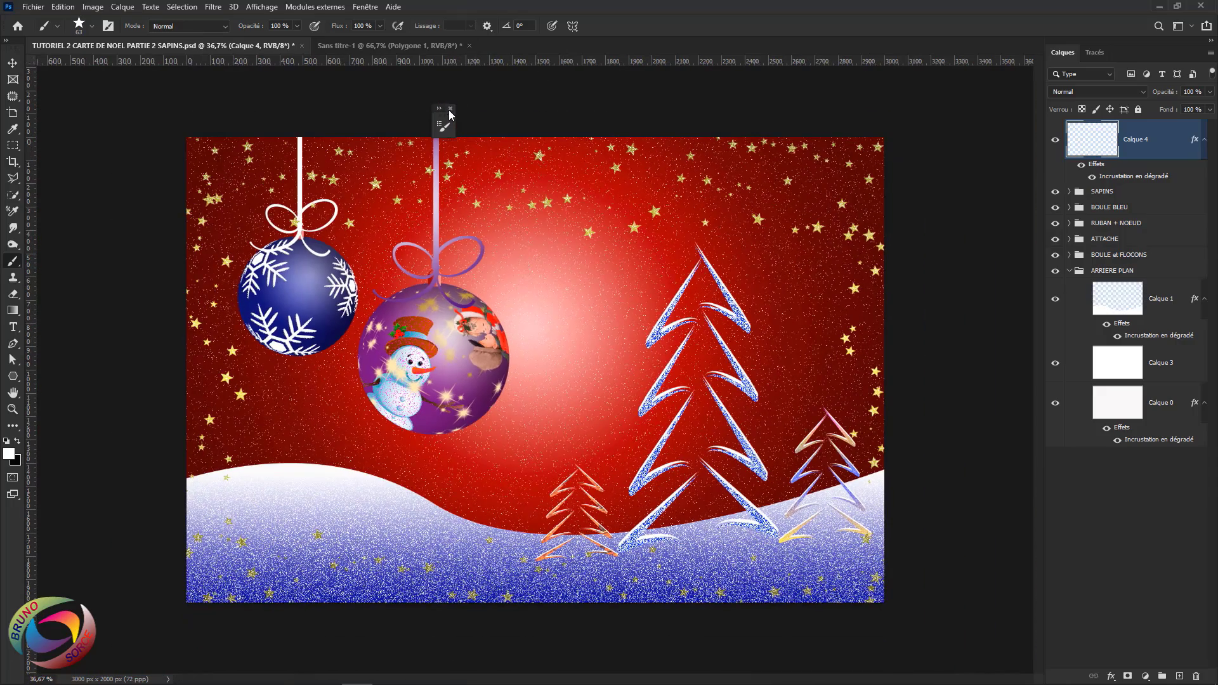
{"action": "left_click", "coordinate": [450, 109]}
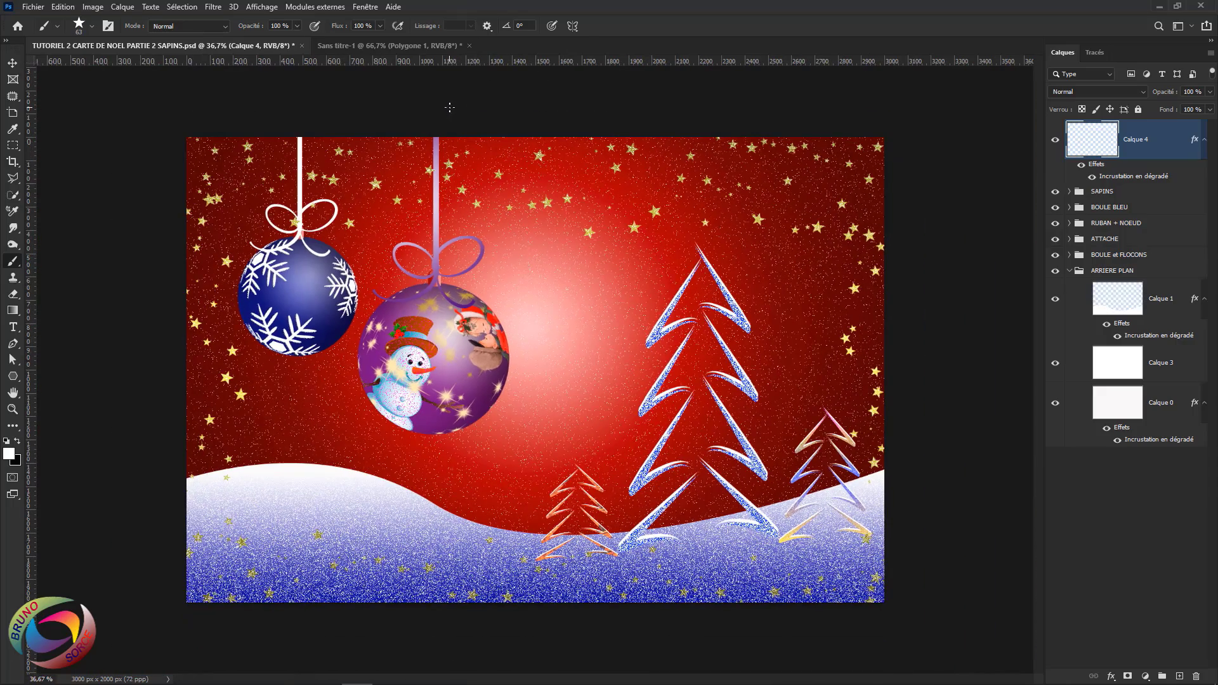
{"action": "left_click", "coordinate": [1180, 677]}
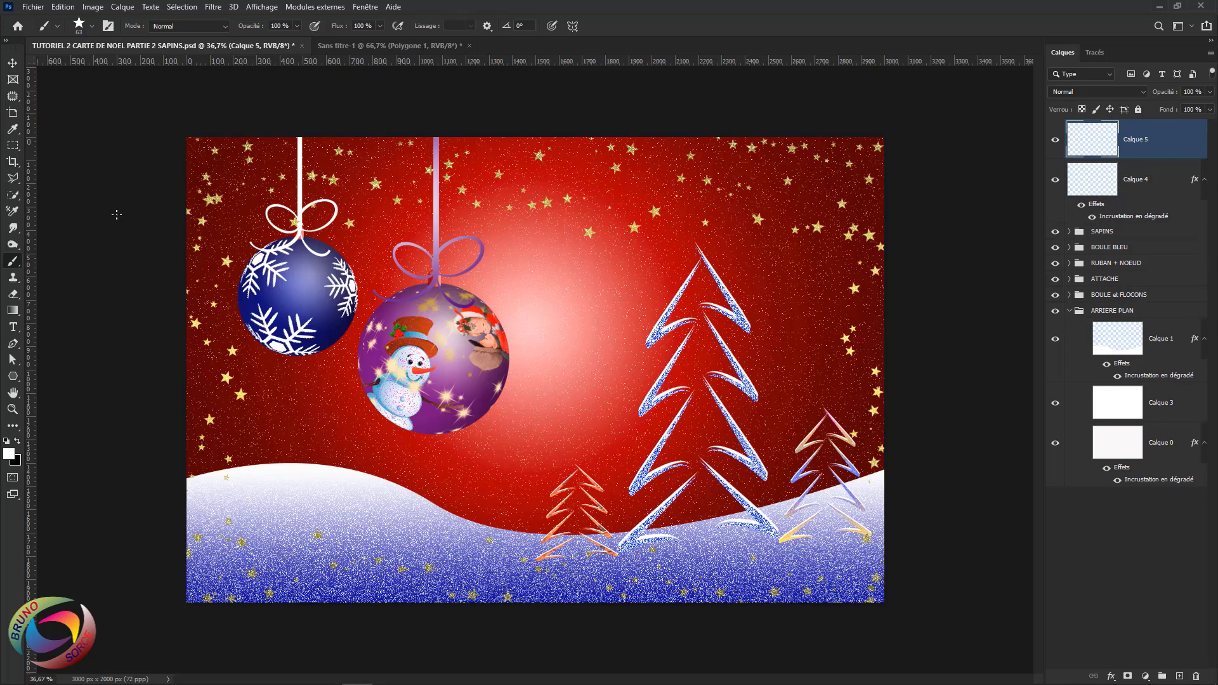
Open the snowflake image flake-1070310_960_720.png png.png and scale the snowflake down around its centre to leave a margin within the canvas
{"action": "left_click", "coordinate": [33, 7]}
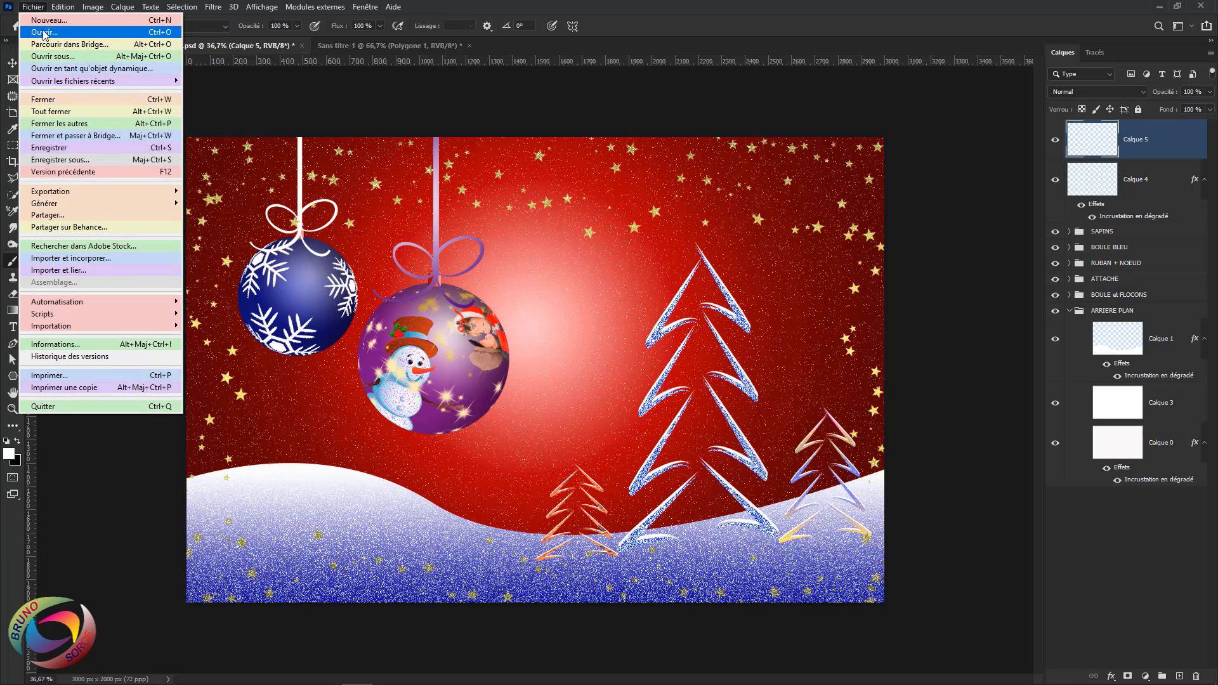
{"action": "left_click", "coordinate": [43, 32]}
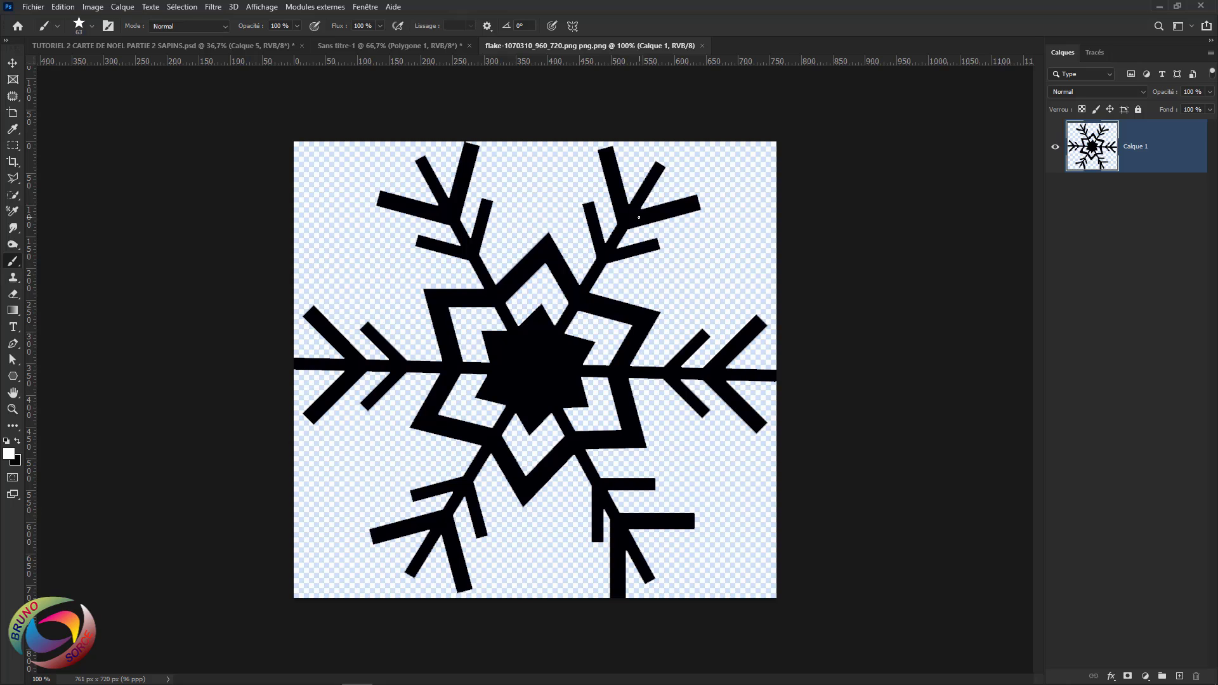
{"action": "key", "text": "v"}
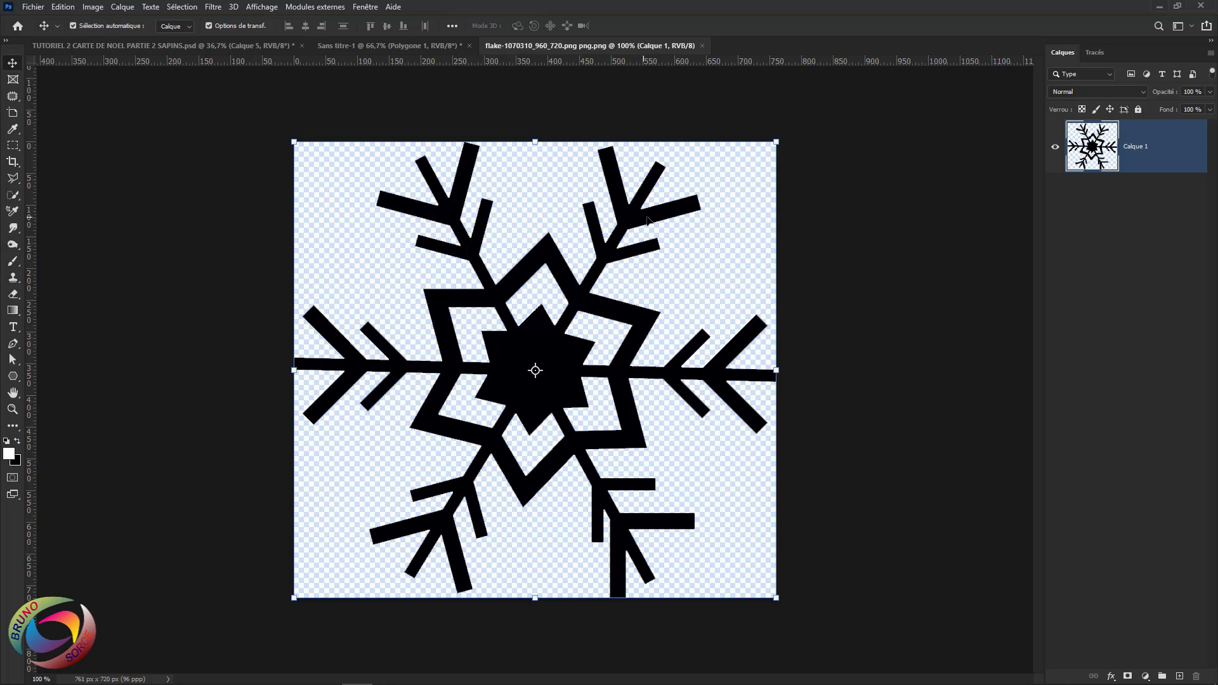
{"action": "left_click_drag", "start_coordinate": [776, 142], "coordinate": [736, 185]}
{"action": "key", "text": "Return"}
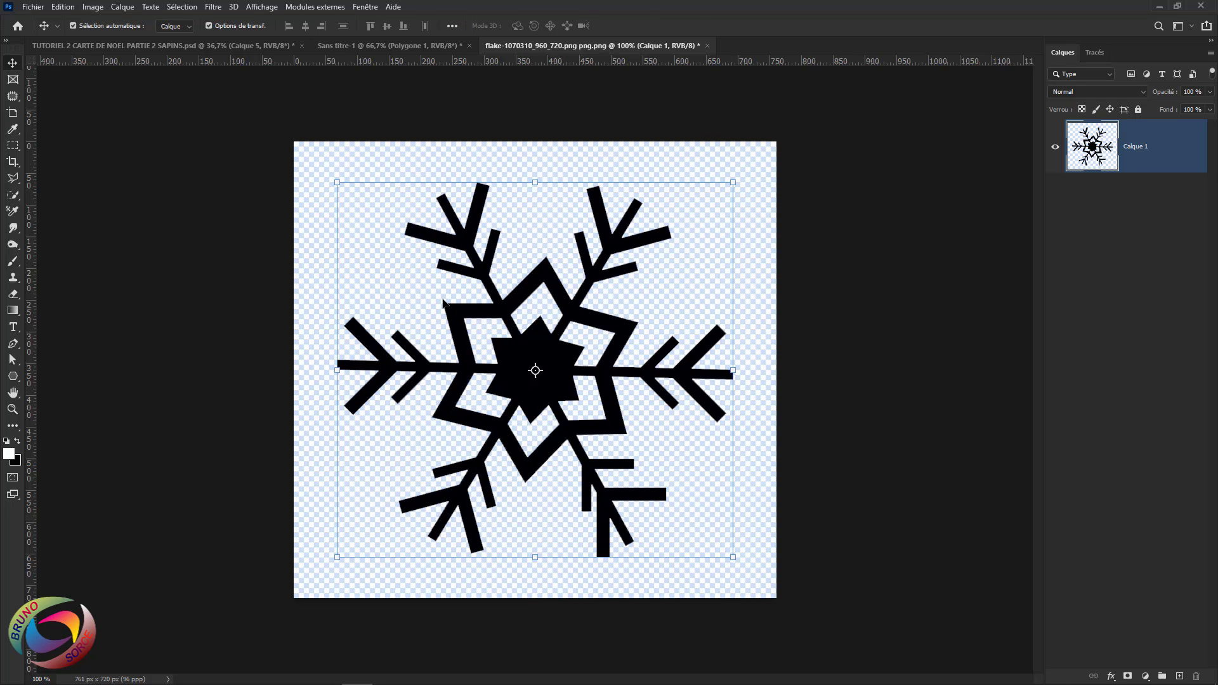
Define the scaled snowflake as a brush preset, keeping the suggested name
{"action": "left_click", "coordinate": [63, 7]}
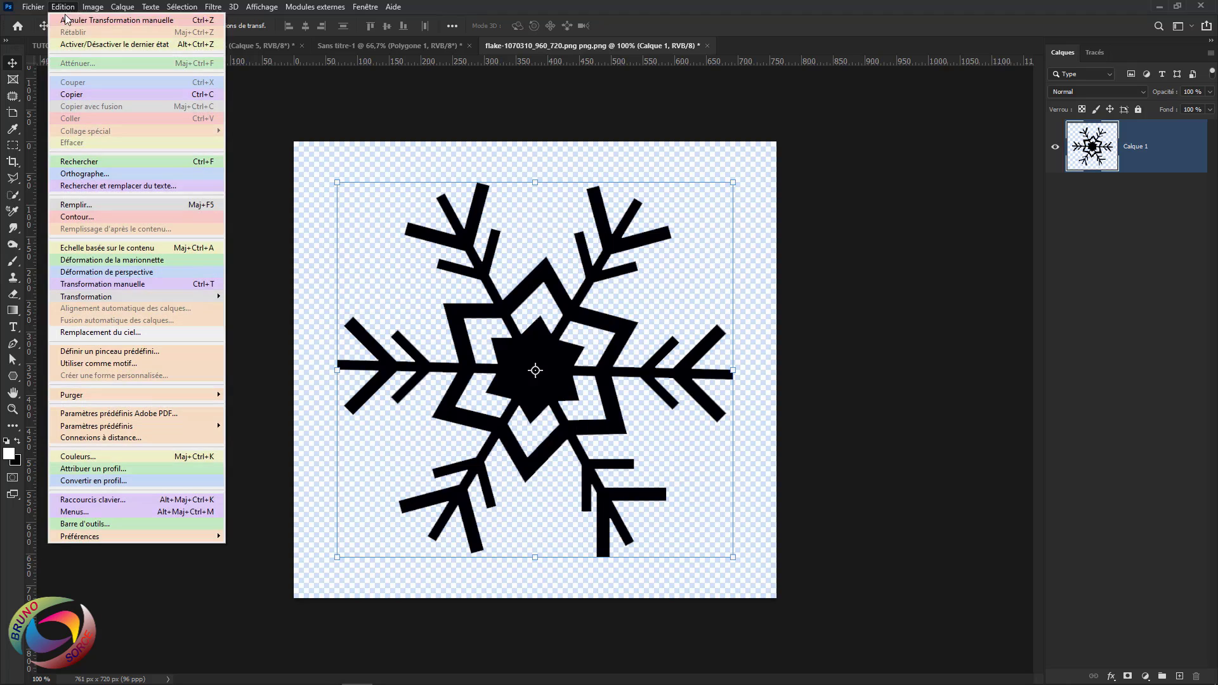
{"action": "left_click", "coordinate": [109, 353]}
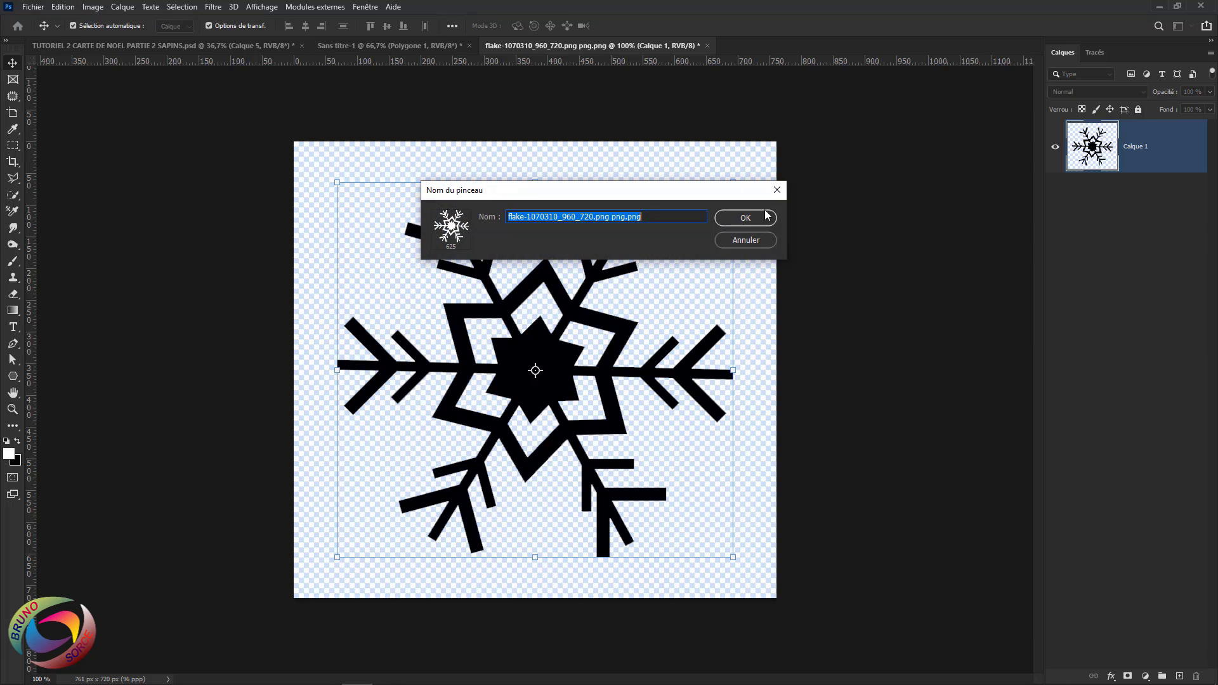
{"action": "left_click", "coordinate": [745, 218]}
Return to the Christmas card with the Brush tool, test one white snowflake stamp in the sky and undo it
{"action": "key", "text": "b"}
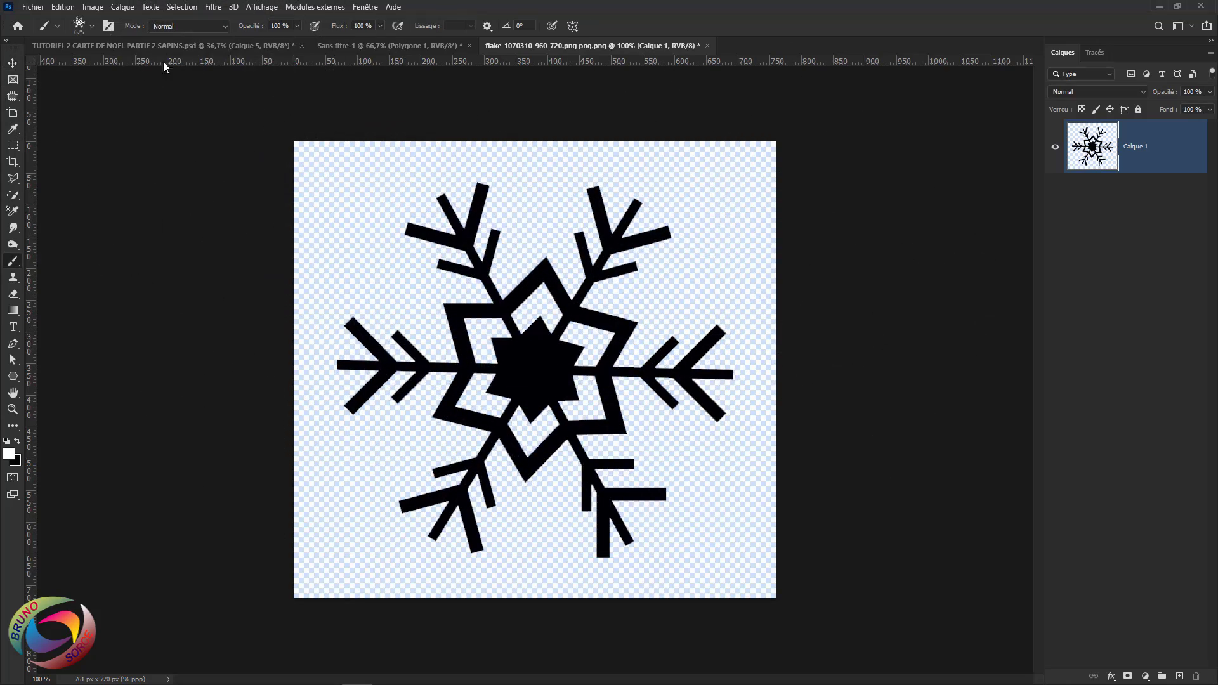
{"action": "left_click", "coordinate": [134, 43]}
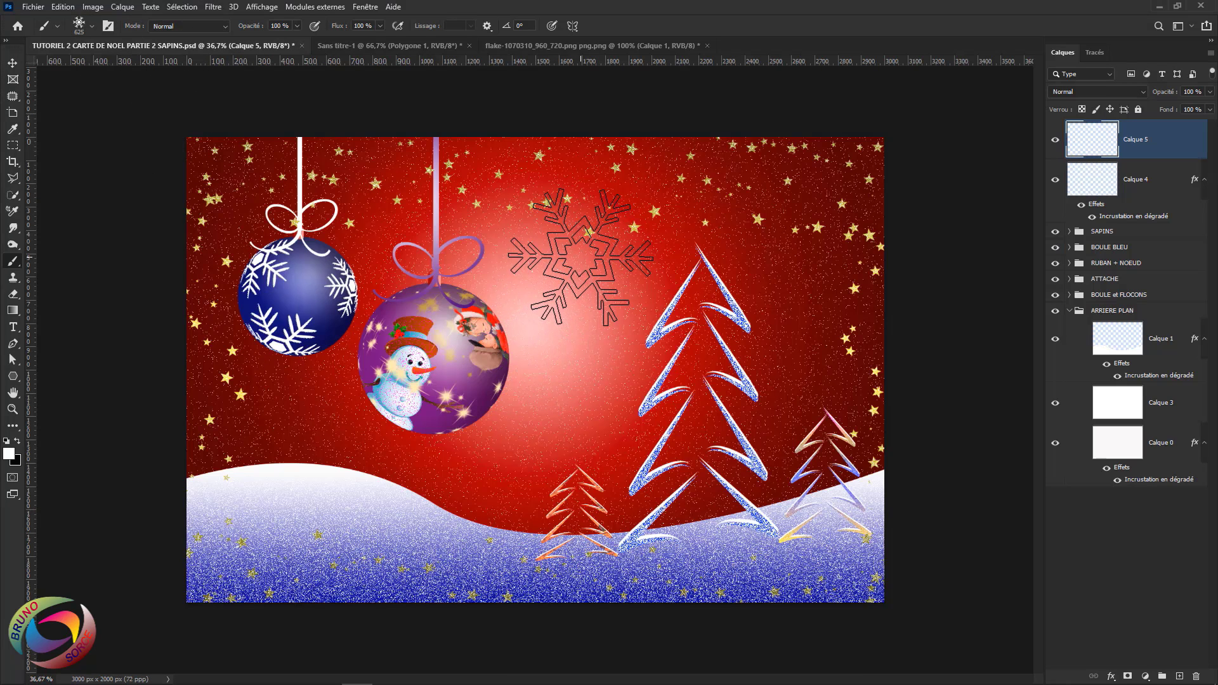
{"action": "left_click", "coordinate": [580, 256]}
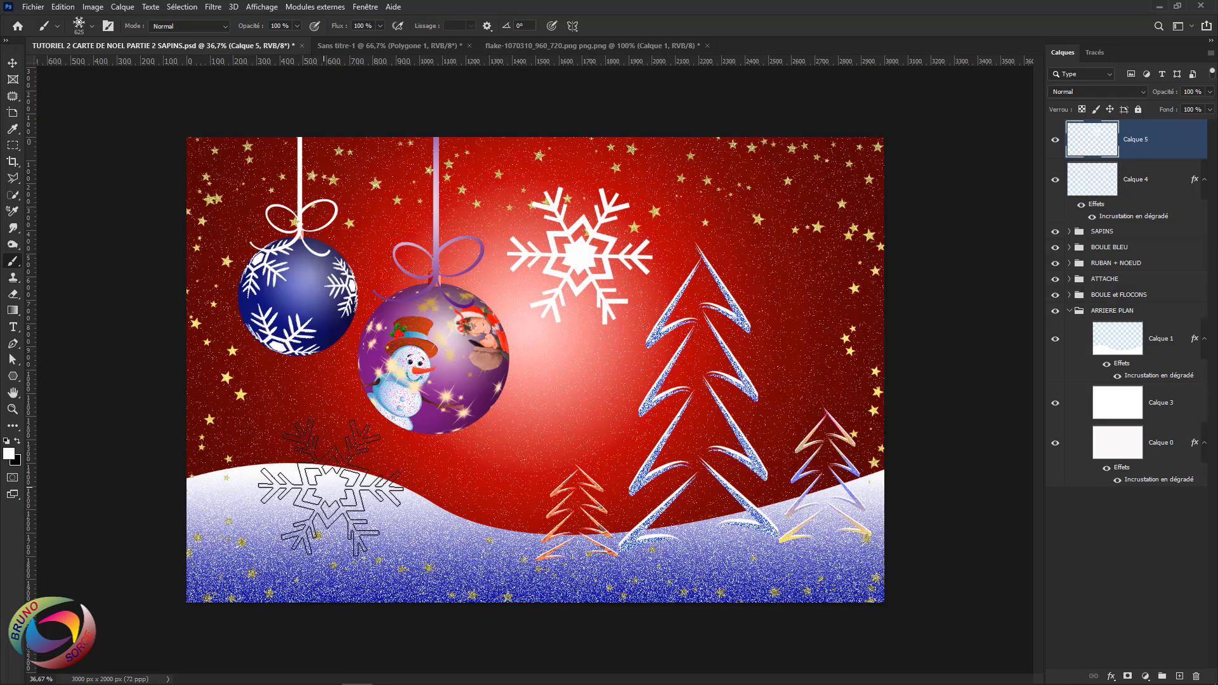
{"action": "key", "text": "ctrl+z"}
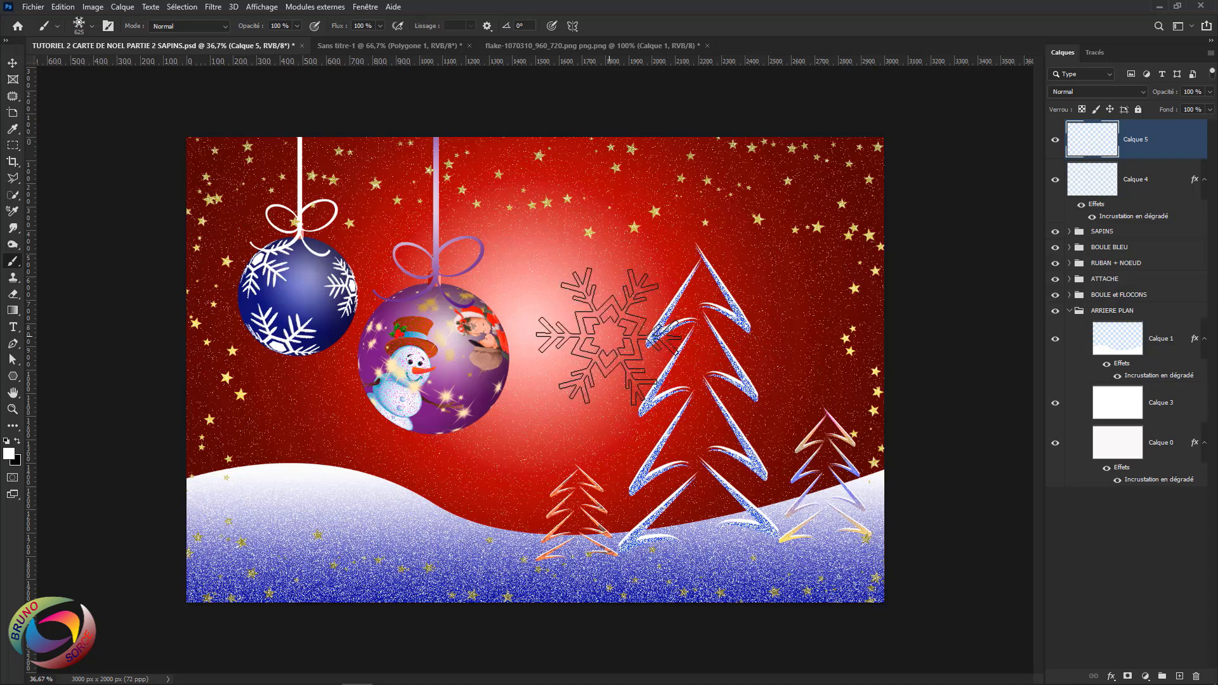
Set the snowflake brush tip to 154% spacing and 110 px size, trying test strokes beside the large tree
{"action": "left_click", "coordinate": [109, 27]}
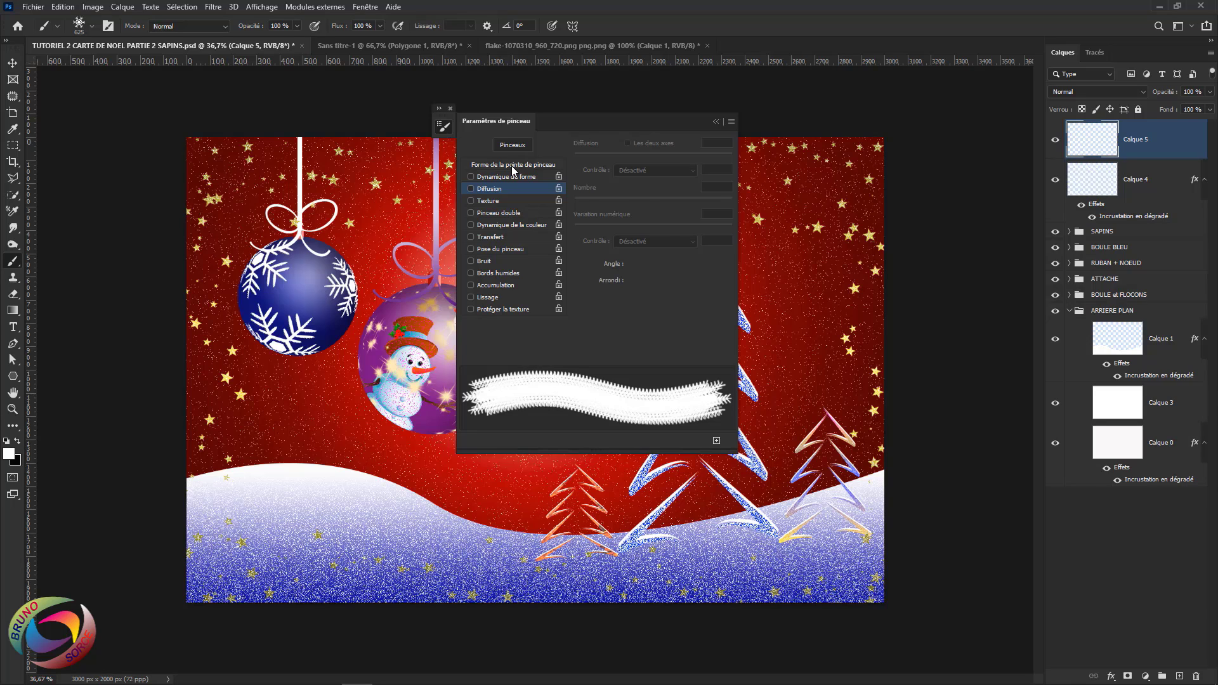
{"action": "left_click", "coordinate": [514, 166]}
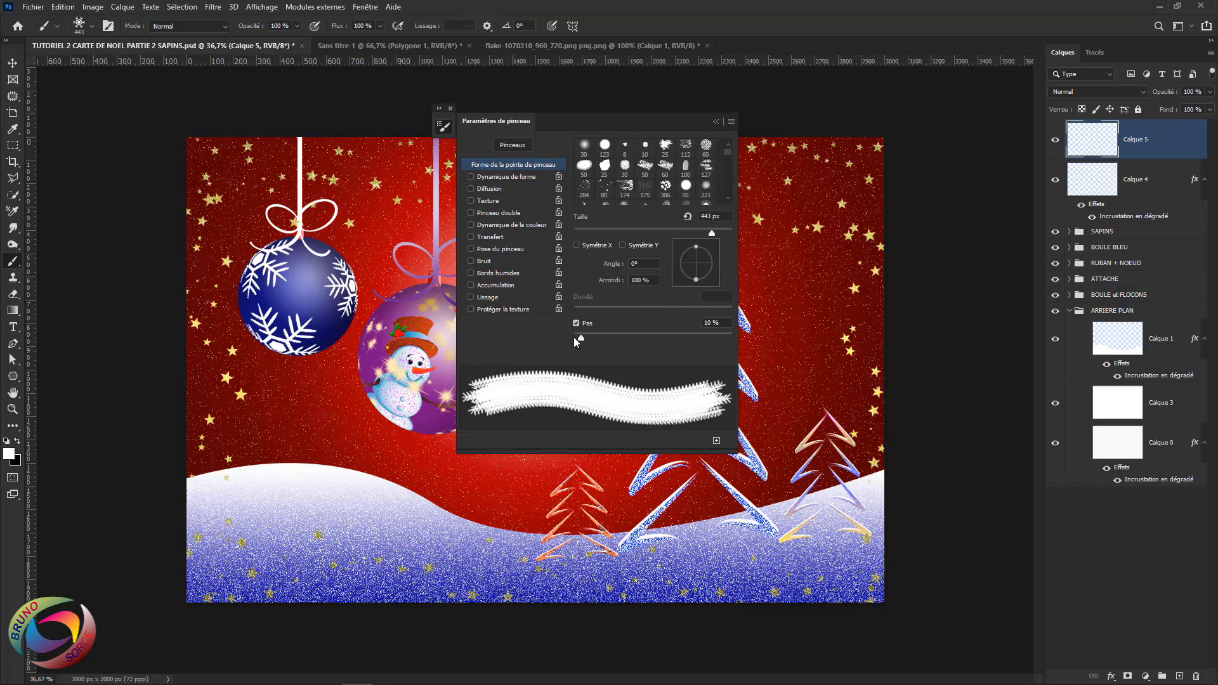
{"action": "left_click_drag", "start_coordinate": [580, 338], "coordinate": [675, 340]}
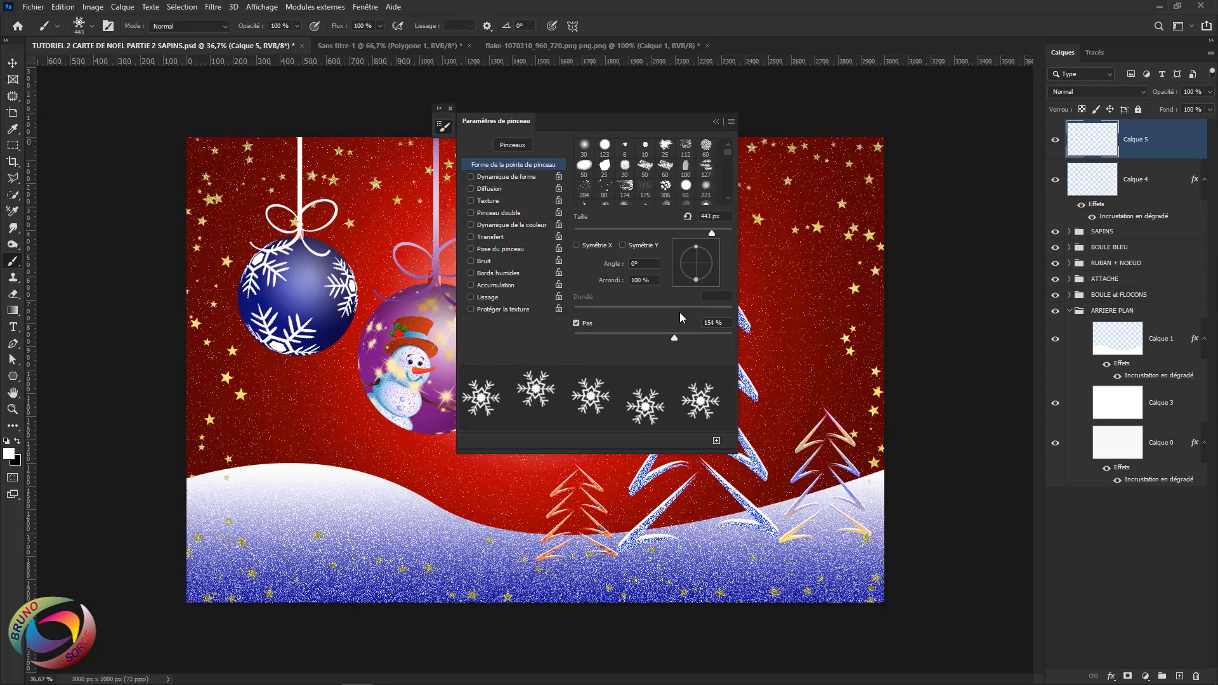
{"action": "left_click_drag", "start_coordinate": [711, 232], "coordinate": [633, 231]}
{"action": "left_click_drag", "start_coordinate": [790, 256], "coordinate": [798, 343]}
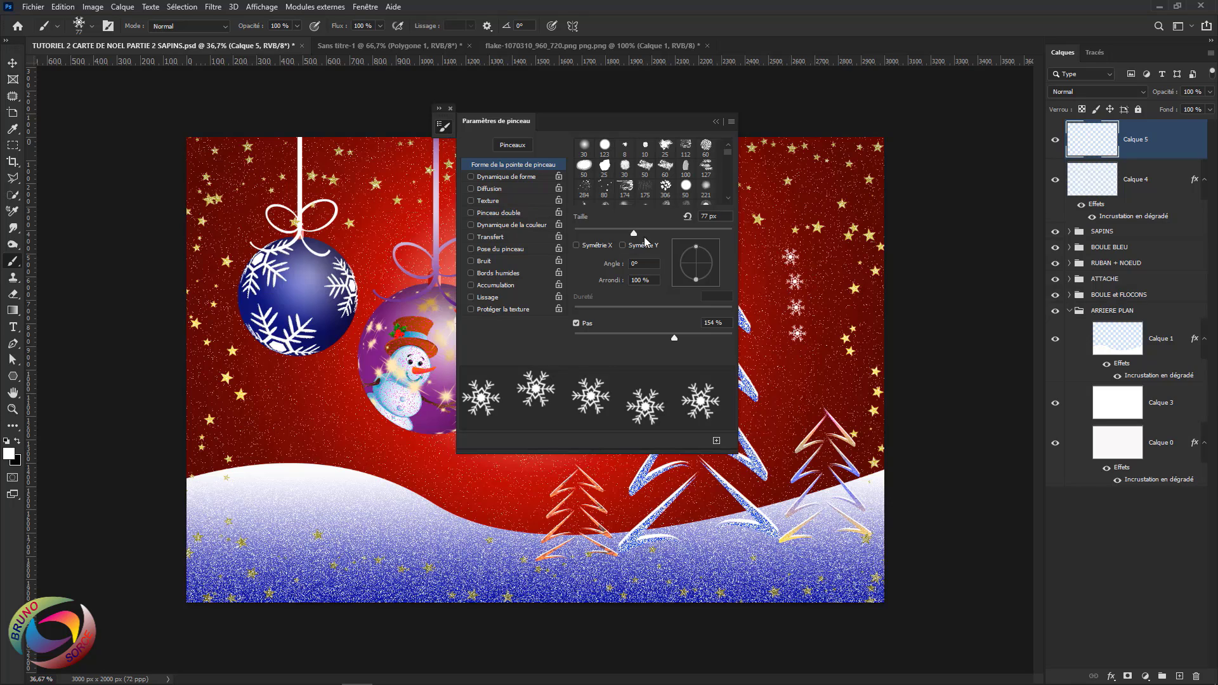
{"action": "left_click_drag", "start_coordinate": [646, 235], "coordinate": [658, 234]}
{"action": "left_click_drag", "start_coordinate": [809, 262], "coordinate": [813, 370]}
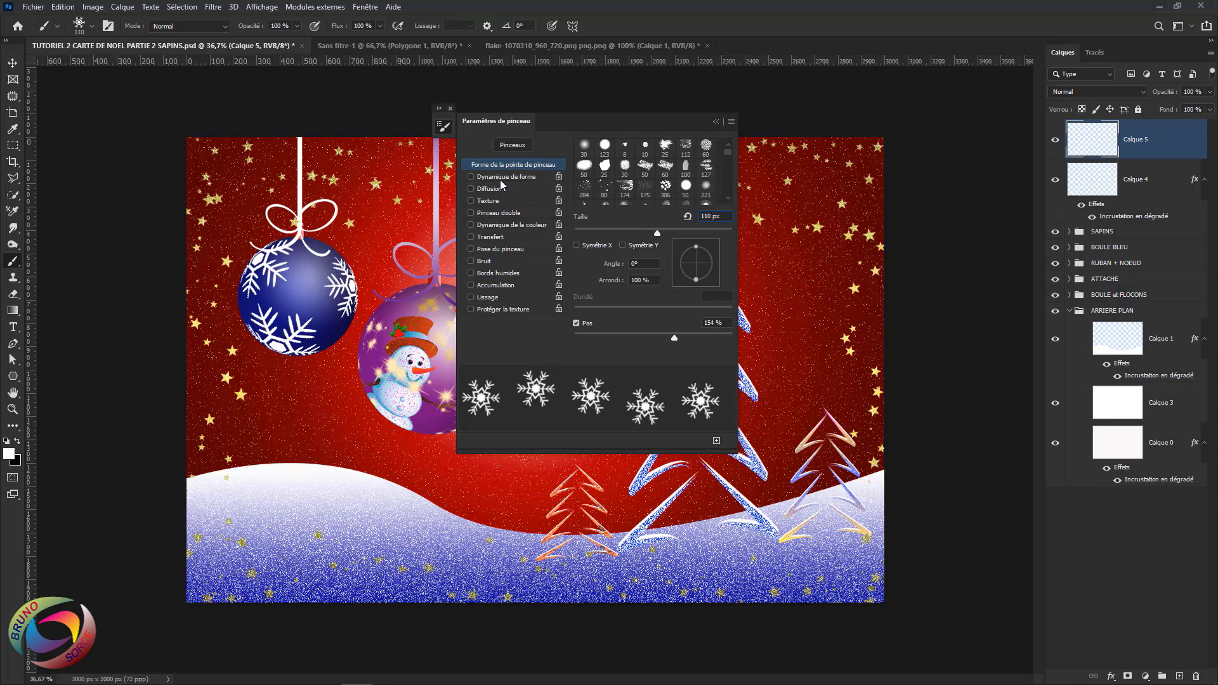
{"action": "key", "text": "Return"}
Enable 100% size jitter and about 502% scattering for the snowflake brush, and collapse the brush settings
{"action": "left_click", "coordinate": [502, 178]}
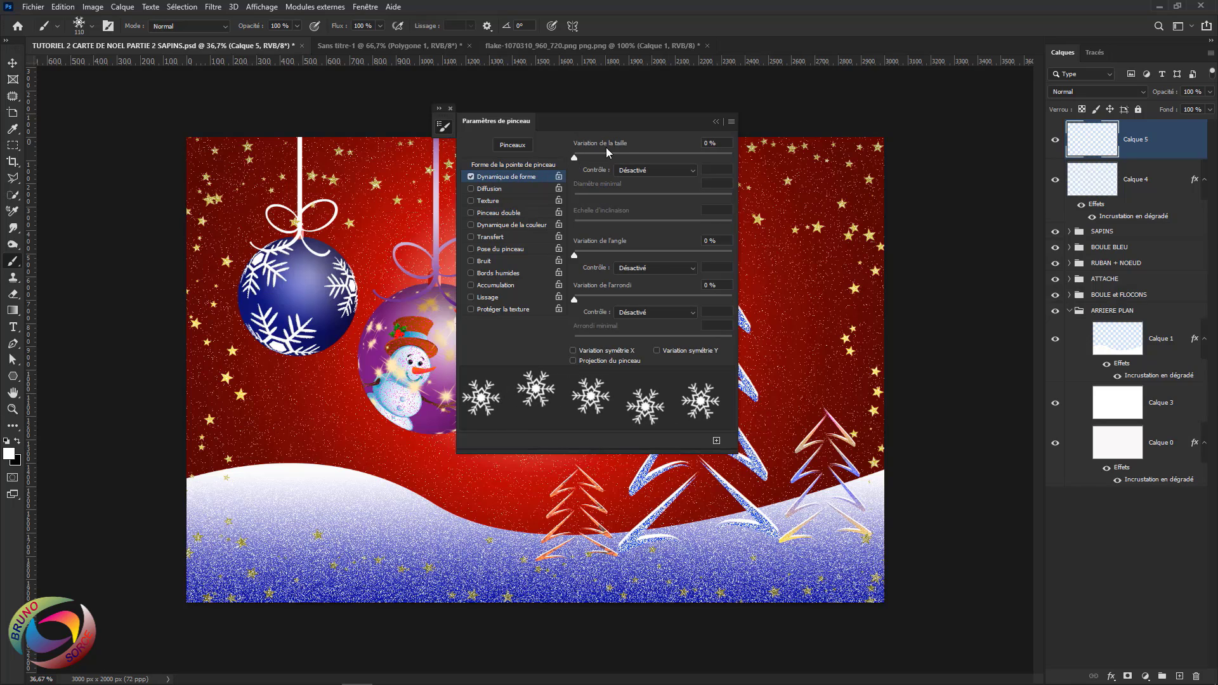
{"action": "left_click_drag", "start_coordinate": [575, 158], "coordinate": [760, 166]}
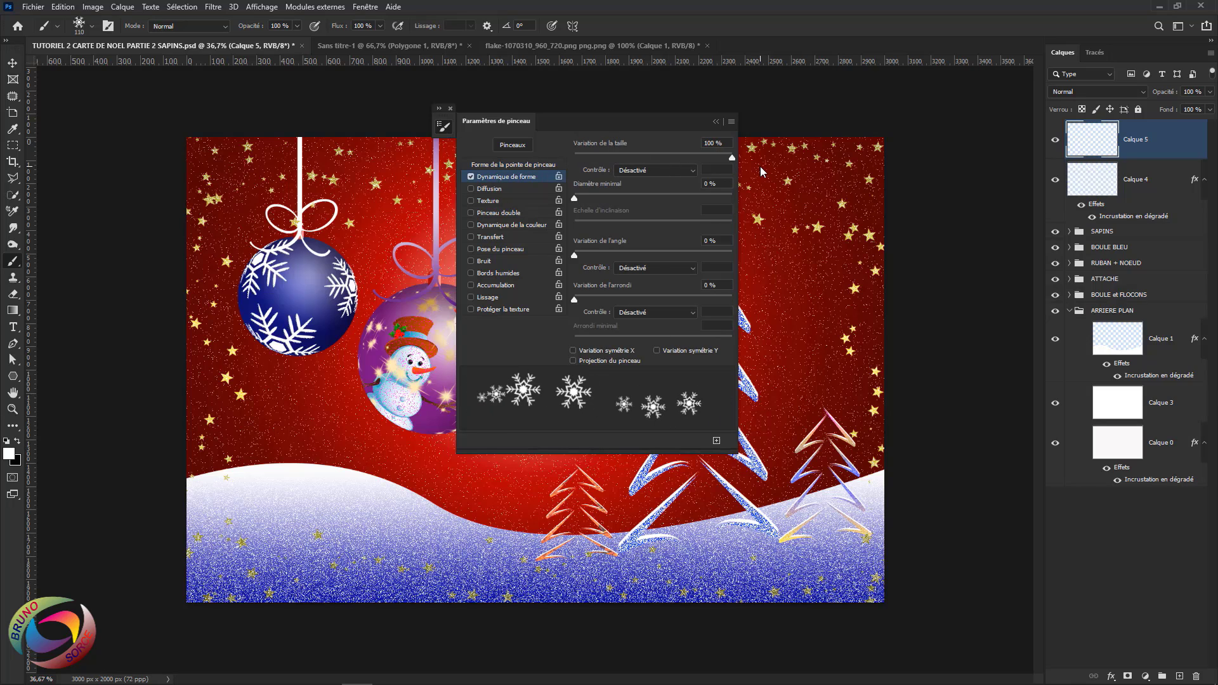
{"action": "left_click", "coordinate": [497, 189]}
{"action": "left_click_drag", "start_coordinate": [575, 157], "coordinate": [655, 172]}
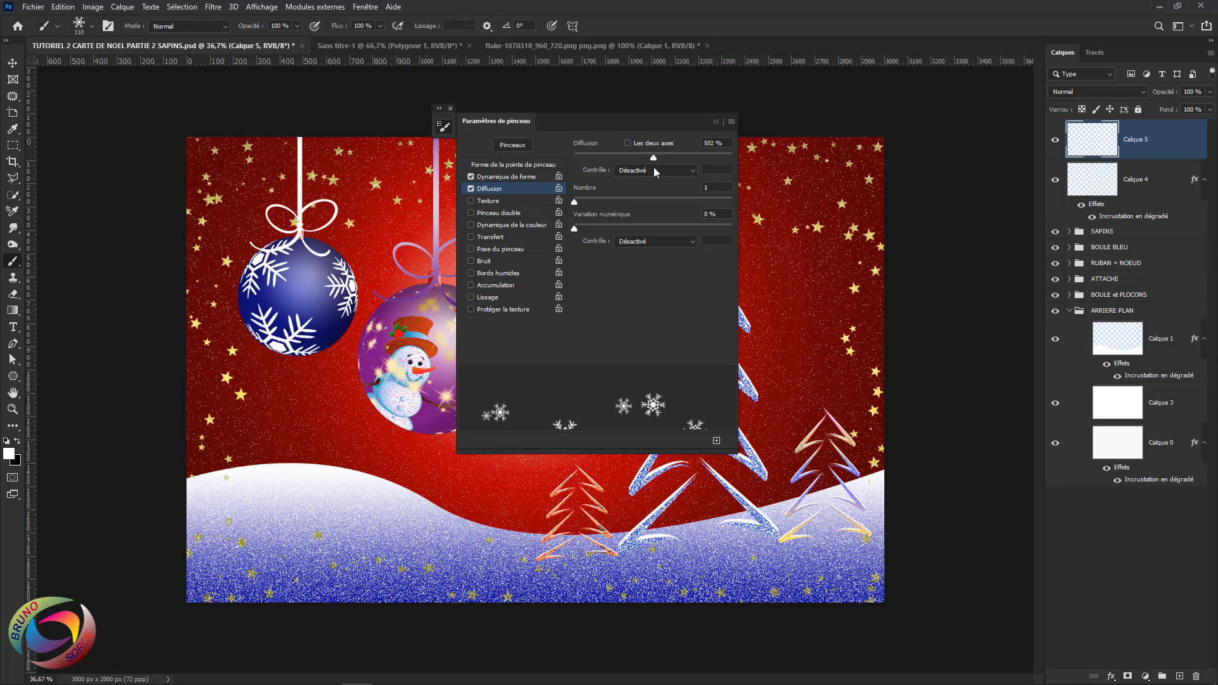
{"action": "left_click", "coordinate": [716, 121]}
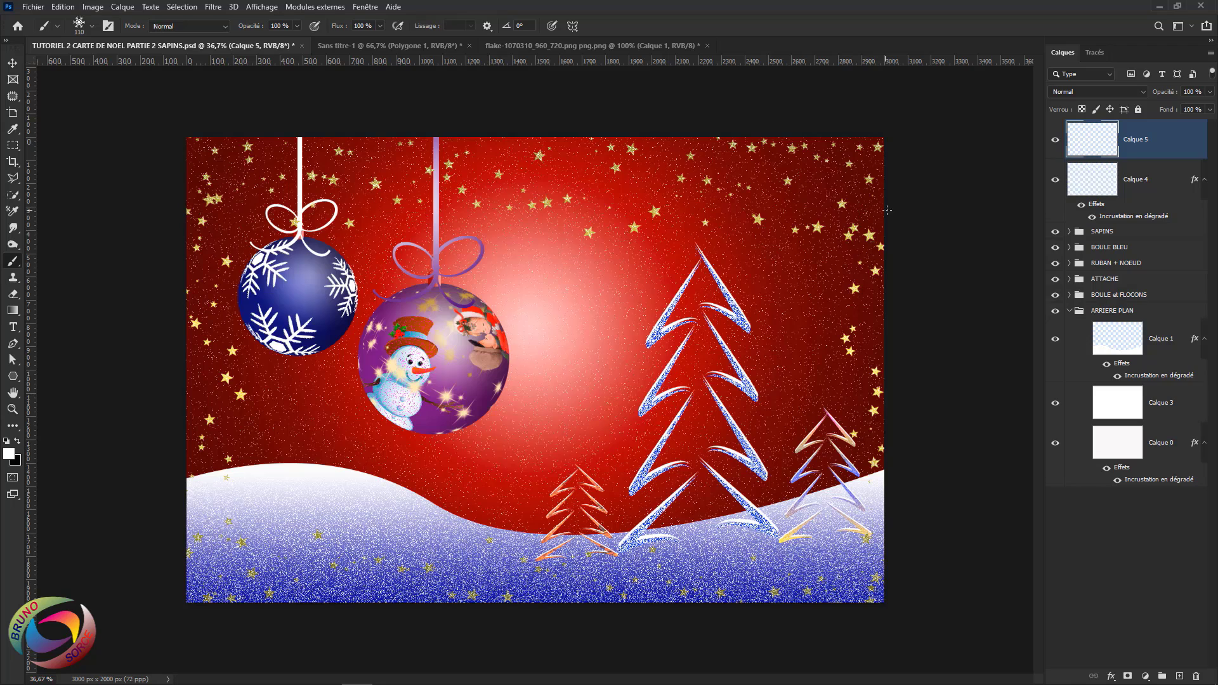
Paint scattered white snowflakes on Calque 5 across the upper sky, down both sides and along the snow
{"action": "mouse_move", "coordinate": [899, 185]}
{"action": "left_mouse_down"}
{"action": "mouse_move", "coordinate": [707, 192]}
{"action": "mouse_move", "coordinate": [172, 184]}
{"action": "left_mouse_up"}
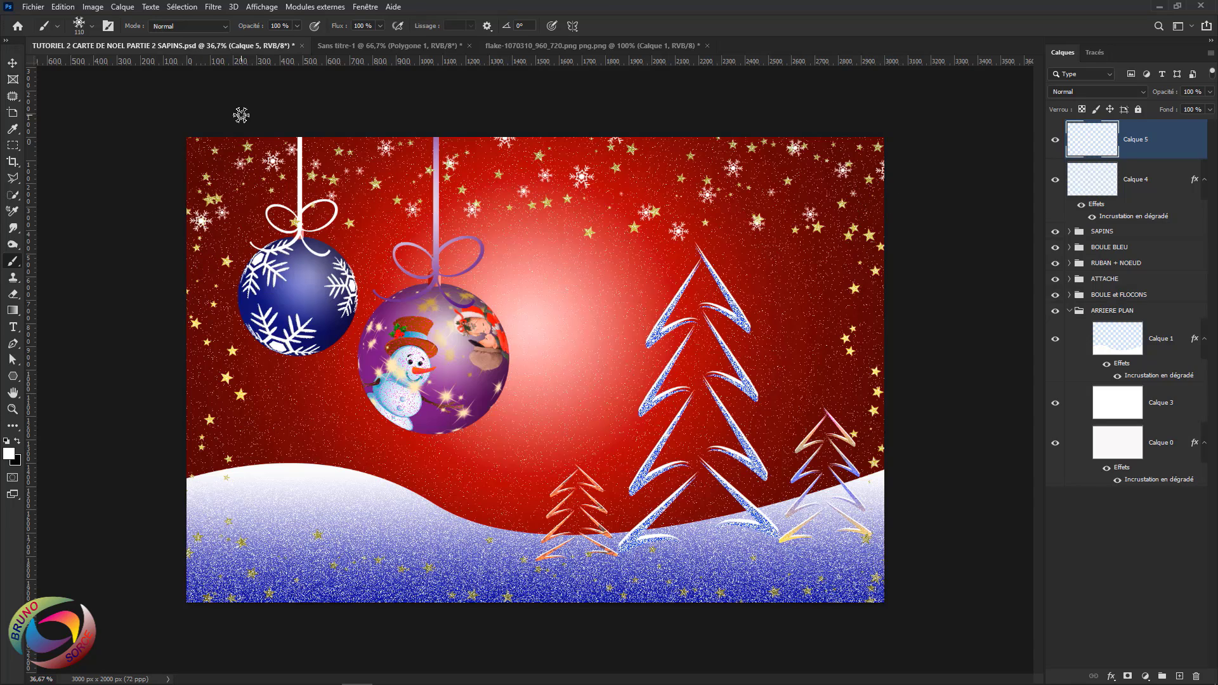
{"action": "mouse_move", "coordinate": [243, 138]}
{"action": "left_mouse_down"}
{"action": "mouse_move", "coordinate": [240, 260]}
{"action": "mouse_move", "coordinate": [258, 348]}
{"action": "mouse_move", "coordinate": [212, 477]}
{"action": "left_mouse_up"}
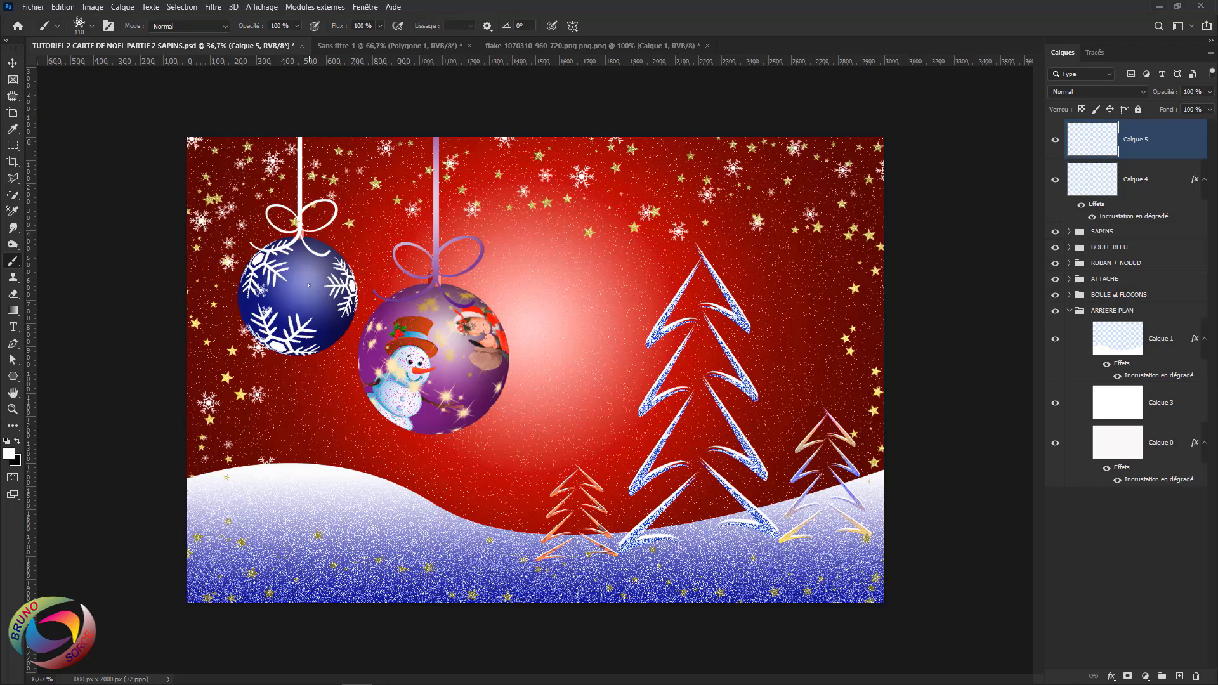
{"action": "mouse_move", "coordinate": [851, 196]}
{"action": "left_mouse_down"}
{"action": "mouse_move", "coordinate": [853, 262]}
{"action": "mouse_move", "coordinate": [832, 274]}
{"action": "mouse_move", "coordinate": [873, 410]}
{"action": "mouse_move", "coordinate": [837, 577]}
{"action": "mouse_move", "coordinate": [766, 553]}
{"action": "mouse_move", "coordinate": [574, 582]}
{"action": "mouse_move", "coordinate": [179, 533]}
{"action": "left_mouse_up"}
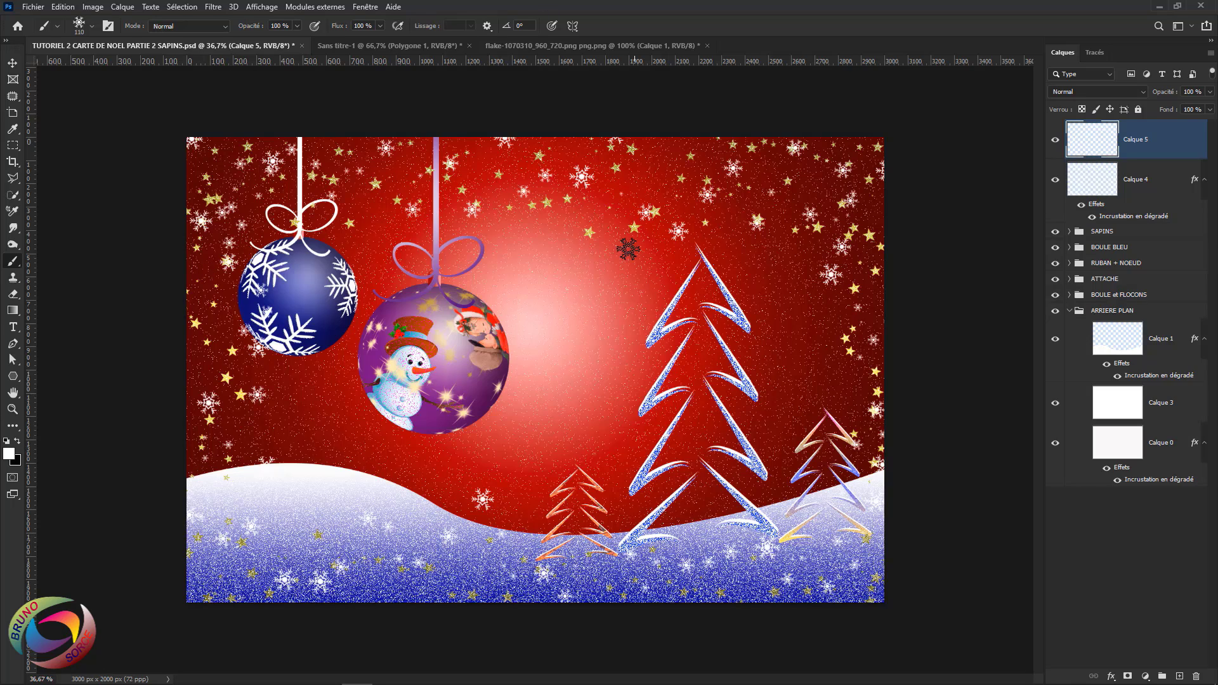
Enlarge the snowflake brush to 186 px, then 192 px, and stamp bigger snowflakes above the large tree, between the baubles and beyond the tree
{"action": "right_click", "coordinate": [577, 257], "text": "alt"}
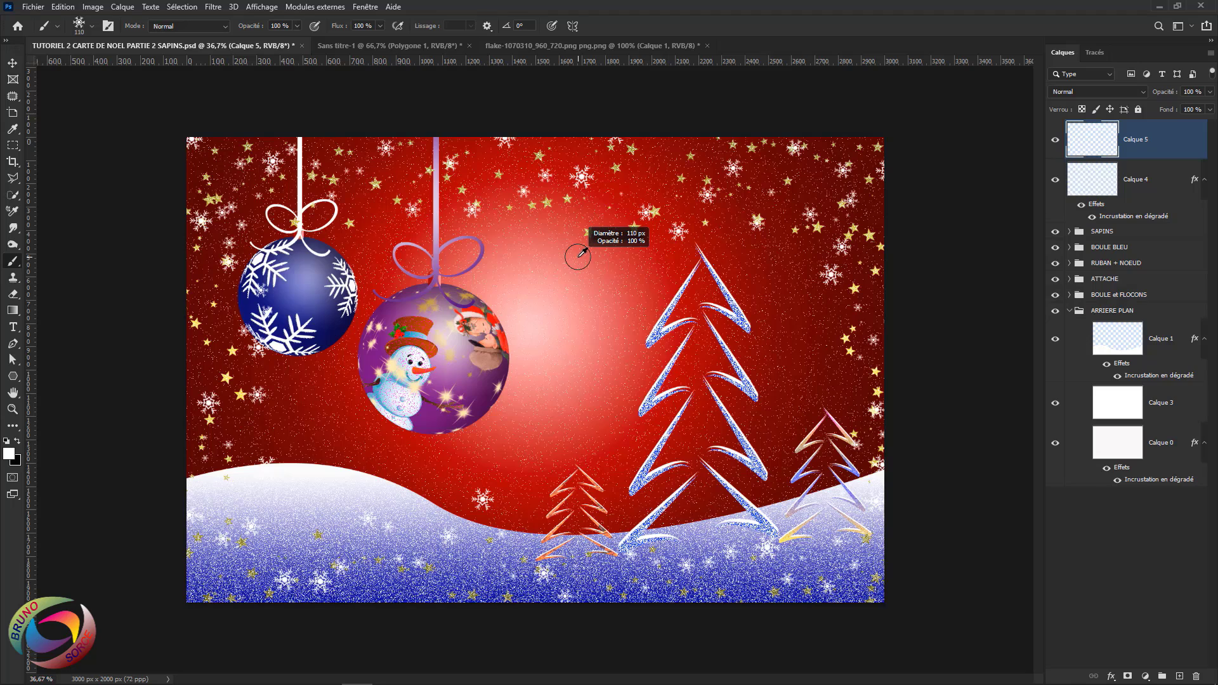
{"action": "left_click_drag", "start_coordinate": [578, 257], "coordinate": [626, 257]}
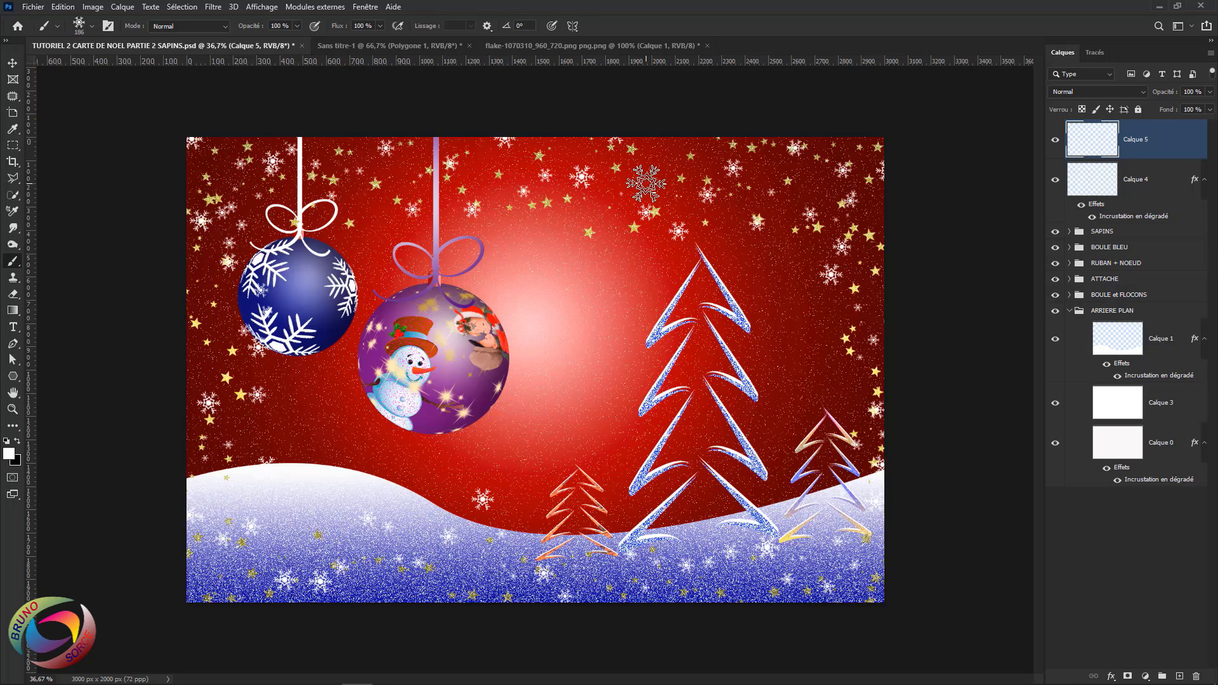
{"action": "left_click", "coordinate": [646, 183]}
{"action": "left_click_drag", "start_coordinate": [565, 279], "coordinate": [558, 272]}
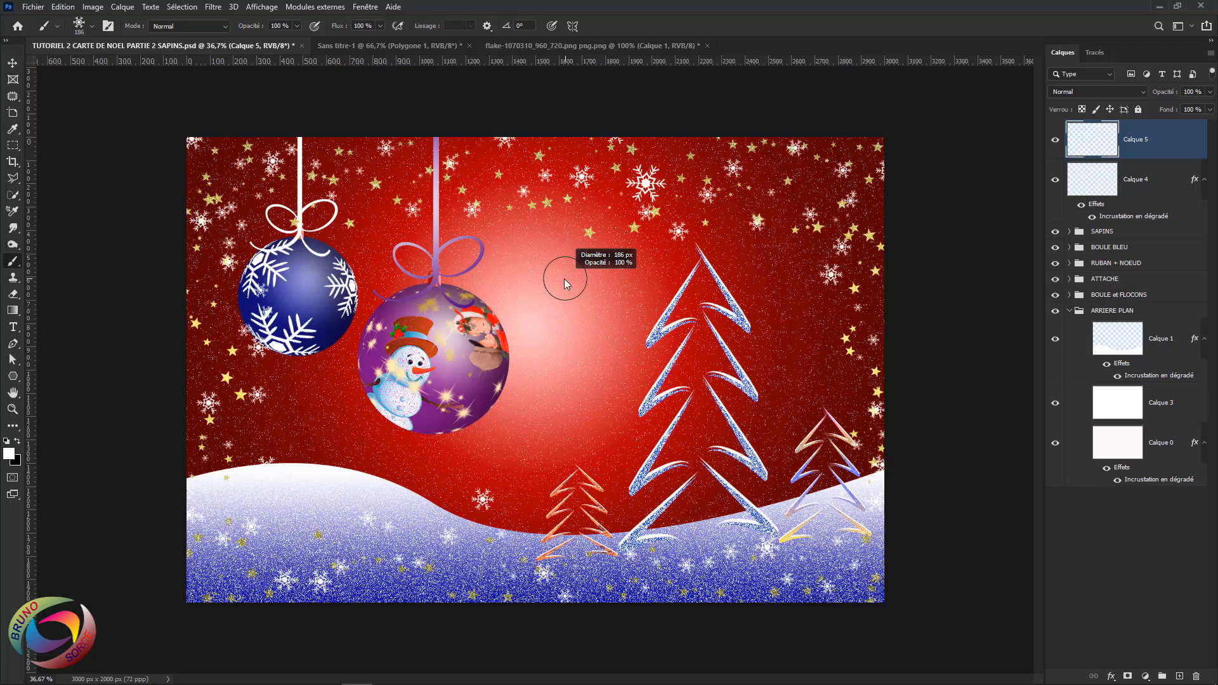
{"action": "left_click_drag", "start_coordinate": [359, 200], "coordinate": [393, 203]}
{"action": "left_click", "coordinate": [368, 208]}
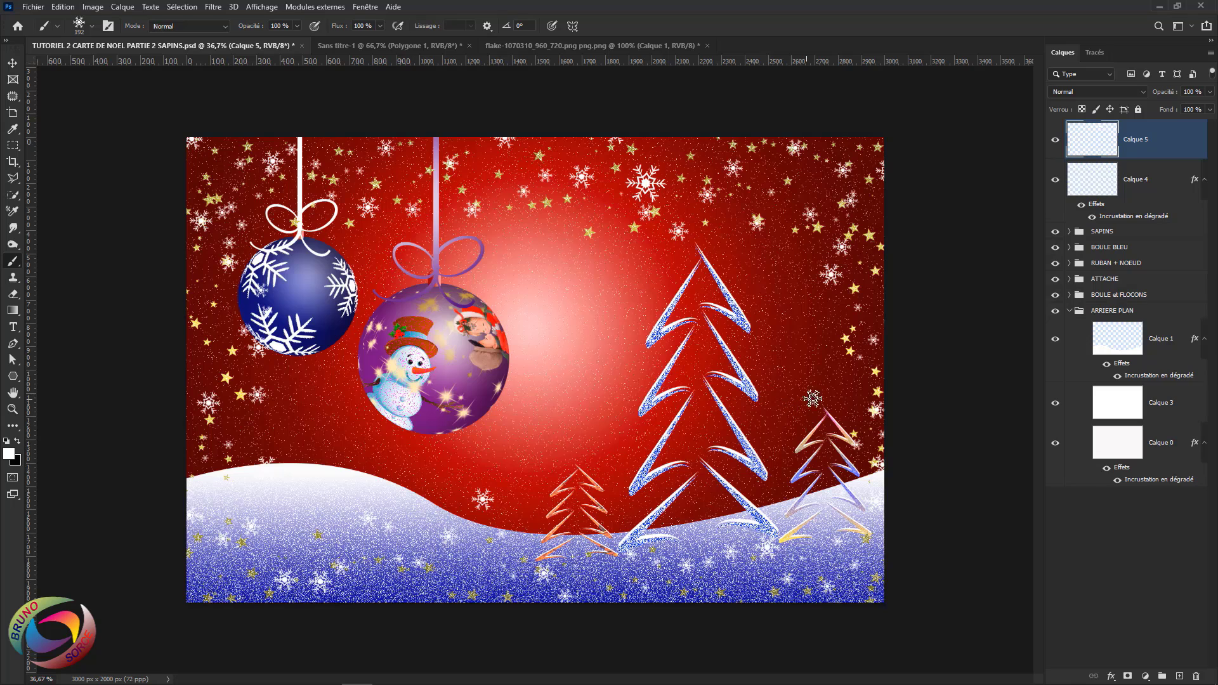
{"action": "left_click", "coordinate": [806, 259]}
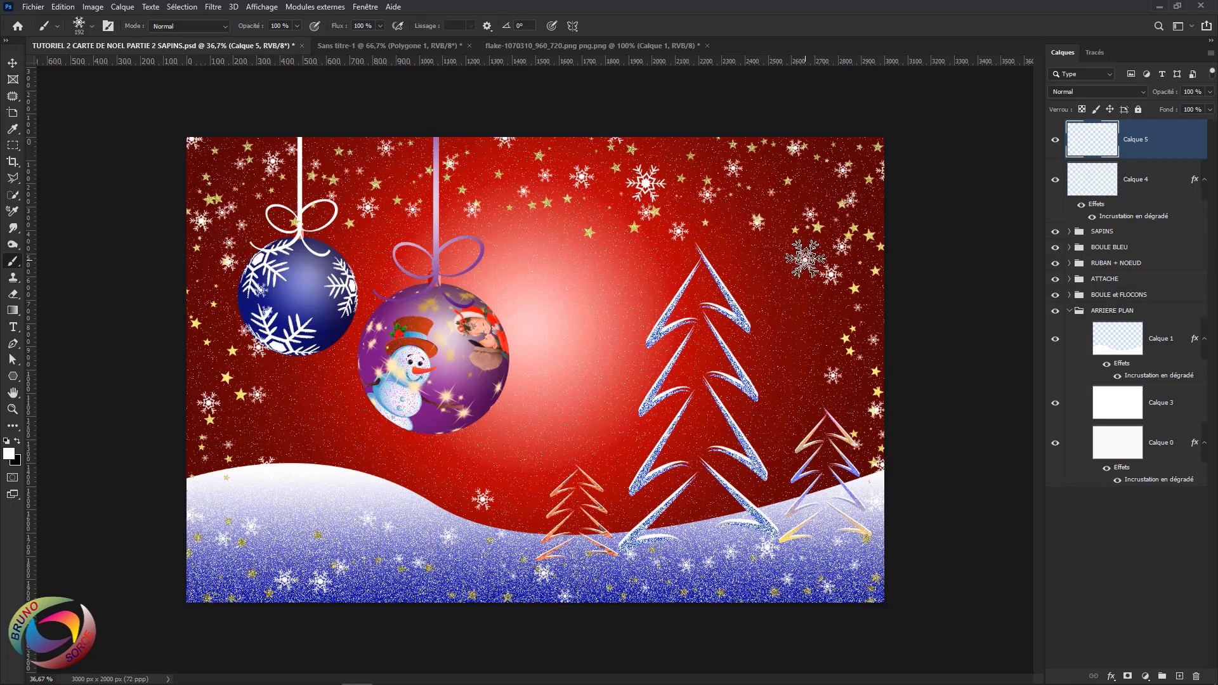
{"action": "left_click", "coordinate": [814, 187]}
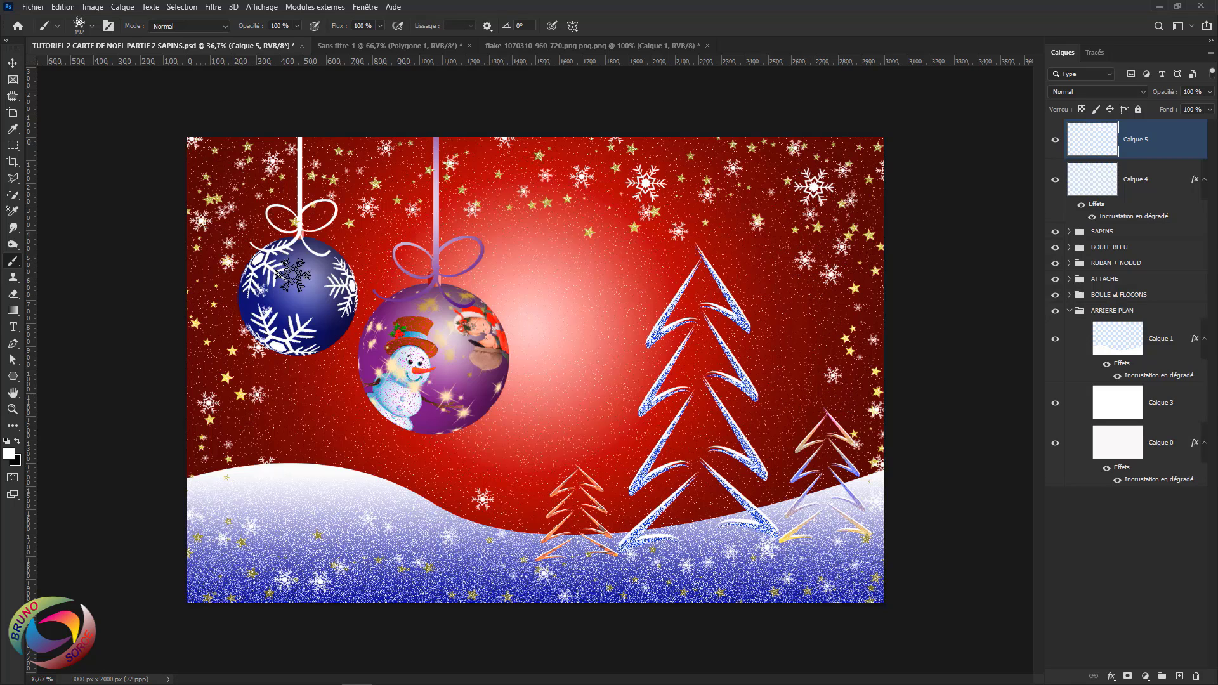
Stamp more white snowflakes across the upper sky, down both sides and on the snow, raising the brush size to 214 px
{"action": "left_click", "coordinate": [223, 169]}
{"action": "left_click", "coordinate": [206, 364]}
{"action": "left_click", "coordinate": [517, 168]}
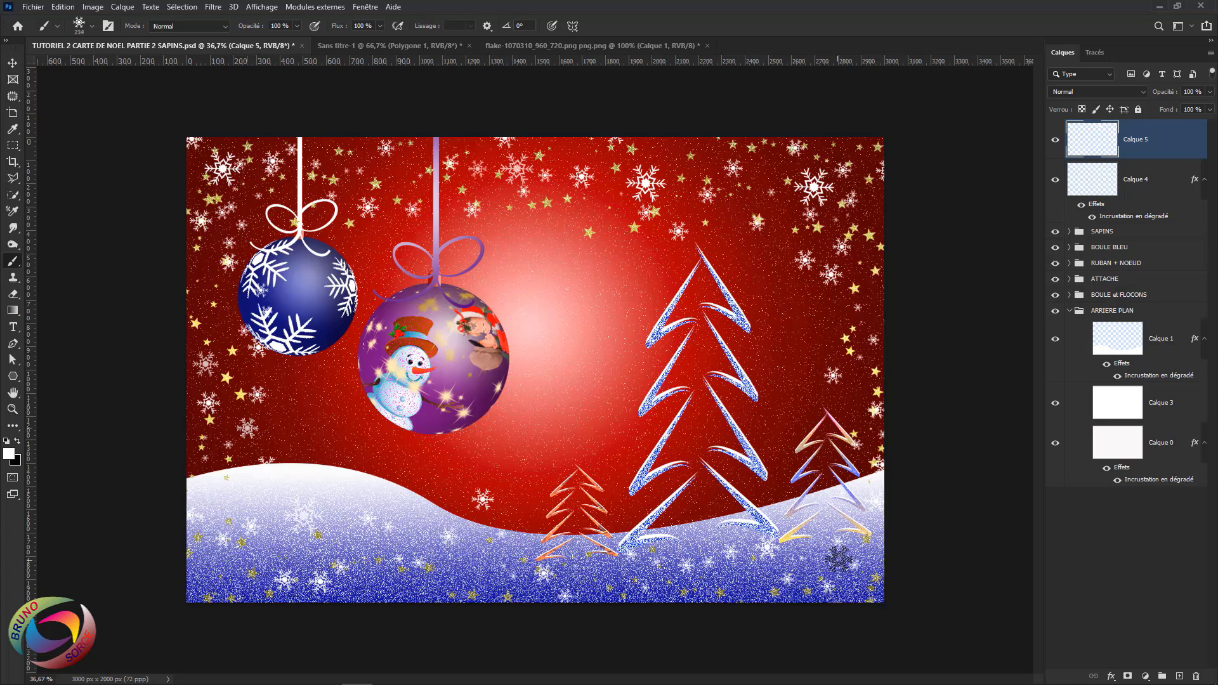
{"action": "left_click", "coordinate": [839, 559]}
{"action": "key", "text": "bracketright"}
{"action": "left_click", "coordinate": [828, 335]}
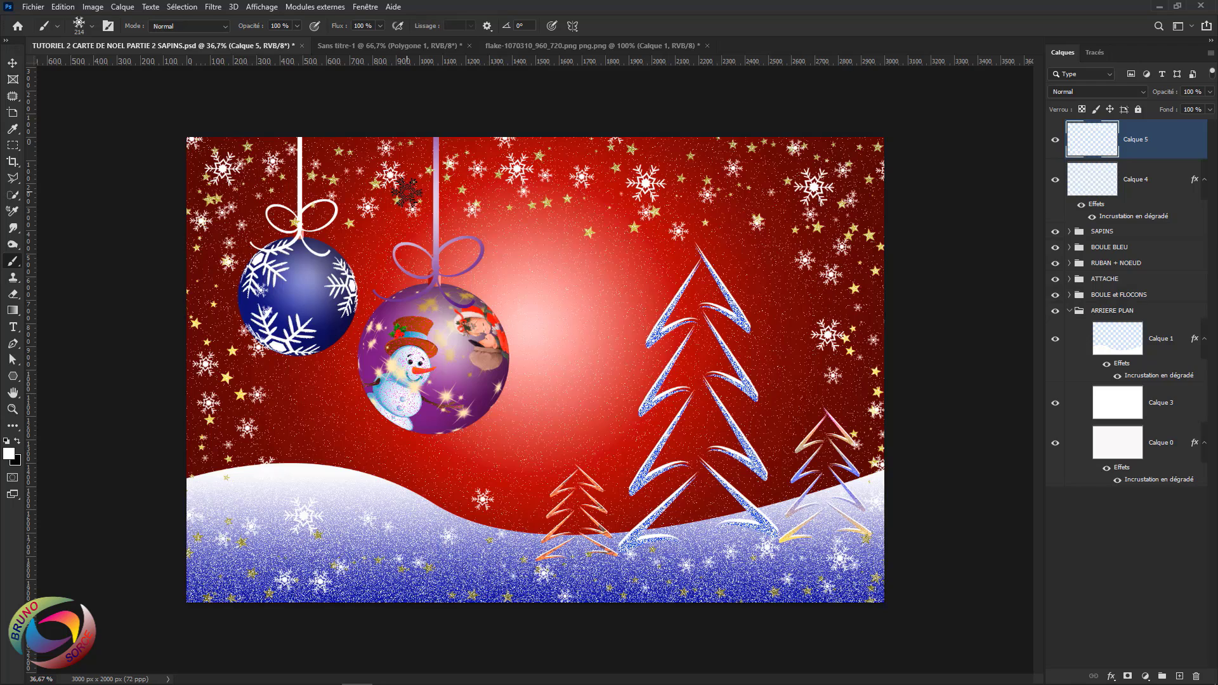
{"action": "left_click", "coordinate": [216, 284]}
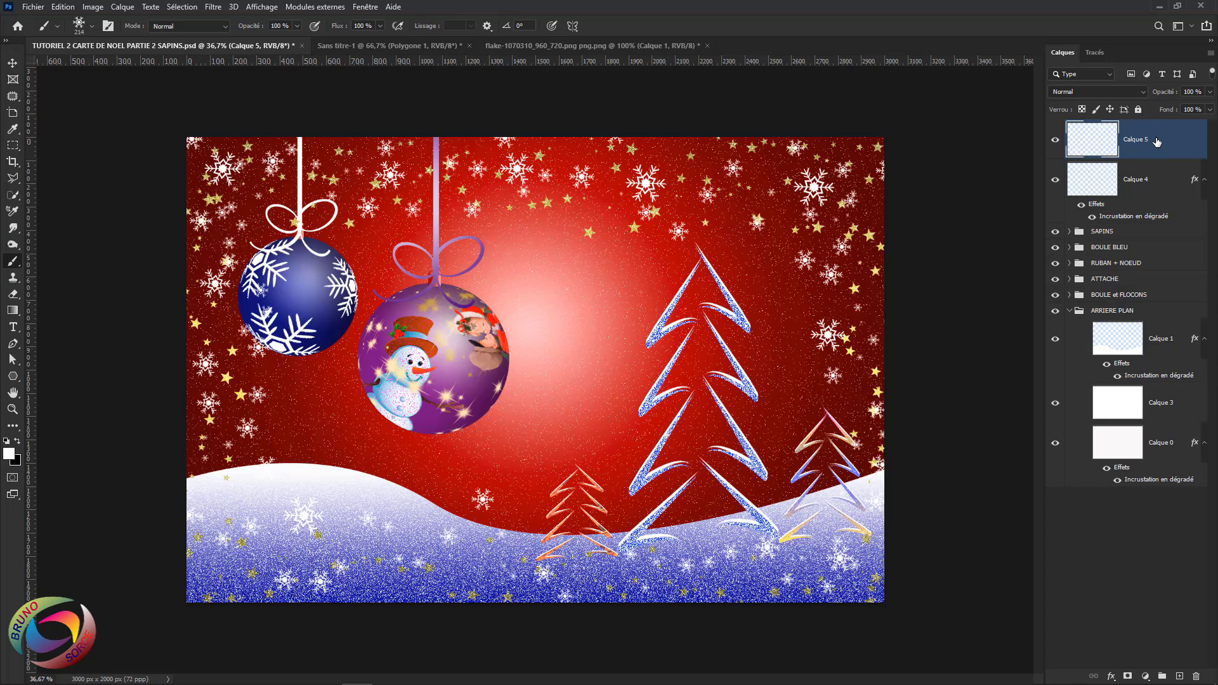
Group Calque 5 and Calque 4 and name the group ETOILES
{"action": "left_click", "coordinate": [1160, 183], "text": "shift"}
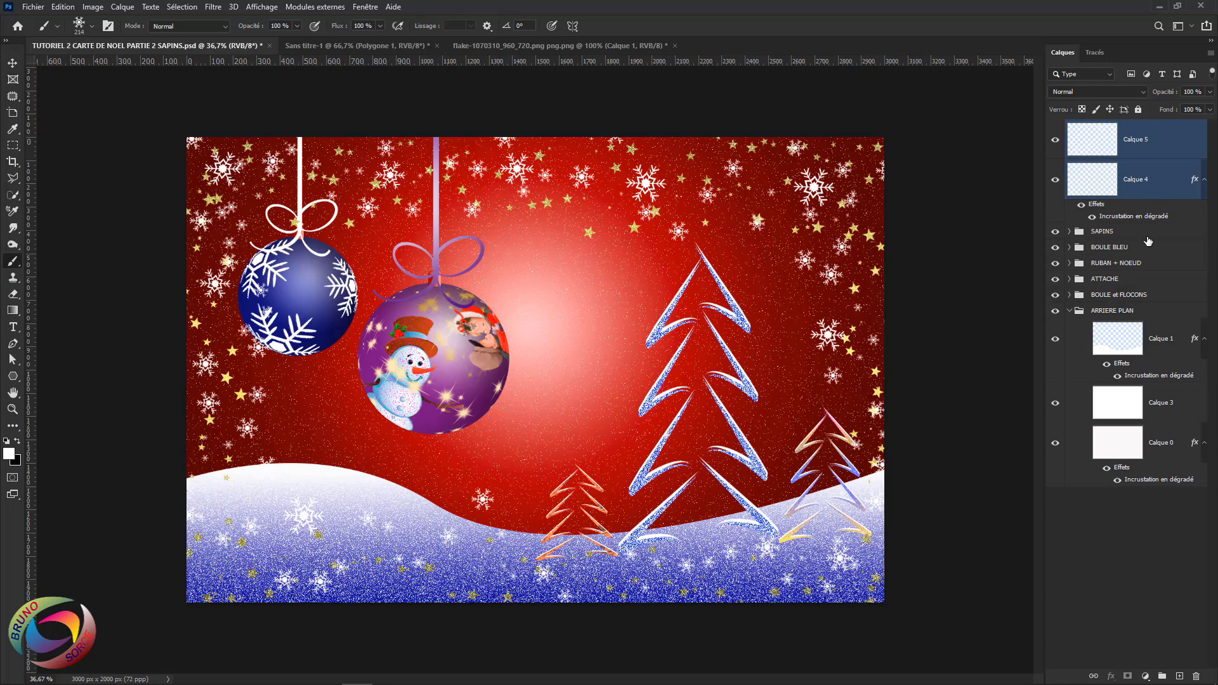
{"action": "left_click", "coordinate": [1162, 677]}
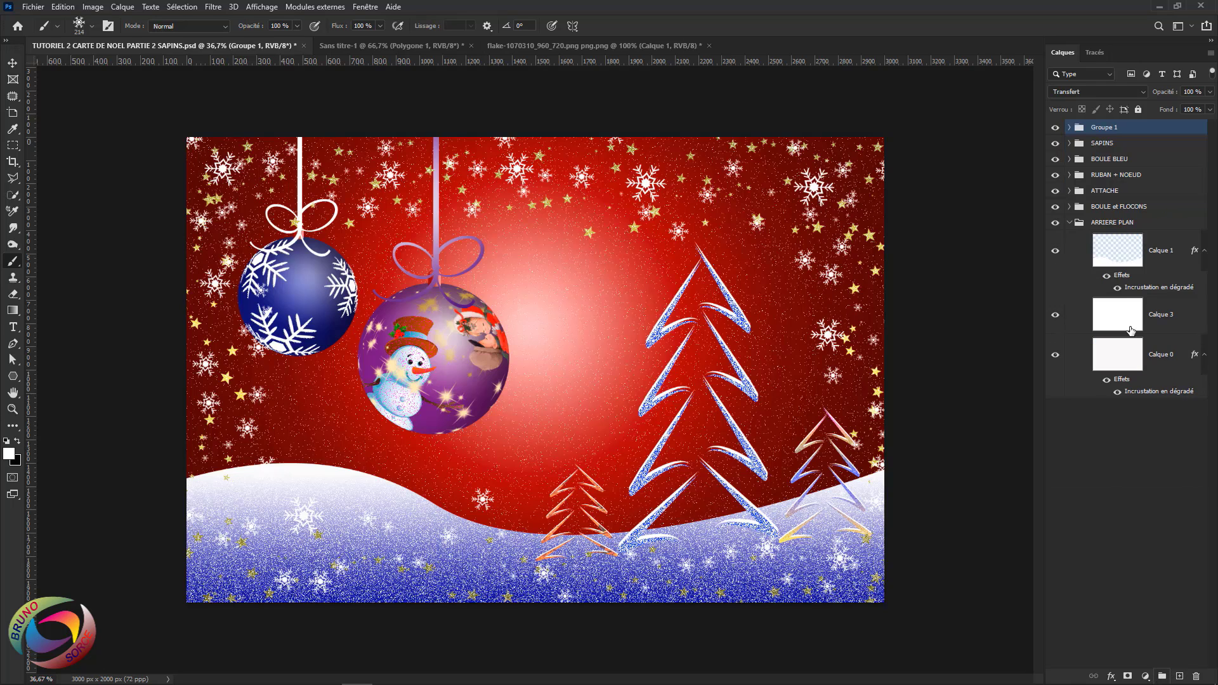
{"action": "double_click", "coordinate": [1105, 127]}
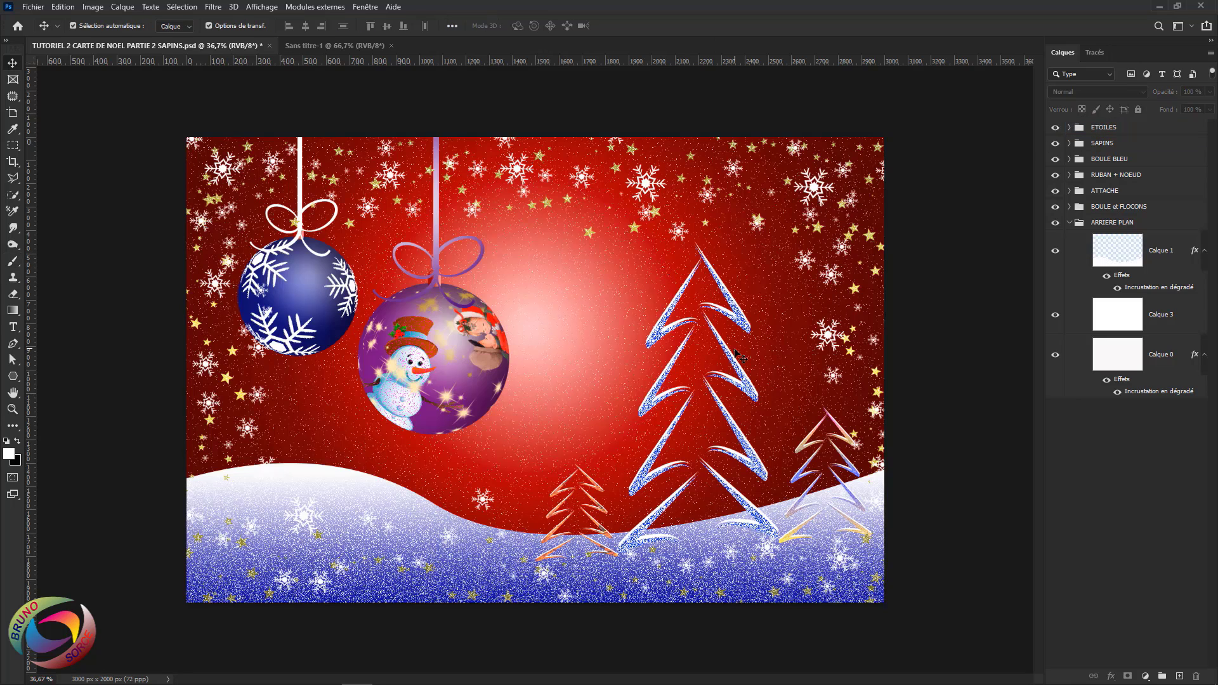
Add a new layer above the ETOILES group and choose the soft round brush from Pinceaux généraux for the Brush tool
{"action": "left_click", "coordinate": [1134, 131]}
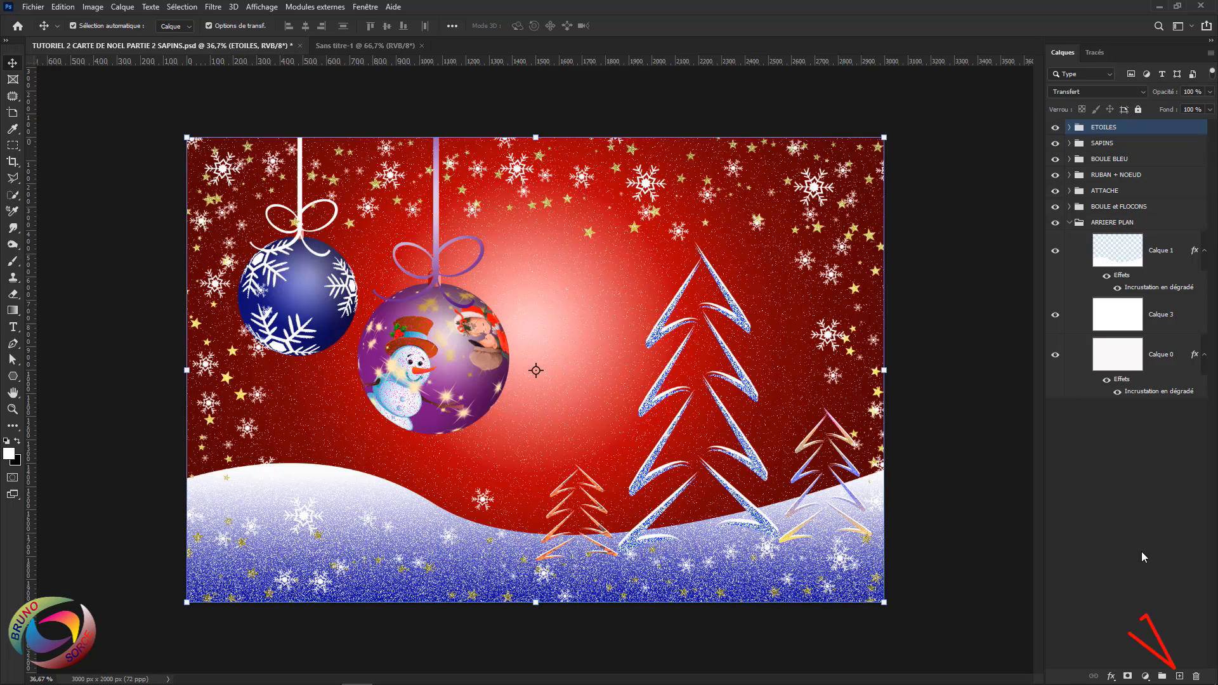
{"action": "left_click", "coordinate": [1180, 676]}
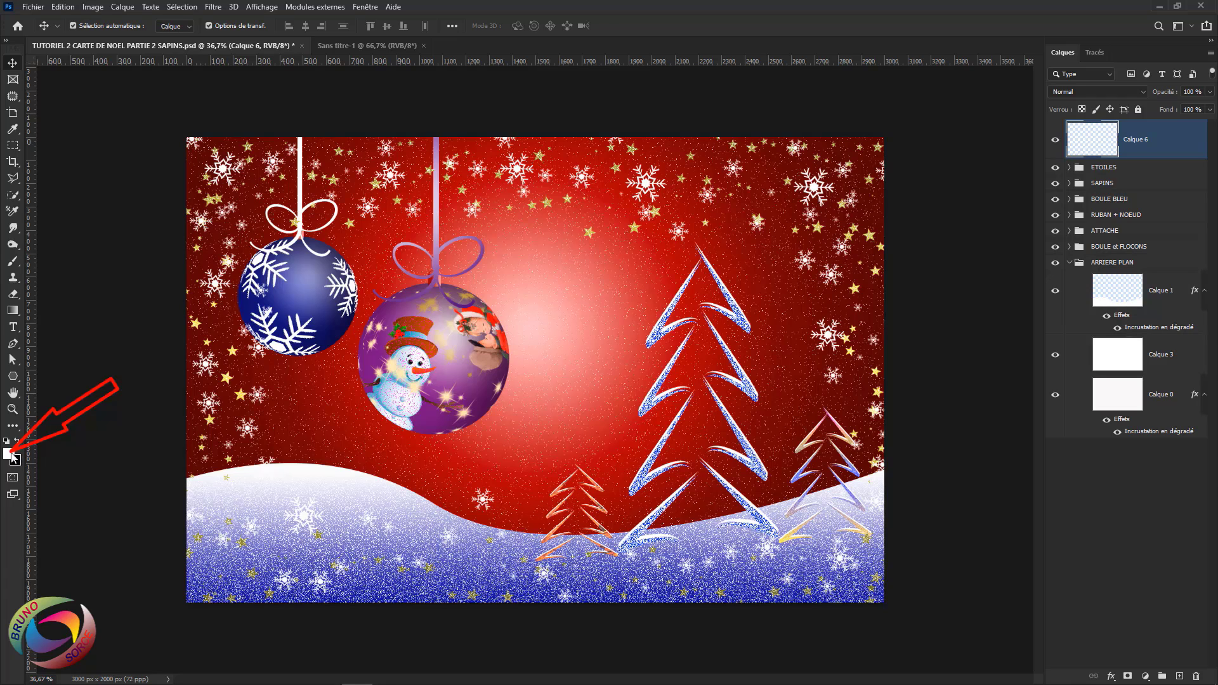
{"action": "left_click", "coordinate": [15, 263]}
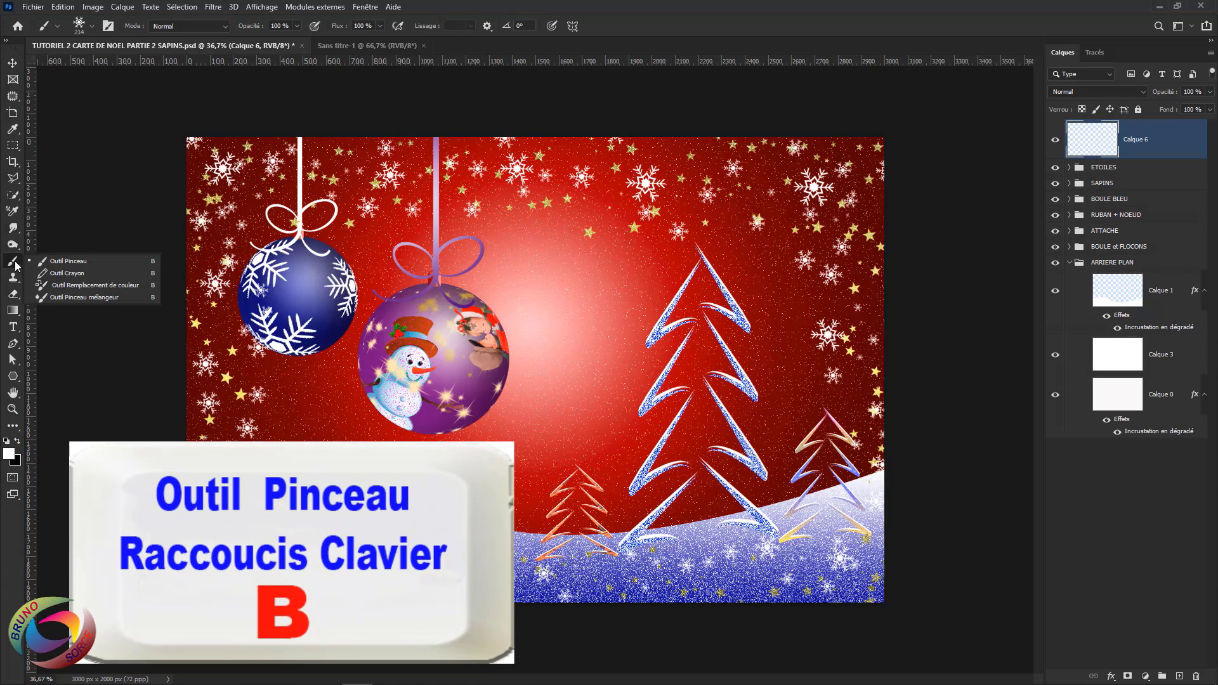
{"action": "left_click", "coordinate": [60, 264]}
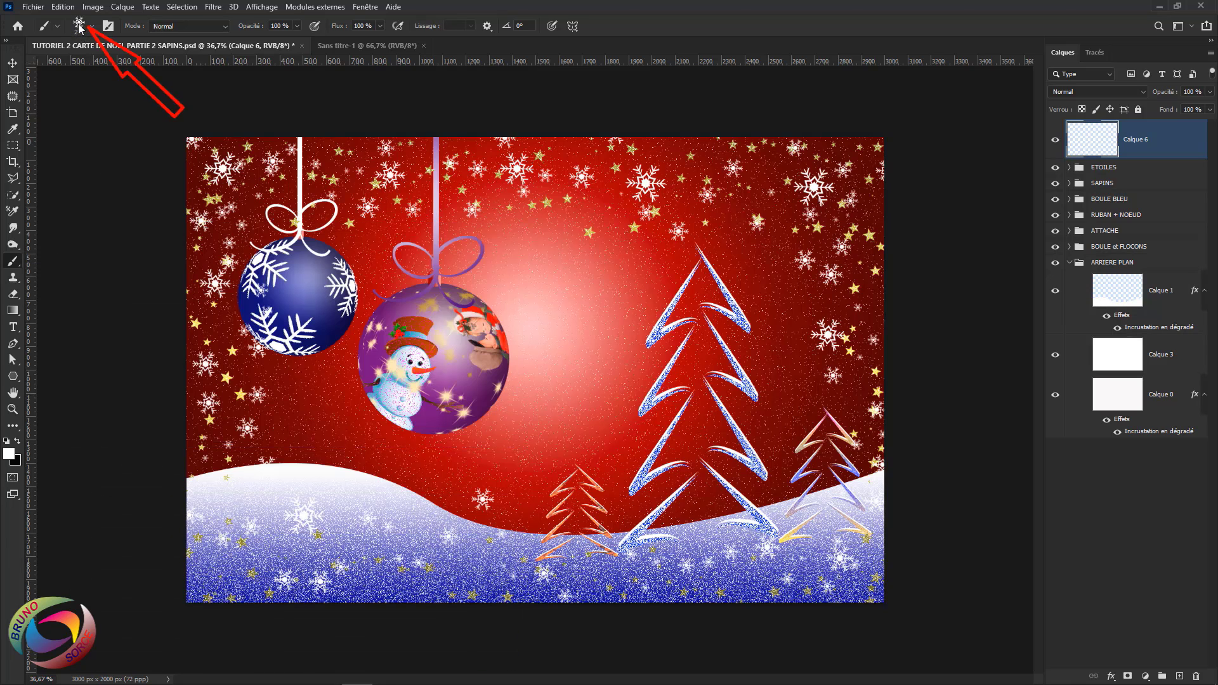
{"action": "left_click", "coordinate": [79, 28]}
{"action": "scroll", "coordinate": [570, 203], "scroll_direction": "up", "scroll_amount": 10}
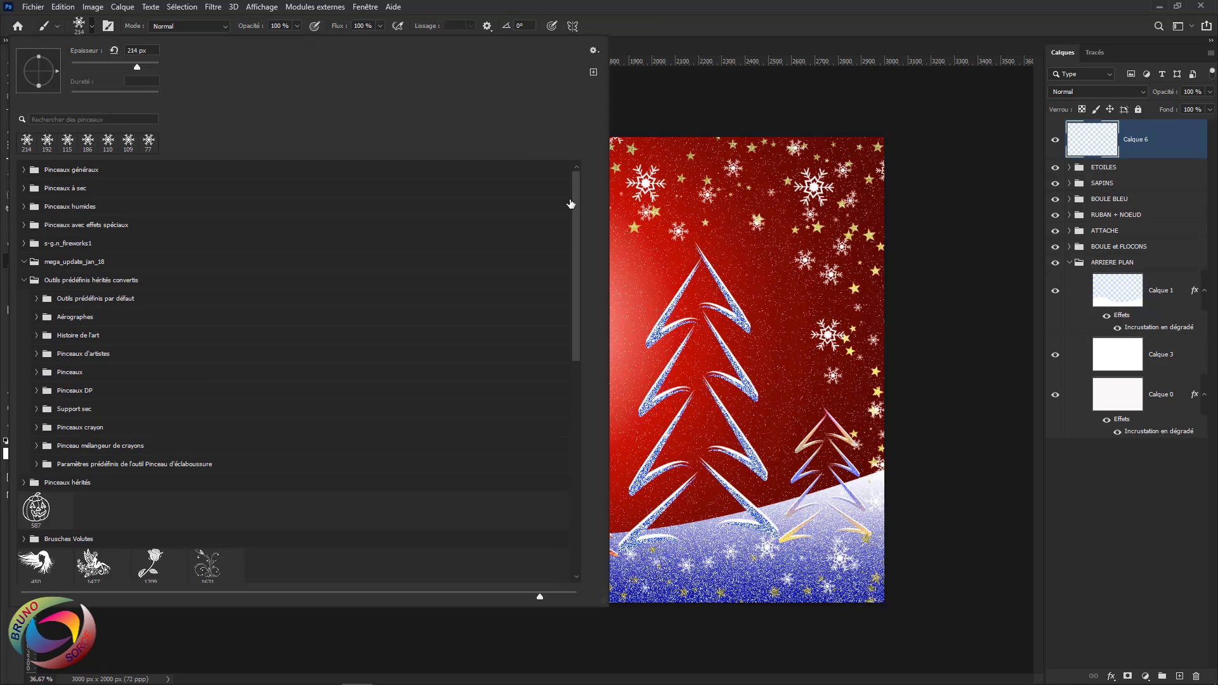
{"action": "left_click", "coordinate": [25, 171]}
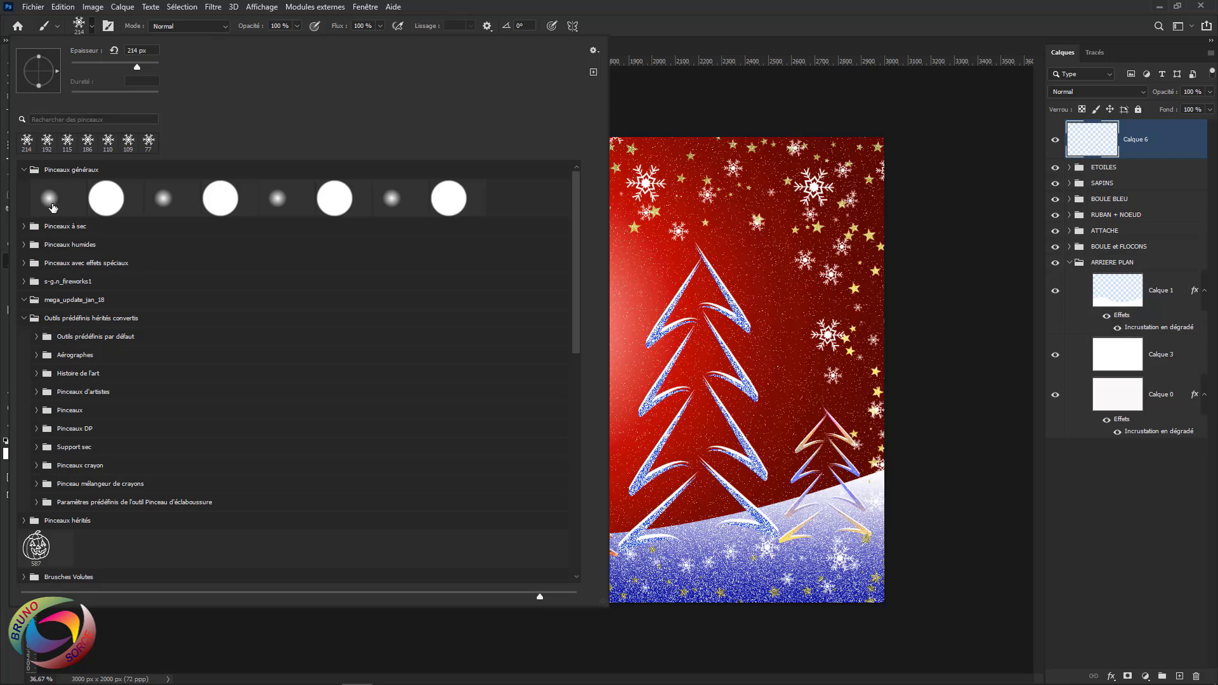
{"action": "left_click", "coordinate": [52, 202]}
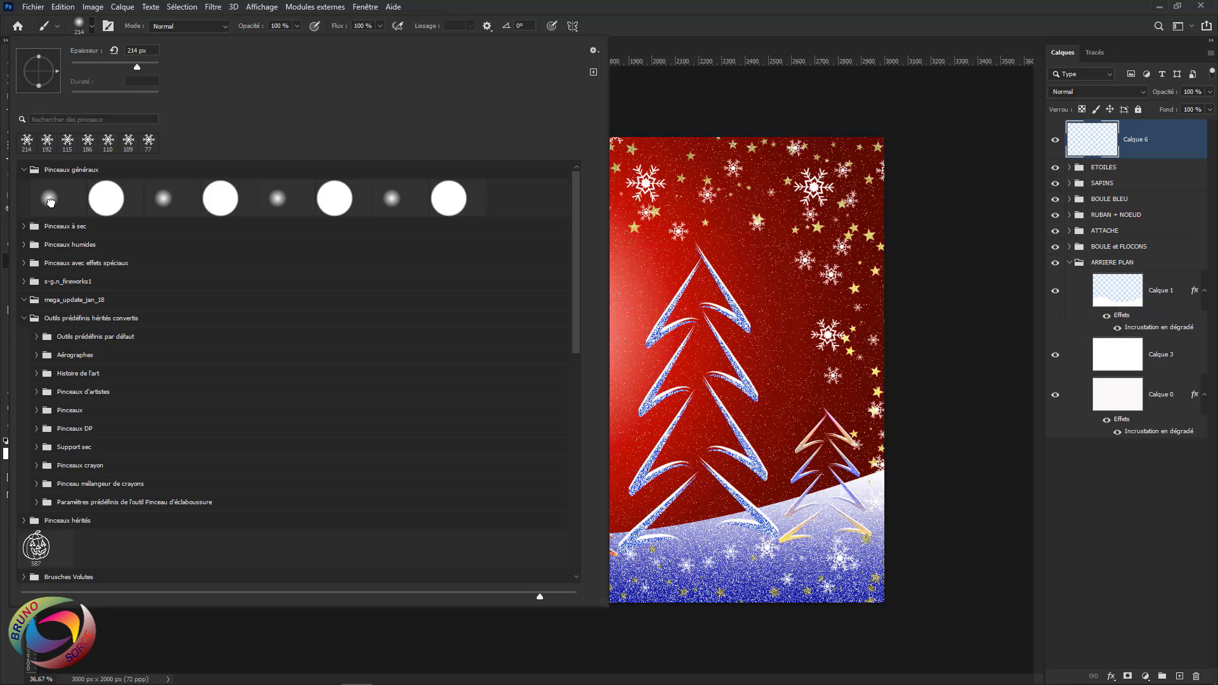
{"action": "left_click", "coordinate": [700, 25]}
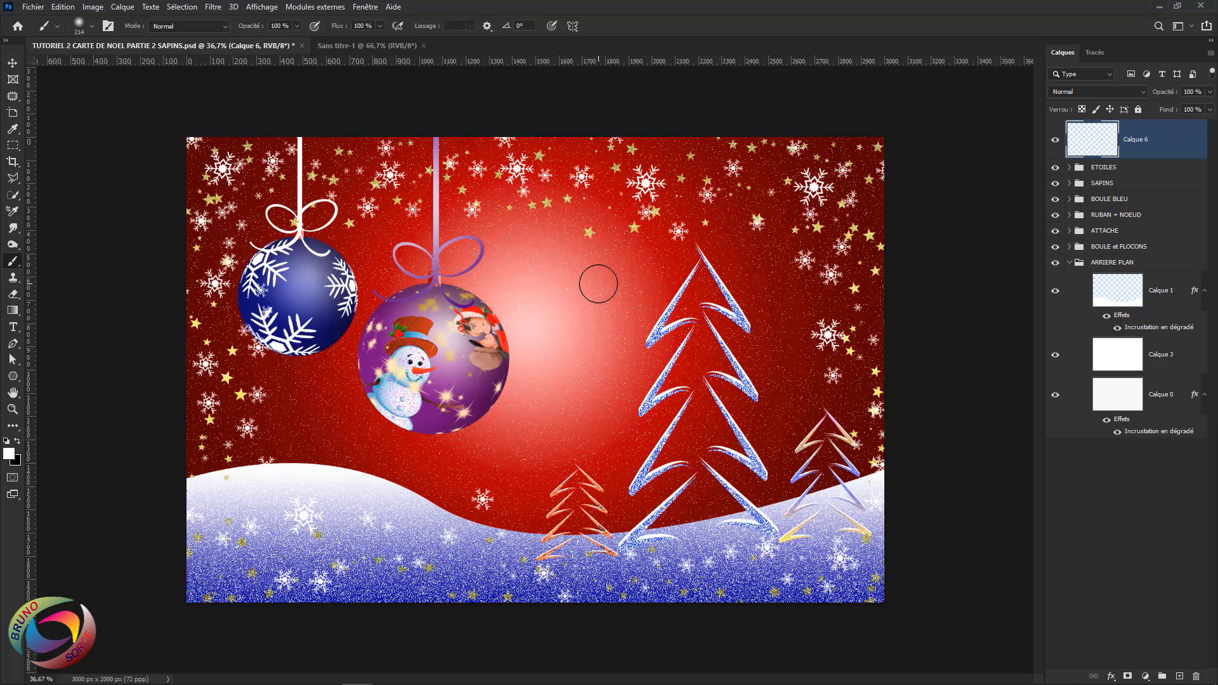
Greatly enlarge the soft brush and stamp one white glowing moon in the sky between the large tree and the right edge
{"action": "mouse_move", "coordinate": [619, 310]}
{"action": "left_mouse_down"}
{"action": "mouse_move", "coordinate": [693, 334]}
{"action": "mouse_move", "coordinate": [669, 324]}
{"action": "left_mouse_up"}
{"action": "left_click", "coordinate": [773, 273]}
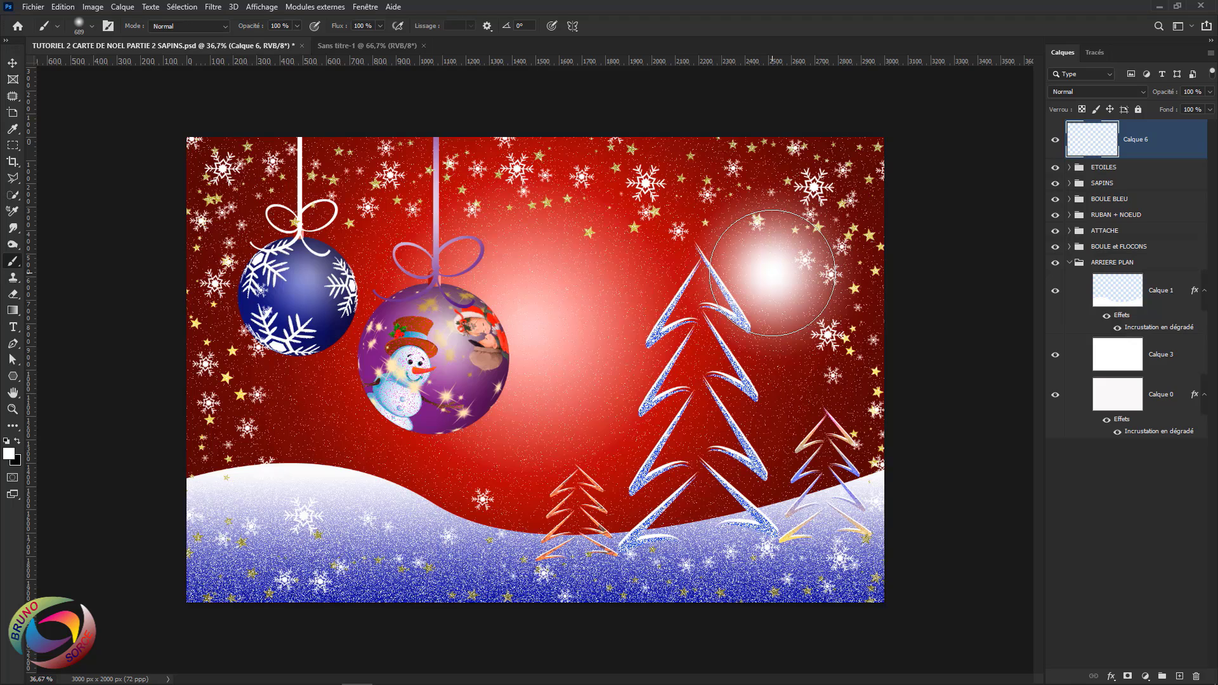
{"action": "key", "text": "v"}
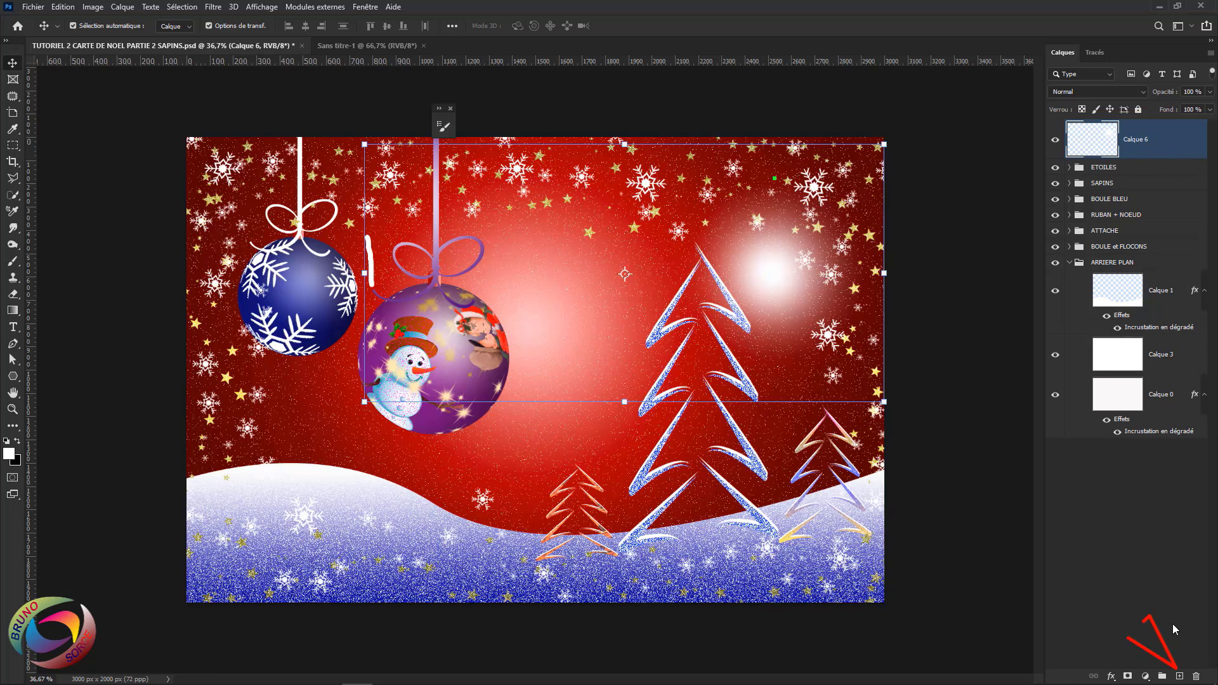
Add a new layer above Calque 6 and select the soft round general brush with the Brush tool
{"action": "left_click", "coordinate": [1180, 677]}
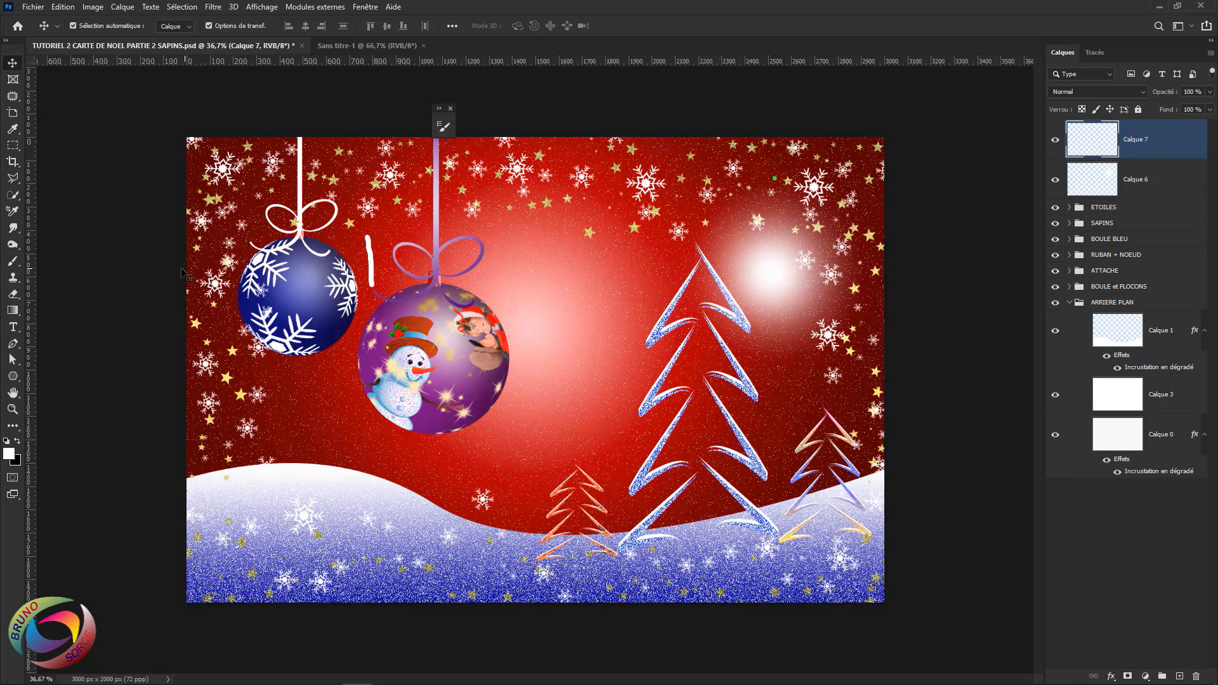
{"action": "left_click", "coordinate": [12, 261]}
{"action": "right_click", "coordinate": [13, 261]}
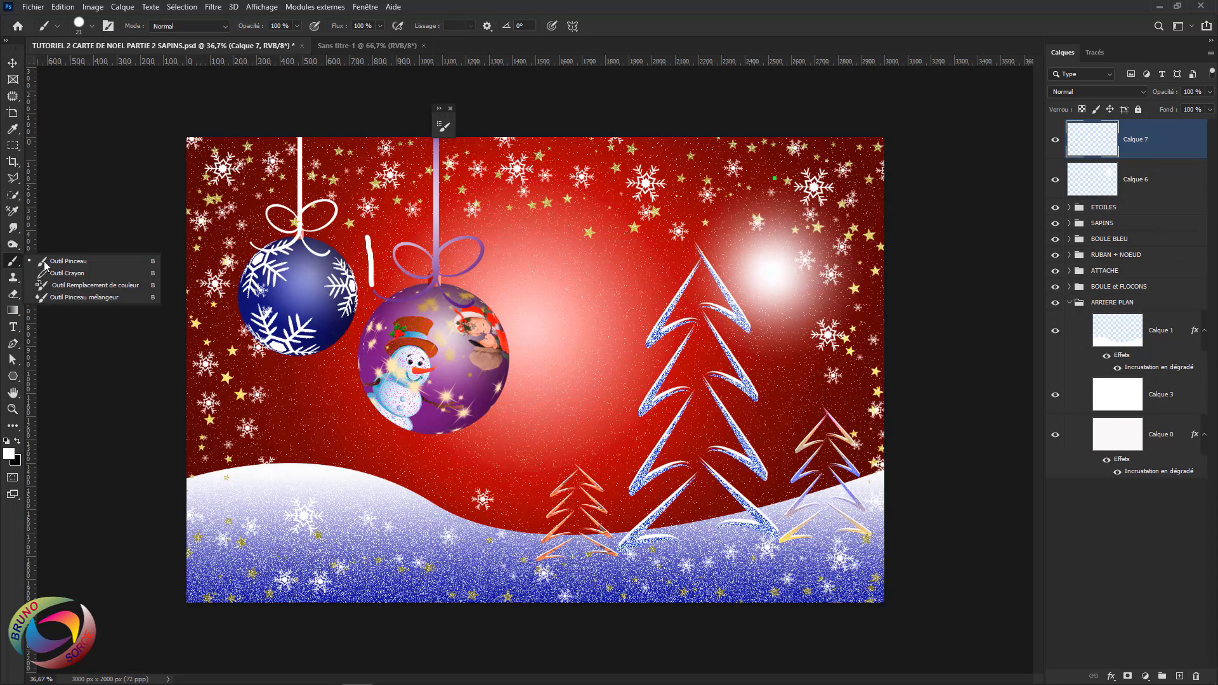
{"action": "left_click", "coordinate": [64, 264]}
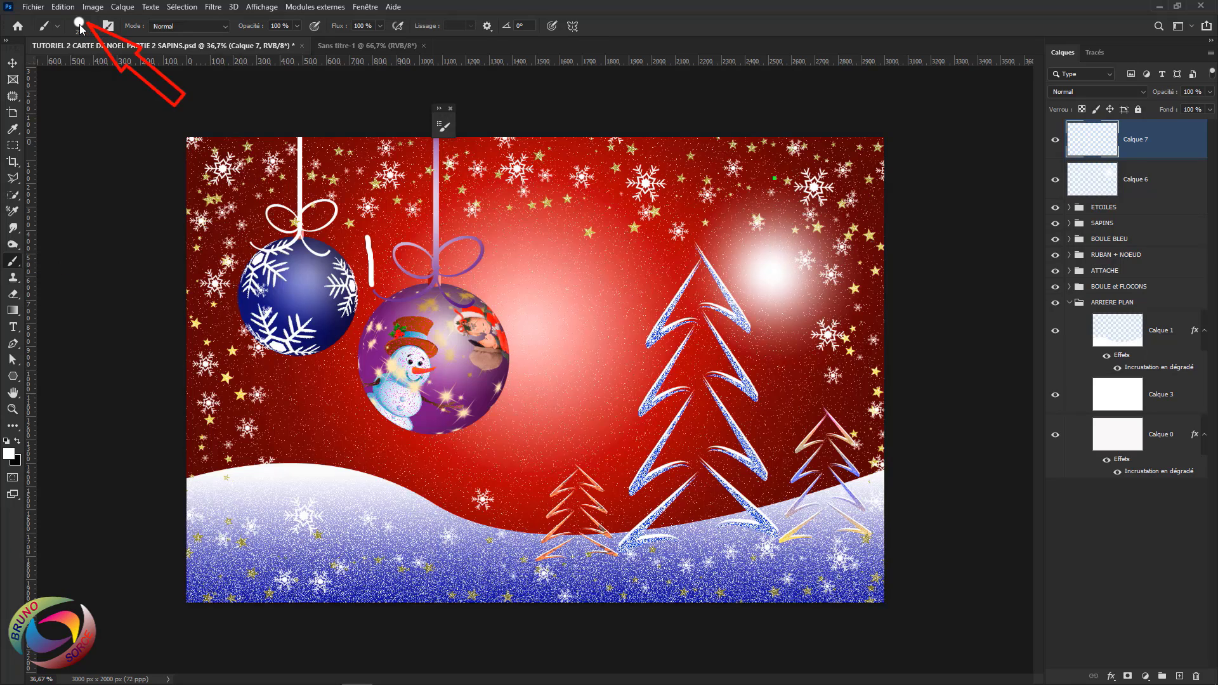
{"action": "left_click", "coordinate": [80, 25]}
{"action": "left_click", "coordinate": [49, 199]}
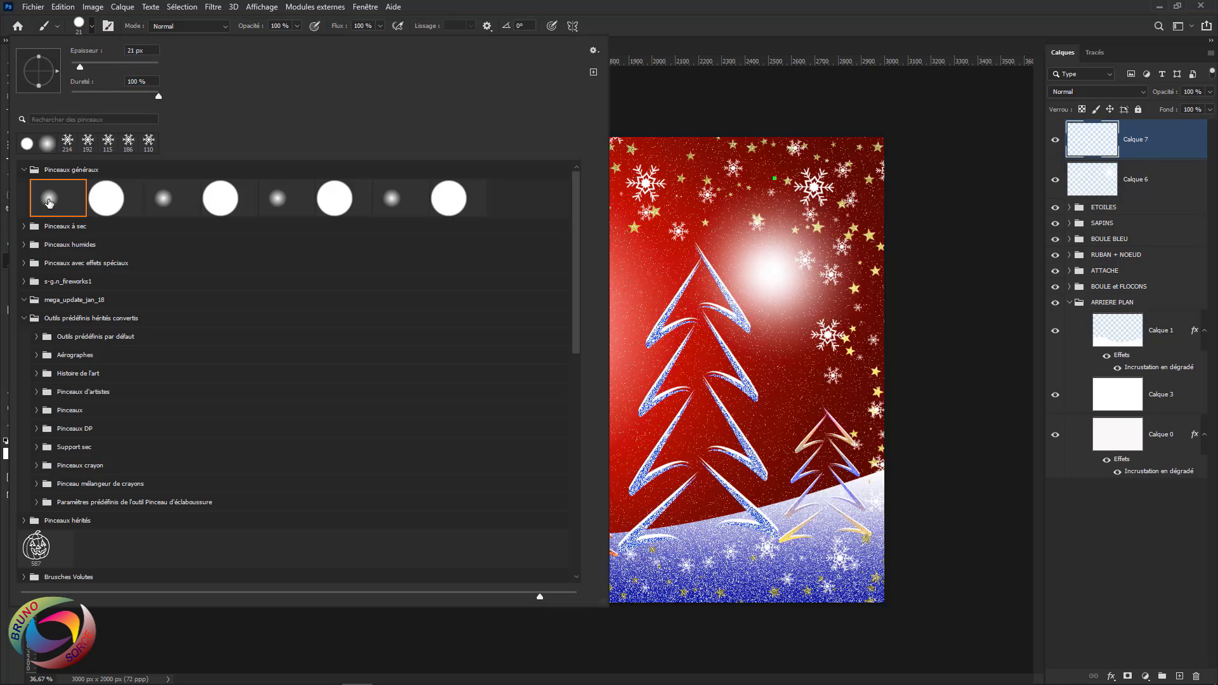
Set the brush tip shape to 1% spacing, 100% hardness and 25 px size
{"action": "left_click", "coordinate": [108, 26]}
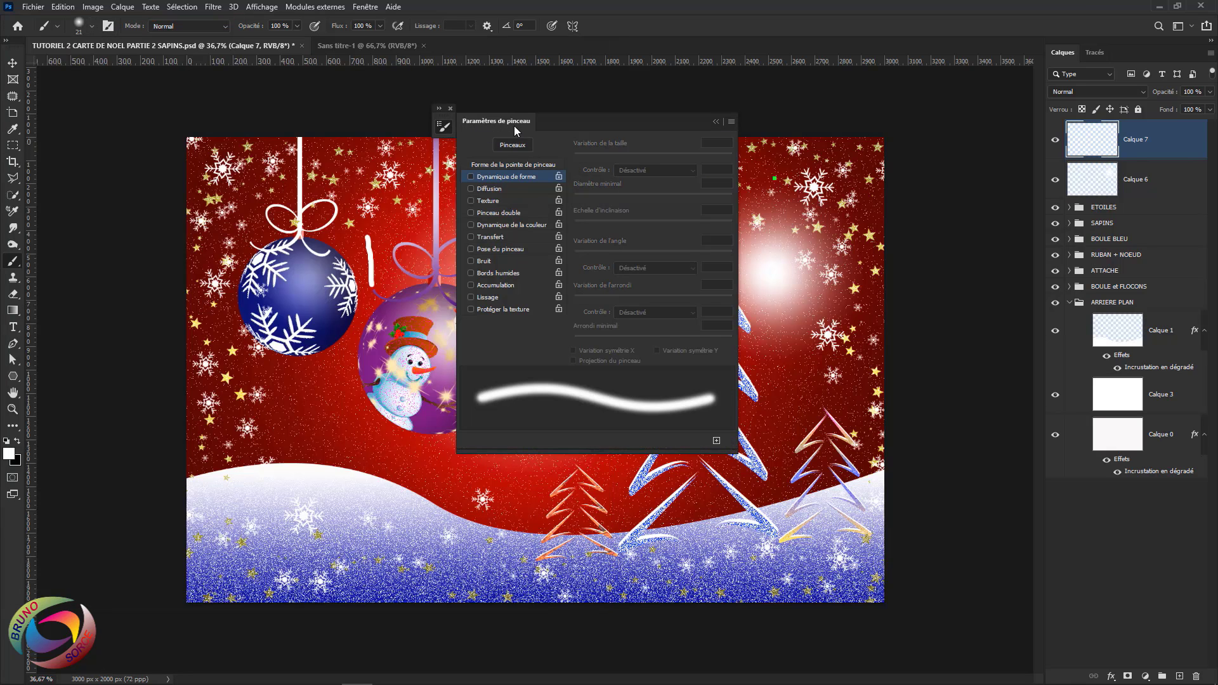
{"action": "left_click", "coordinate": [513, 166]}
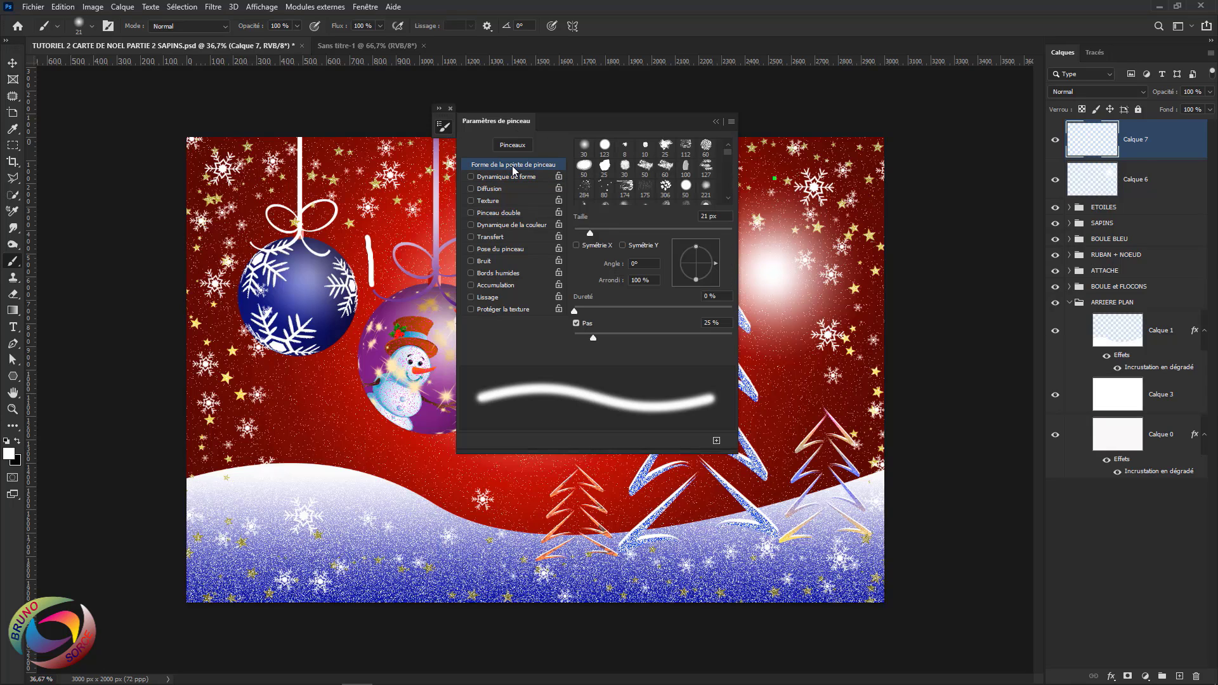
{"action": "left_click_drag", "start_coordinate": [593, 338], "coordinate": [562, 332]}
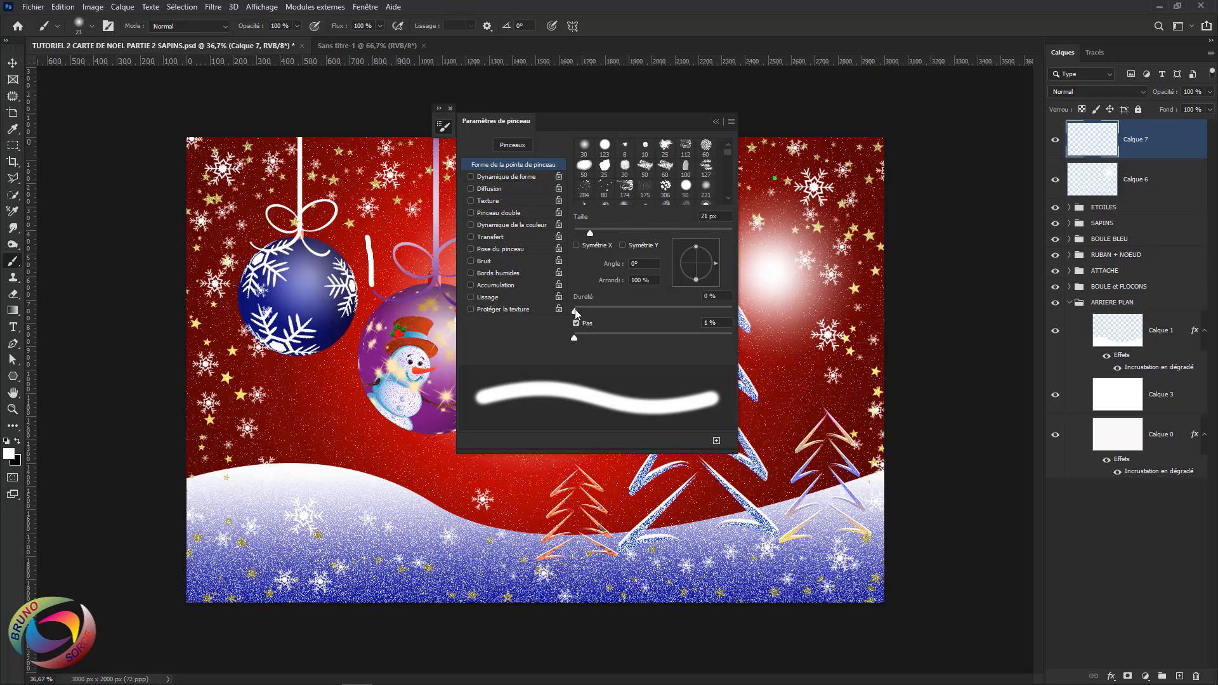
{"action": "left_click_drag", "start_coordinate": [575, 310], "coordinate": [744, 314]}
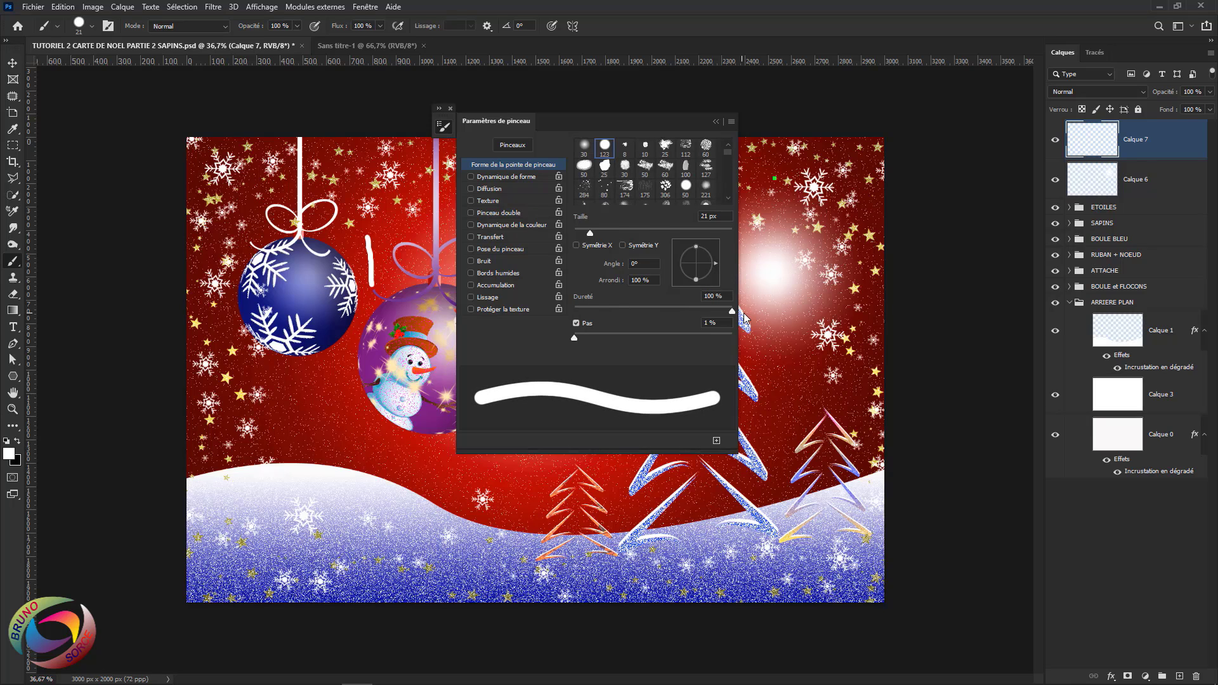
{"action": "left_click", "coordinate": [707, 217]}
{"action": "type", "text": "25"}
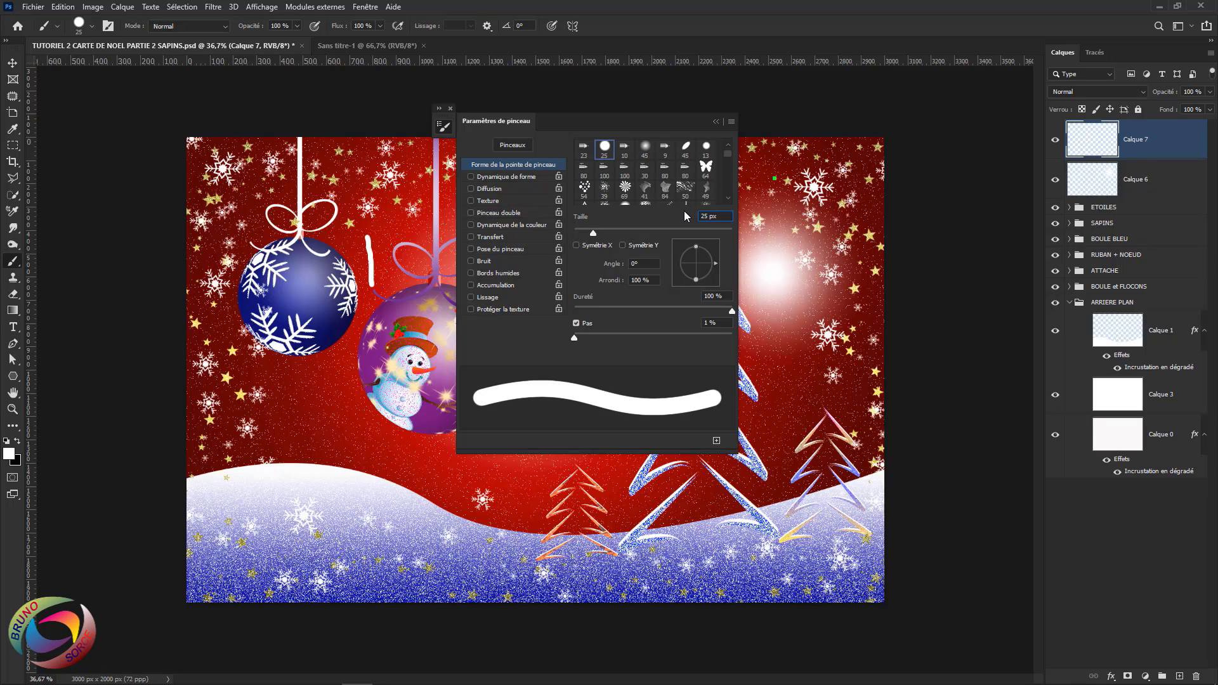
{"action": "key", "text": "Return"}
Enable shape dynamics with size controlled by pen pressure, collapse the brush settings and switch to the Move tool
{"action": "left_click", "coordinate": [515, 183]}
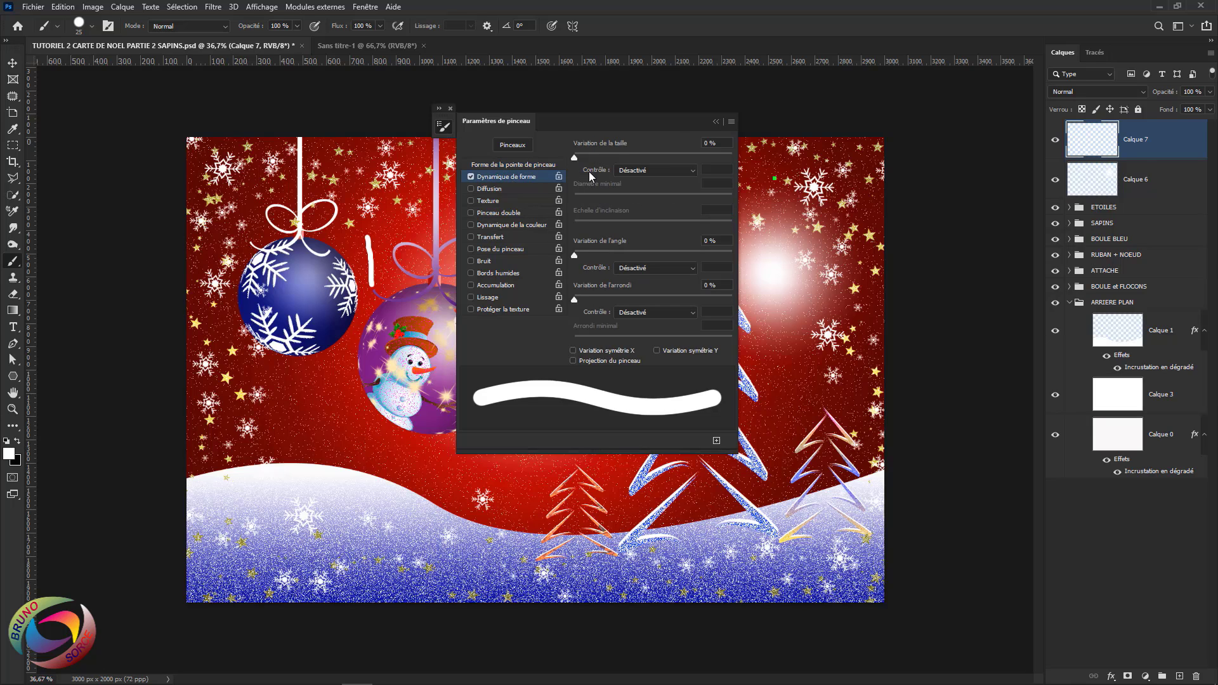
{"action": "left_click", "coordinate": [634, 172]}
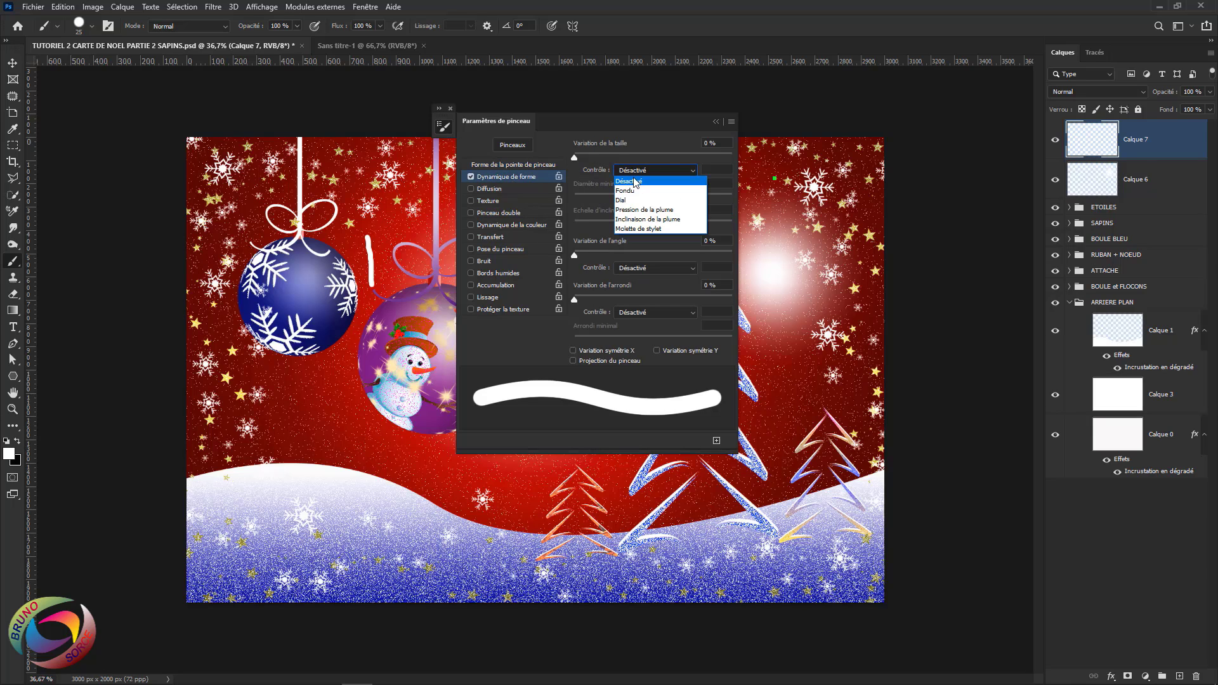
{"action": "left_click", "coordinate": [635, 212]}
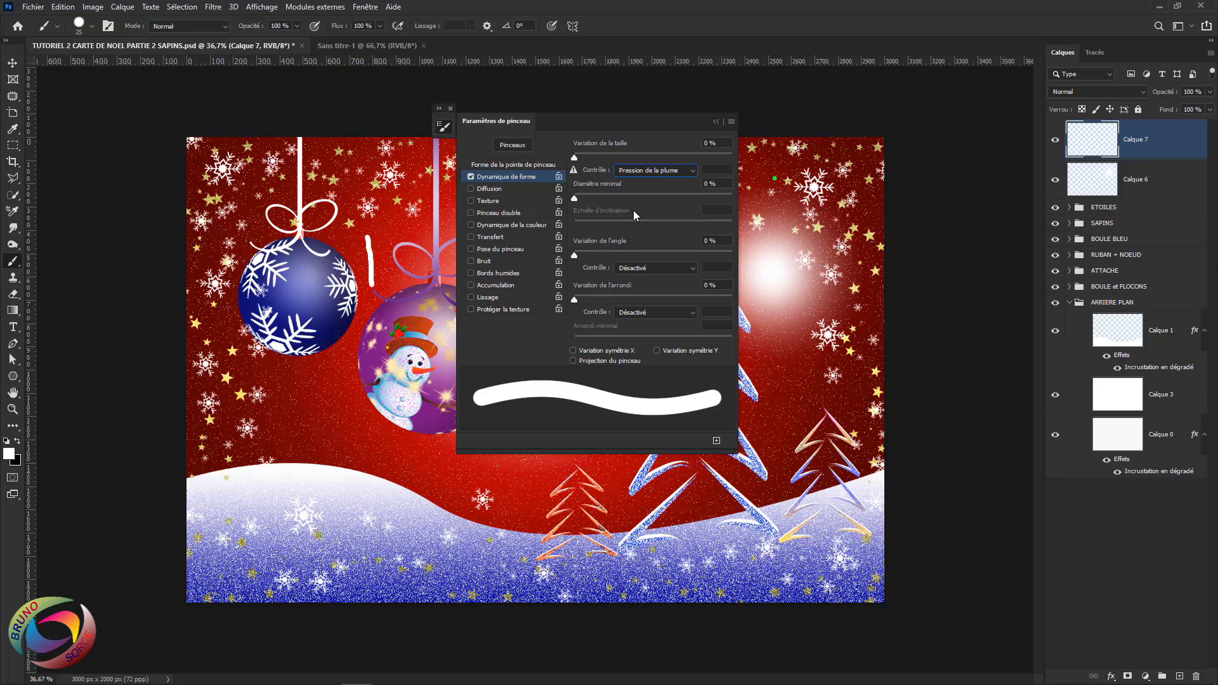
{"action": "left_click", "coordinate": [716, 122]}
{"action": "key", "text": "v"}
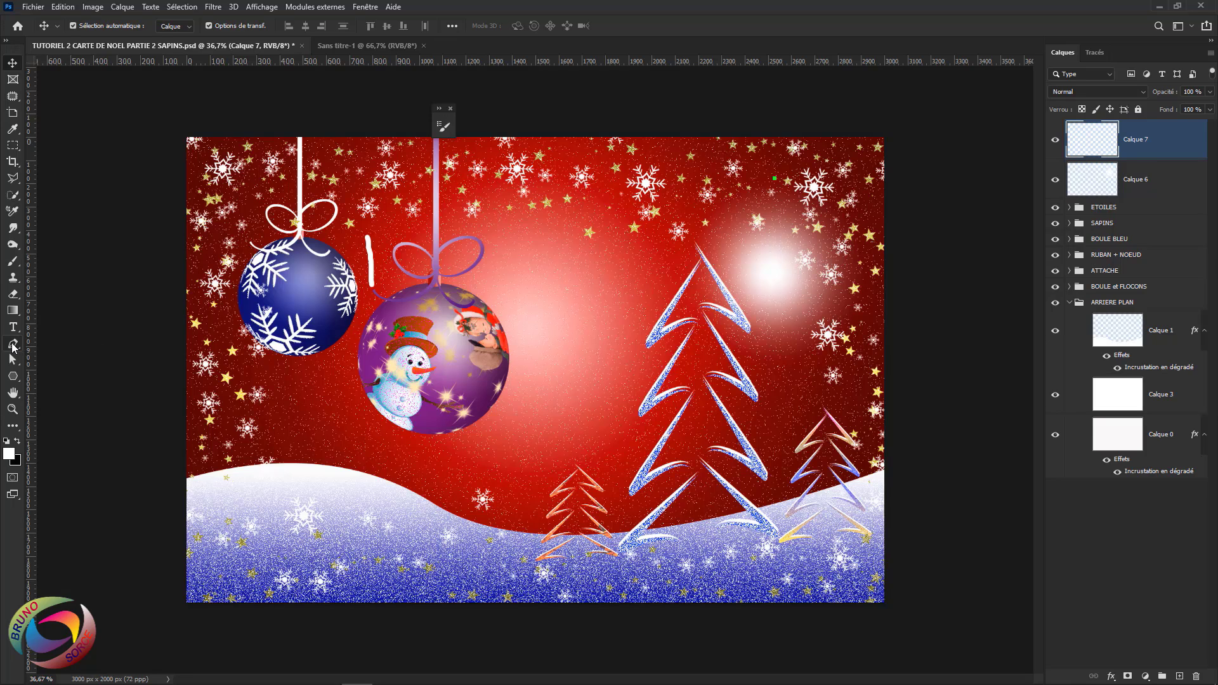
Draw a straight vertical path through the centre of the glowing moon with the Pen tool in path (Tracé) mode
{"action": "left_click_drag", "start_coordinate": [13, 345], "coordinate": [66, 342]}
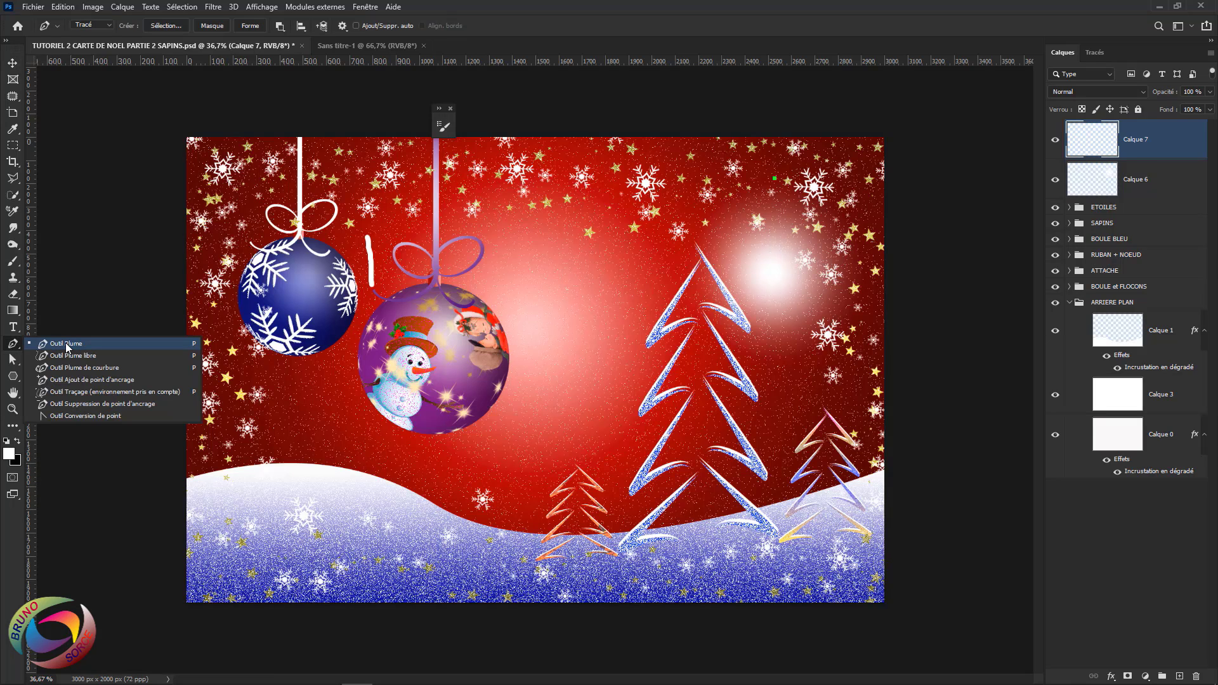
{"action": "left_click", "coordinate": [66, 343]}
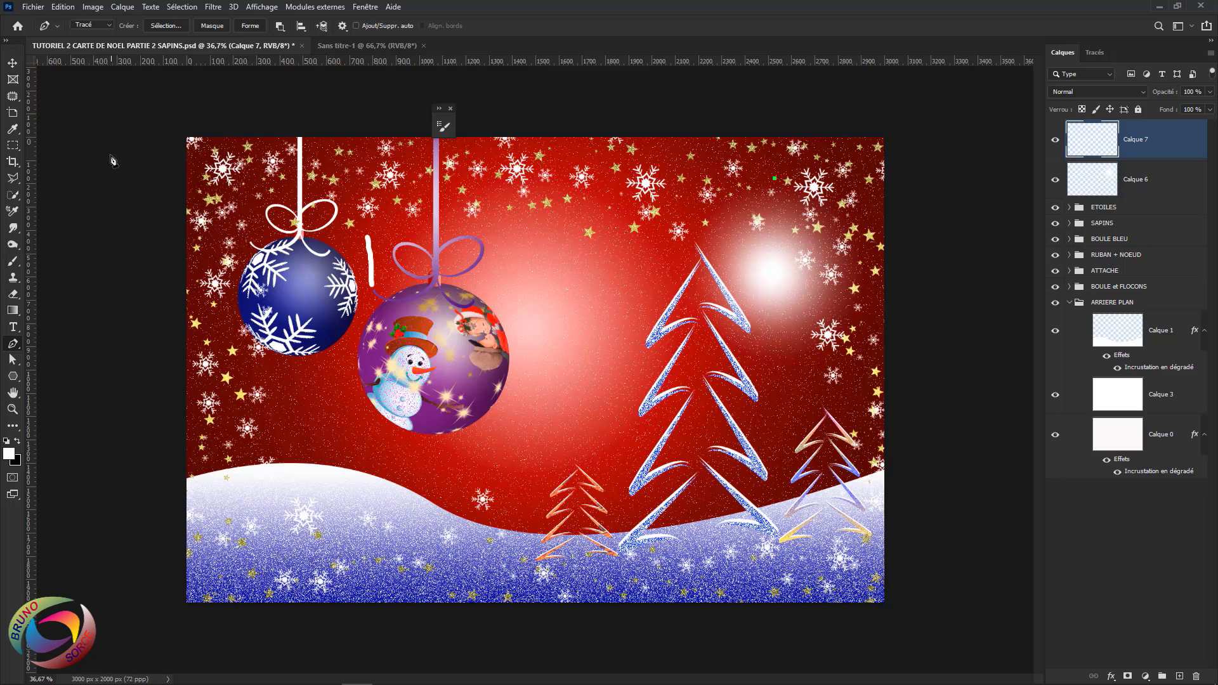
{"action": "left_click", "coordinate": [102, 25]}
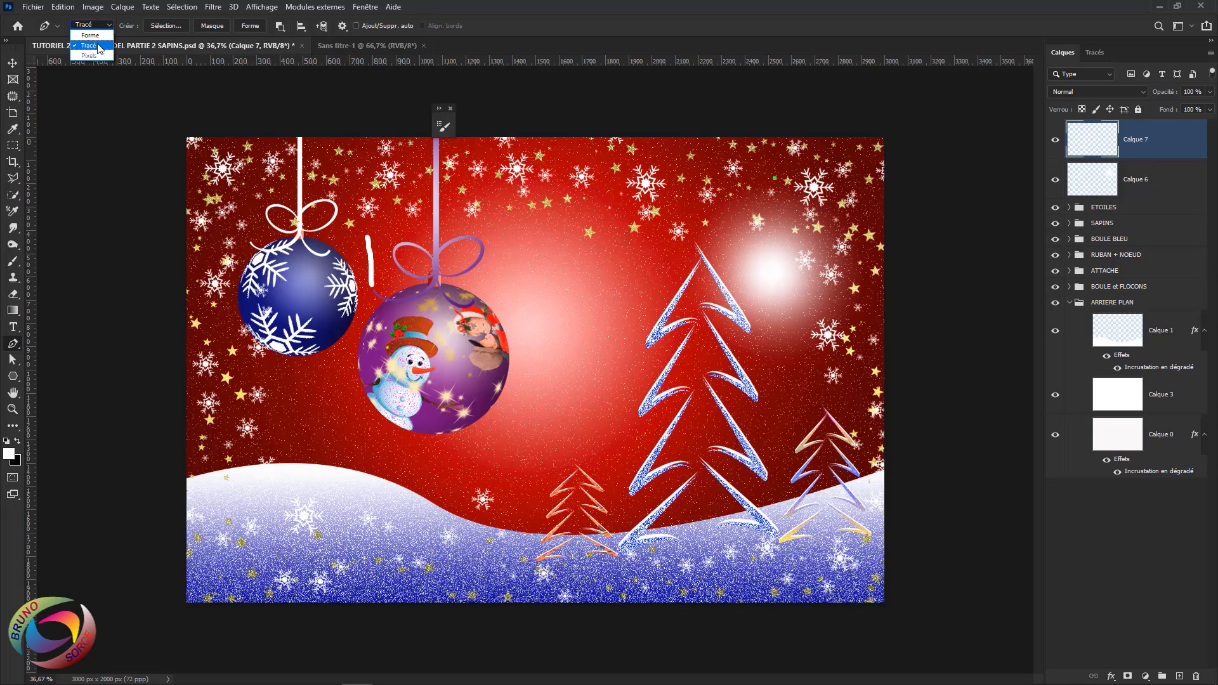
{"action": "left_click", "coordinate": [96, 46]}
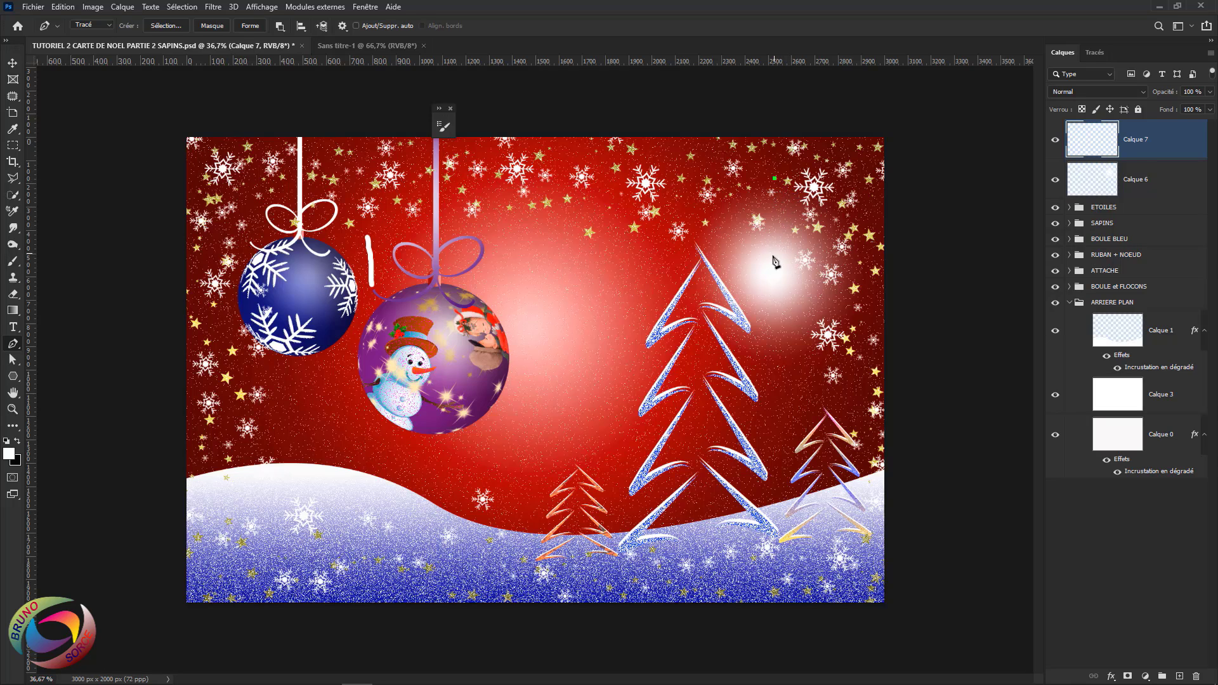
{"action": "left_click", "coordinate": [777, 353]}
Stroke the vertical path using the Brush (Pinceau) with simulated pressure to make a tapered white ray
{"action": "right_click", "coordinate": [775, 274]}
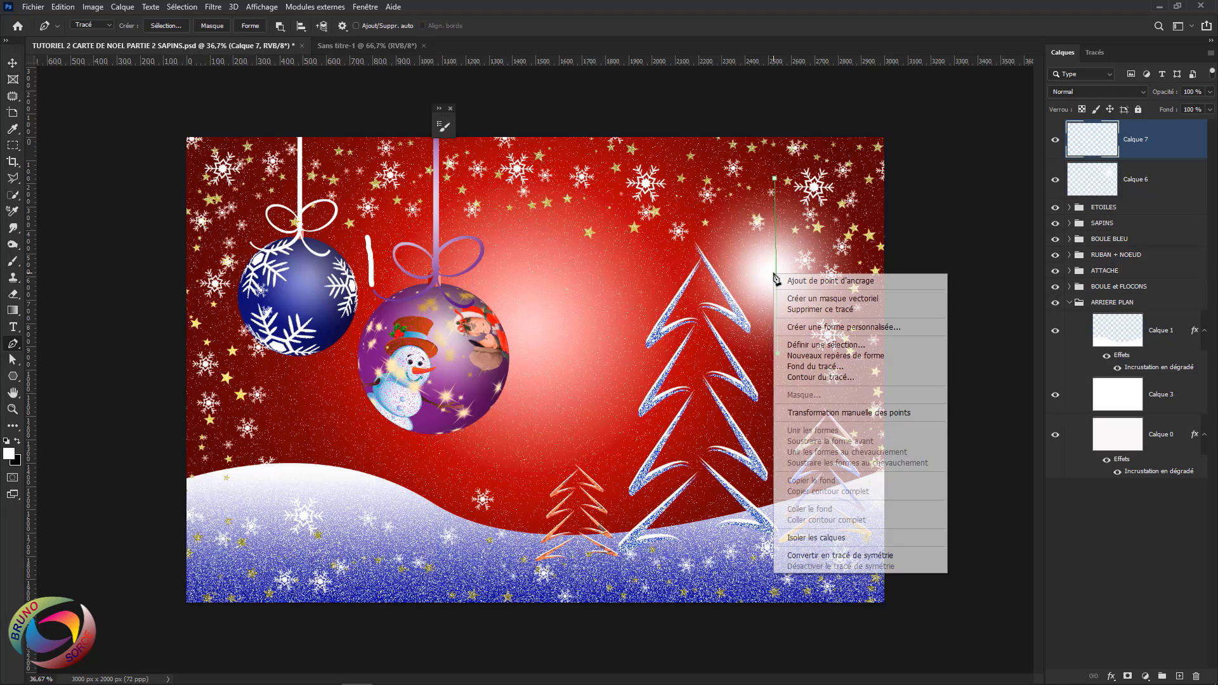
{"action": "left_click", "coordinate": [804, 378]}
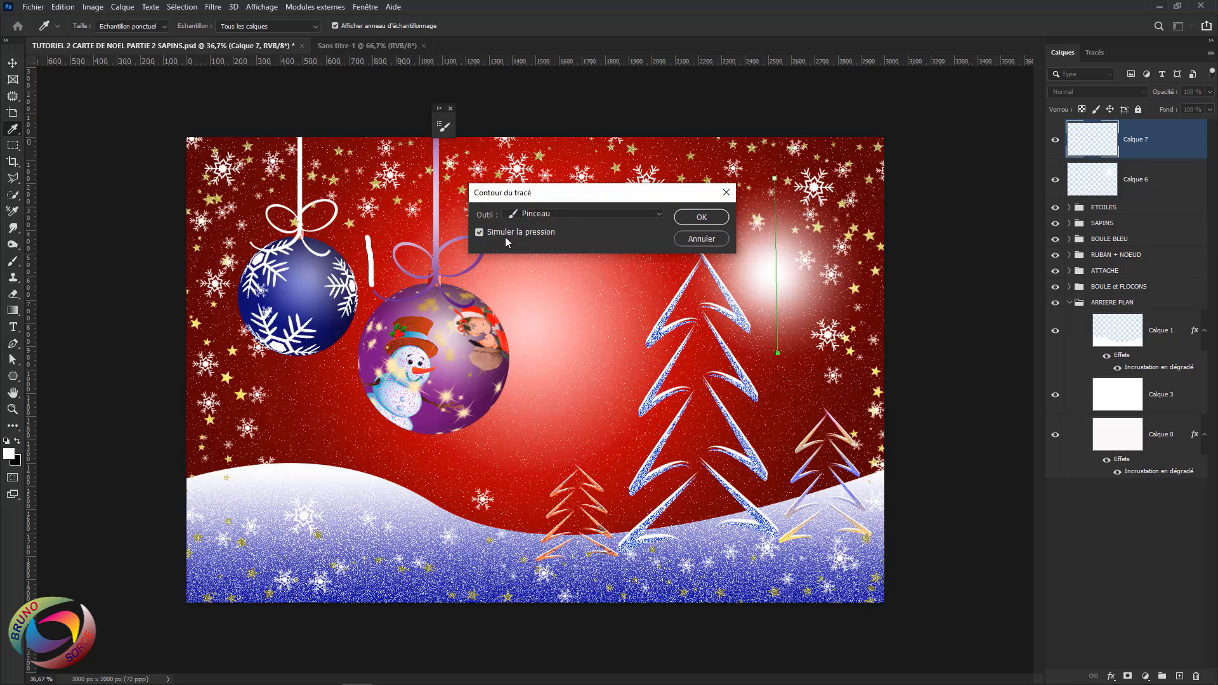
{"action": "left_click", "coordinate": [556, 215]}
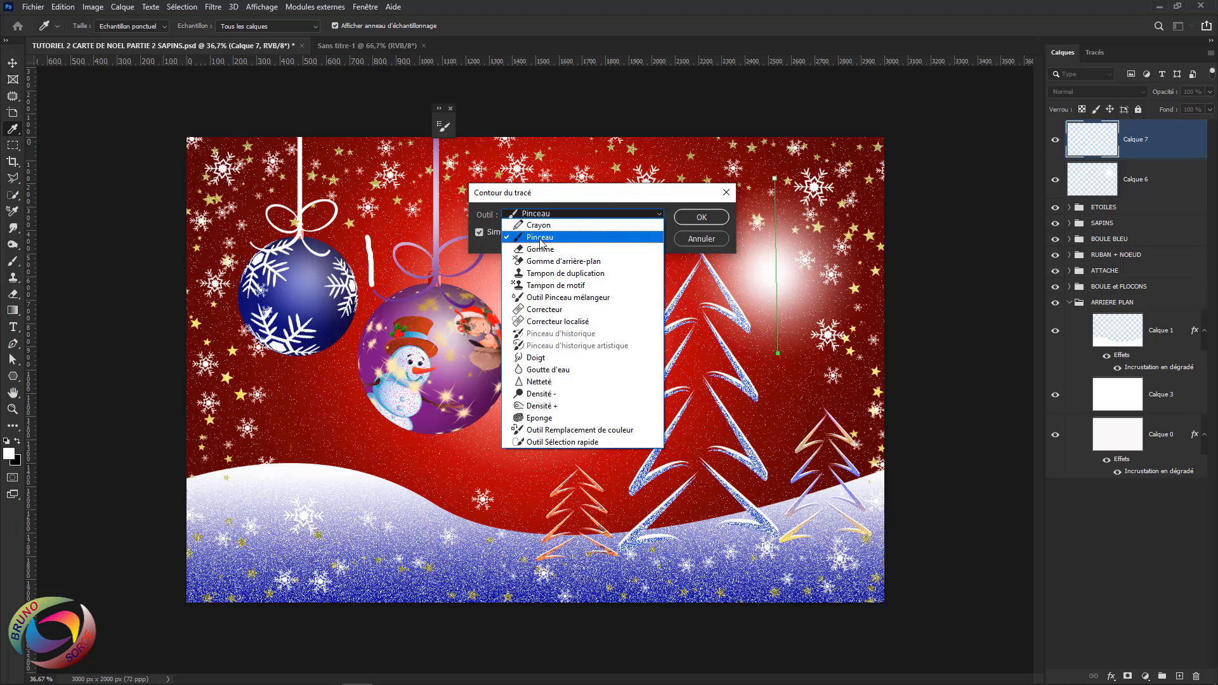
{"action": "left_click", "coordinate": [541, 238]}
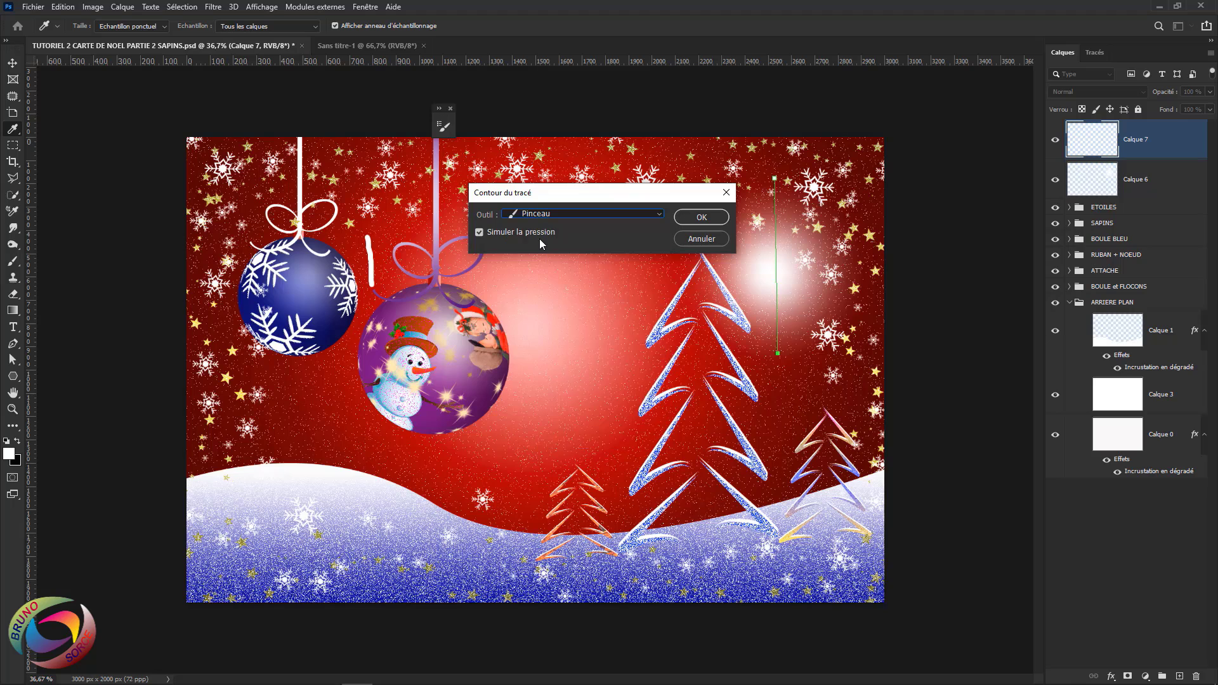
{"action": "left_click", "coordinate": [709, 218]}
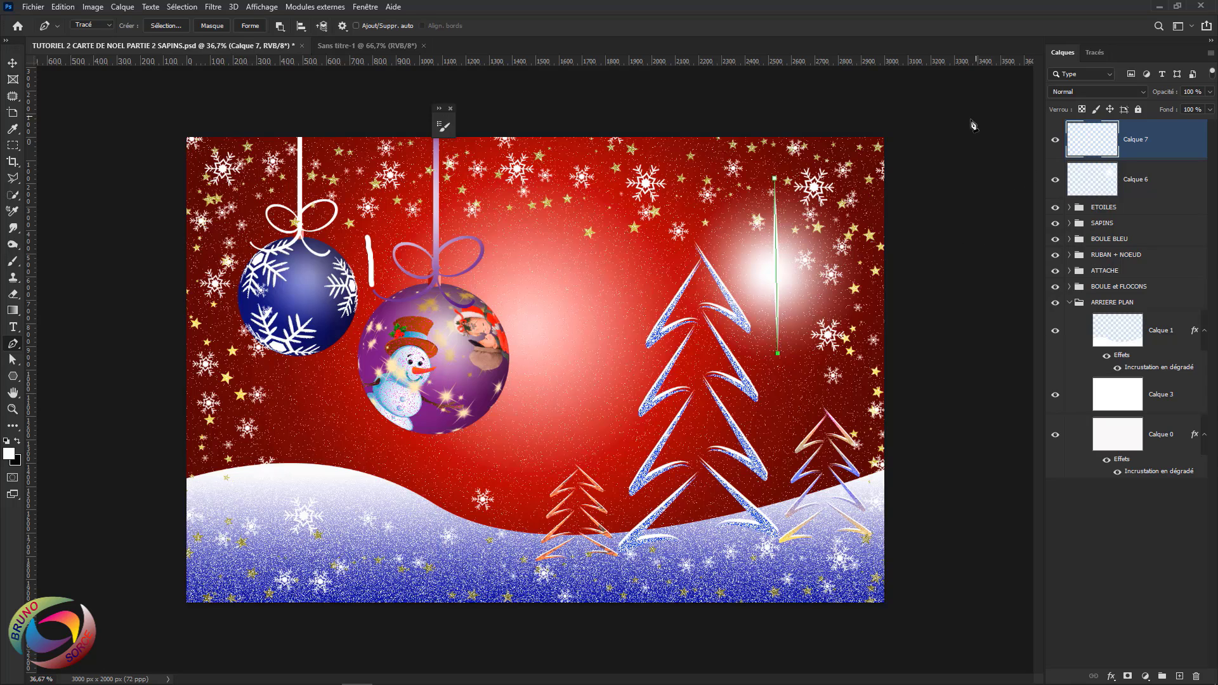
Delete the work path and return to the layer list
{"action": "left_click", "coordinate": [1093, 53]}
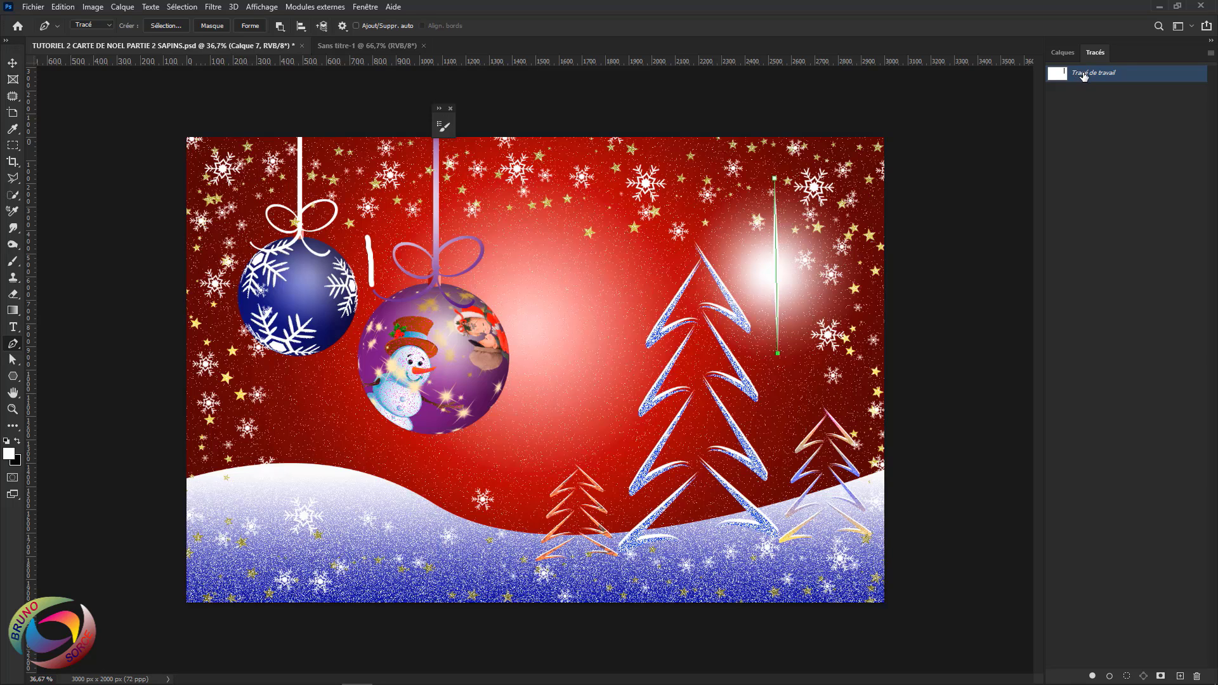
{"action": "right_click", "coordinate": [1084, 76]}
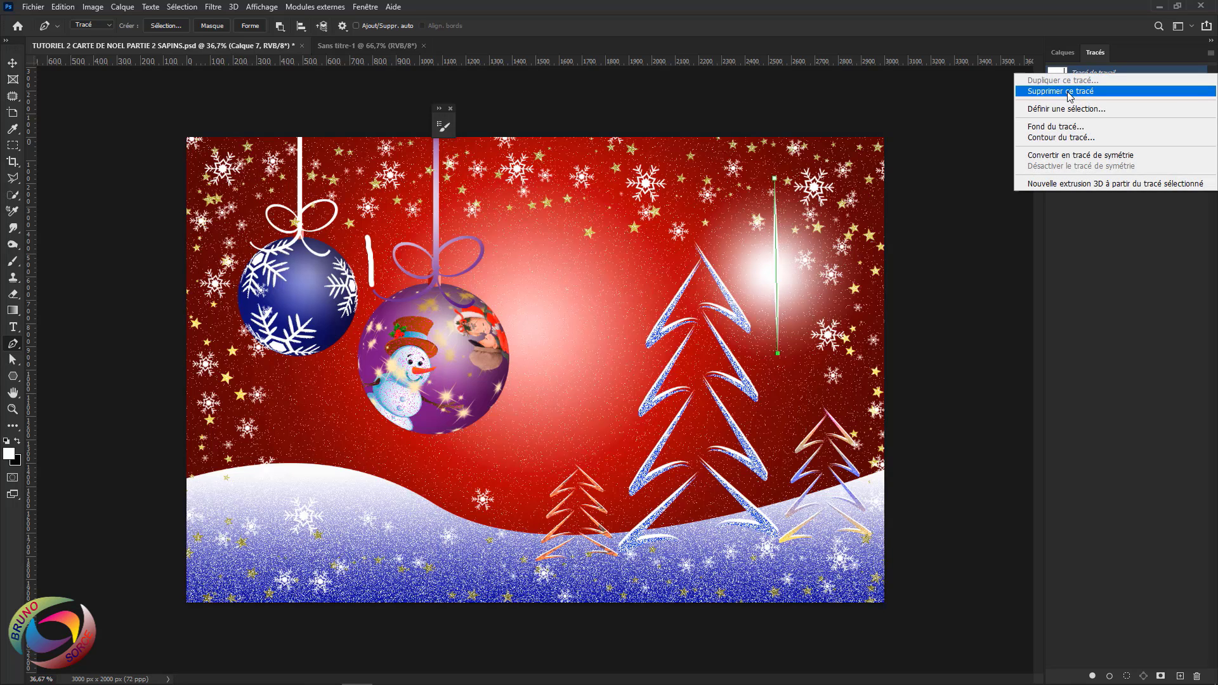
{"action": "left_click", "coordinate": [1071, 93]}
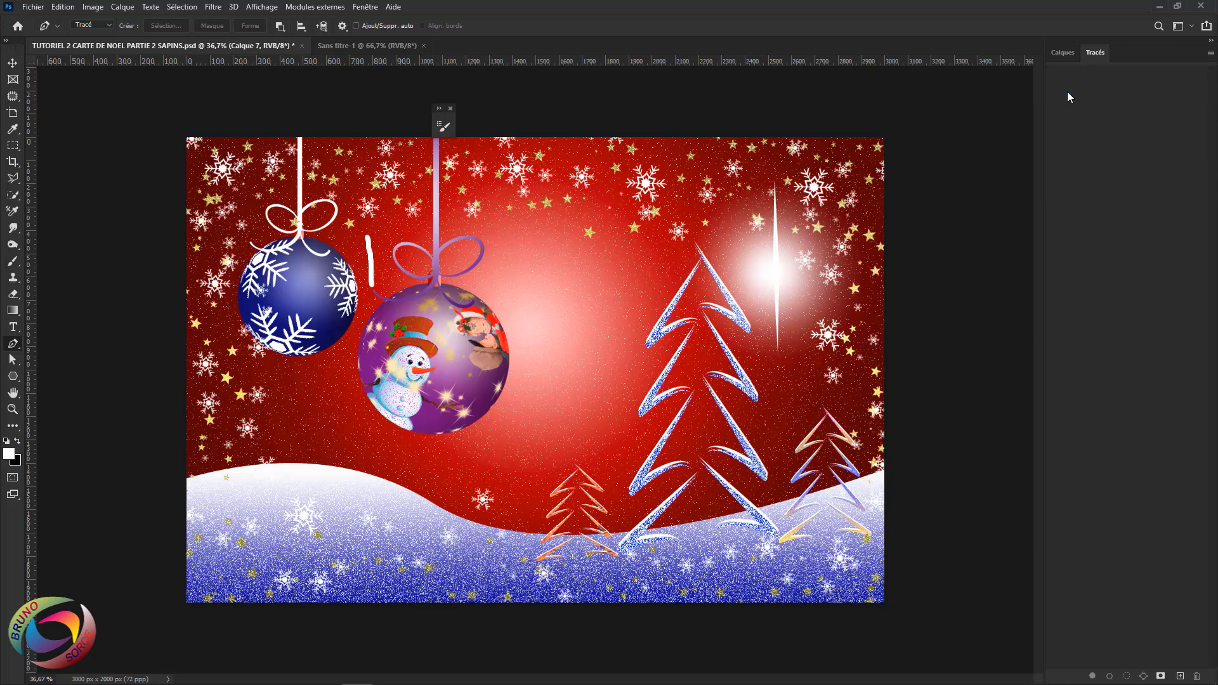
{"action": "left_click", "coordinate": [1065, 54]}
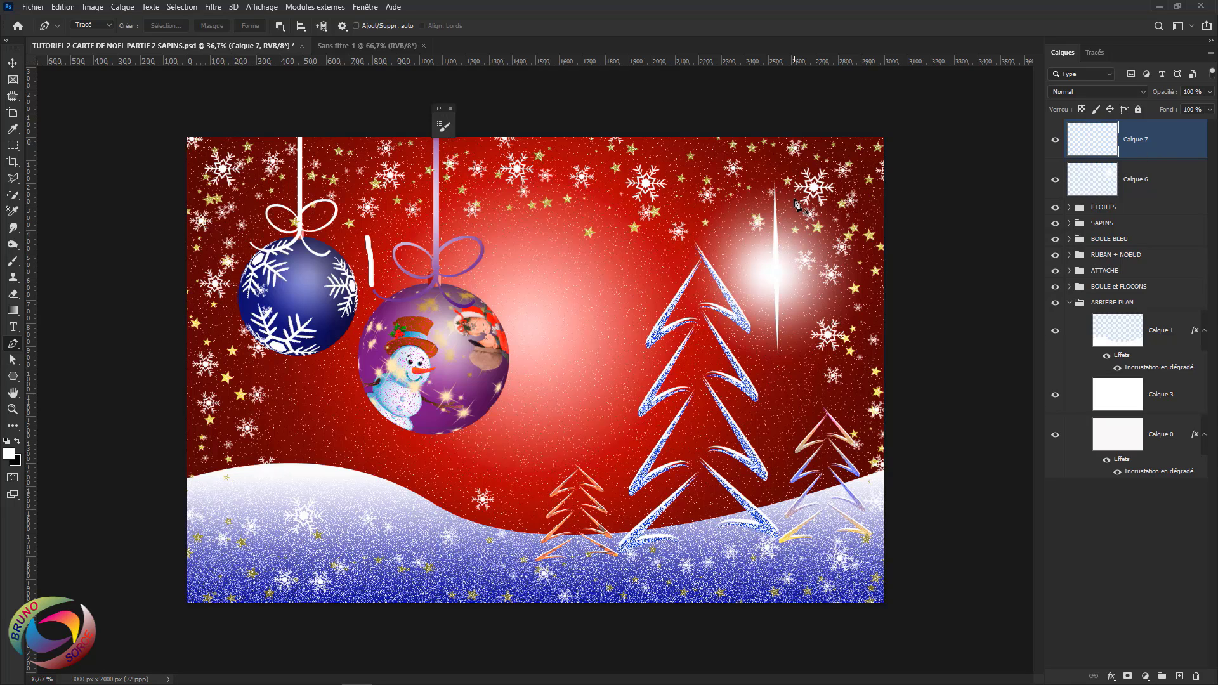
Shorten the vertical ray to about 96% of its height and nudge it slightly left over the glow's centre
{"action": "key", "text": "v"}
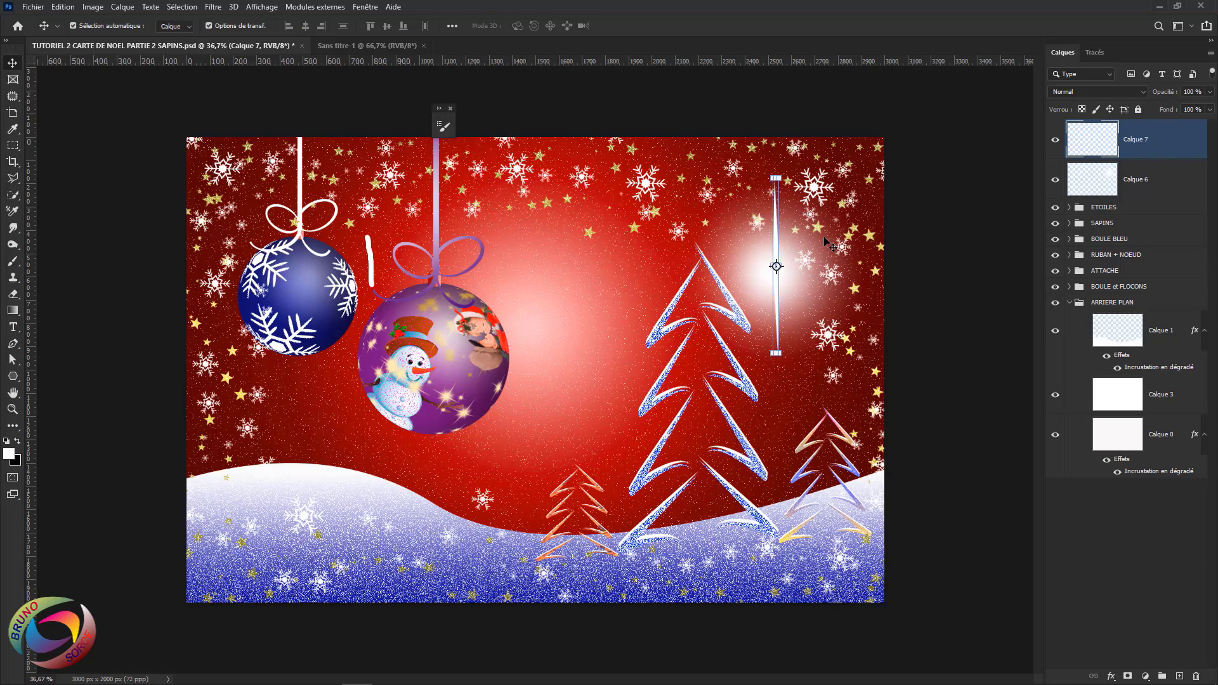
{"action": "left_click_drag", "start_coordinate": [777, 177], "coordinate": [776, 185]}
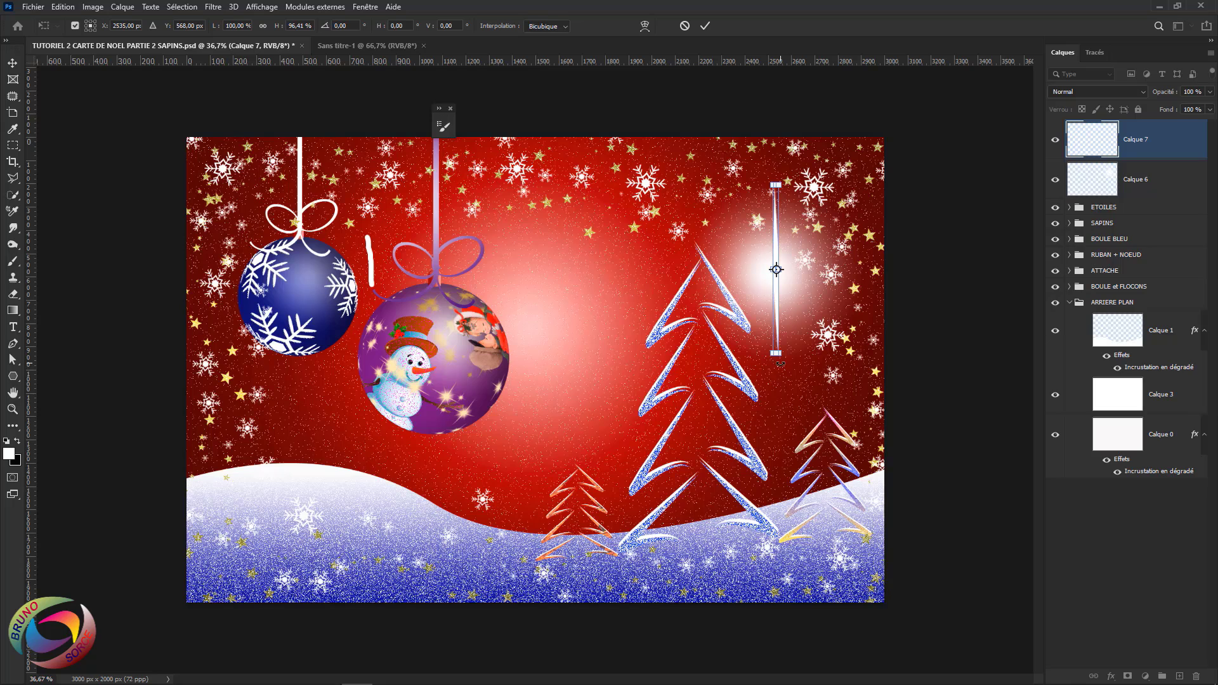
{"action": "left_click_drag", "start_coordinate": [781, 364], "coordinate": [780, 366]}
{"action": "key", "text": "Left"}
{"action": "key", "text": "Left"}
{"action": "key", "text": "Return"}
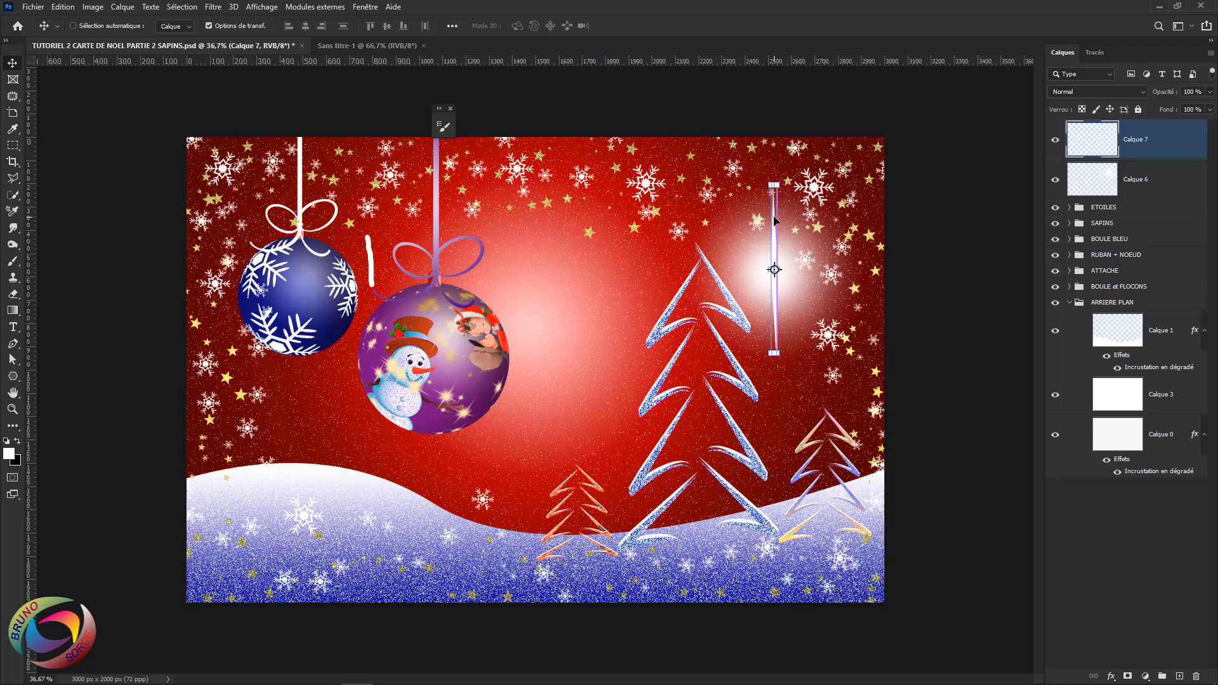
Duplicate the vertical ray and rotate the copy 90° clockwise to form a cross
{"action": "key", "text": "ctrl+j"}
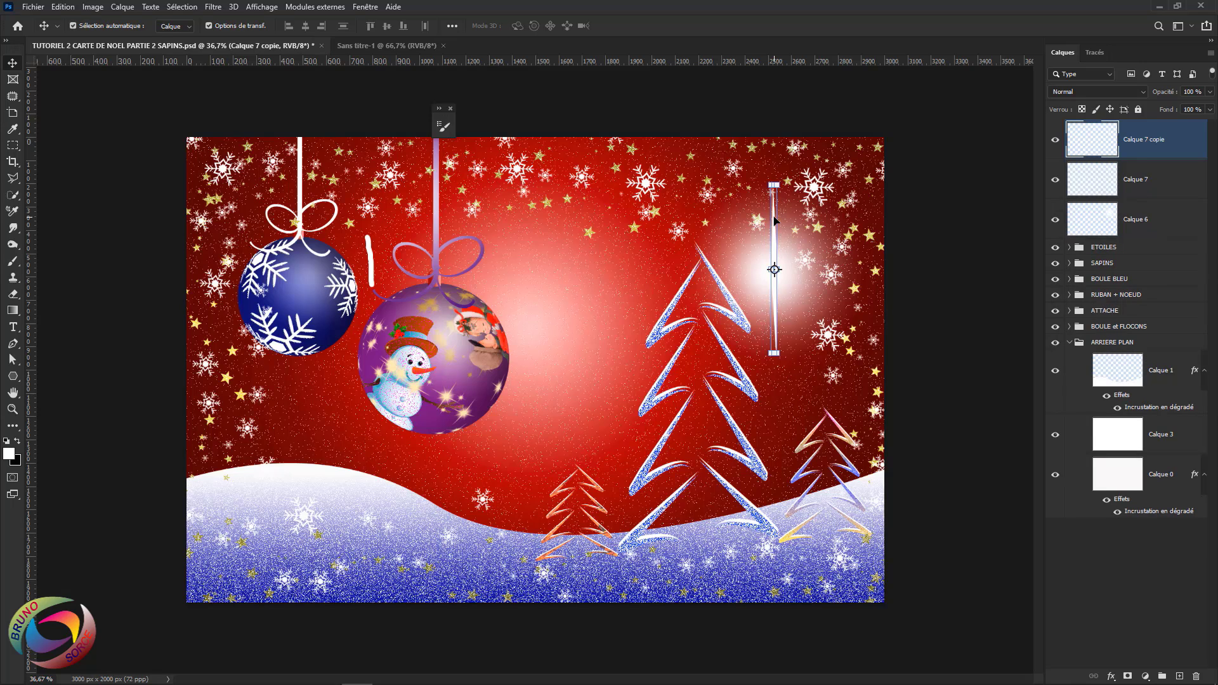
{"action": "key", "text": "ctrl+t"}
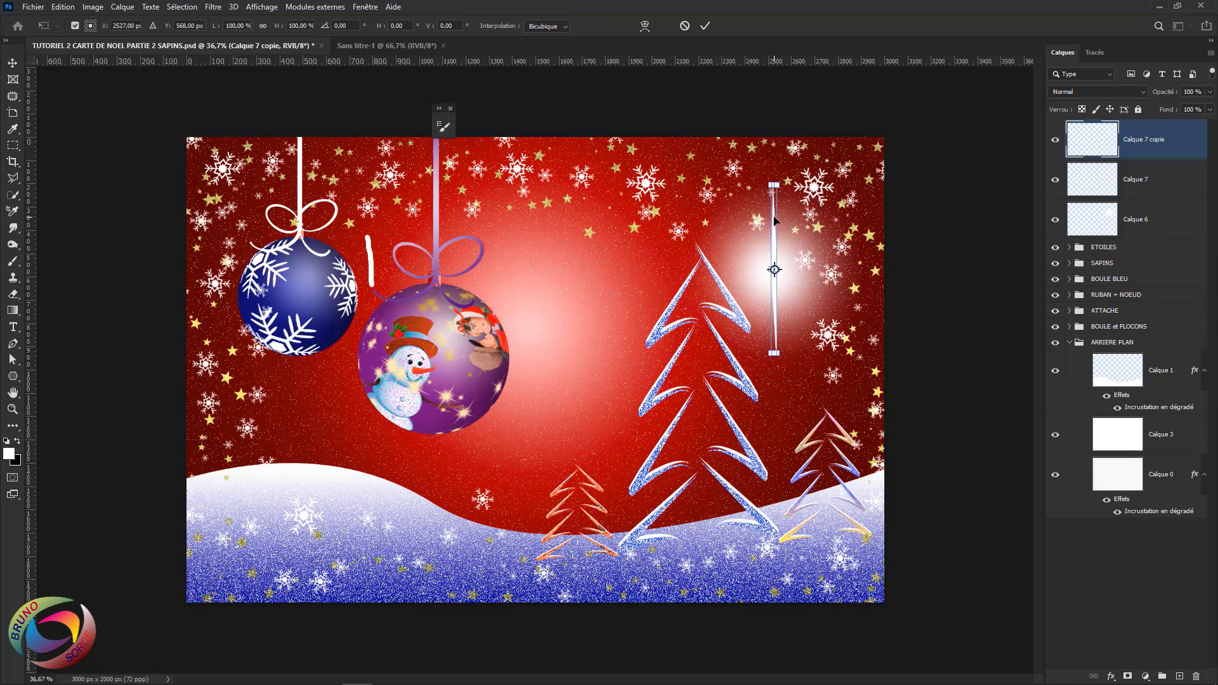
{"action": "right_click", "coordinate": [774, 220]}
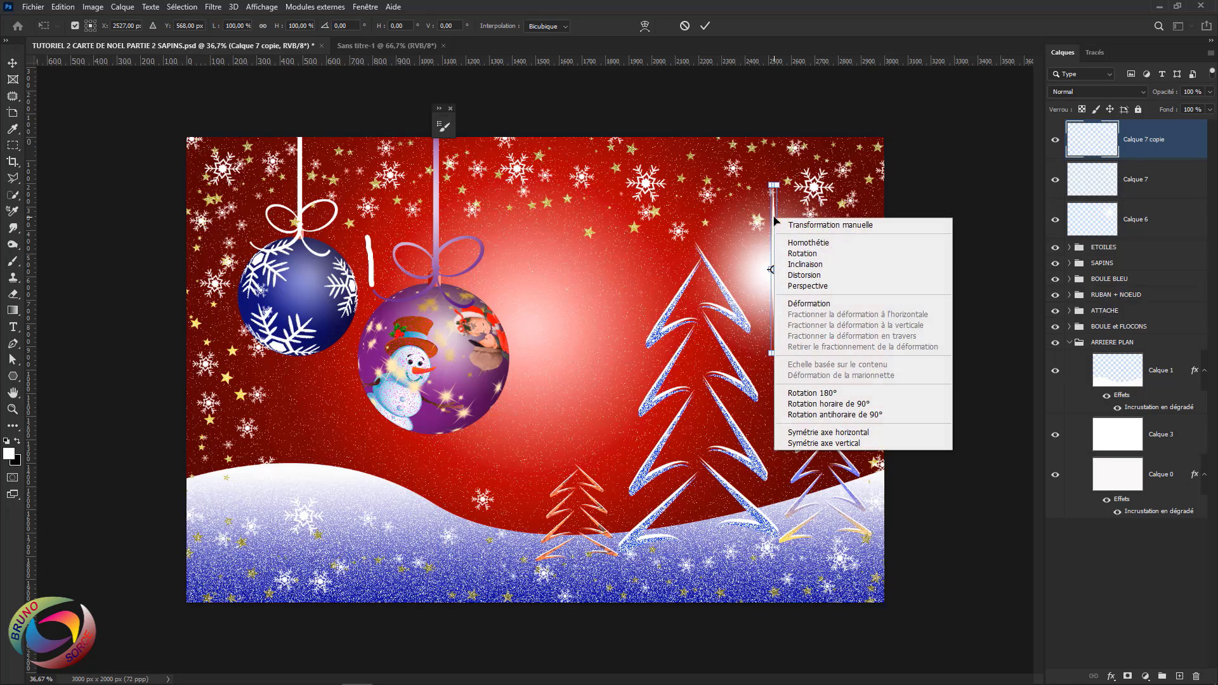
{"action": "left_click", "coordinate": [817, 405]}
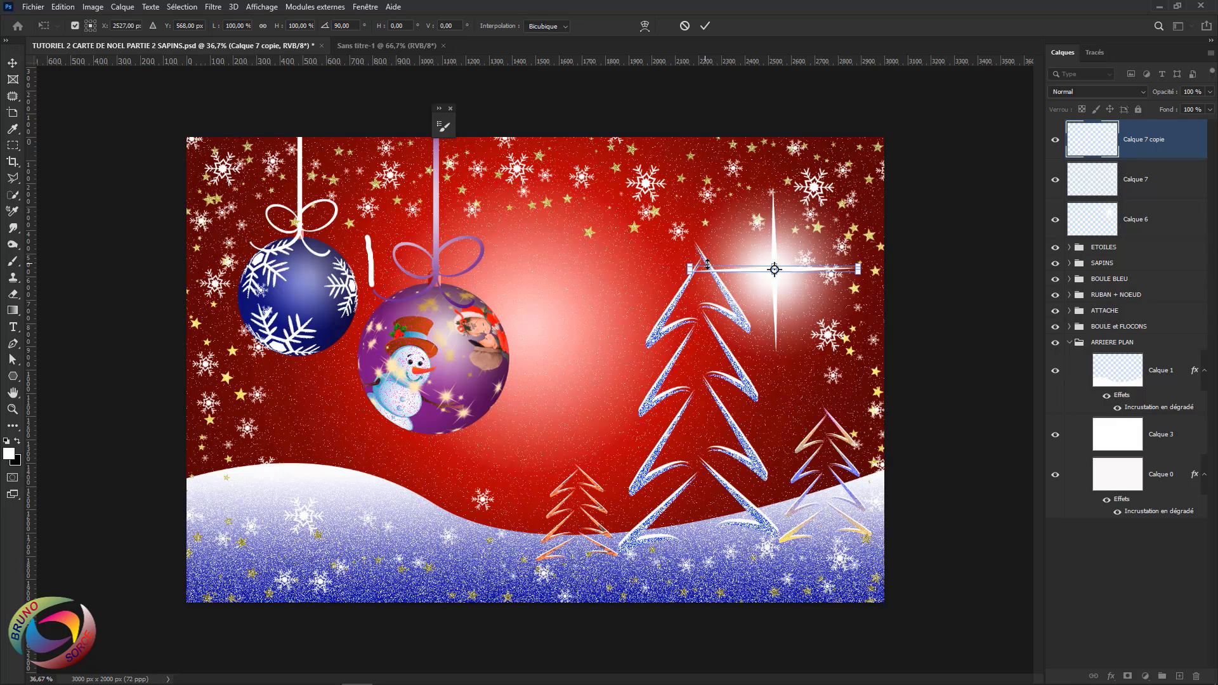
{"action": "left_click", "coordinate": [1141, 151]}
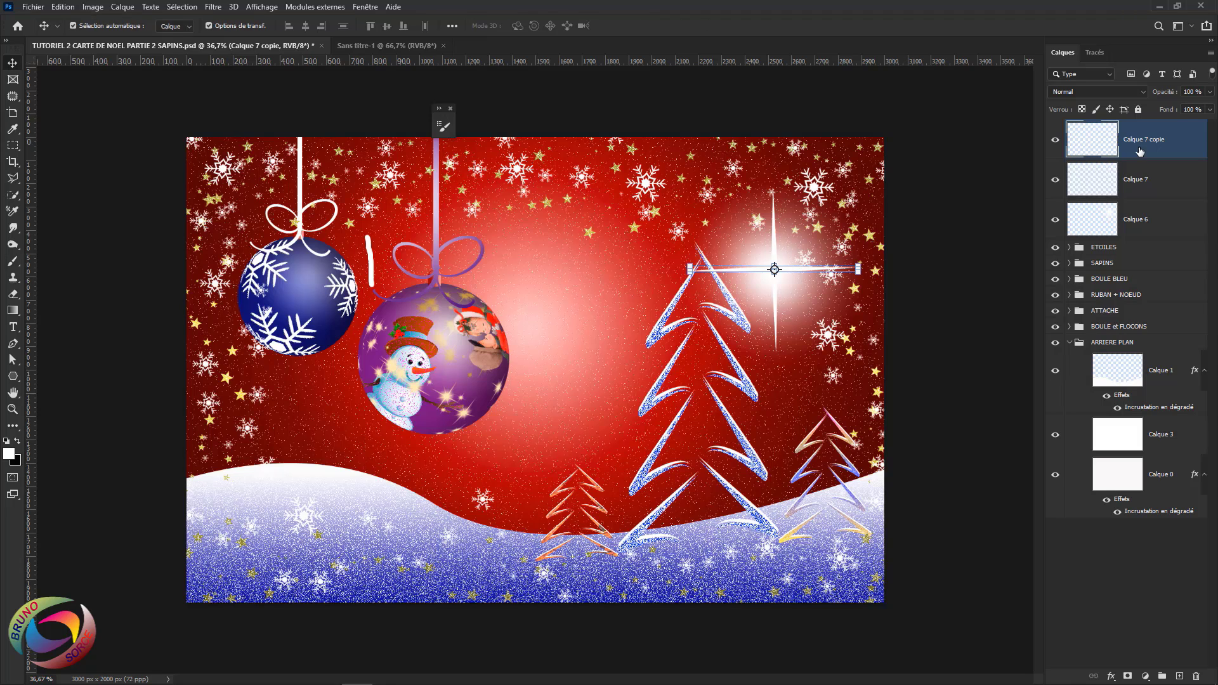
Duplicate the horizontal ray, rotate the copy about 37° and shorten it to about 60% of its length
{"action": "key", "text": "ctrl+j"}
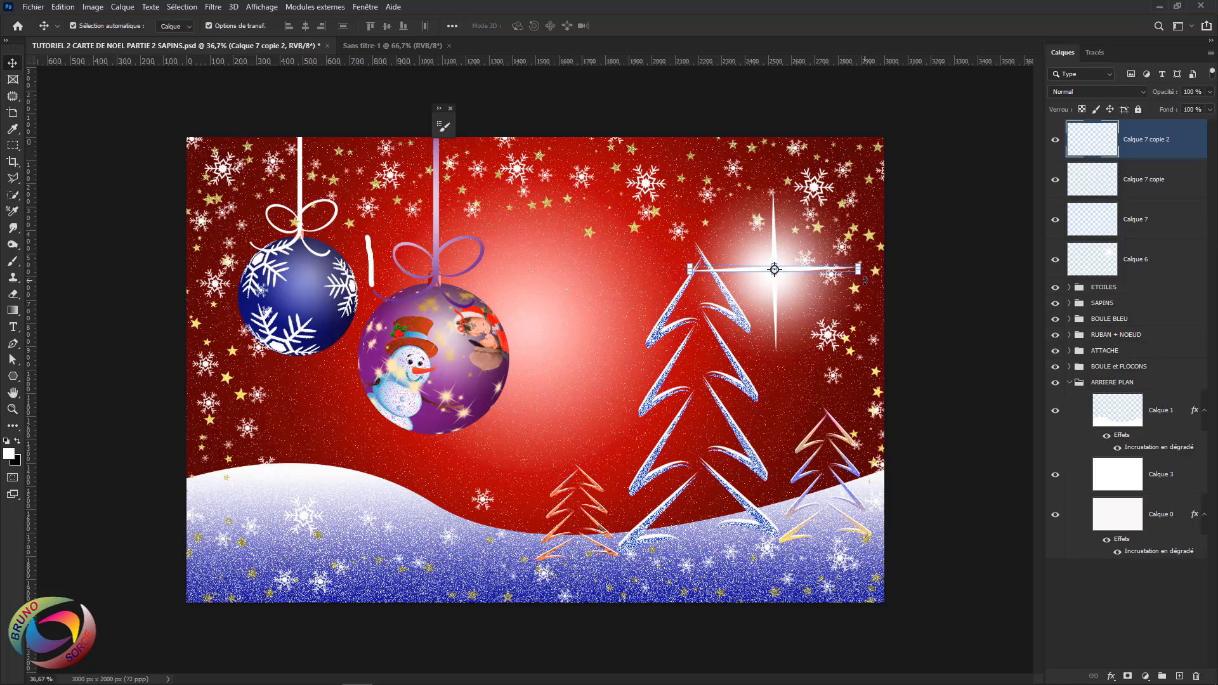
{"action": "left_click_drag", "start_coordinate": [866, 280], "coordinate": [840, 330]}
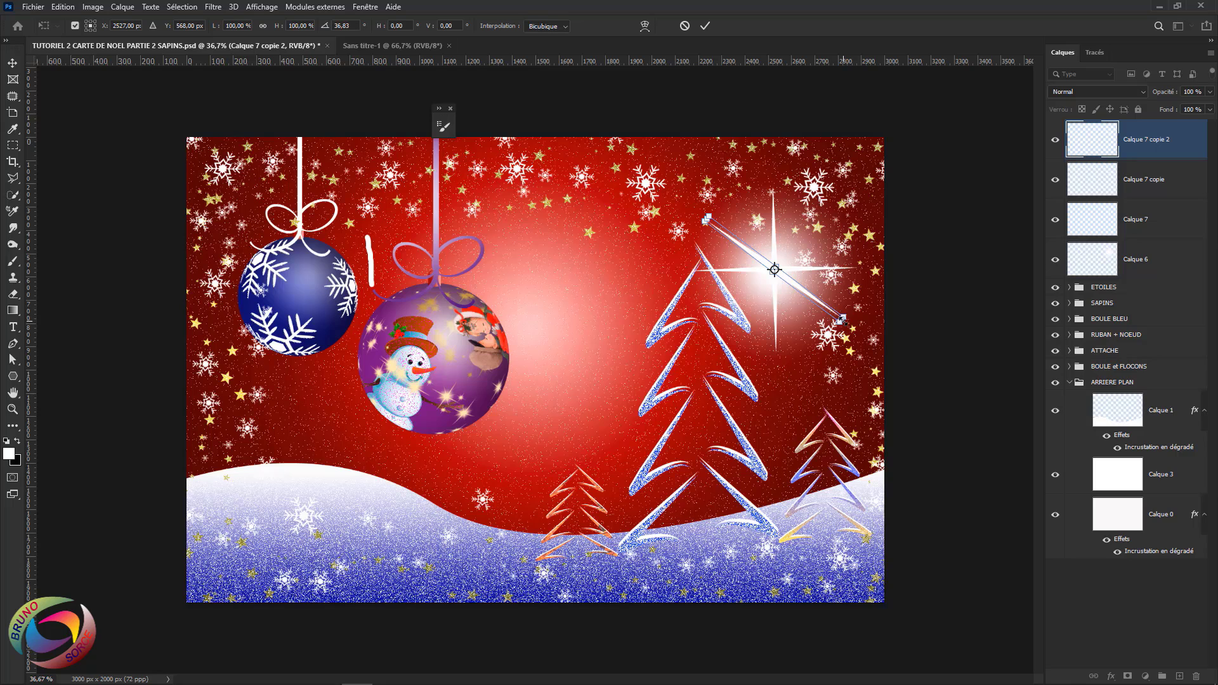
{"action": "left_click_drag", "start_coordinate": [842, 322], "coordinate": [815, 302]}
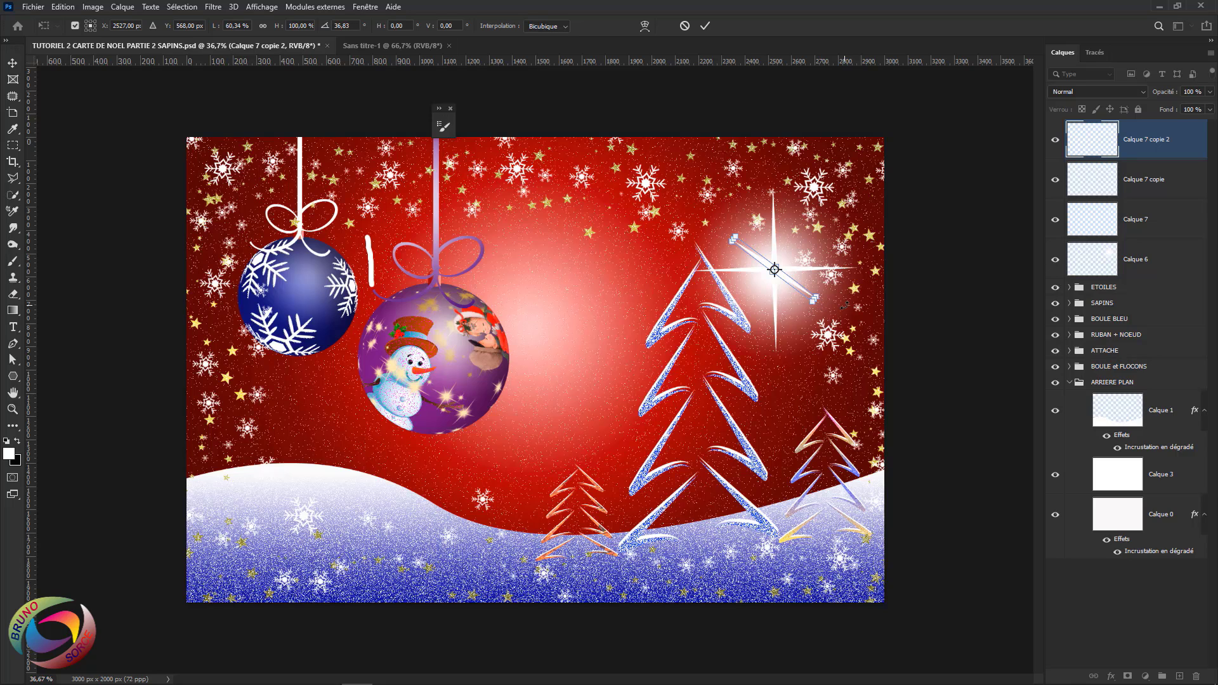
{"action": "key", "text": "Return"}
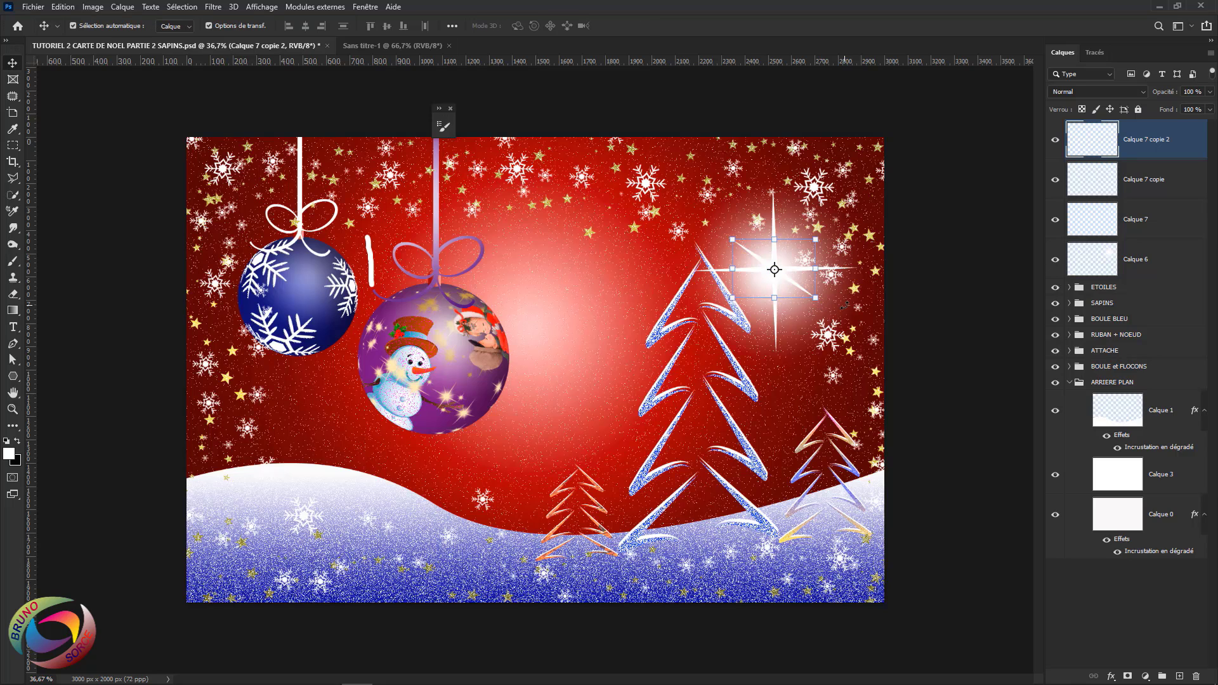
Duplicate the short diagonal ray and rotate the copy about 91° to cross the first one
{"action": "key", "text": "ctrl+j"}
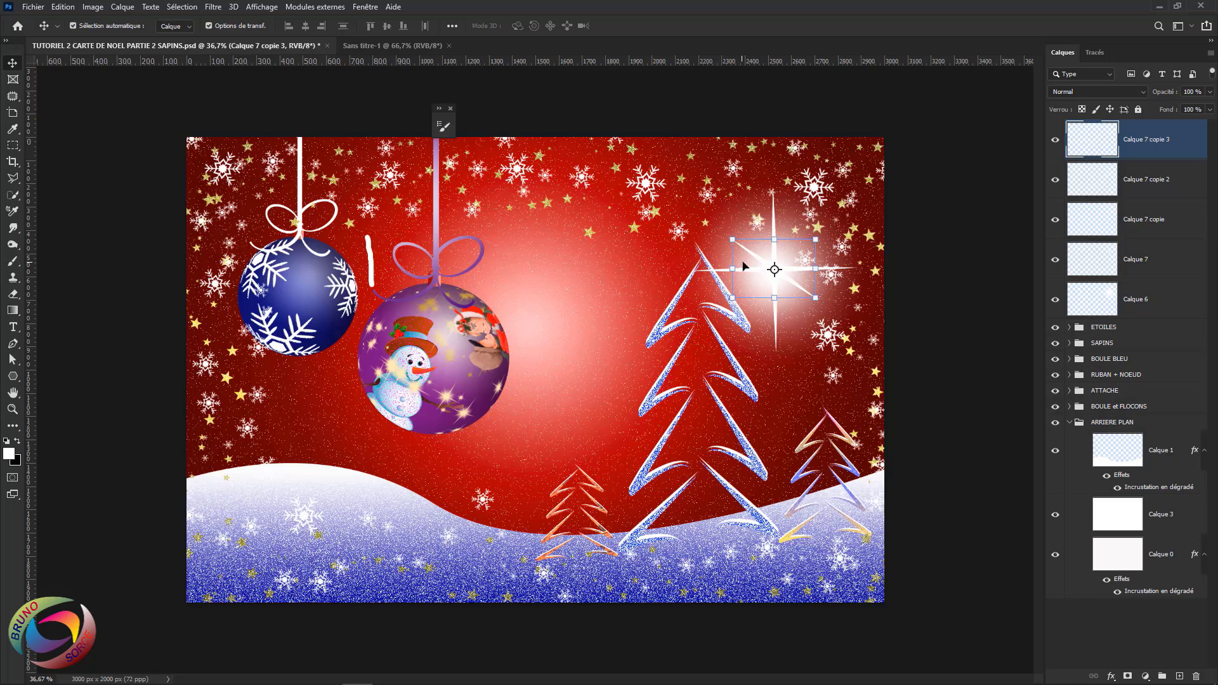
{"action": "left_click_drag", "start_coordinate": [829, 235], "coordinate": [788, 292]}
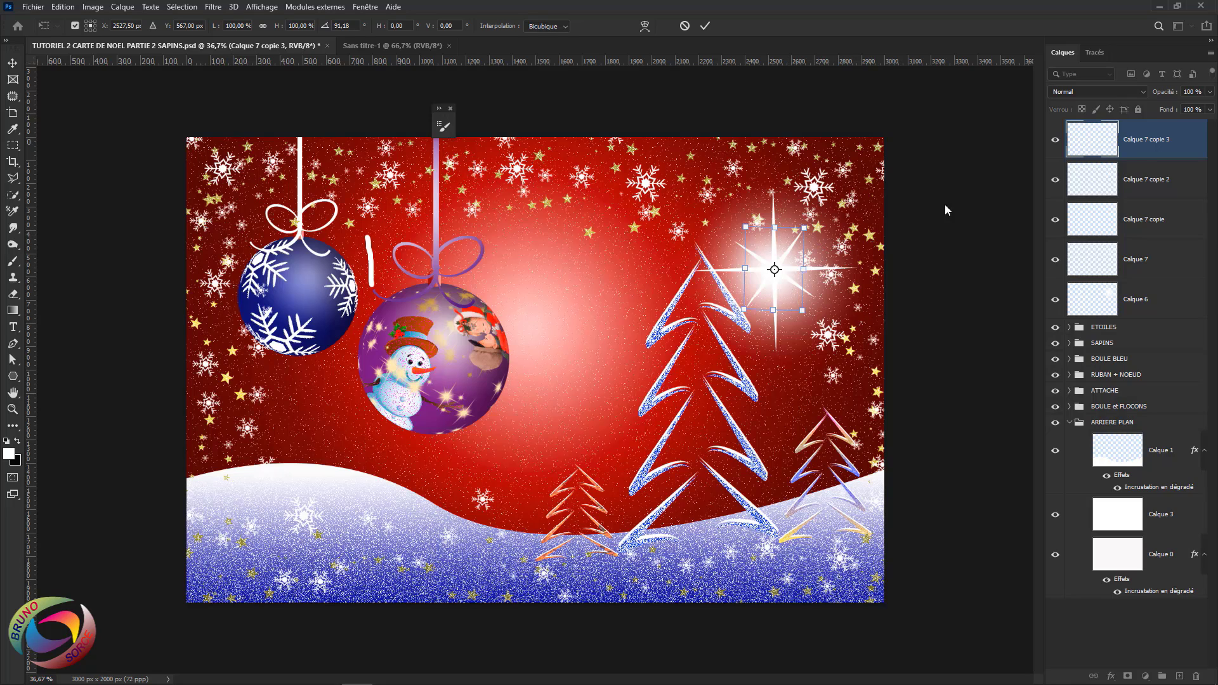
{"action": "key", "text": "Return"}
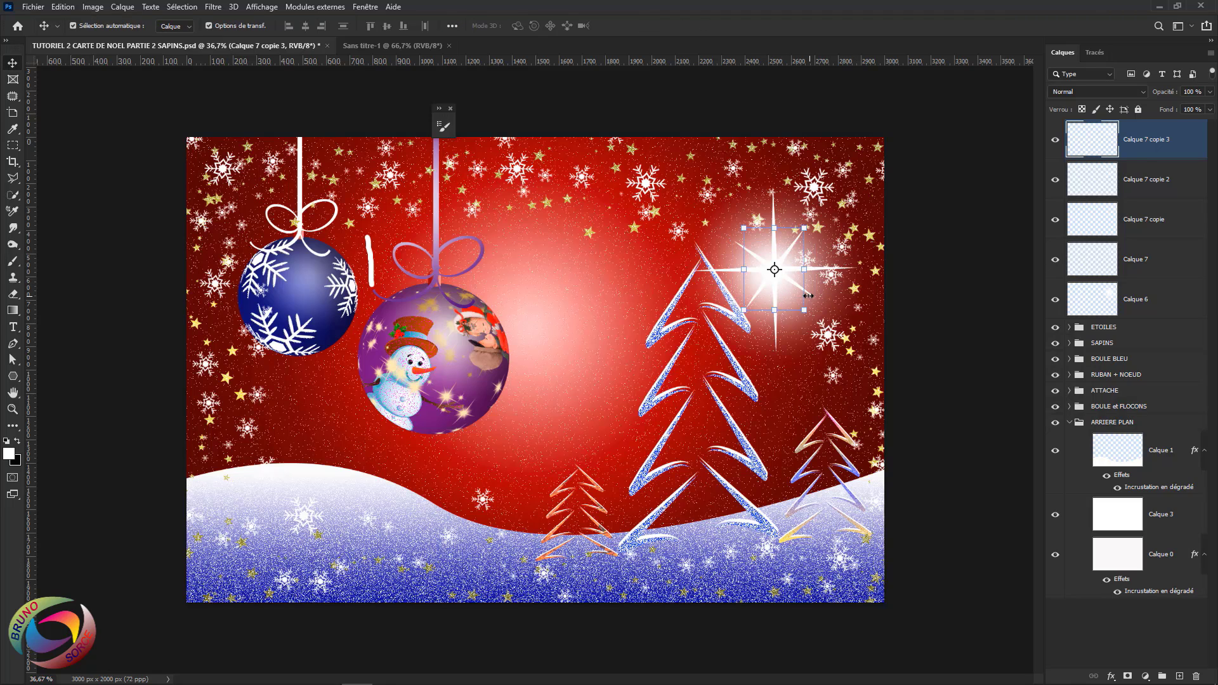
Move the glow layer Calque 6 above the four ray layers and merge all five into one layer
{"action": "left_click", "coordinate": [770, 296]}
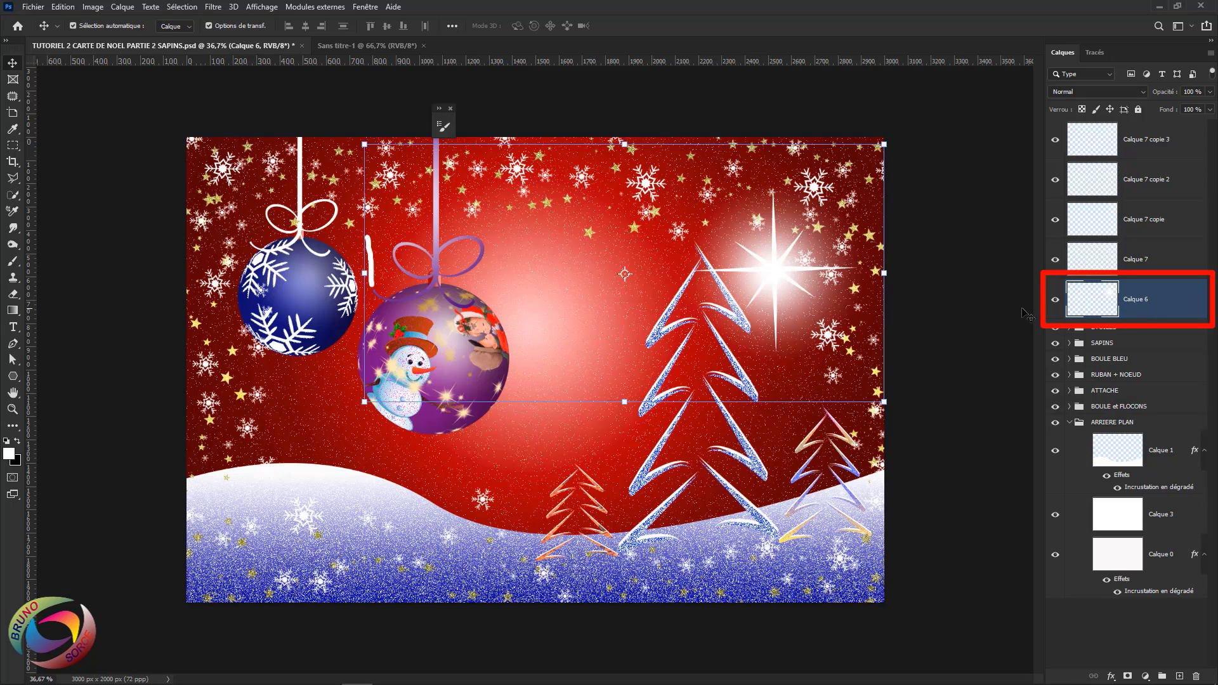
{"action": "left_click_drag", "start_coordinate": [1147, 235], "coordinate": [1140, 127]}
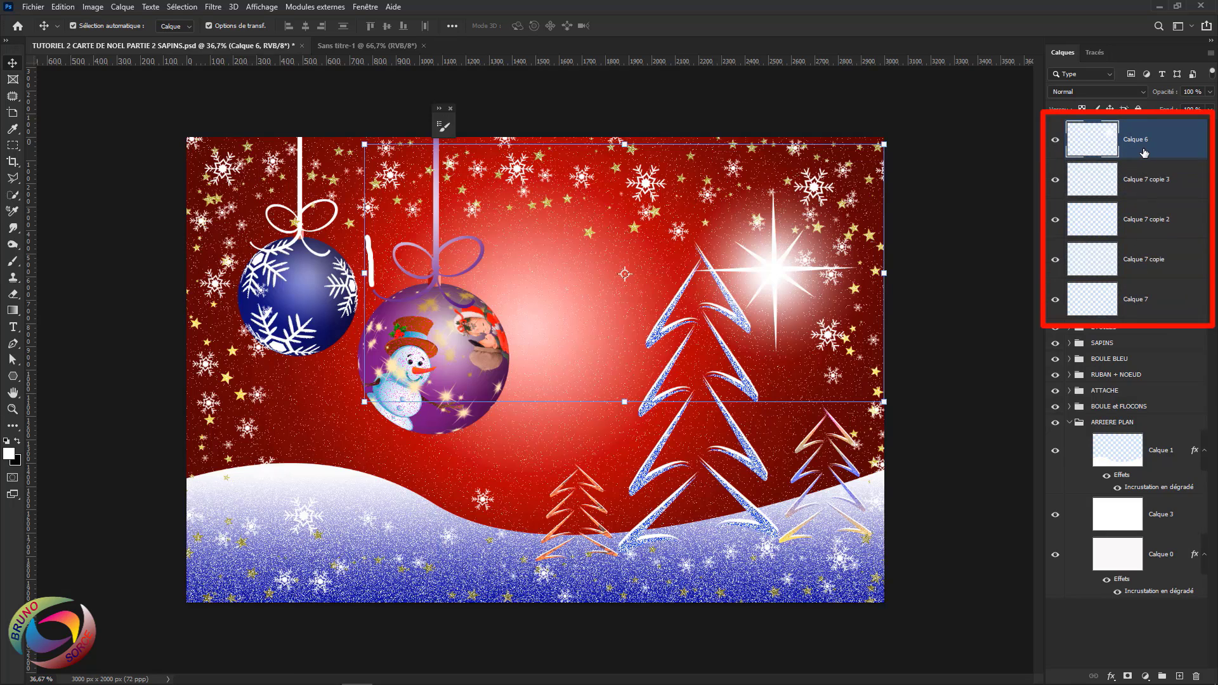
{"action": "left_click", "coordinate": [1156, 302], "text": "shift"}
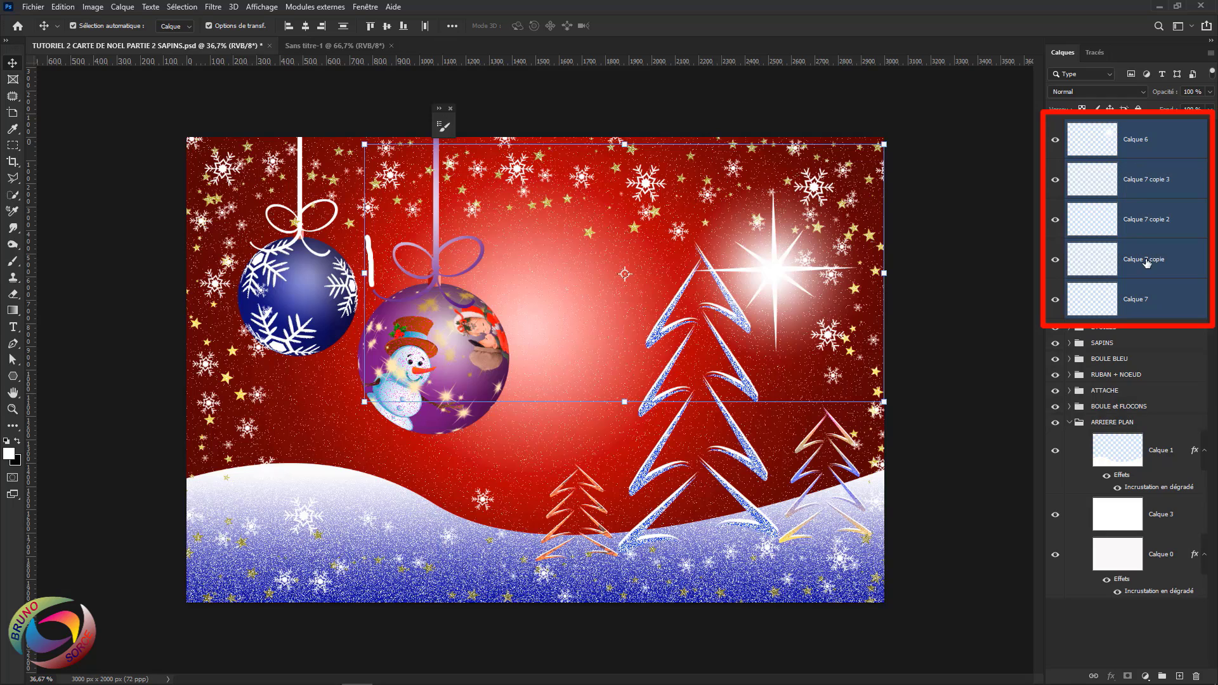
{"action": "right_click", "coordinate": [1130, 219]}
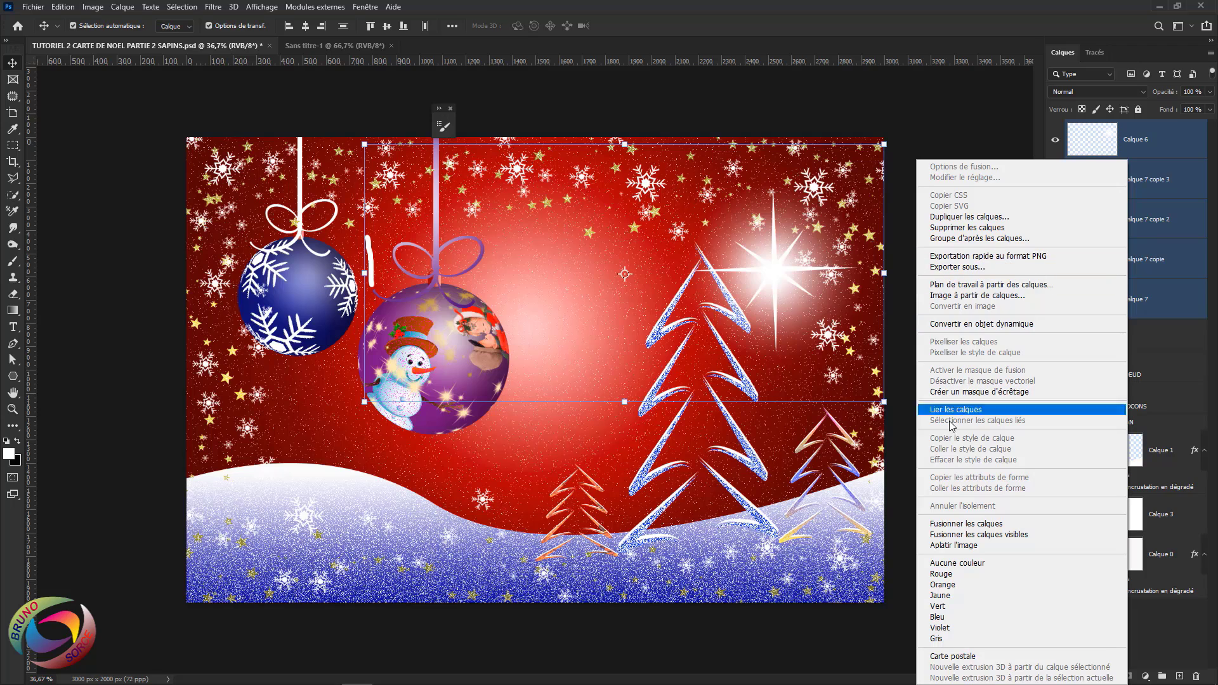
{"action": "left_click", "coordinate": [959, 524]}
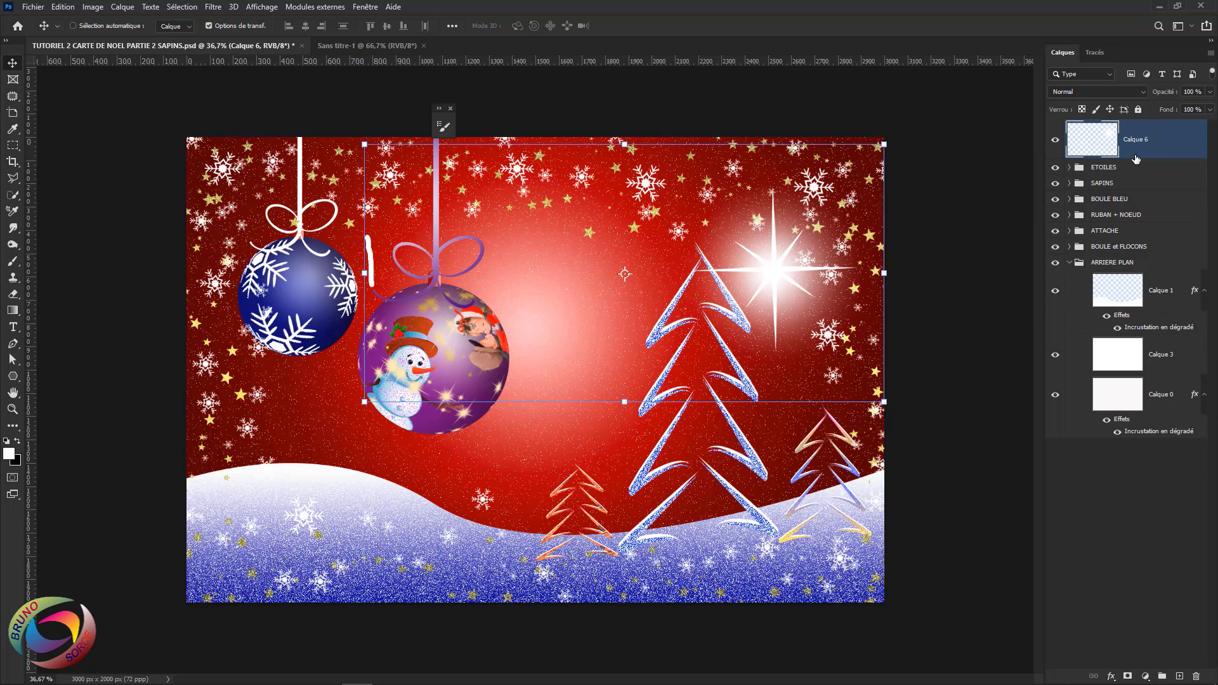
Duplicate the merged shining star layer and move the copy to the left of the large tree's tip
{"action": "key", "text": "ctrl+j"}
{"action": "left_click_drag", "start_coordinate": [776, 260], "coordinate": [622, 243]}
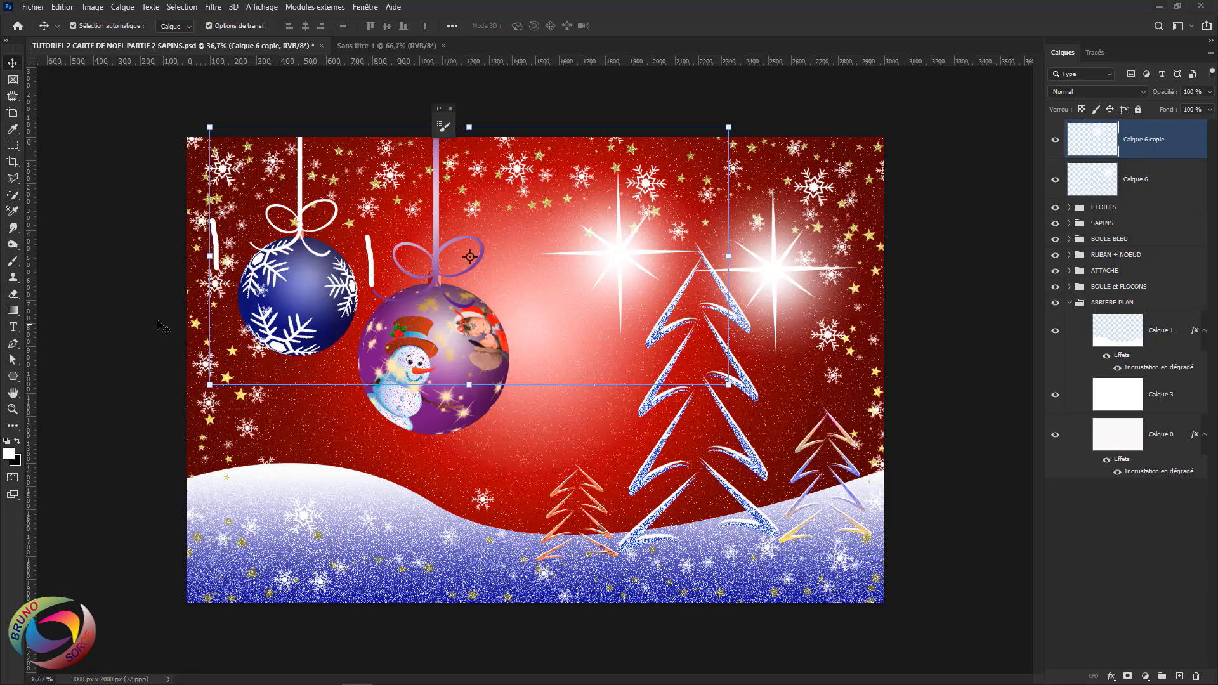
Erase the stray white strokes beside the blue bauble on the Calque 6 copie and Calque 6 layers with the Eraser
{"action": "left_click", "coordinate": [13, 297]}
{"action": "right_click", "coordinate": [15, 304]}
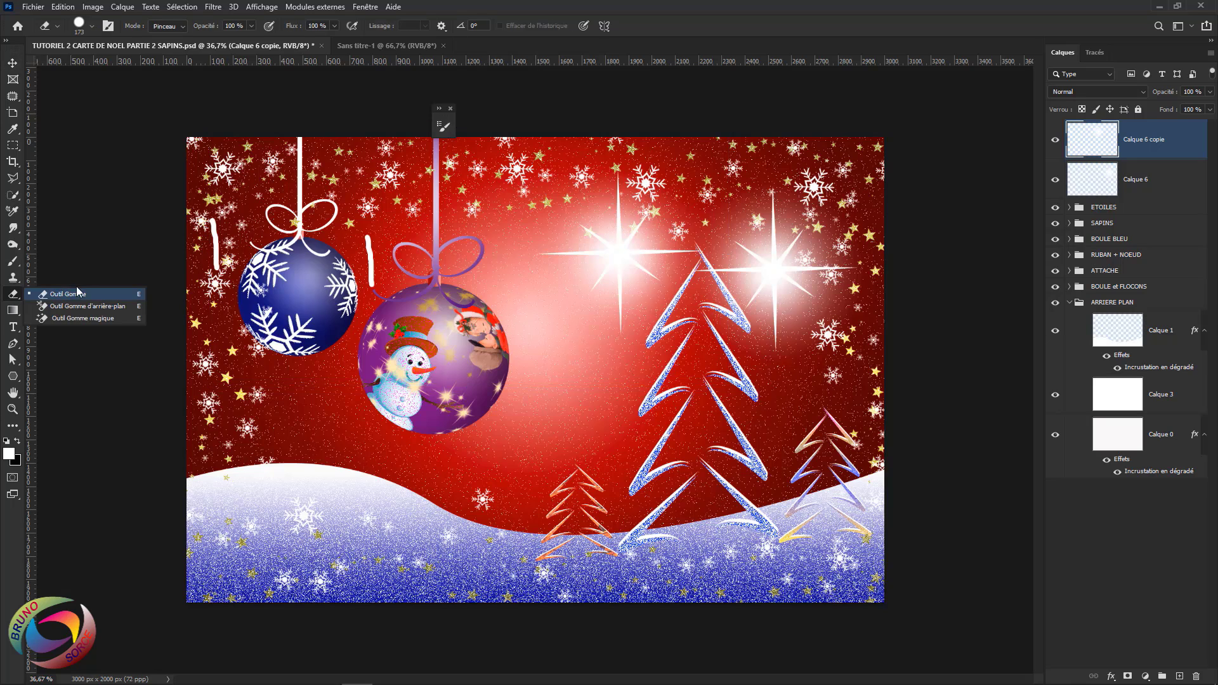
{"action": "left_click", "coordinate": [63, 294]}
{"action": "left_click_drag", "start_coordinate": [215, 228], "coordinate": [216, 288]}
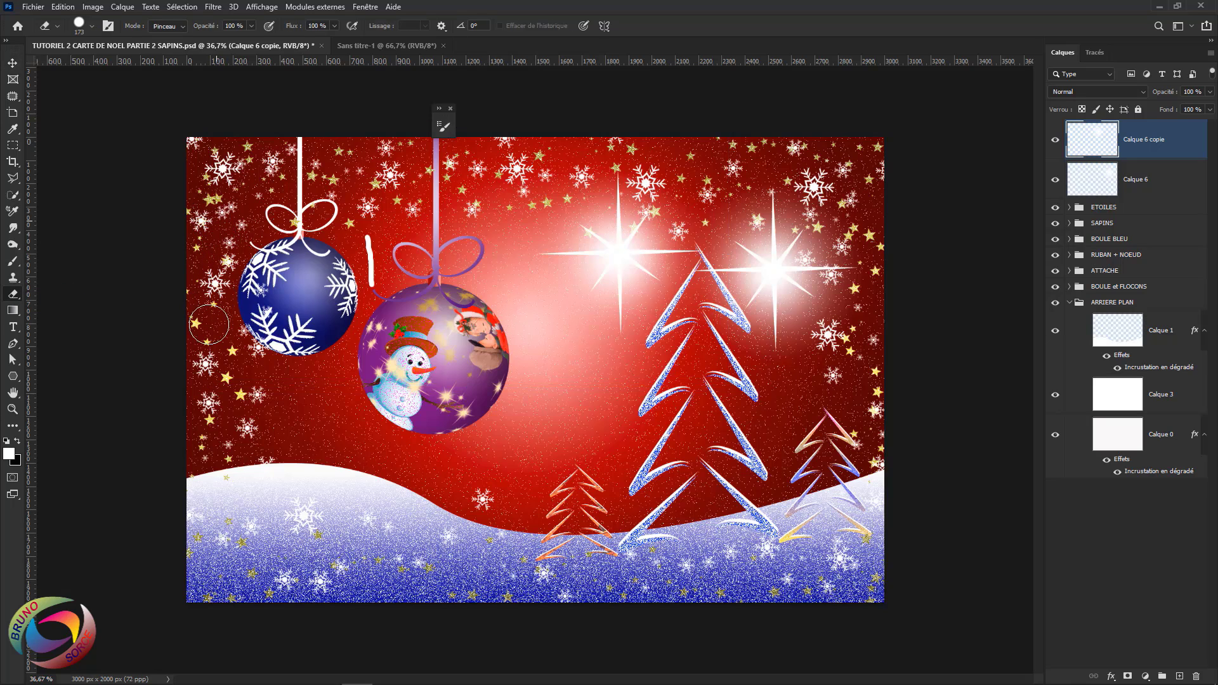
{"action": "left_click", "coordinate": [1136, 180]}
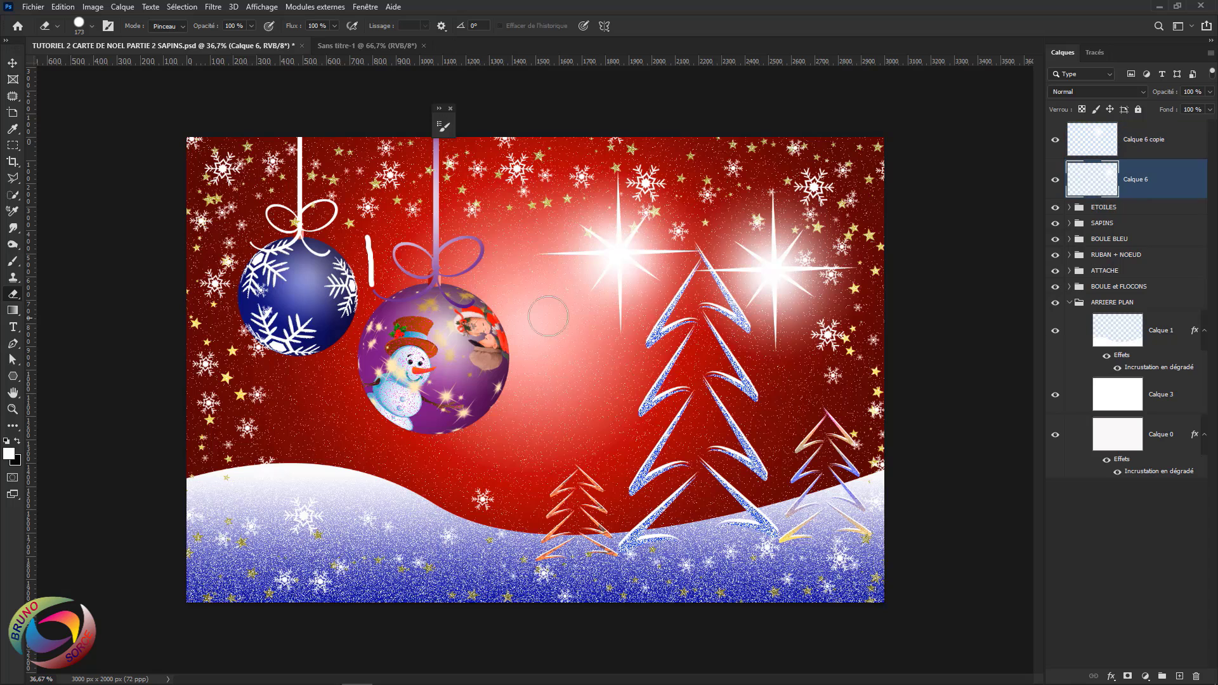
Scale the star copy to about 31% and place it between the two baubles' ribbons
{"action": "key", "text": "v"}
{"action": "left_click", "coordinate": [621, 255]}
{"action": "left_click_drag", "start_coordinate": [621, 254], "coordinate": [525, 253]}
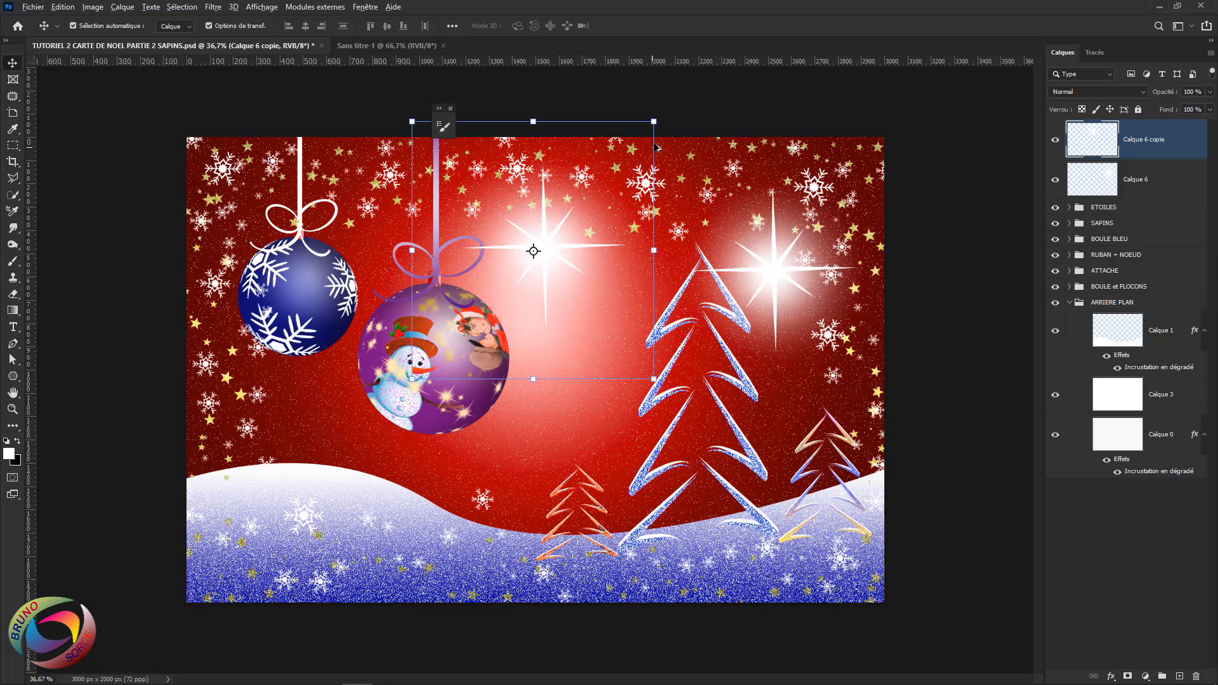
{"action": "left_click_drag", "start_coordinate": [654, 121], "coordinate": [368, 233]}
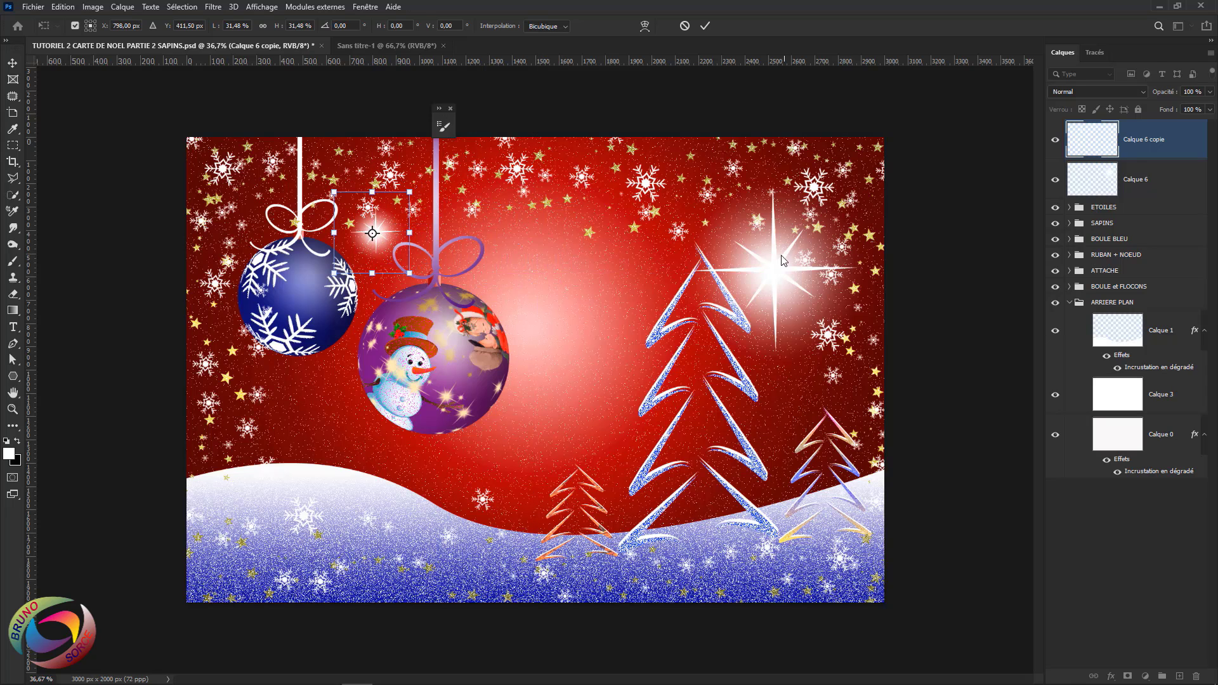
{"action": "key", "text": "Return"}
Scale the original star to about 54%, rotate it about -16° and move it higher above the large tree
{"action": "left_click", "coordinate": [787, 273]}
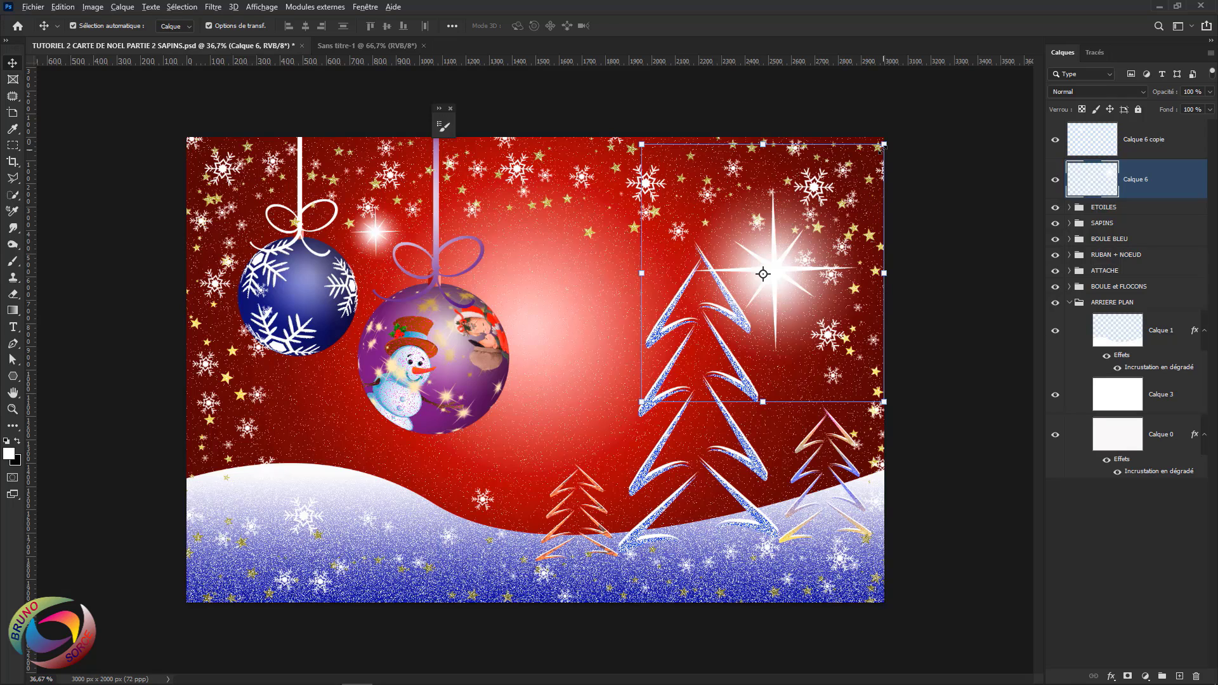
{"action": "key", "text": "ctrl+t"}
{"action": "left_click_drag", "start_coordinate": [884, 144], "coordinate": [807, 187]}
{"action": "left_click_drag", "start_coordinate": [790, 254], "coordinate": [794, 188]}
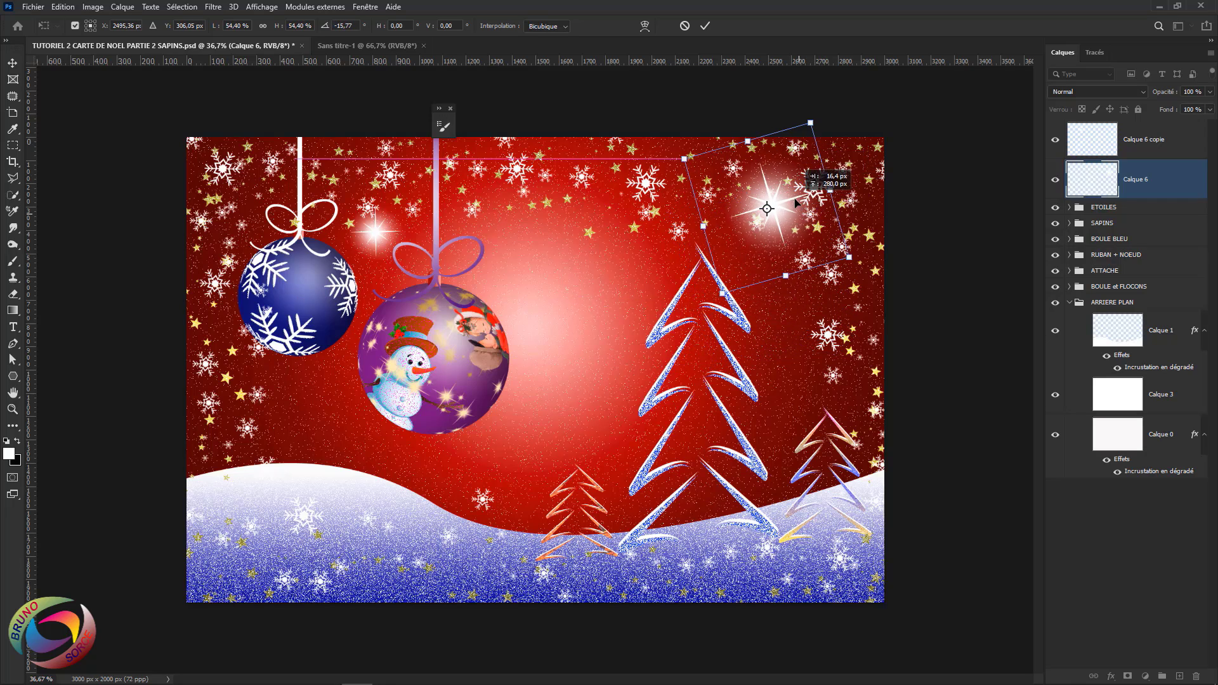
{"action": "key", "text": "Return"}
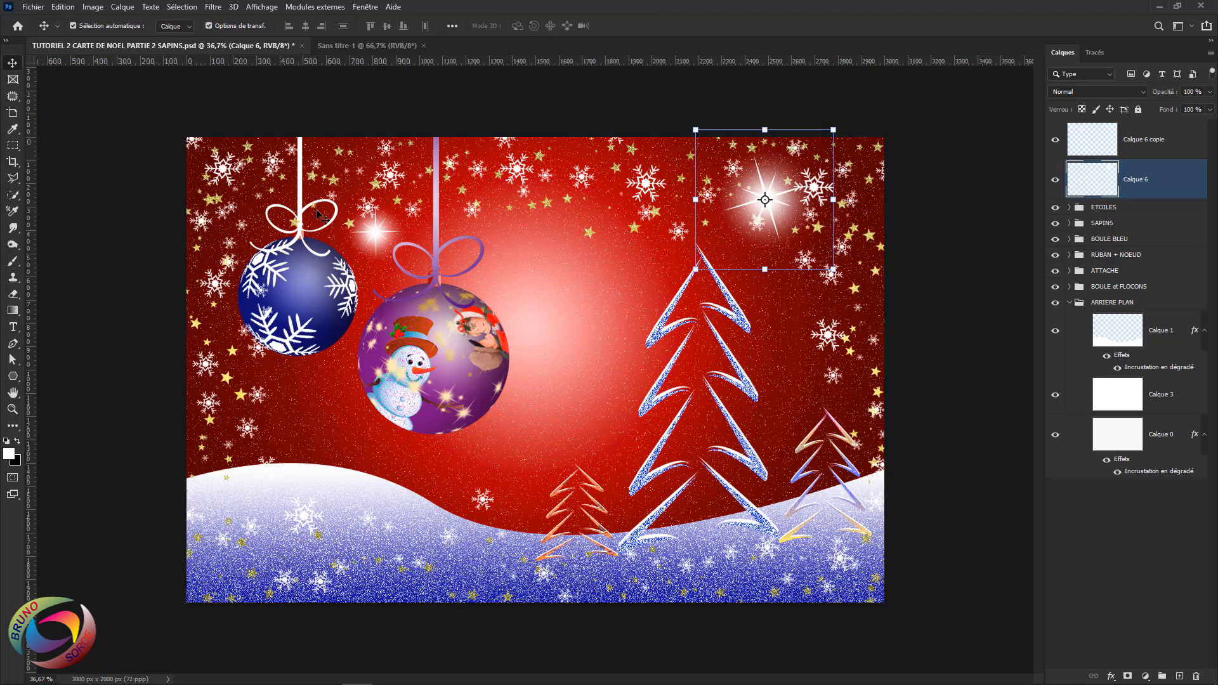
{"action": "left_click", "coordinate": [952, 311]}
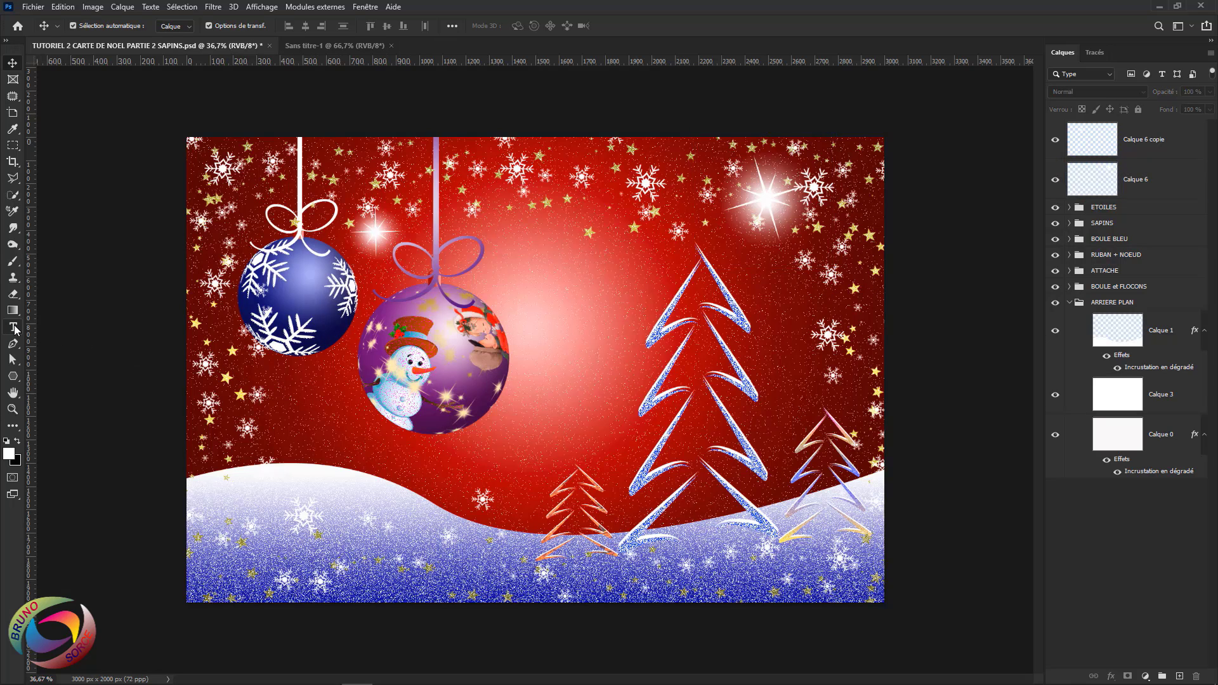
Add the horizontal text "joyeux noël" across the middle of the card in white Magnolia Sky at 314 pt
{"action": "left_click", "coordinate": [14, 329]}
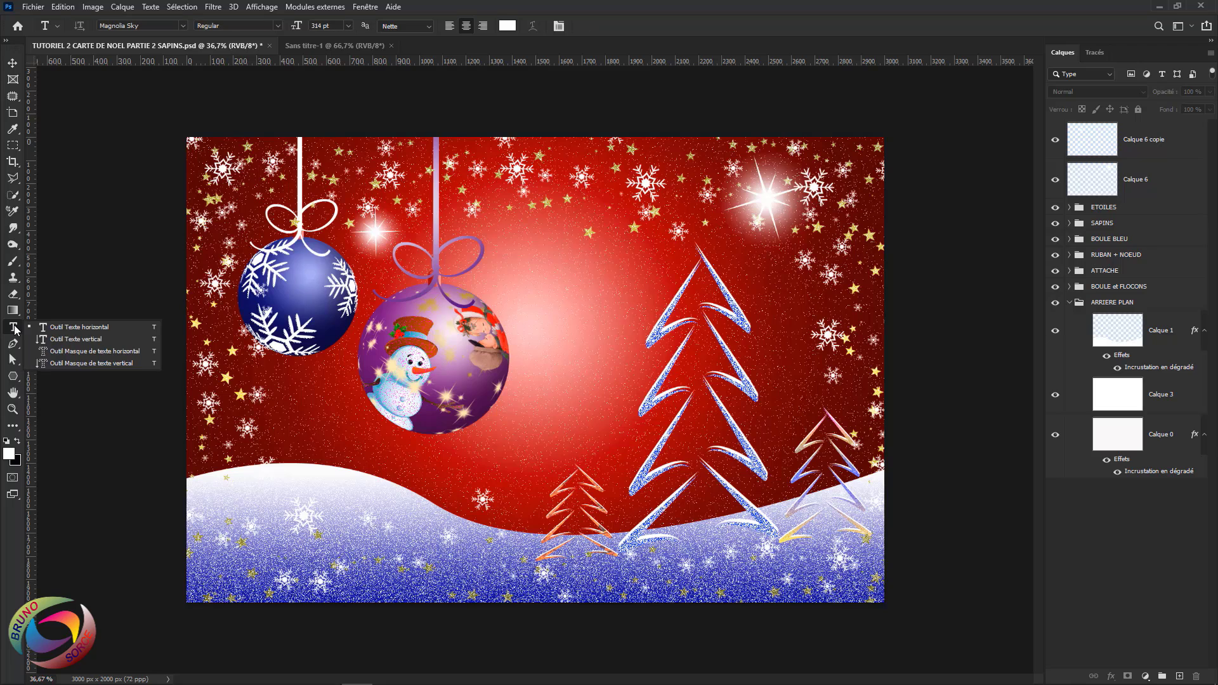
{"action": "left_click", "coordinate": [81, 328]}
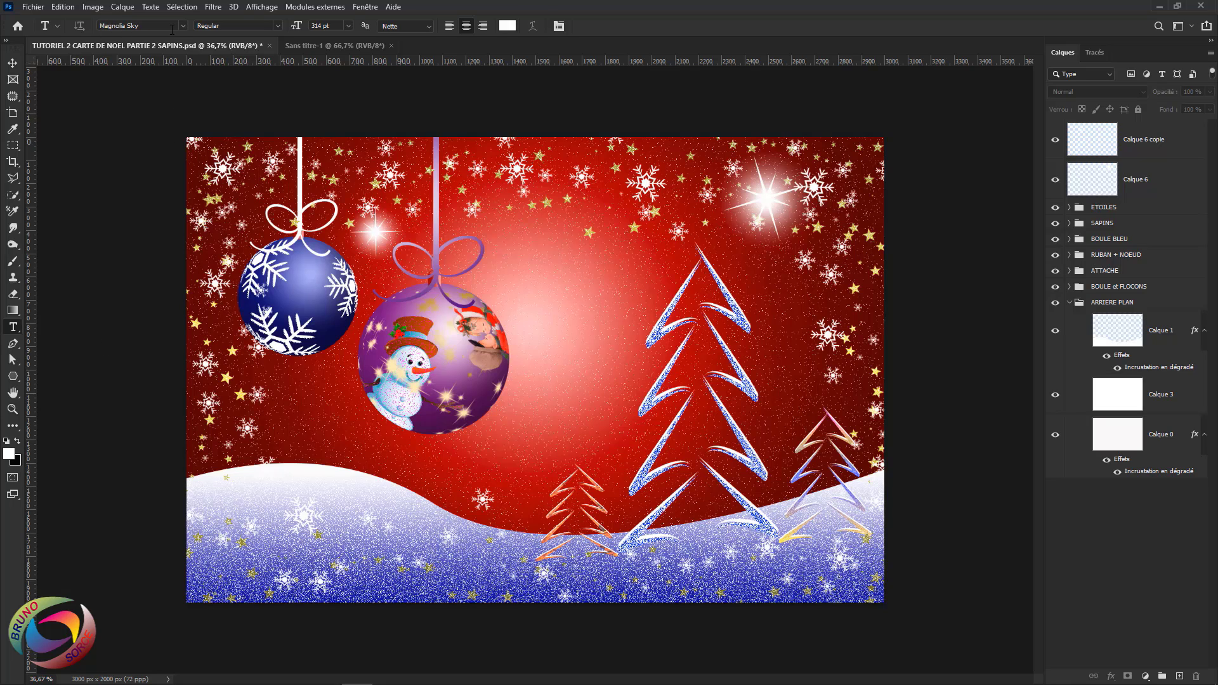
{"action": "left_click", "coordinate": [182, 26]}
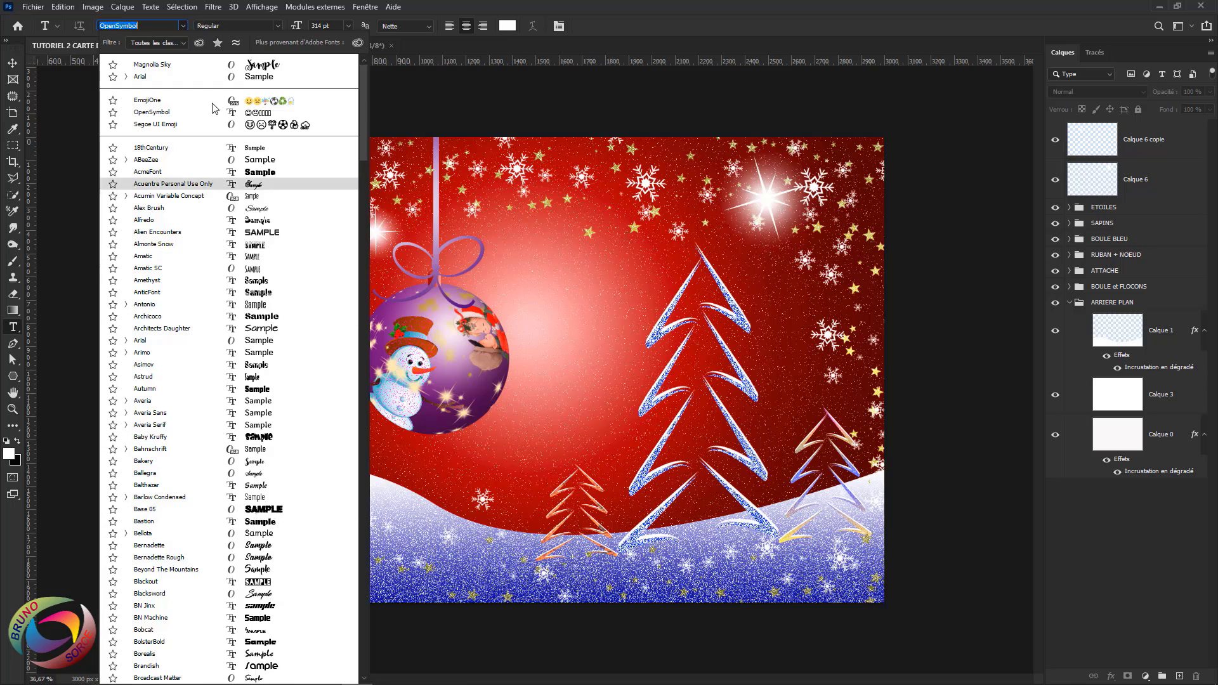
{"action": "left_click", "coordinate": [169, 64]}
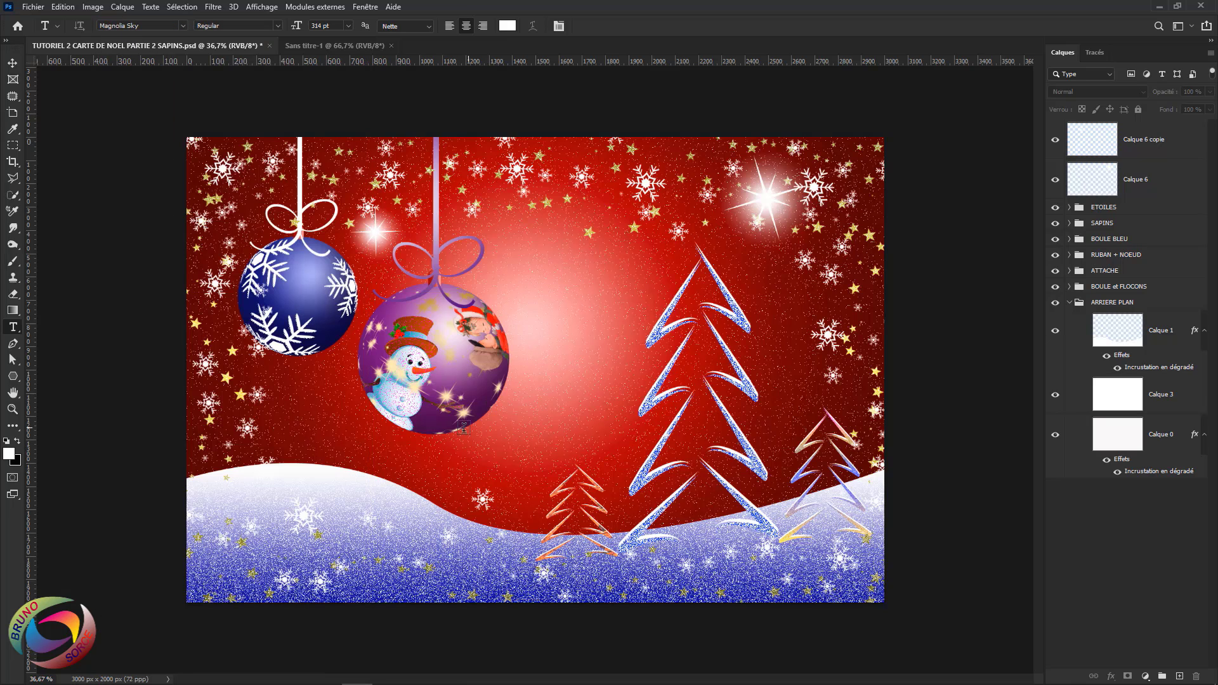
{"action": "left_click", "coordinate": [538, 311]}
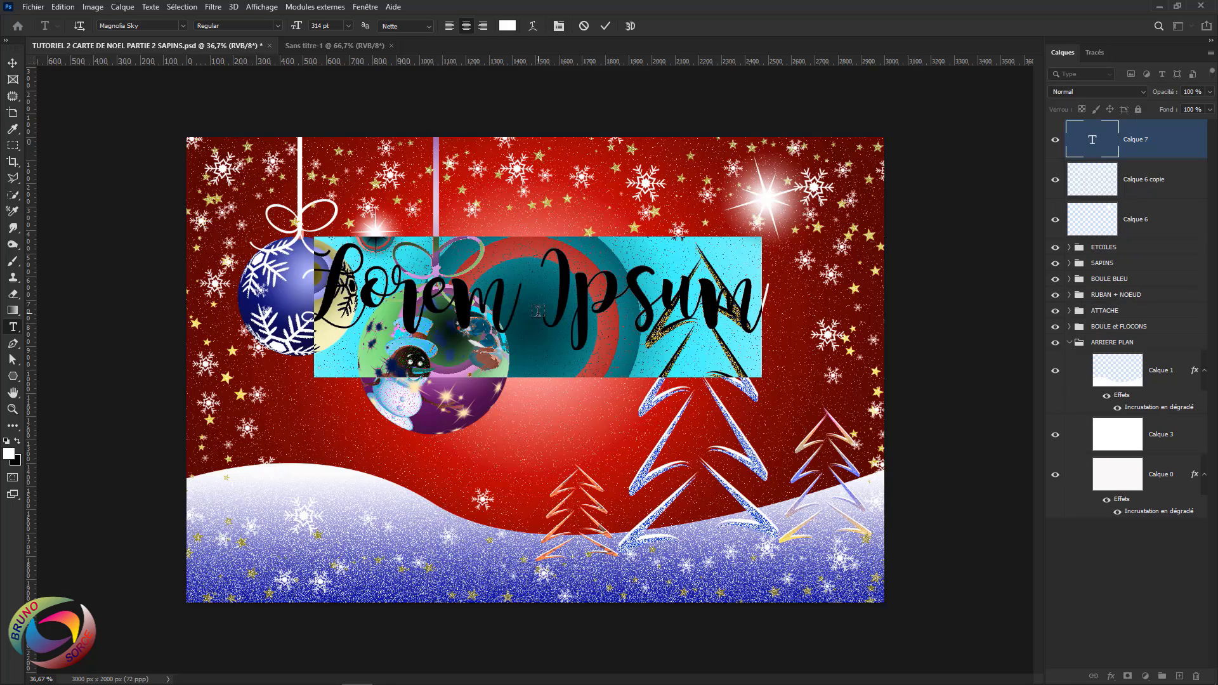
{"action": "type", "text": "jo"}
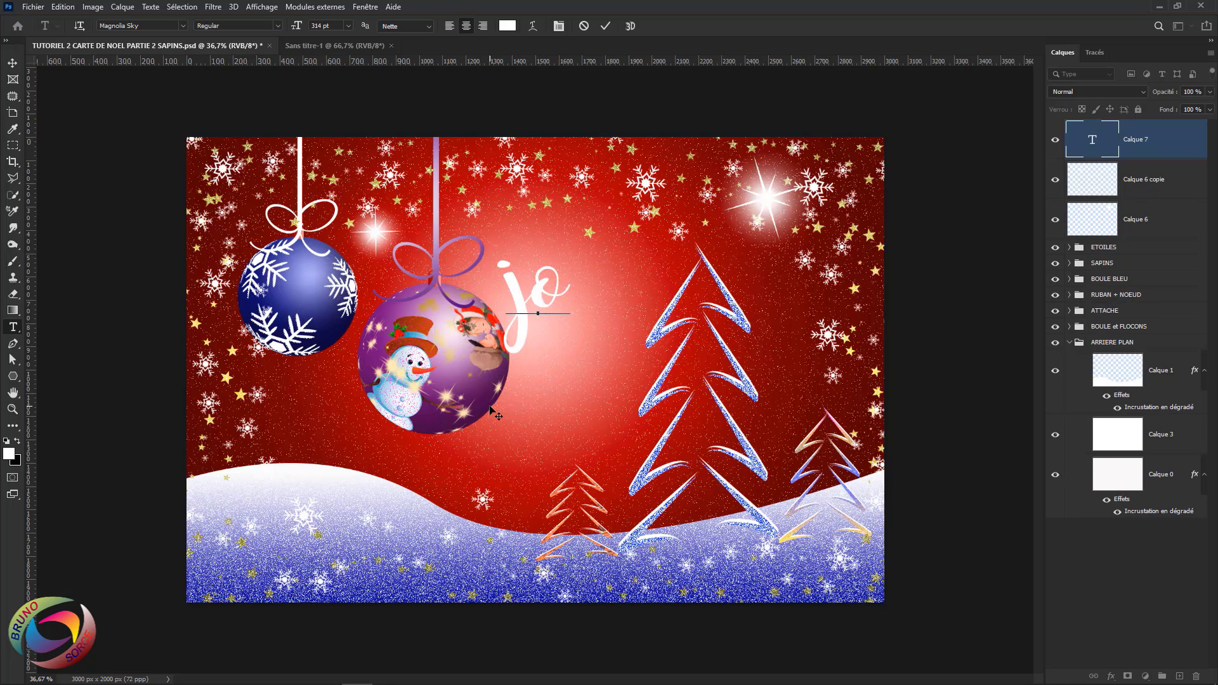
{"action": "type", "text": "yeux "}
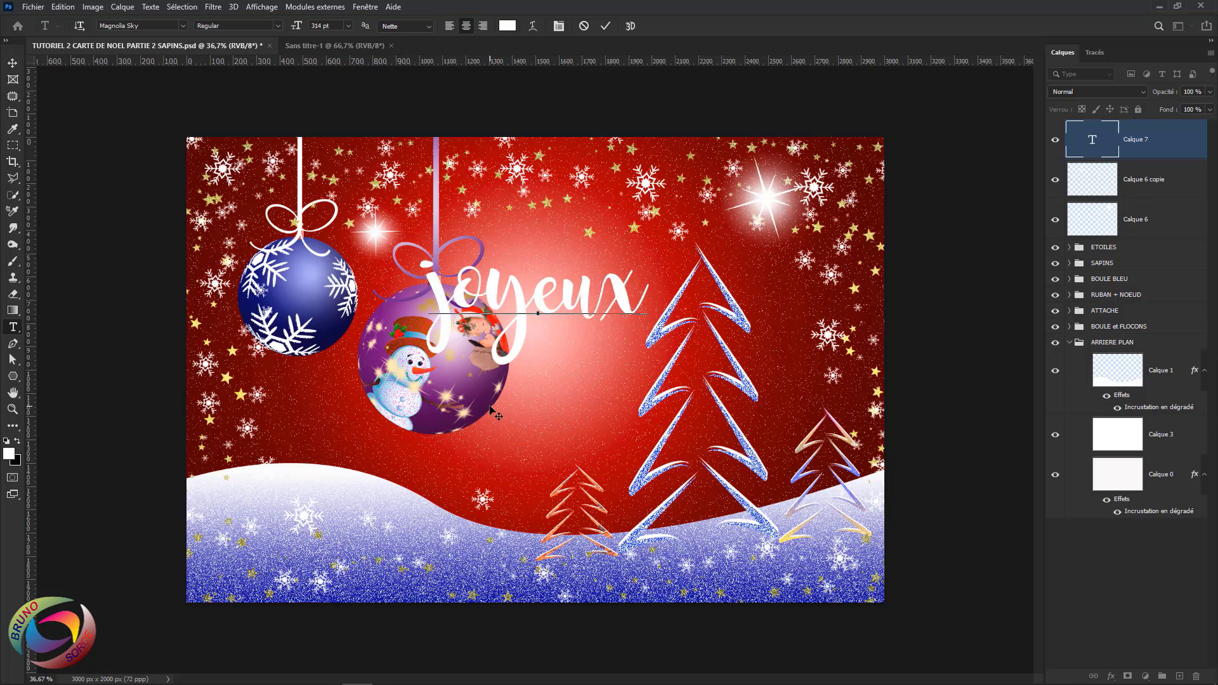
{"action": "type", "text": "noël"}
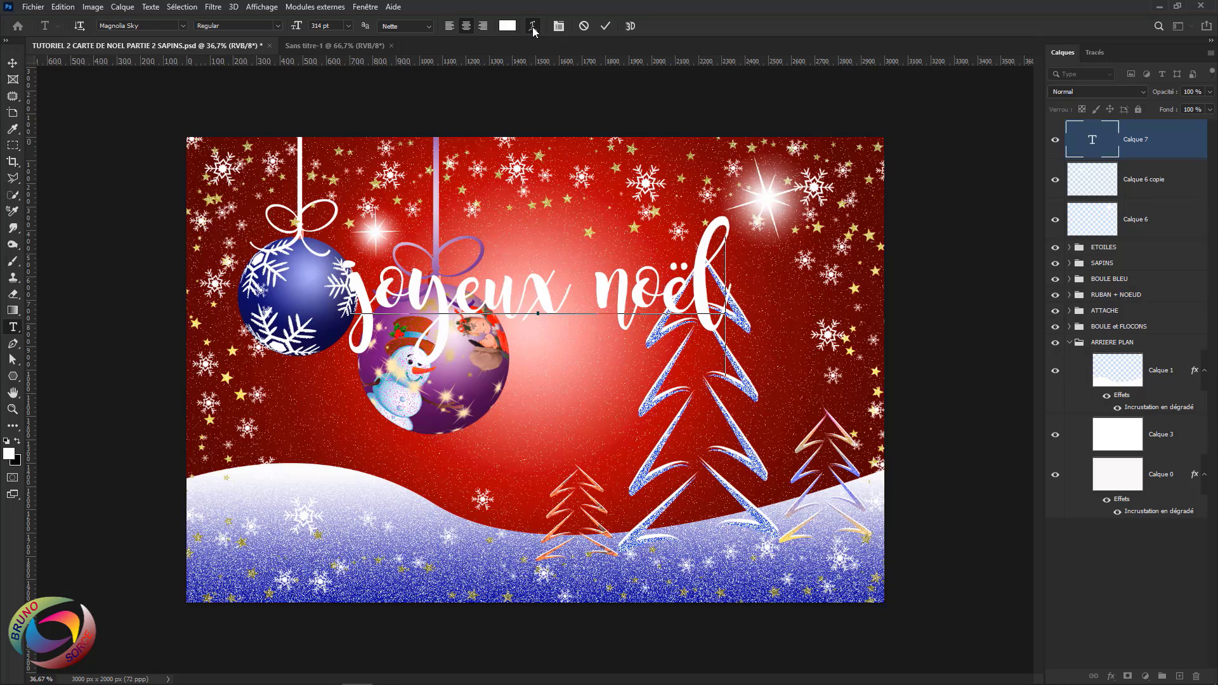
Try the Montée warp on the text, settle on the horizontal Drapeau style with +50% inflexion, and commit the text
{"action": "left_click", "coordinate": [534, 27]}
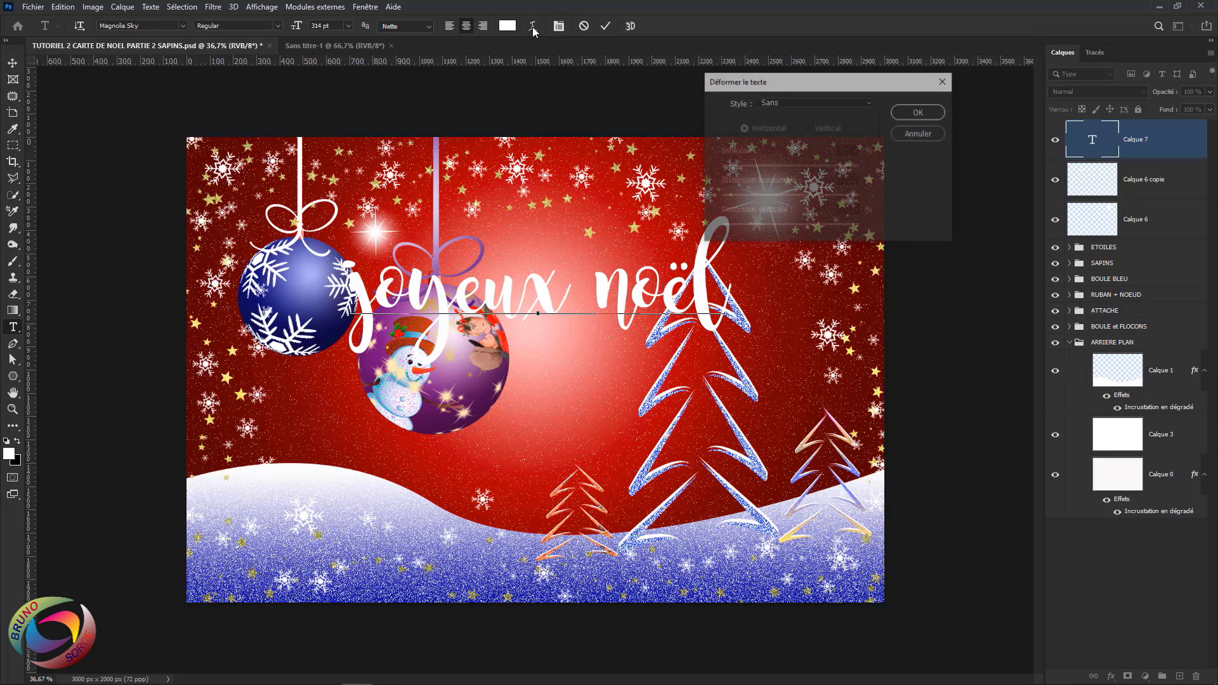
{"action": "left_click", "coordinate": [800, 104]}
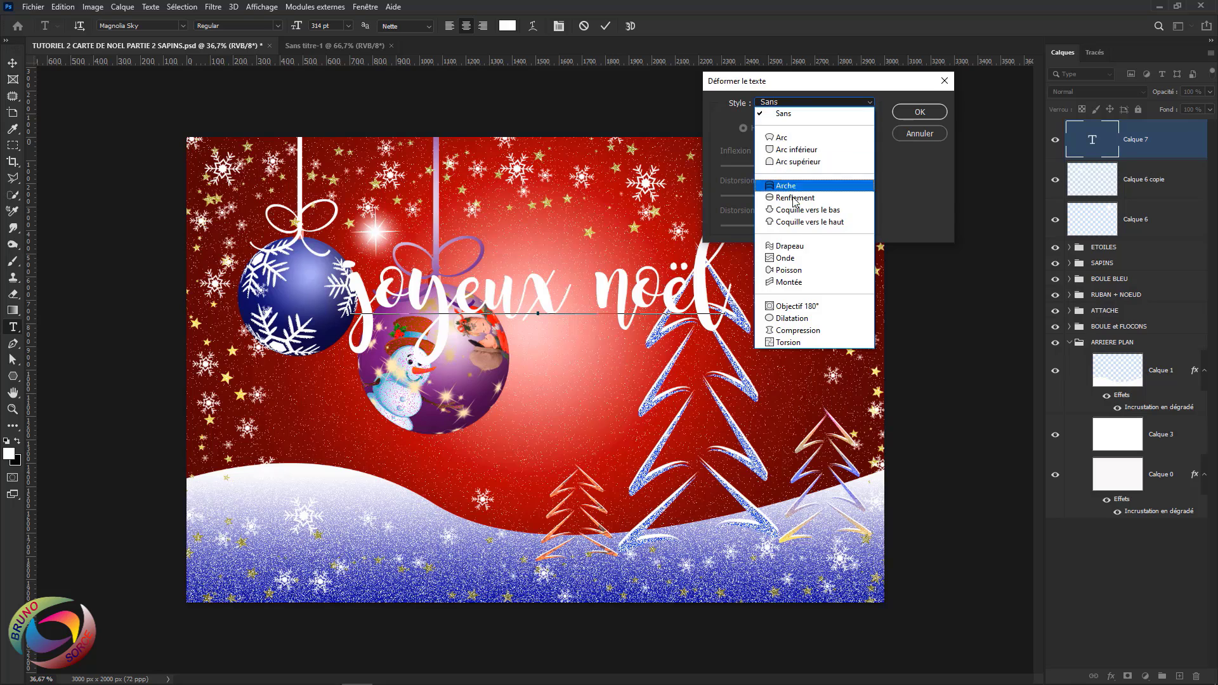
{"action": "left_click", "coordinate": [795, 251]}
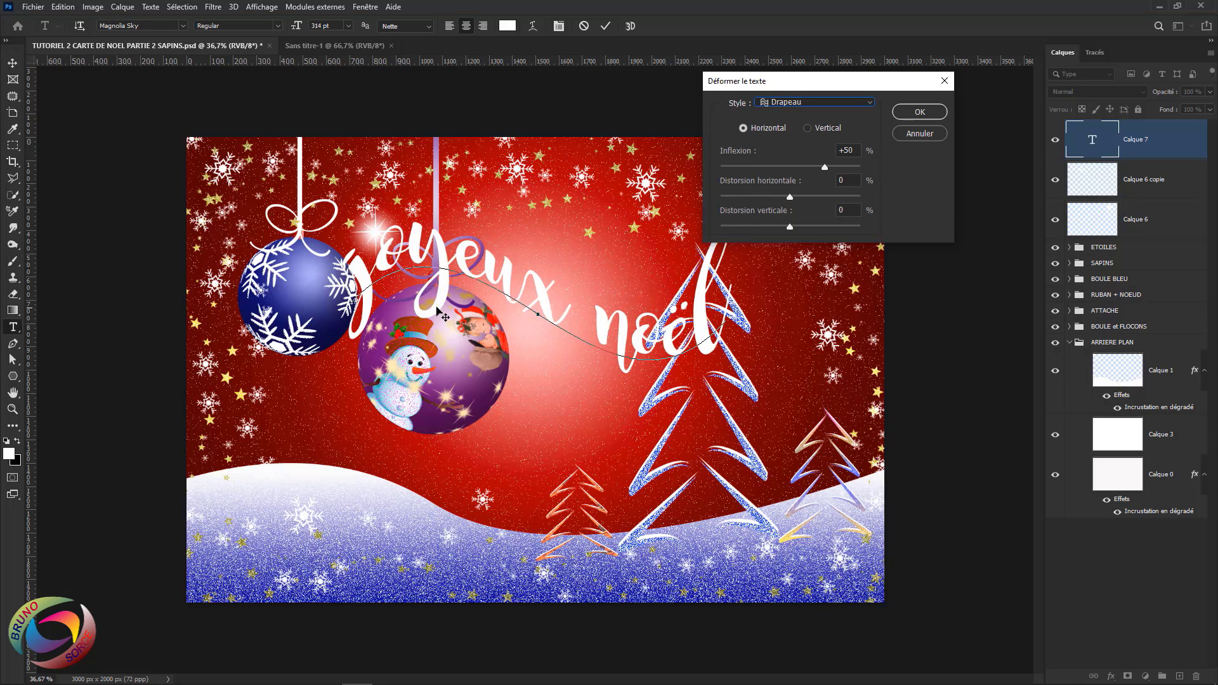
{"action": "left_click", "coordinate": [808, 105]}
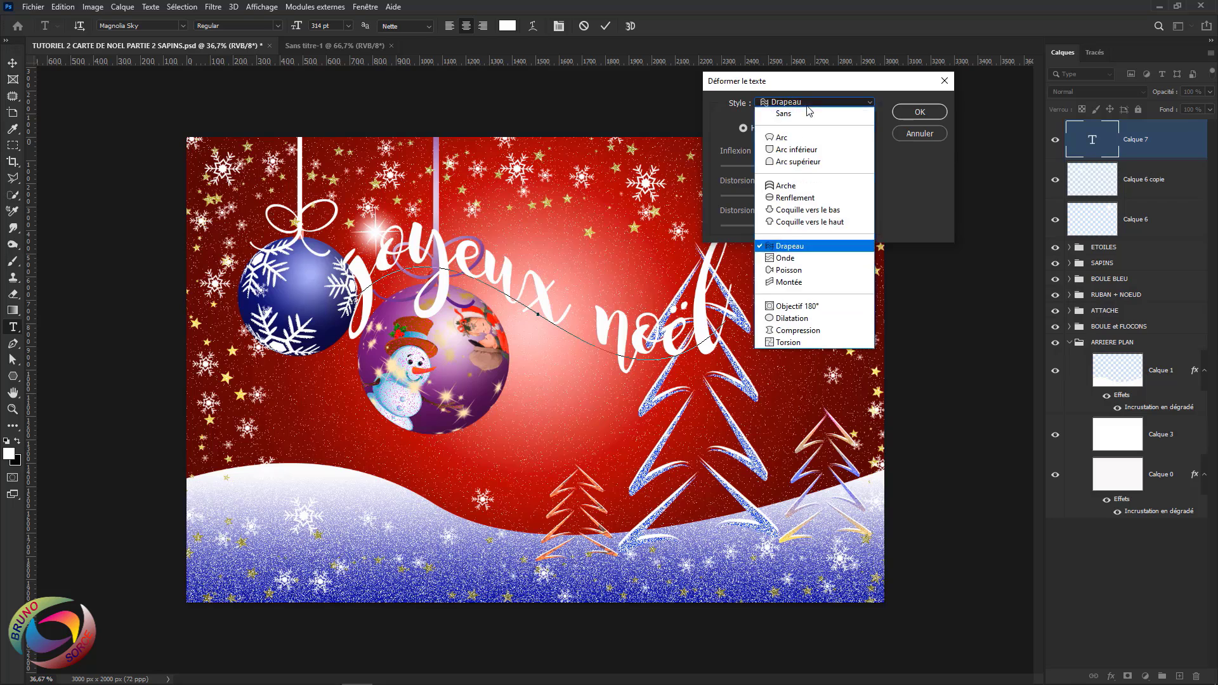
{"action": "left_click", "coordinate": [791, 283]}
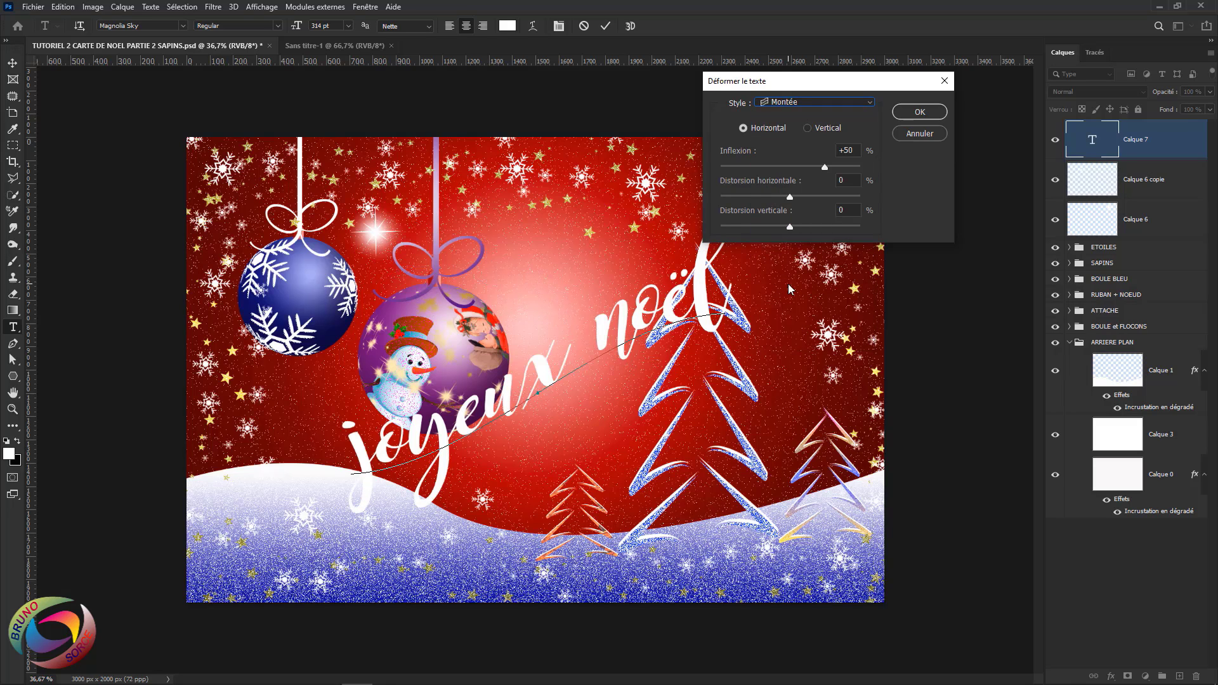
{"action": "left_click", "coordinate": [777, 105]}
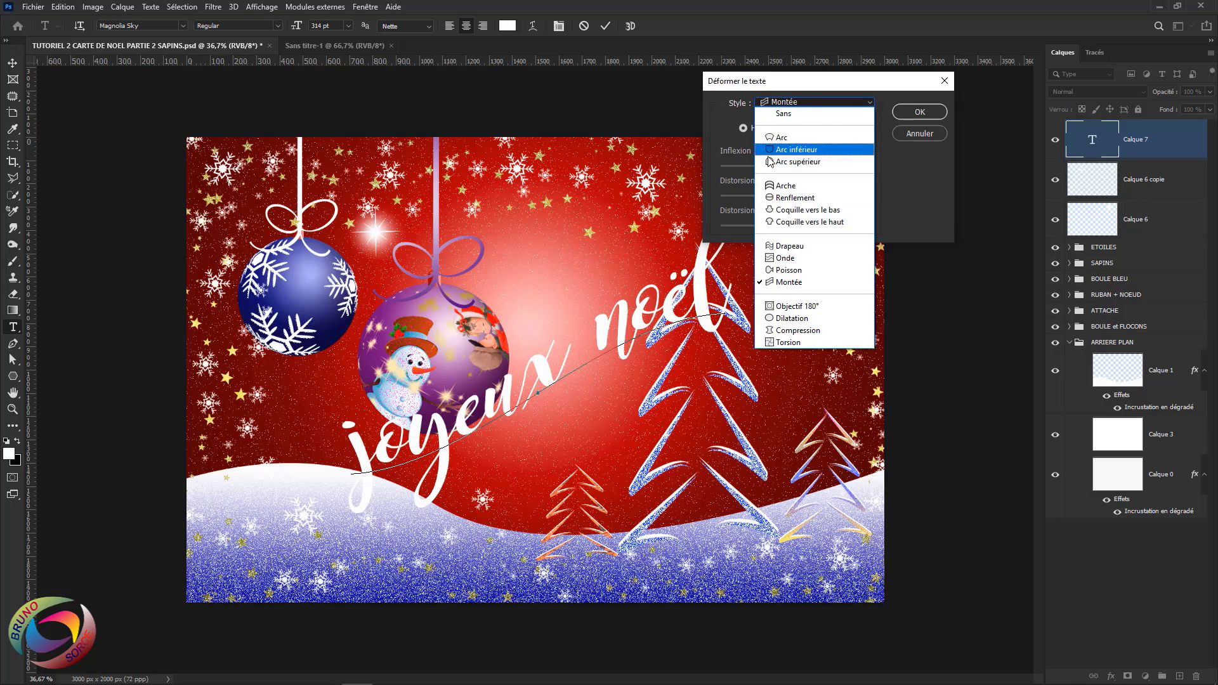
{"action": "key", "text": "Escape"}
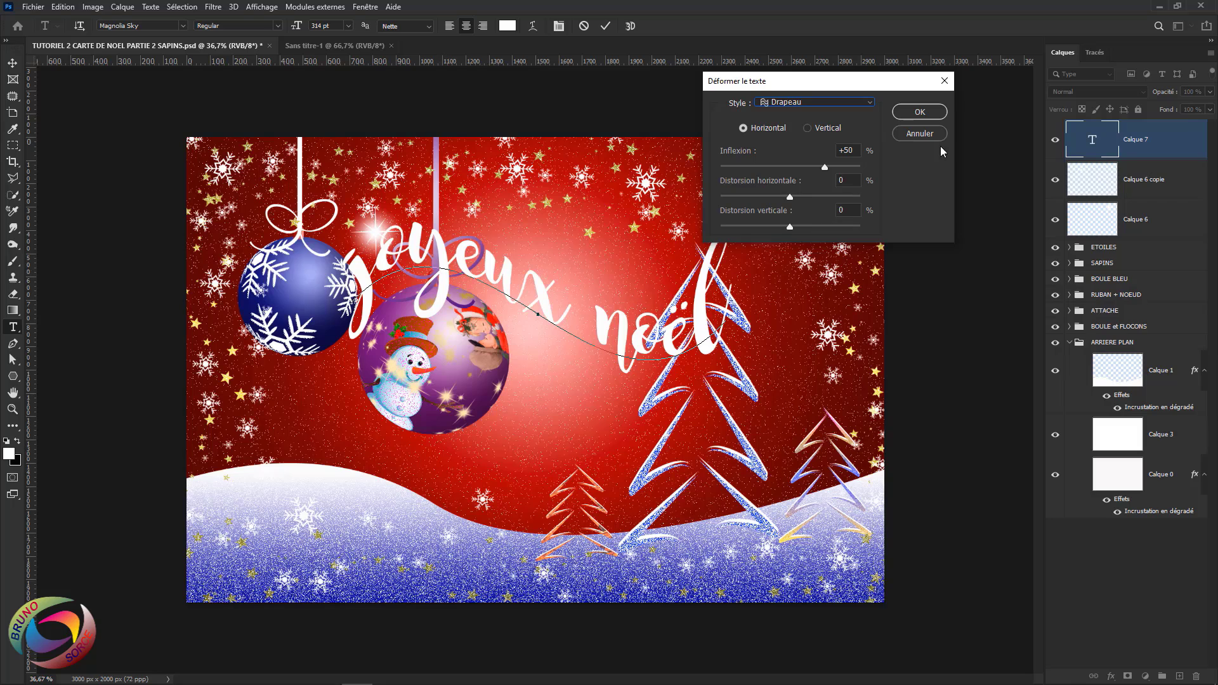
{"action": "left_click", "coordinate": [920, 111]}
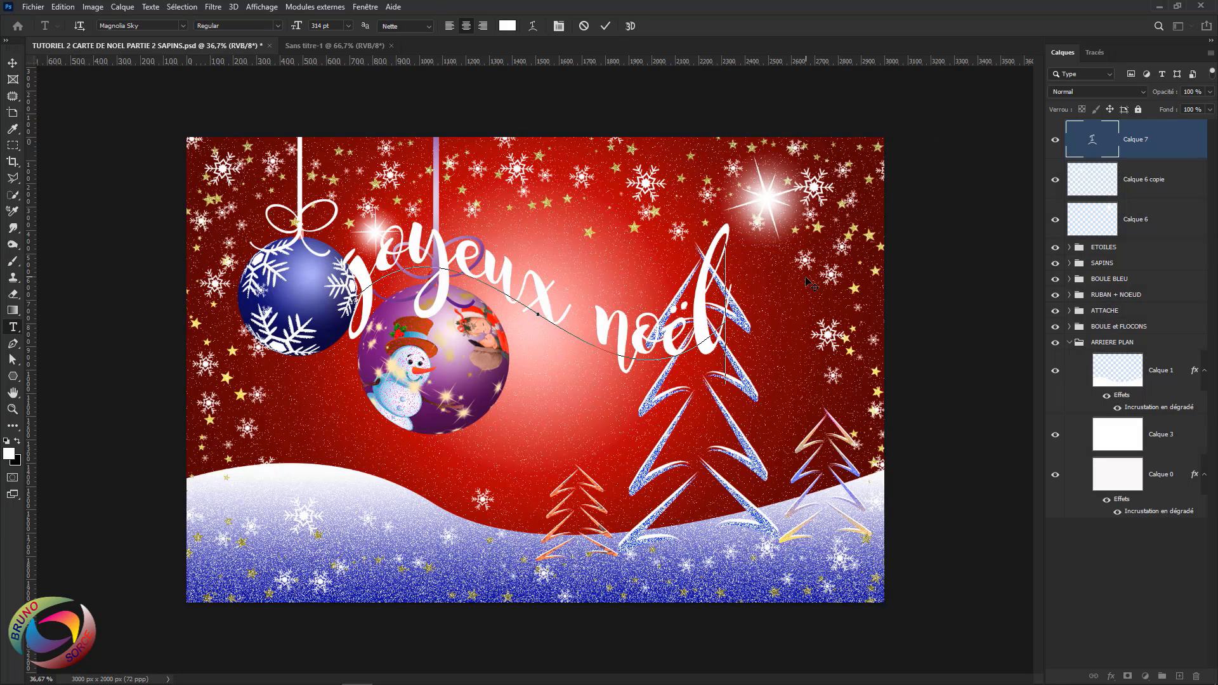
{"action": "left_click", "coordinate": [607, 28]}
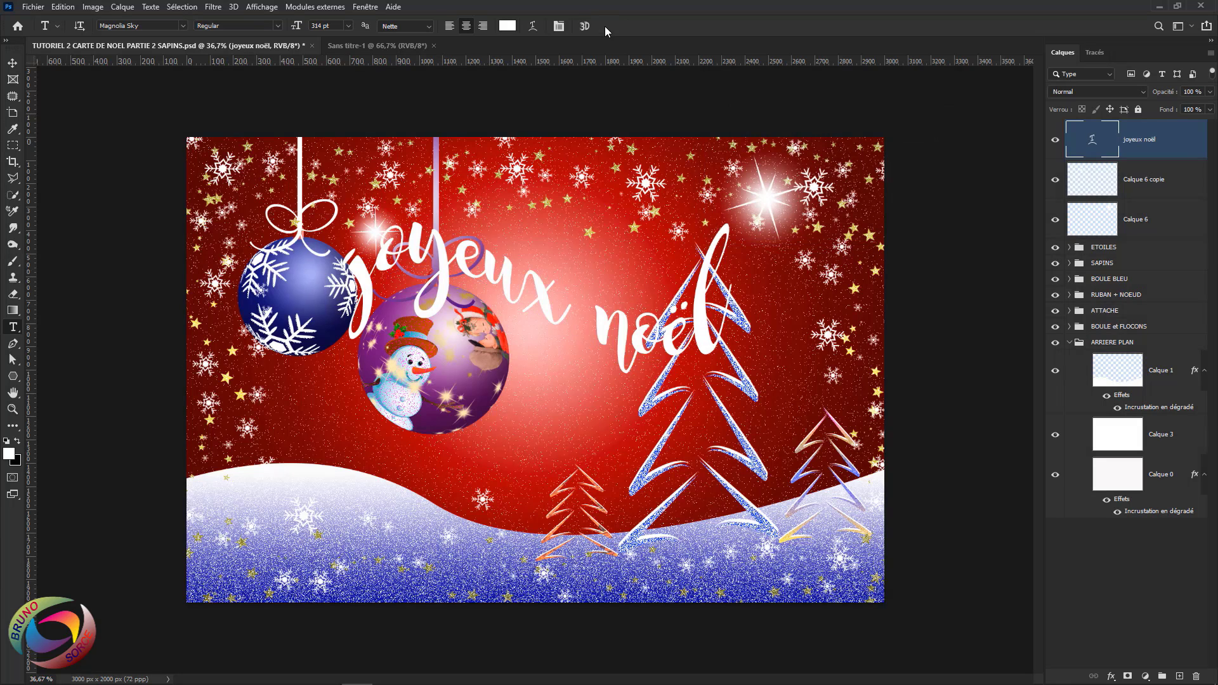
Move the warped text slightly down and rotate it about -18.6°
{"action": "key", "text": "v"}
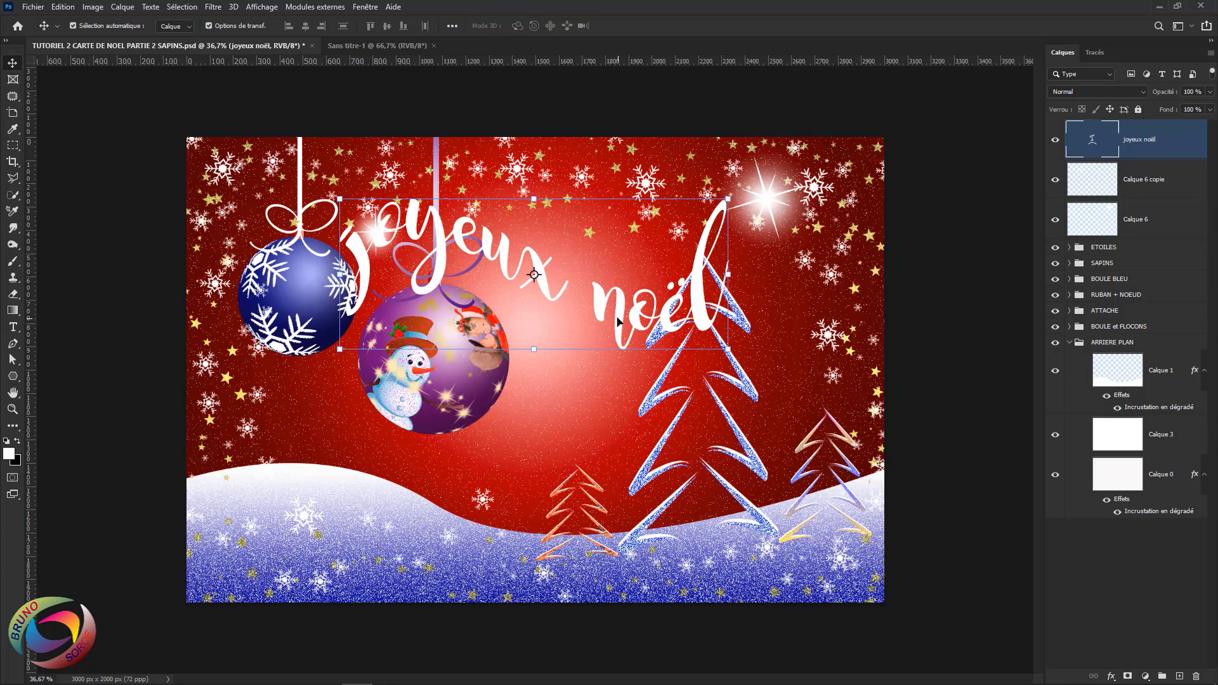
{"action": "left_click_drag", "start_coordinate": [619, 315], "coordinate": [615, 379]}
{"action": "left_click_drag", "start_coordinate": [740, 255], "coordinate": [690, 210]}
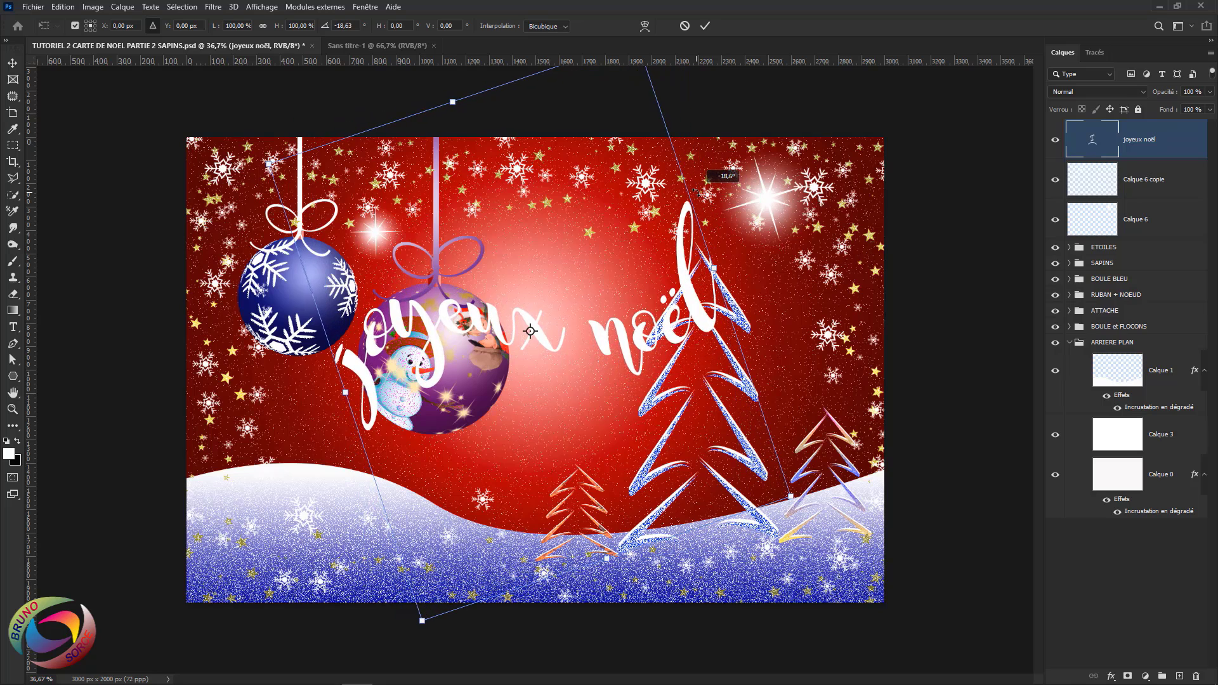
{"action": "left_click", "coordinate": [705, 25]}
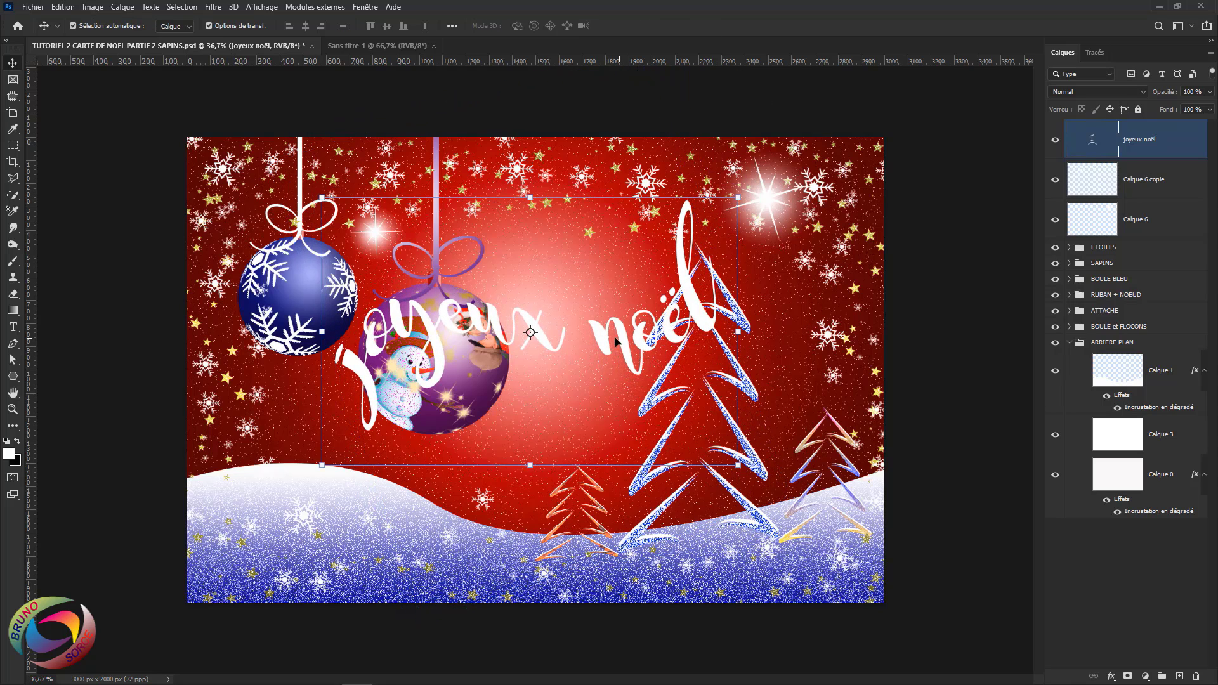
Rasterize the "joyeux noël" text and add a gradient overlay to it using the cadre violet 09 gradient
{"action": "right_click", "coordinate": [1175, 146]}
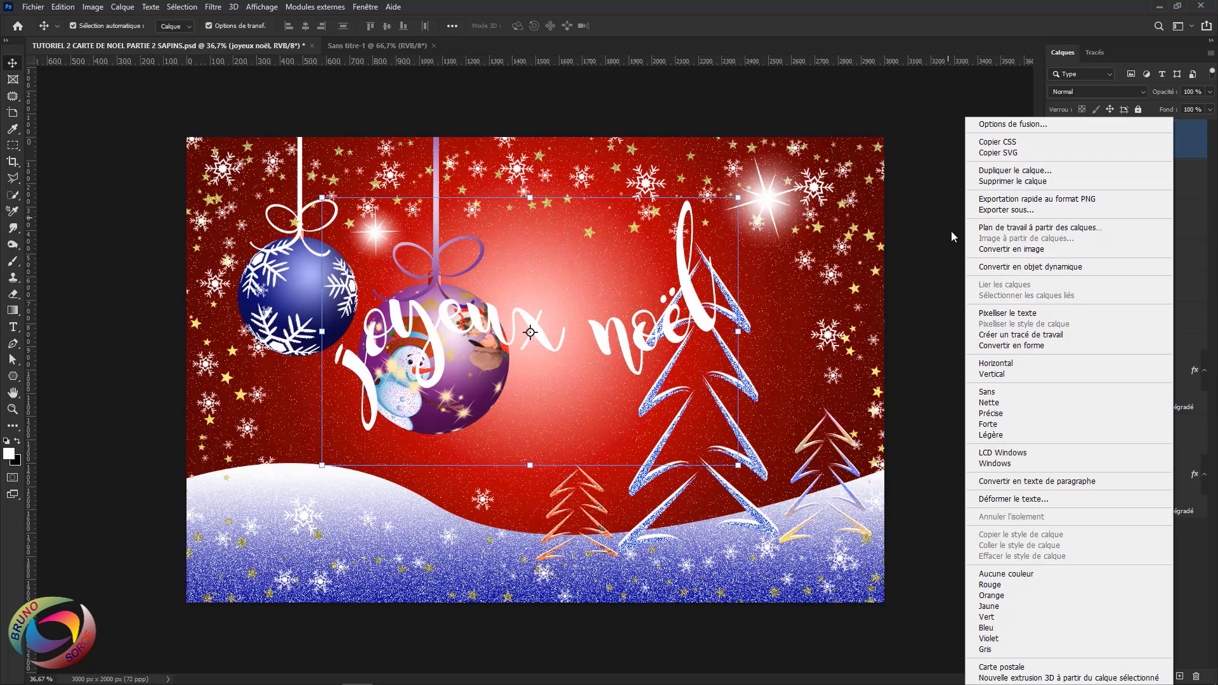
{"action": "left_click", "coordinate": [992, 317]}
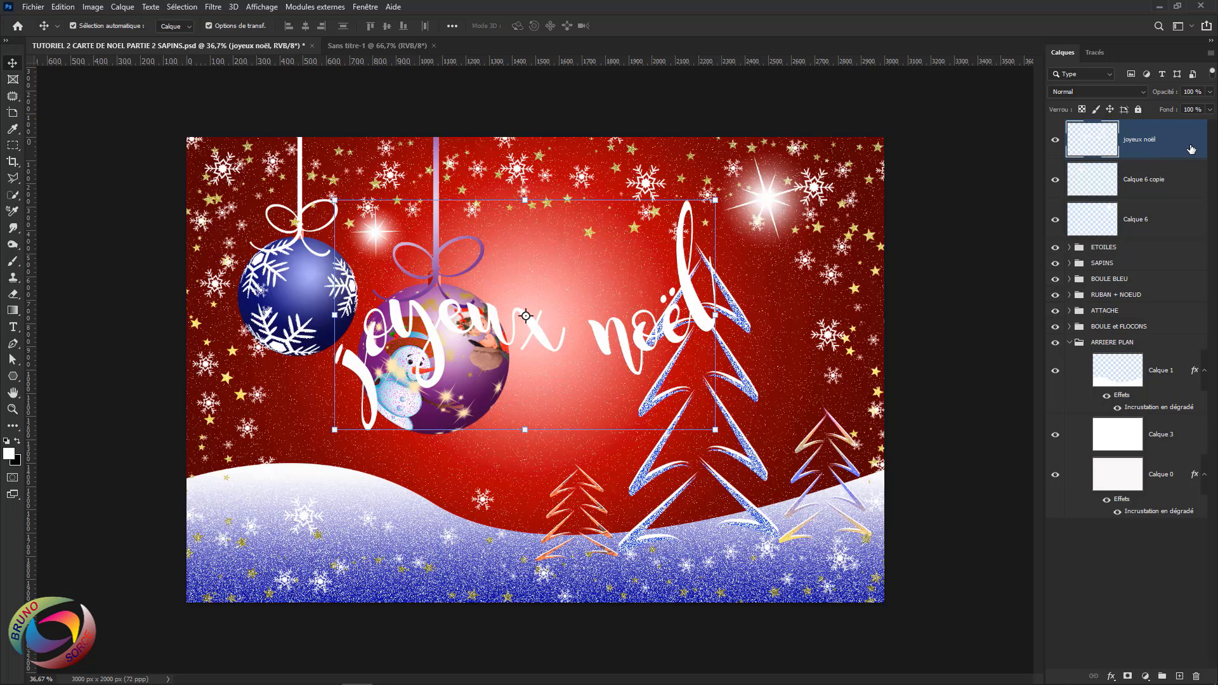
{"action": "double_click", "coordinate": [1191, 150]}
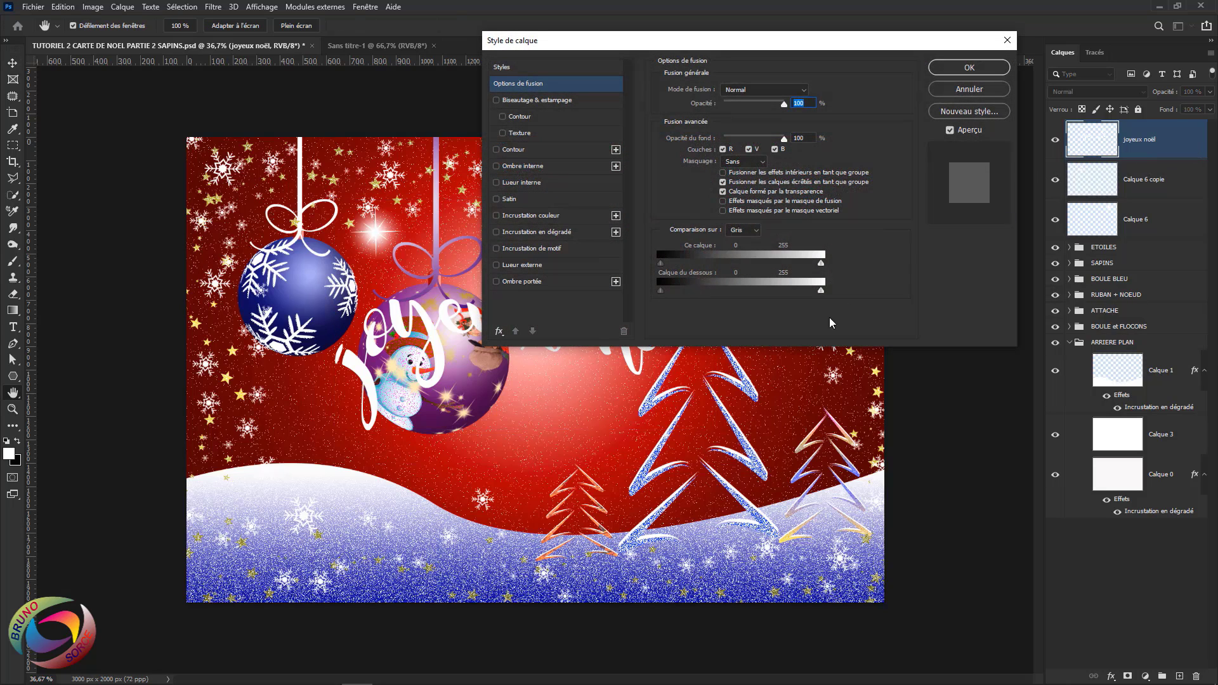
{"action": "left_click", "coordinate": [534, 234]}
{"action": "left_click_drag", "start_coordinate": [731, 41], "coordinate": [834, 55]}
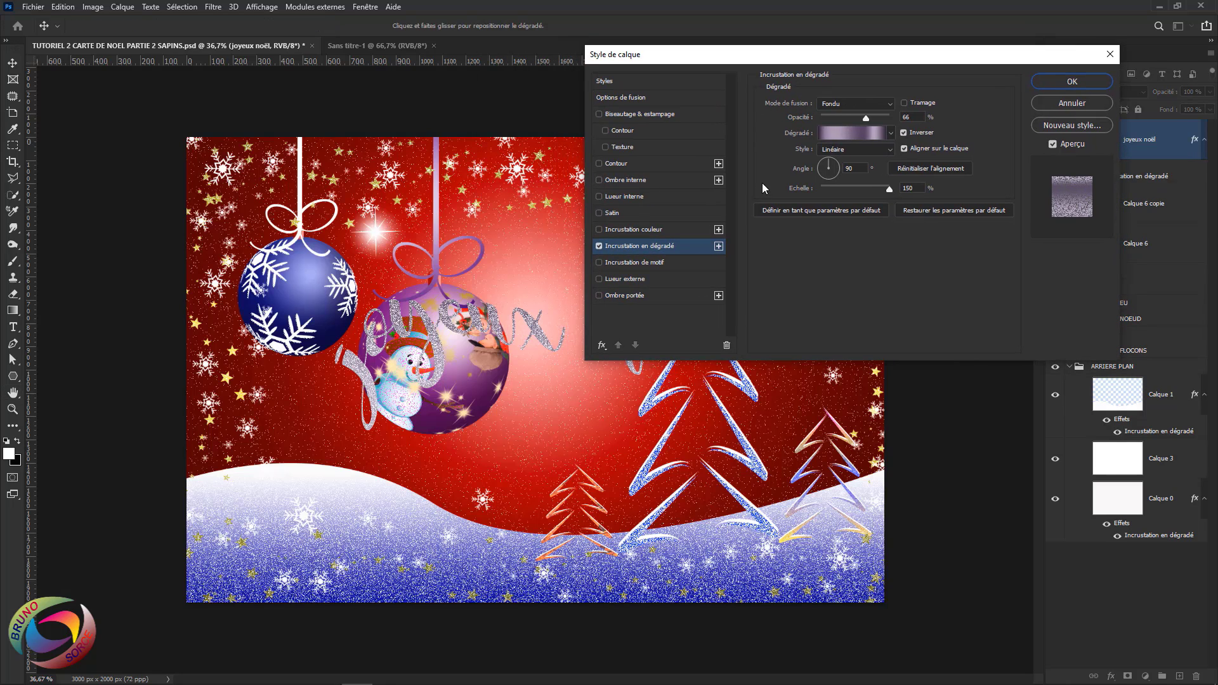
{"action": "left_click", "coordinate": [835, 132]}
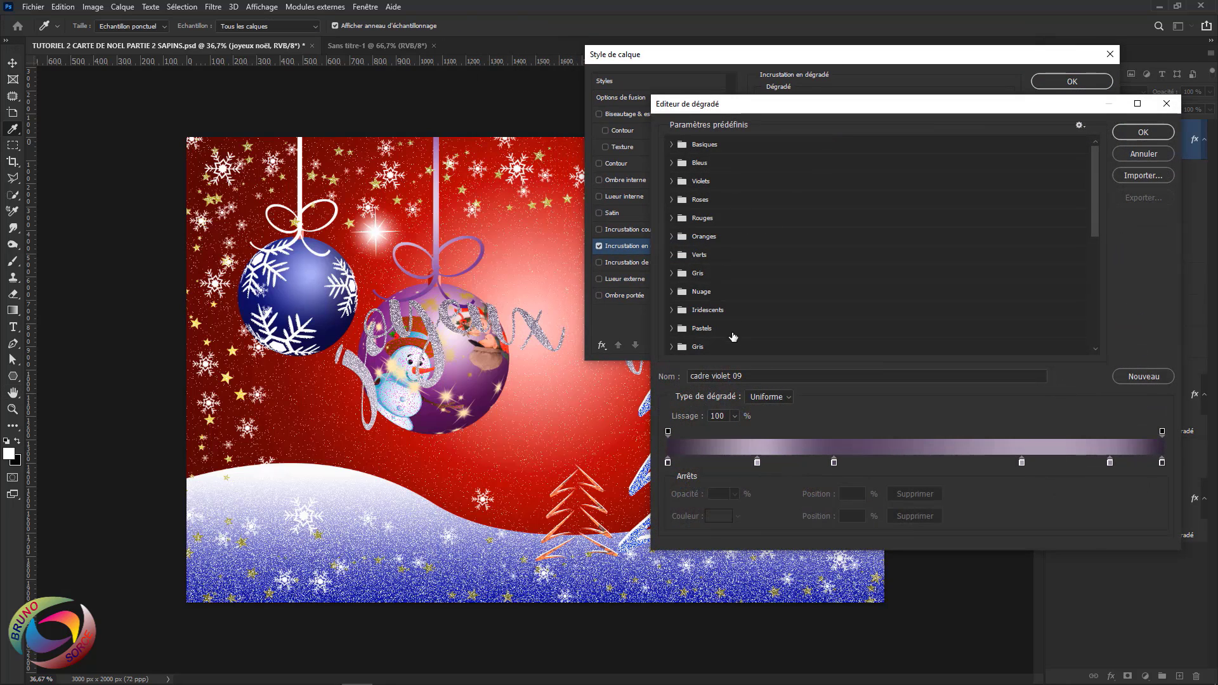
{"action": "left_click", "coordinate": [1143, 132]}
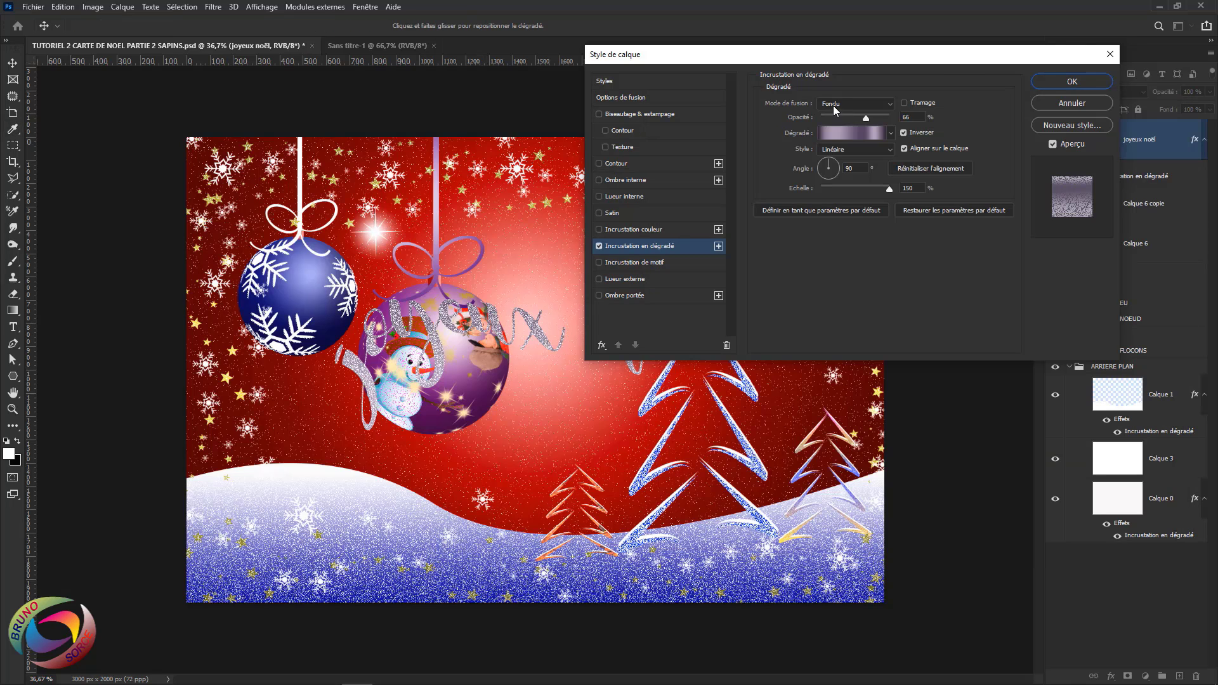
Set the text's gradient overlay to Fondu blending at 50% opacity and apply a white drop shadow with 23 px distance
{"action": "left_click", "coordinate": [835, 109]}
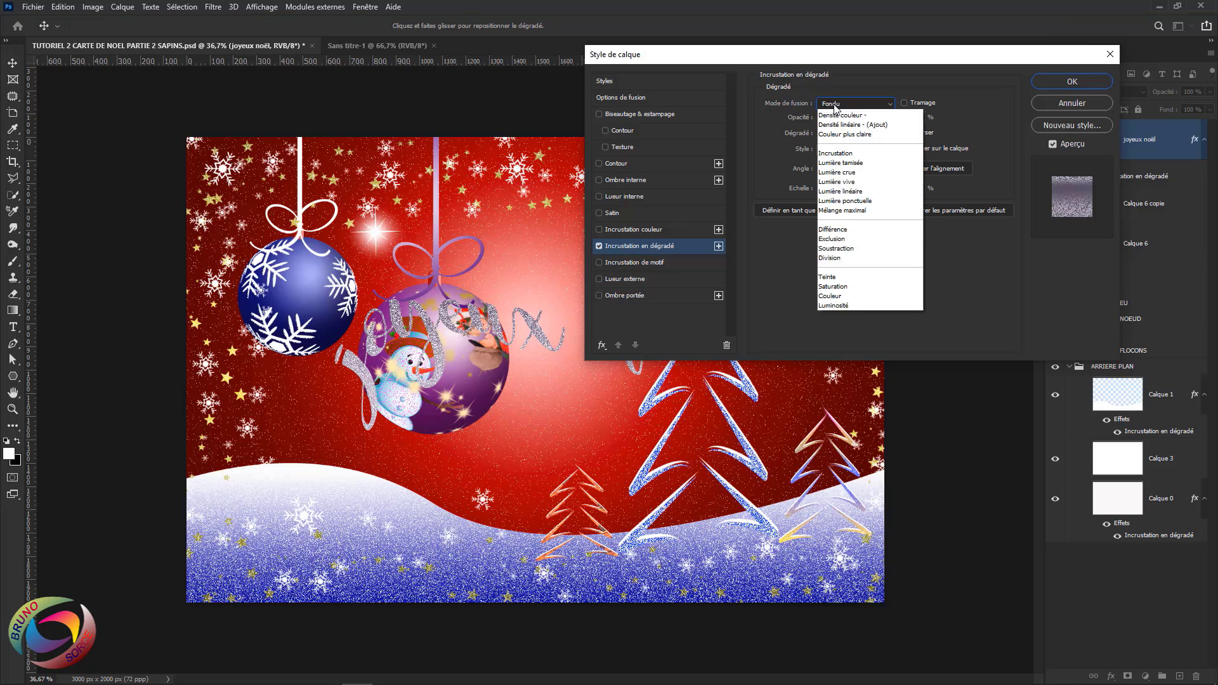
{"action": "left_click", "coordinate": [835, 112]}
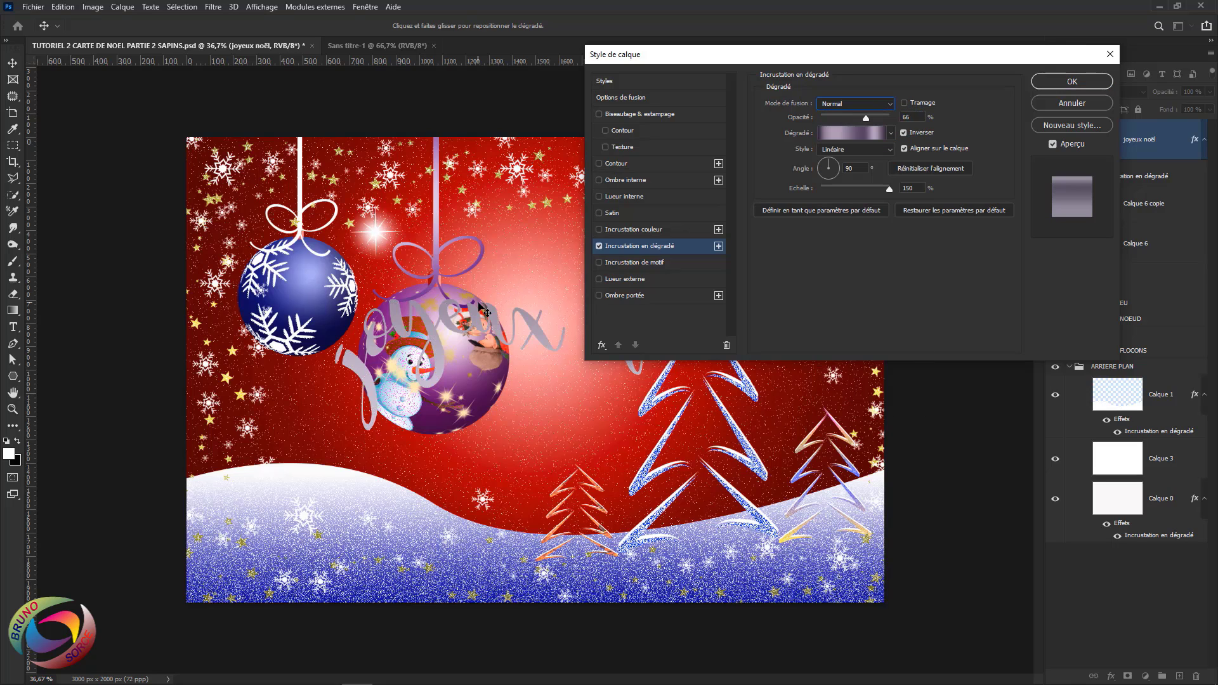
{"action": "left_click", "coordinate": [881, 105]}
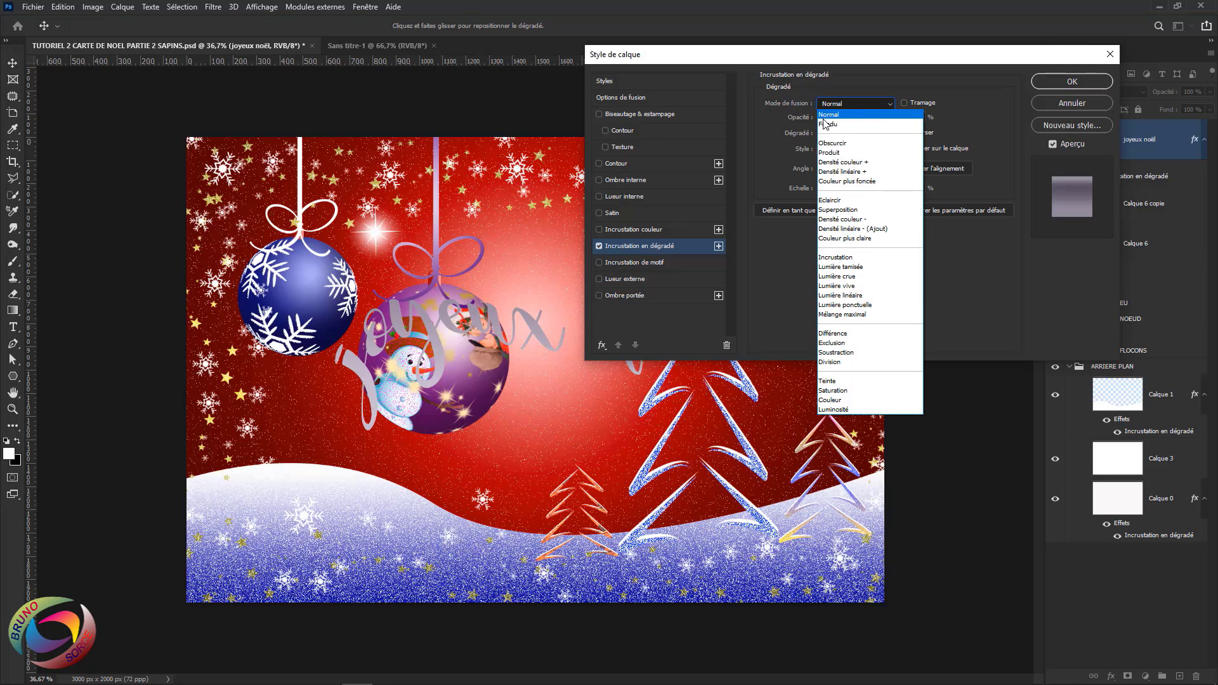
{"action": "left_click", "coordinate": [824, 123]}
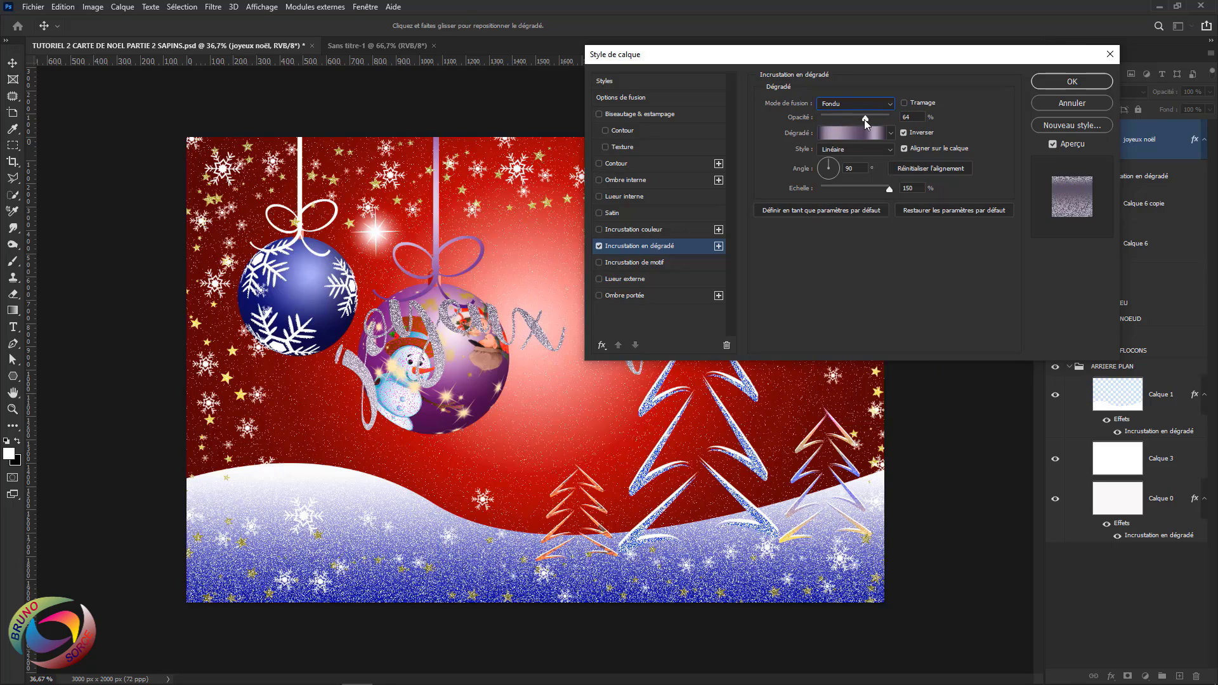
{"action": "left_click_drag", "start_coordinate": [865, 119], "coordinate": [856, 125]}
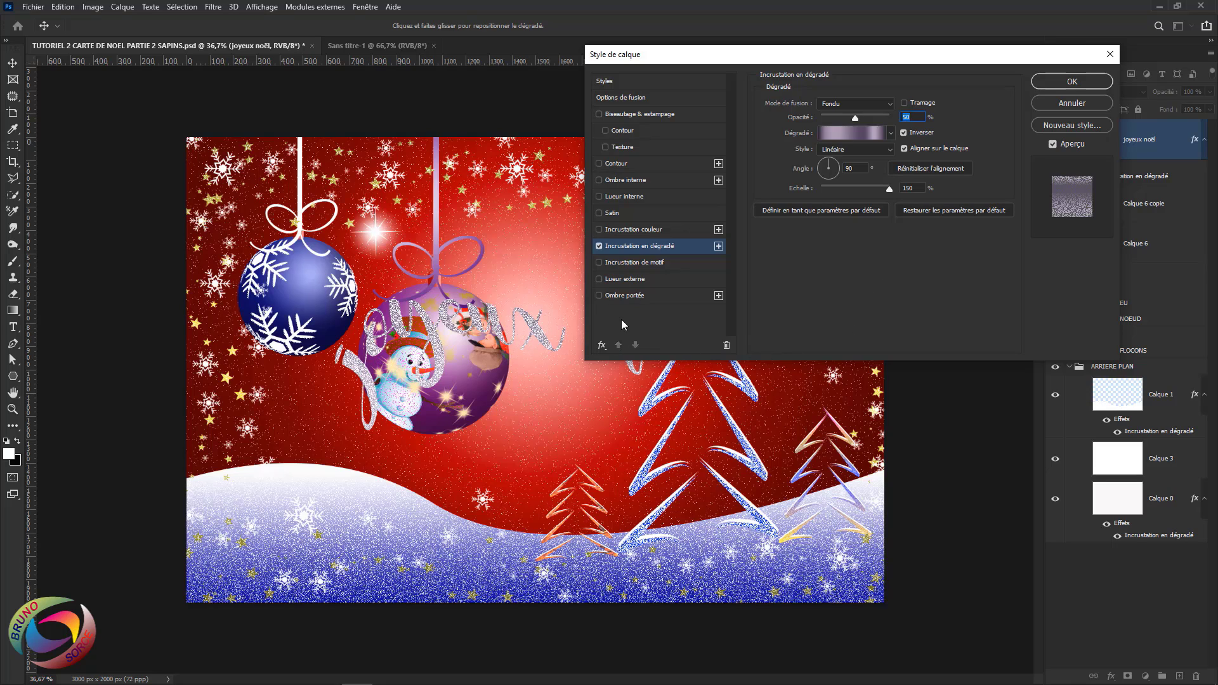
{"action": "left_click", "coordinate": [627, 295]}
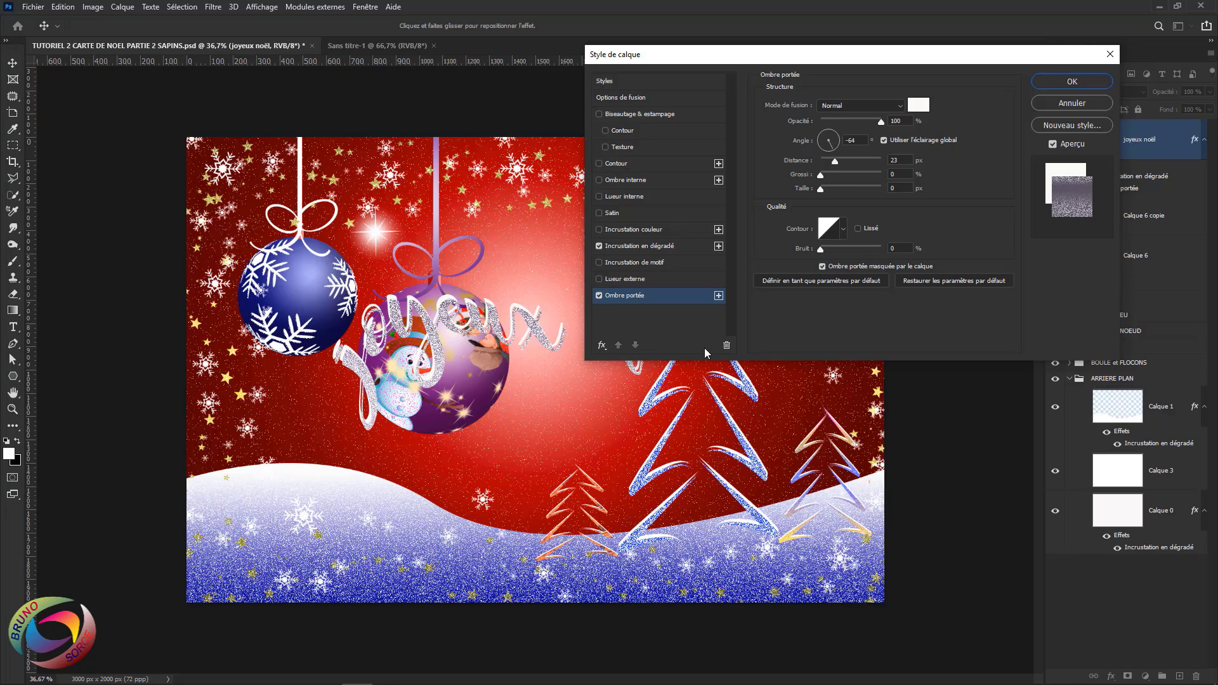
{"action": "left_click", "coordinate": [1060, 83]}
Move the greeting to the lower left over the snowy hill, rotate it about -7.2°, and deselect its layer
{"action": "left_click_drag", "start_coordinate": [663, 327], "coordinate": [530, 471]}
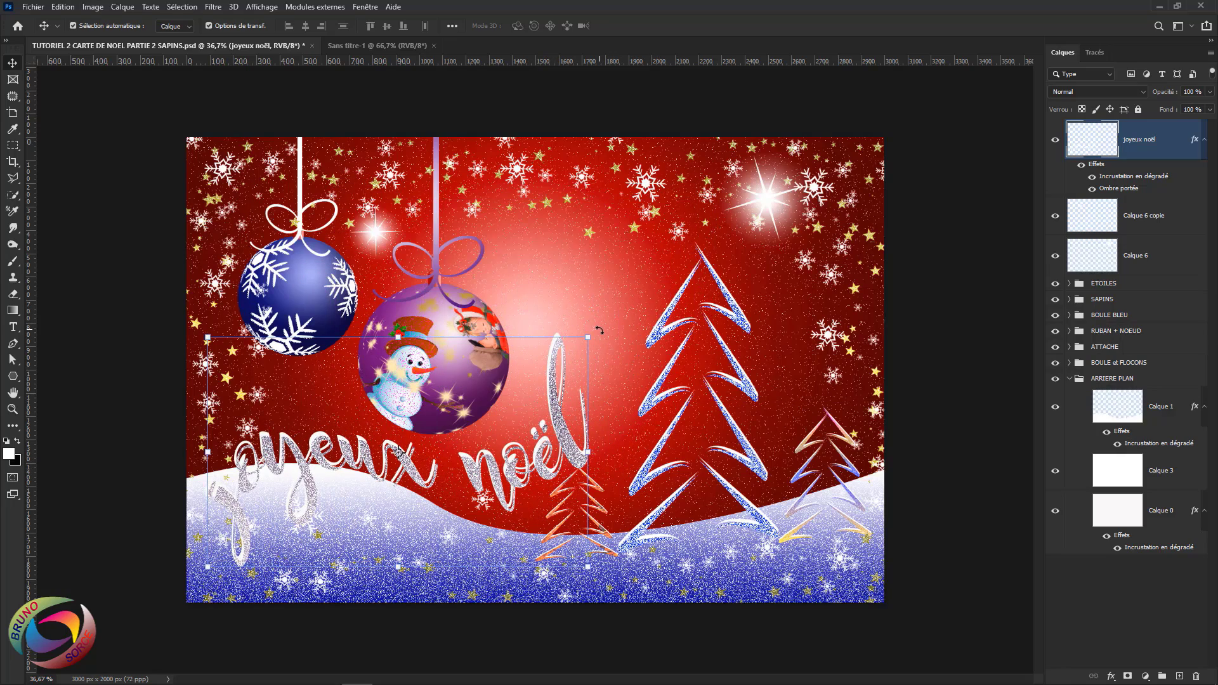
{"action": "left_click_drag", "start_coordinate": [600, 330], "coordinate": [586, 306]}
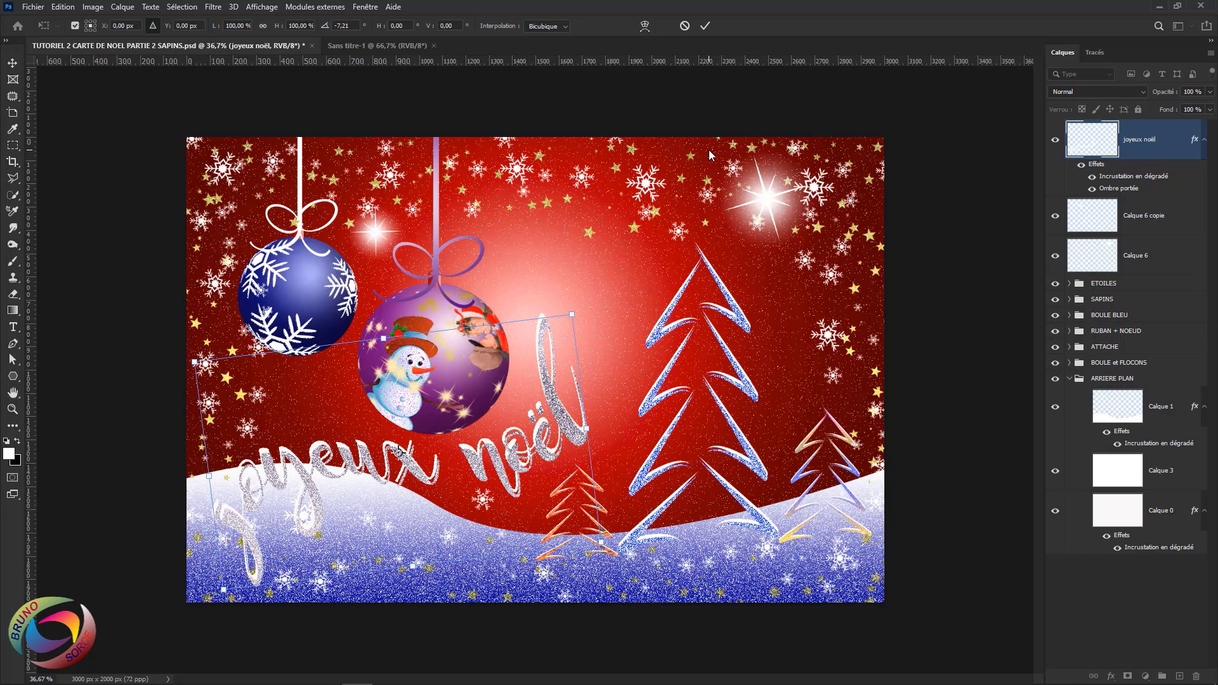
{"action": "key", "text": "Return"}
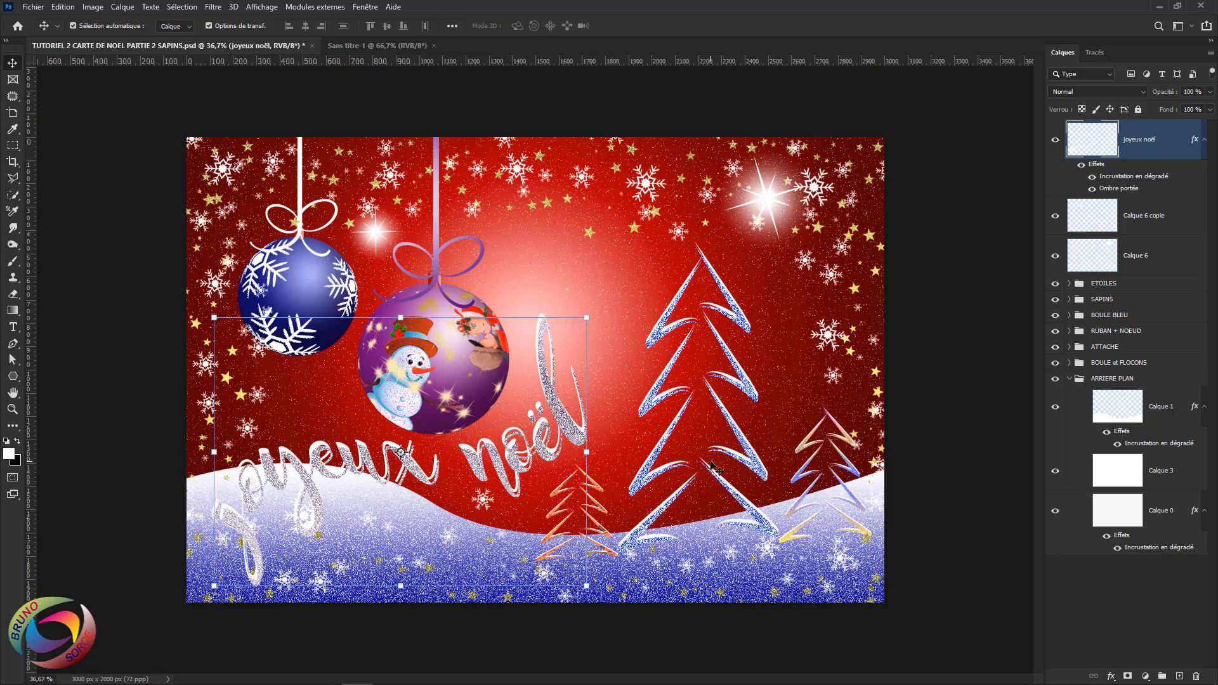
{"action": "left_click", "coordinate": [967, 112]}
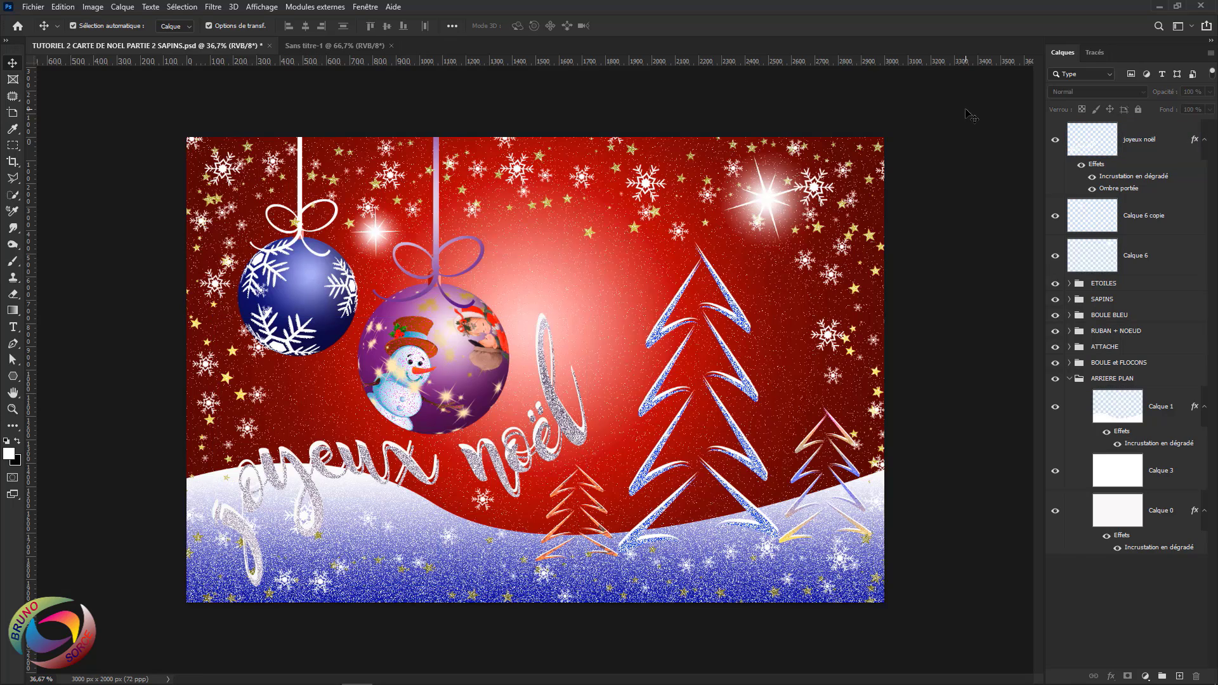